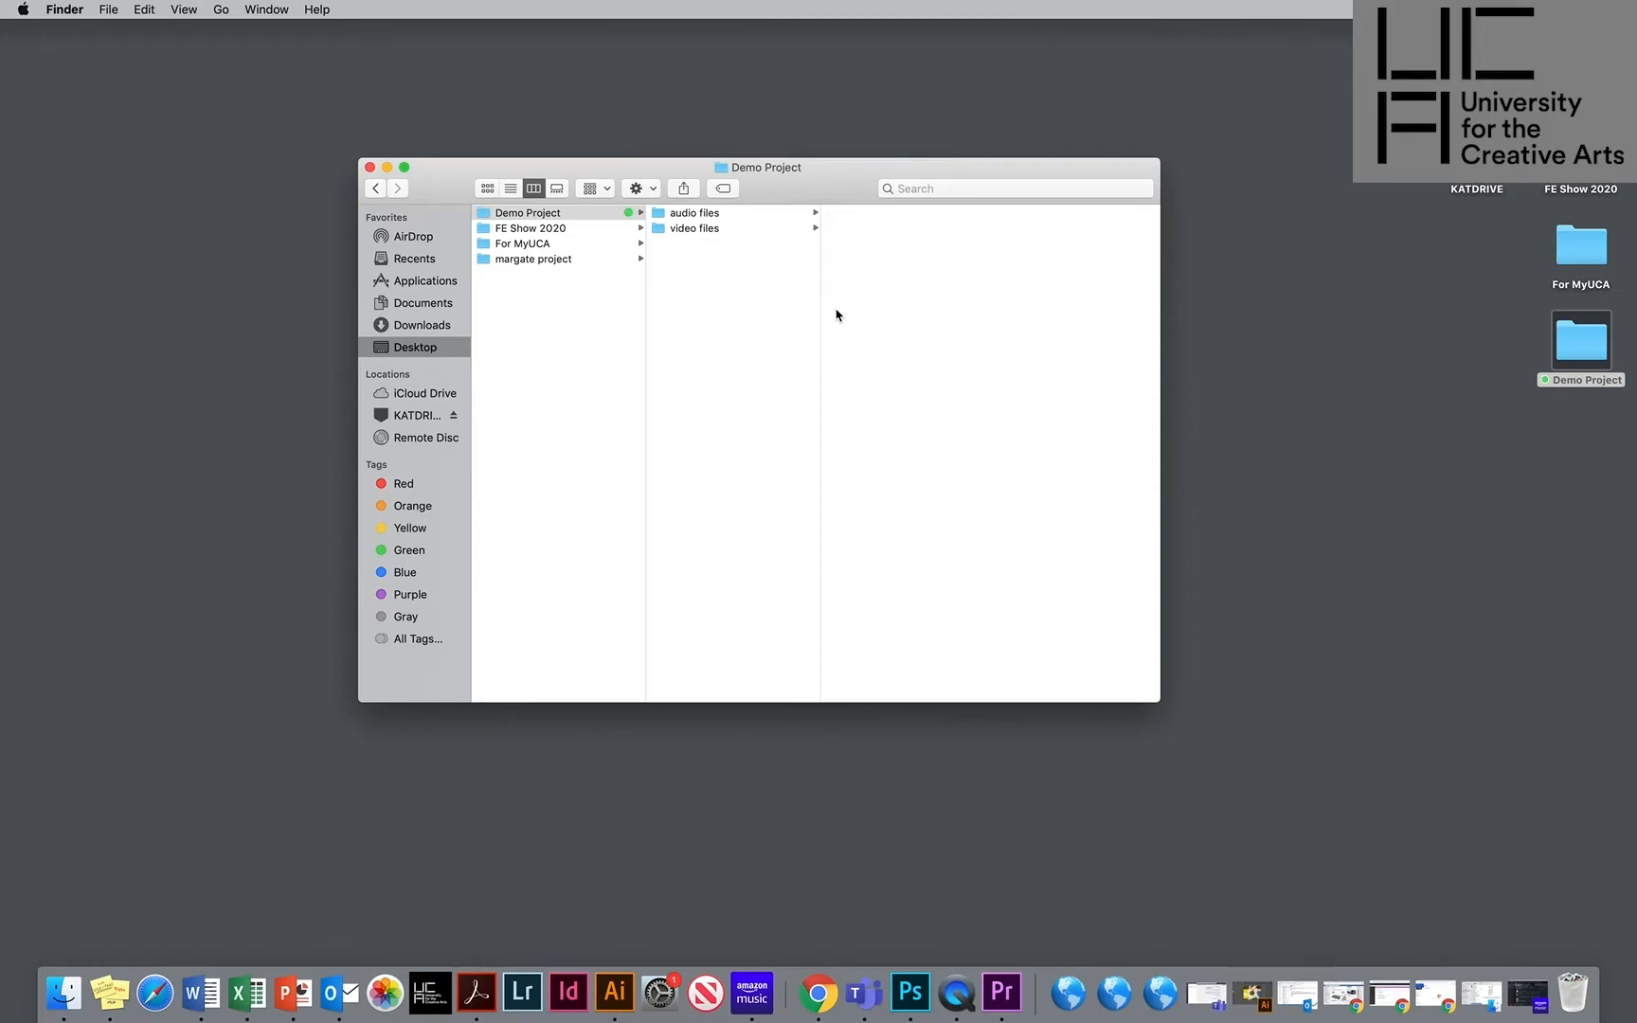
Examine the contents of the video files and audio files folders inside the Demo Project folder.
{"action": "left_click", "coordinate": [682, 235]}
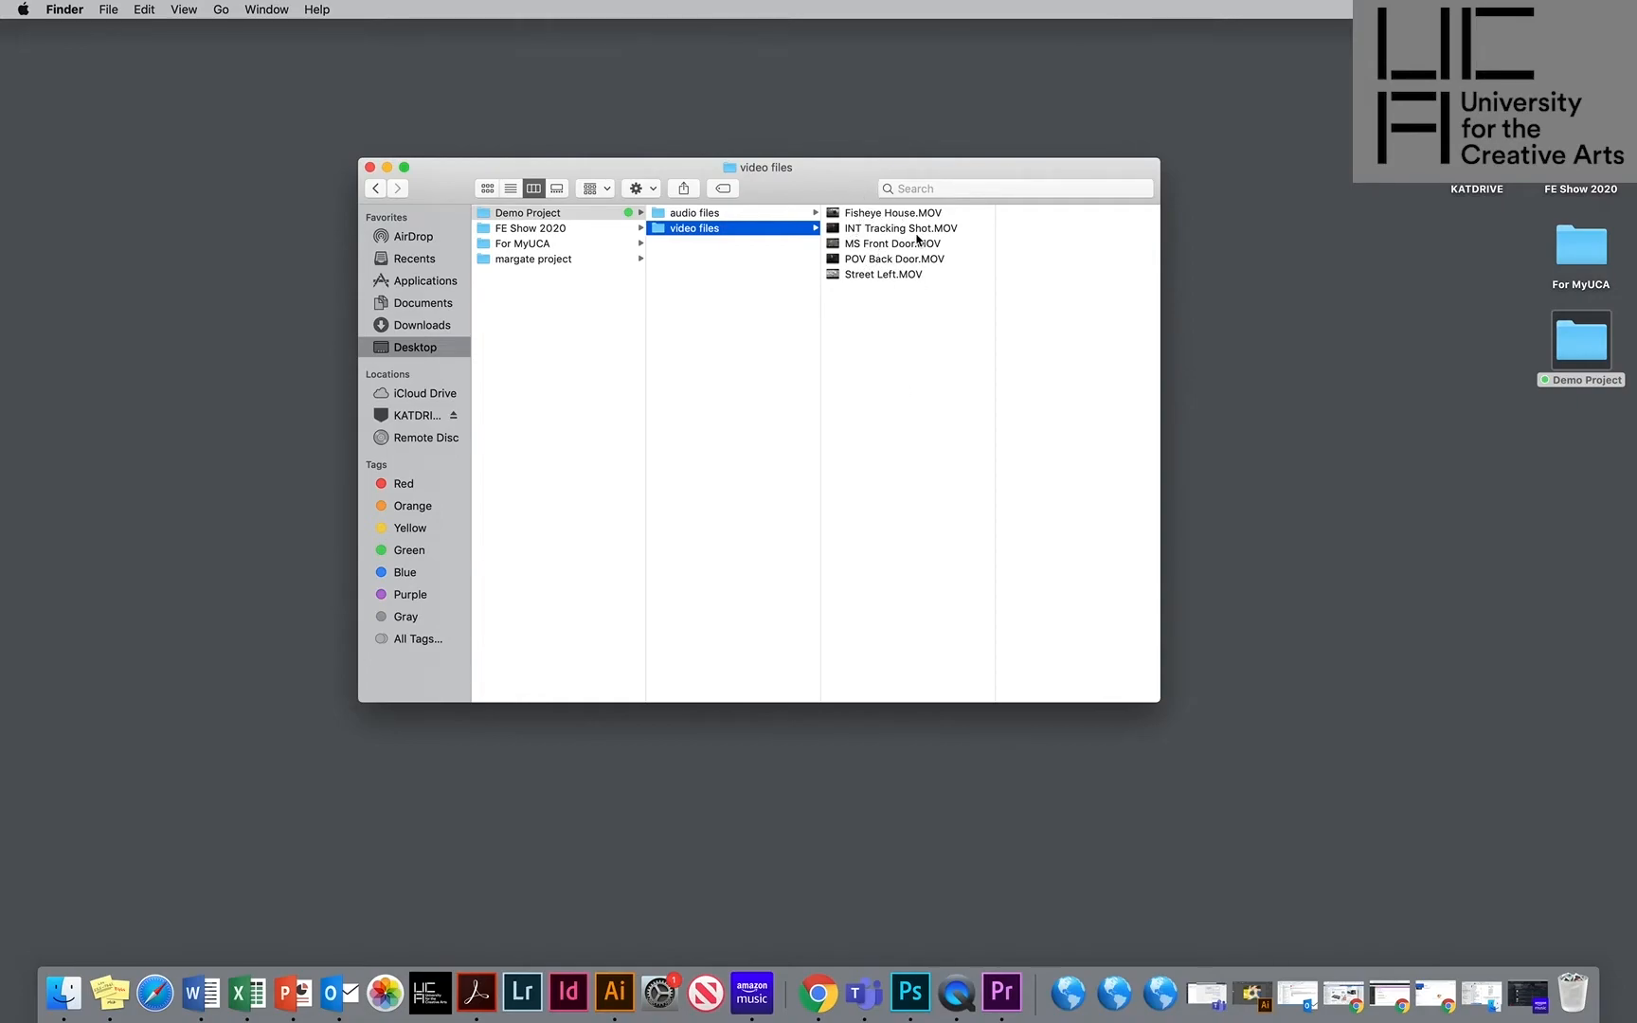
{"action": "left_click", "coordinate": [766, 213]}
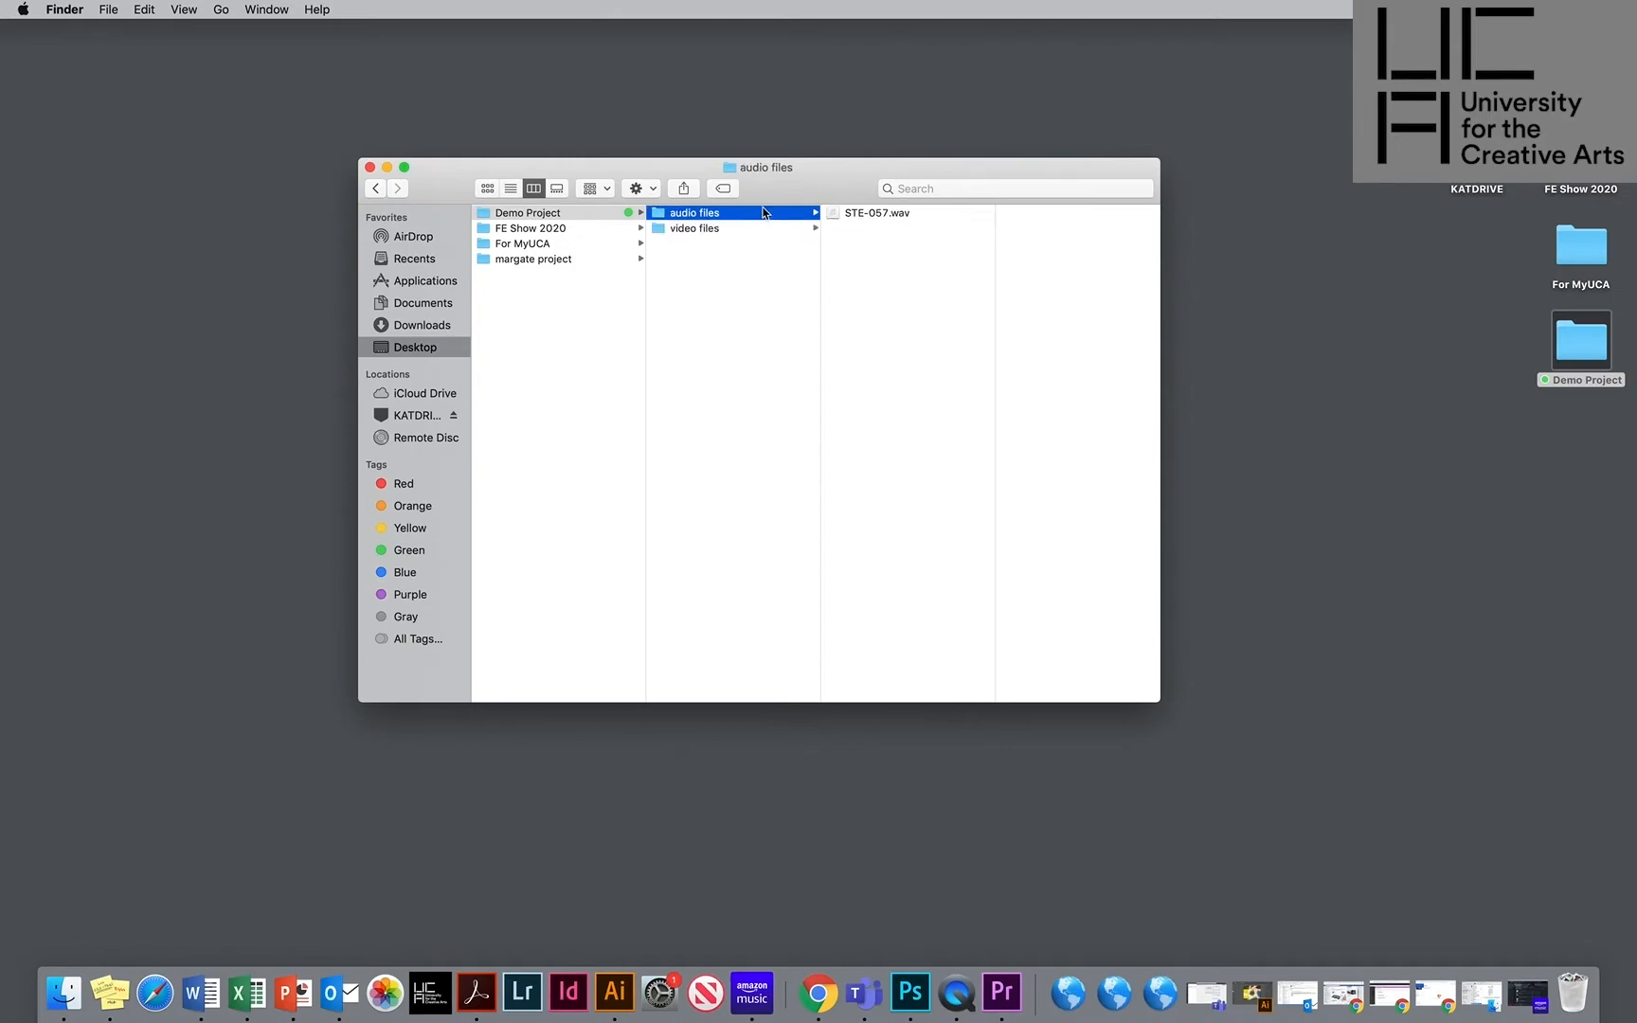
{"action": "left_click", "coordinate": [890, 216]}
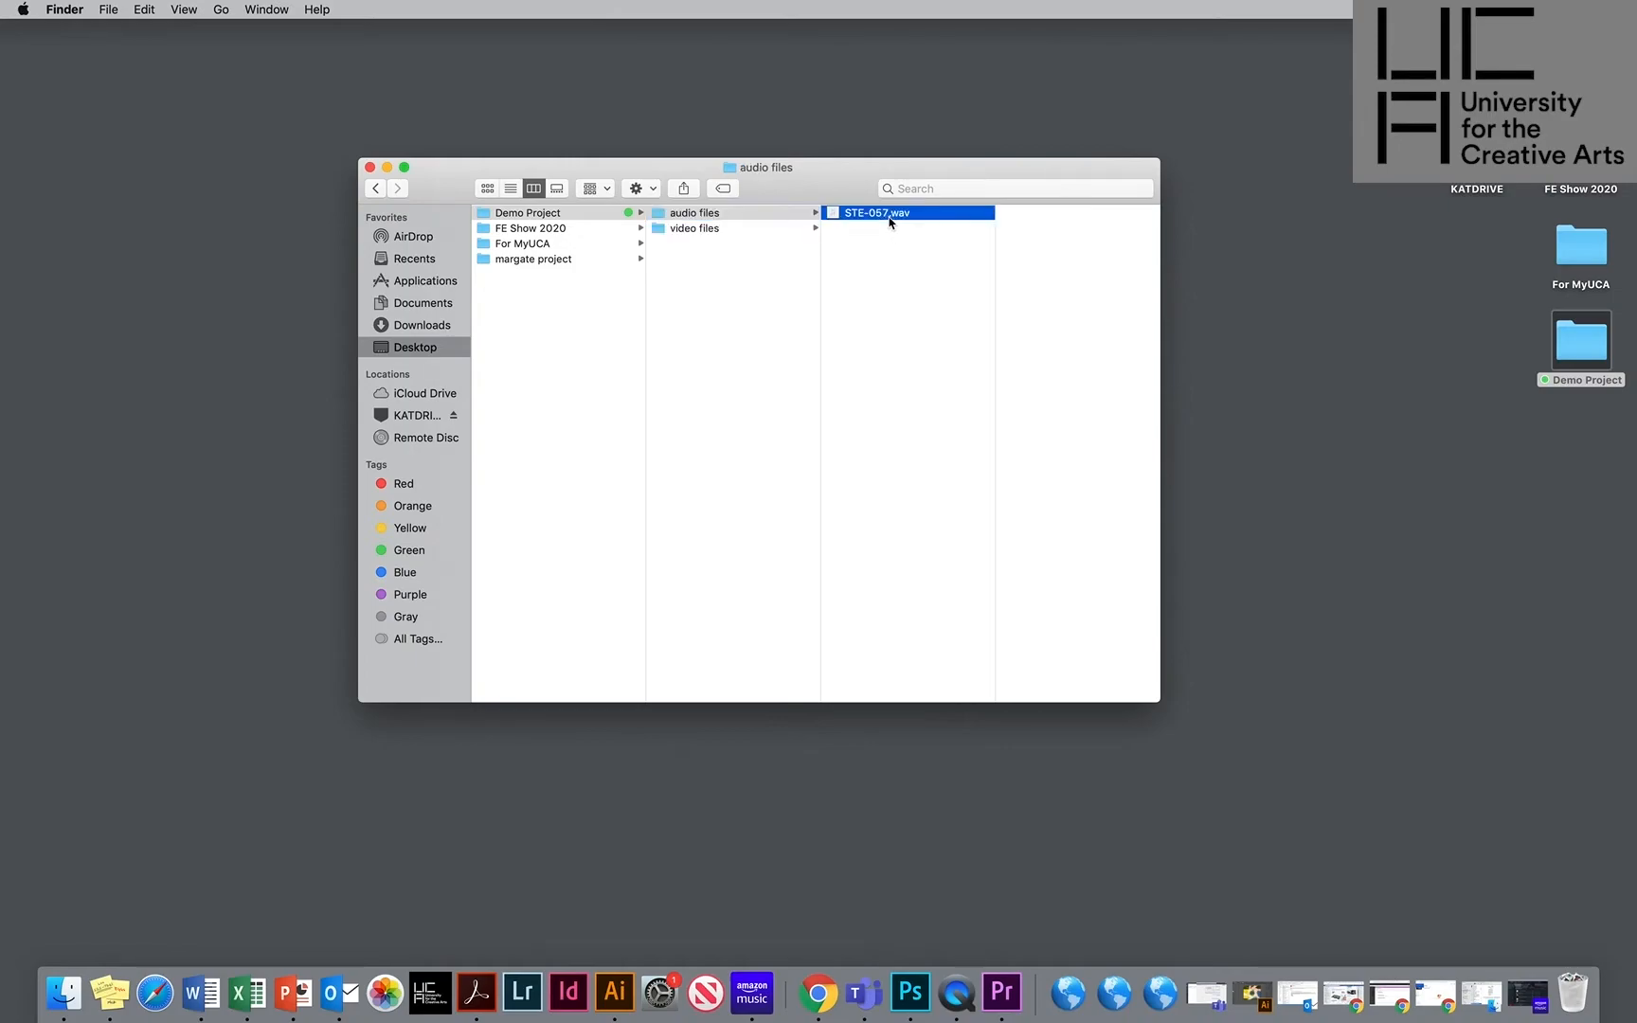
{"action": "left_click", "coordinate": [722, 227]}
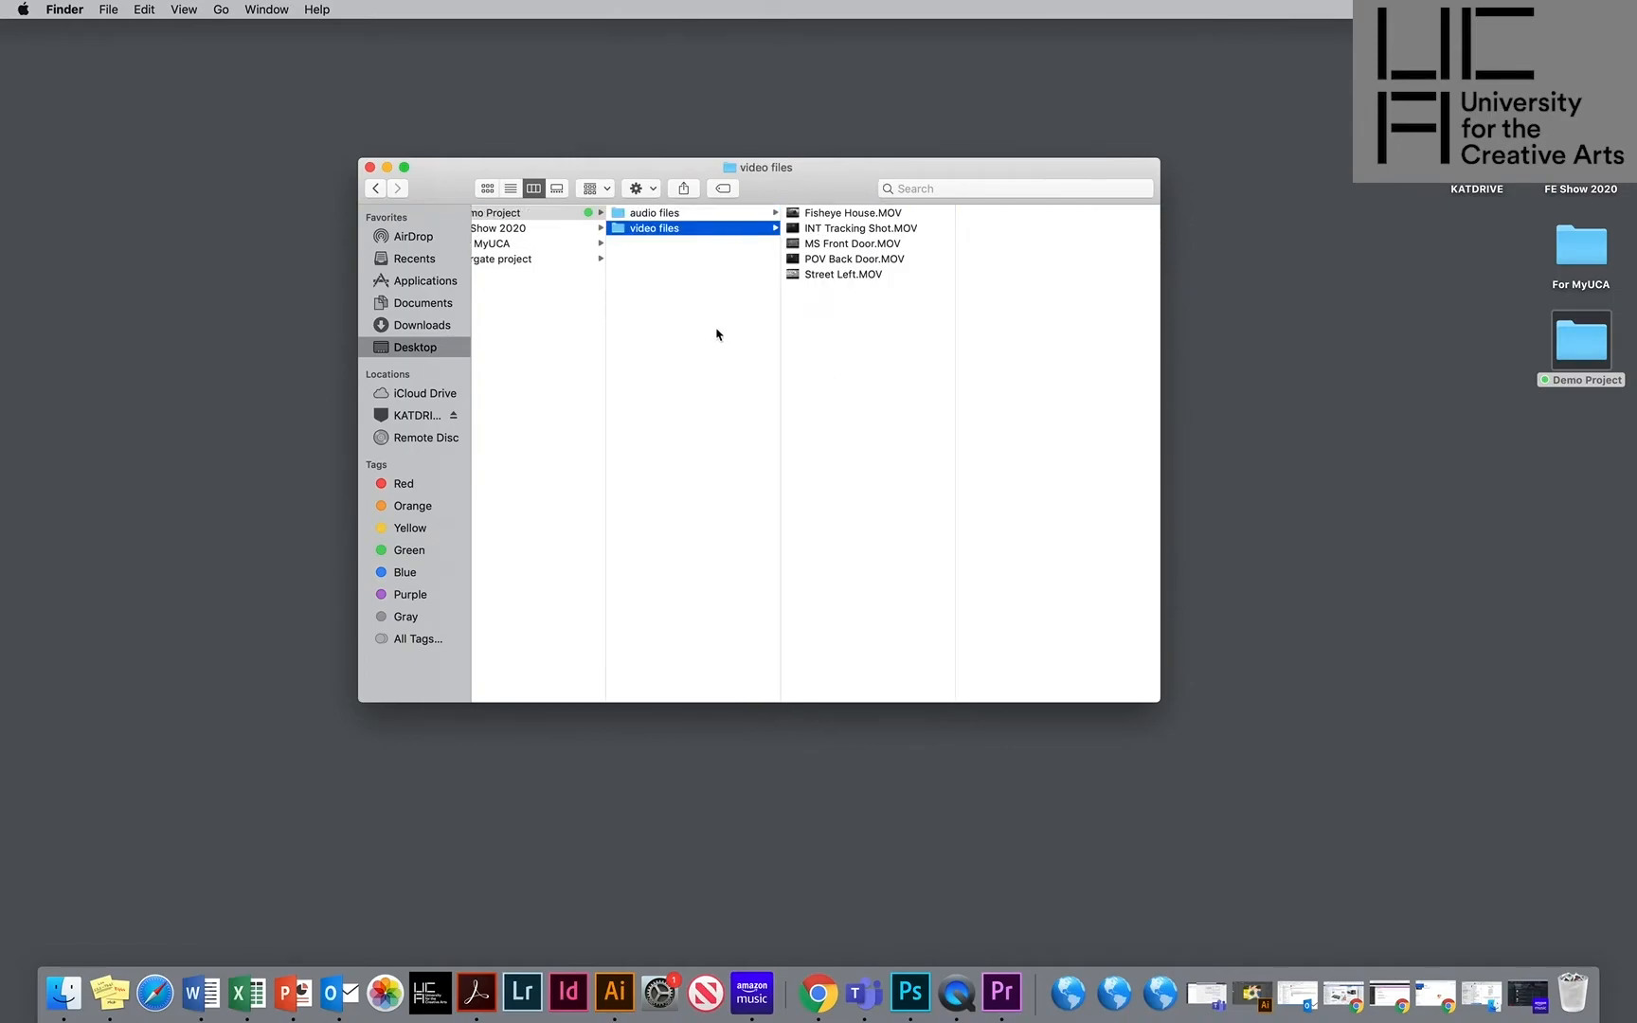
{"action": "scroll", "coordinate": [678, 328], "scroll_direction": "left", "scroll_amount": 1}
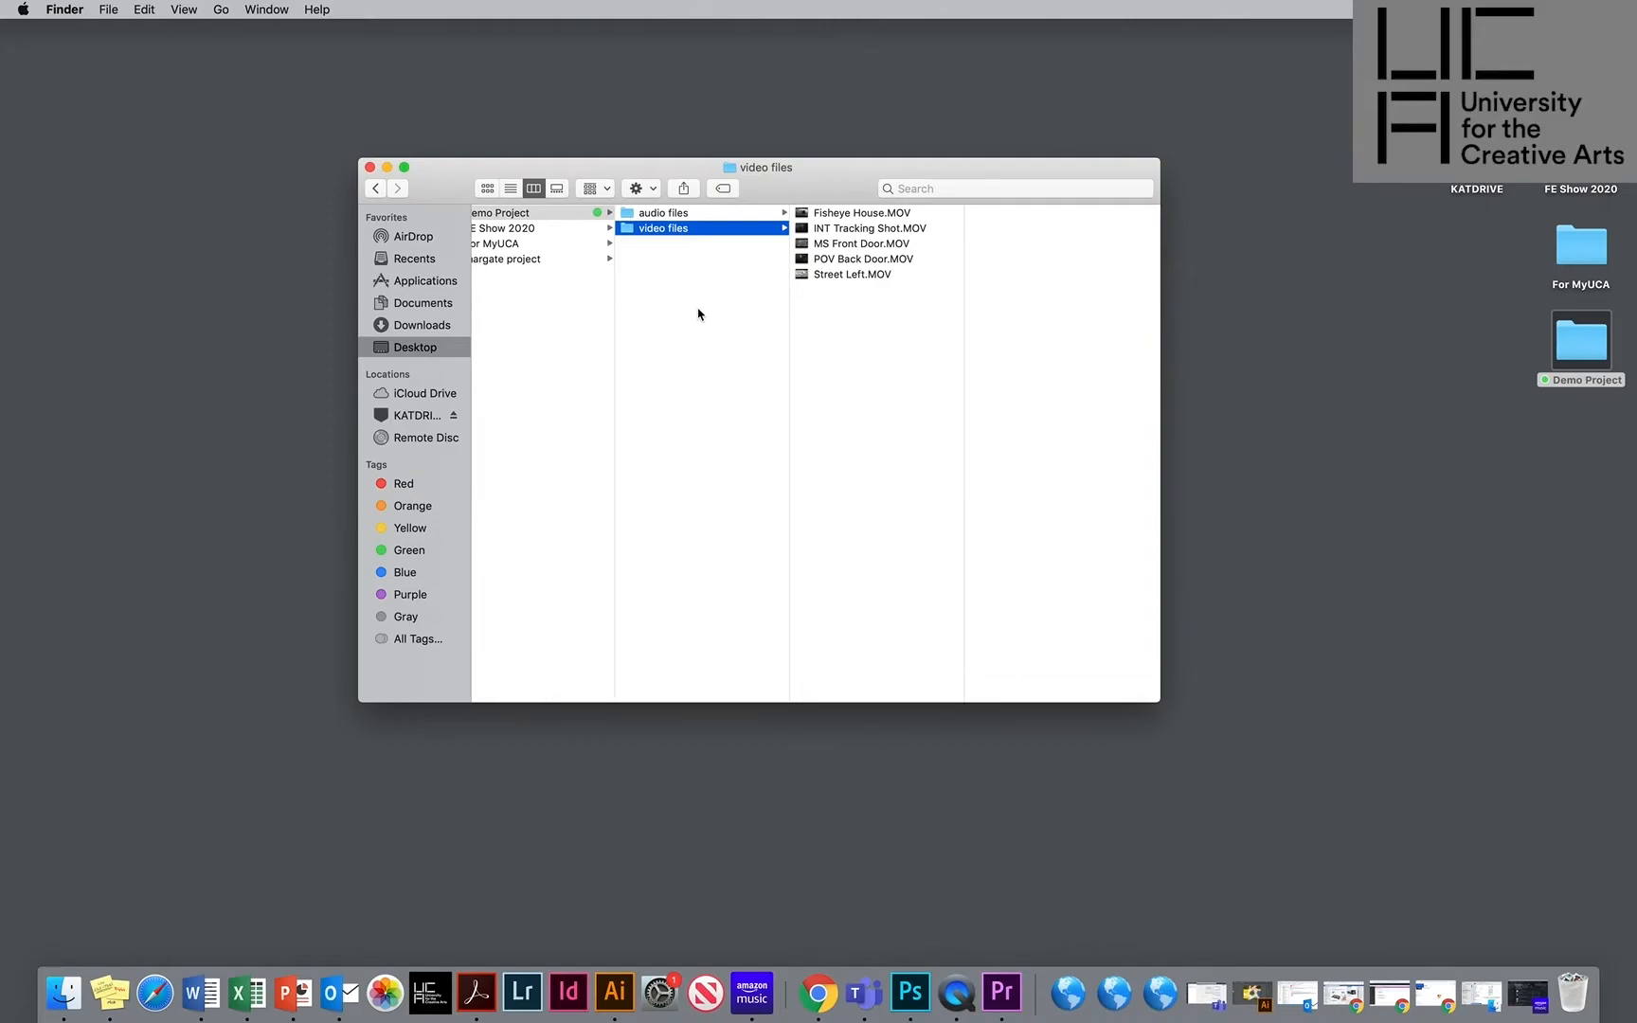
Switch to Adobe Premiere Pro and start a new project named demo.
{"action": "left_click", "coordinate": [1000, 988]}
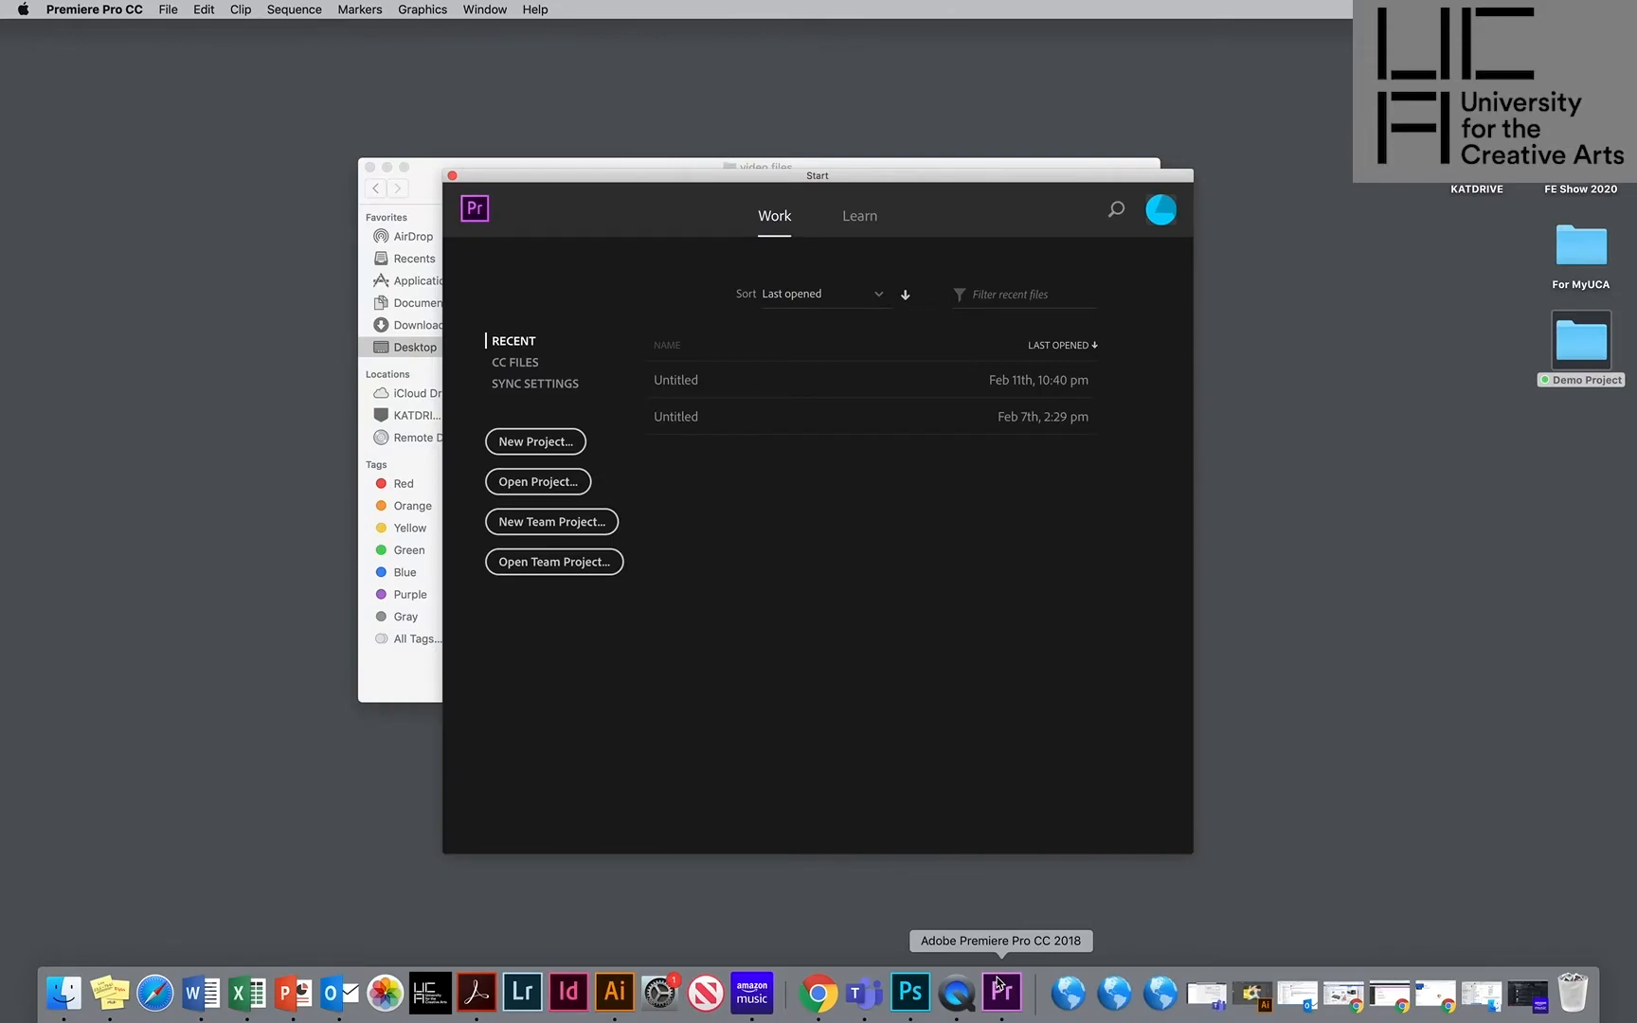
{"action": "left_click", "coordinate": [537, 442]}
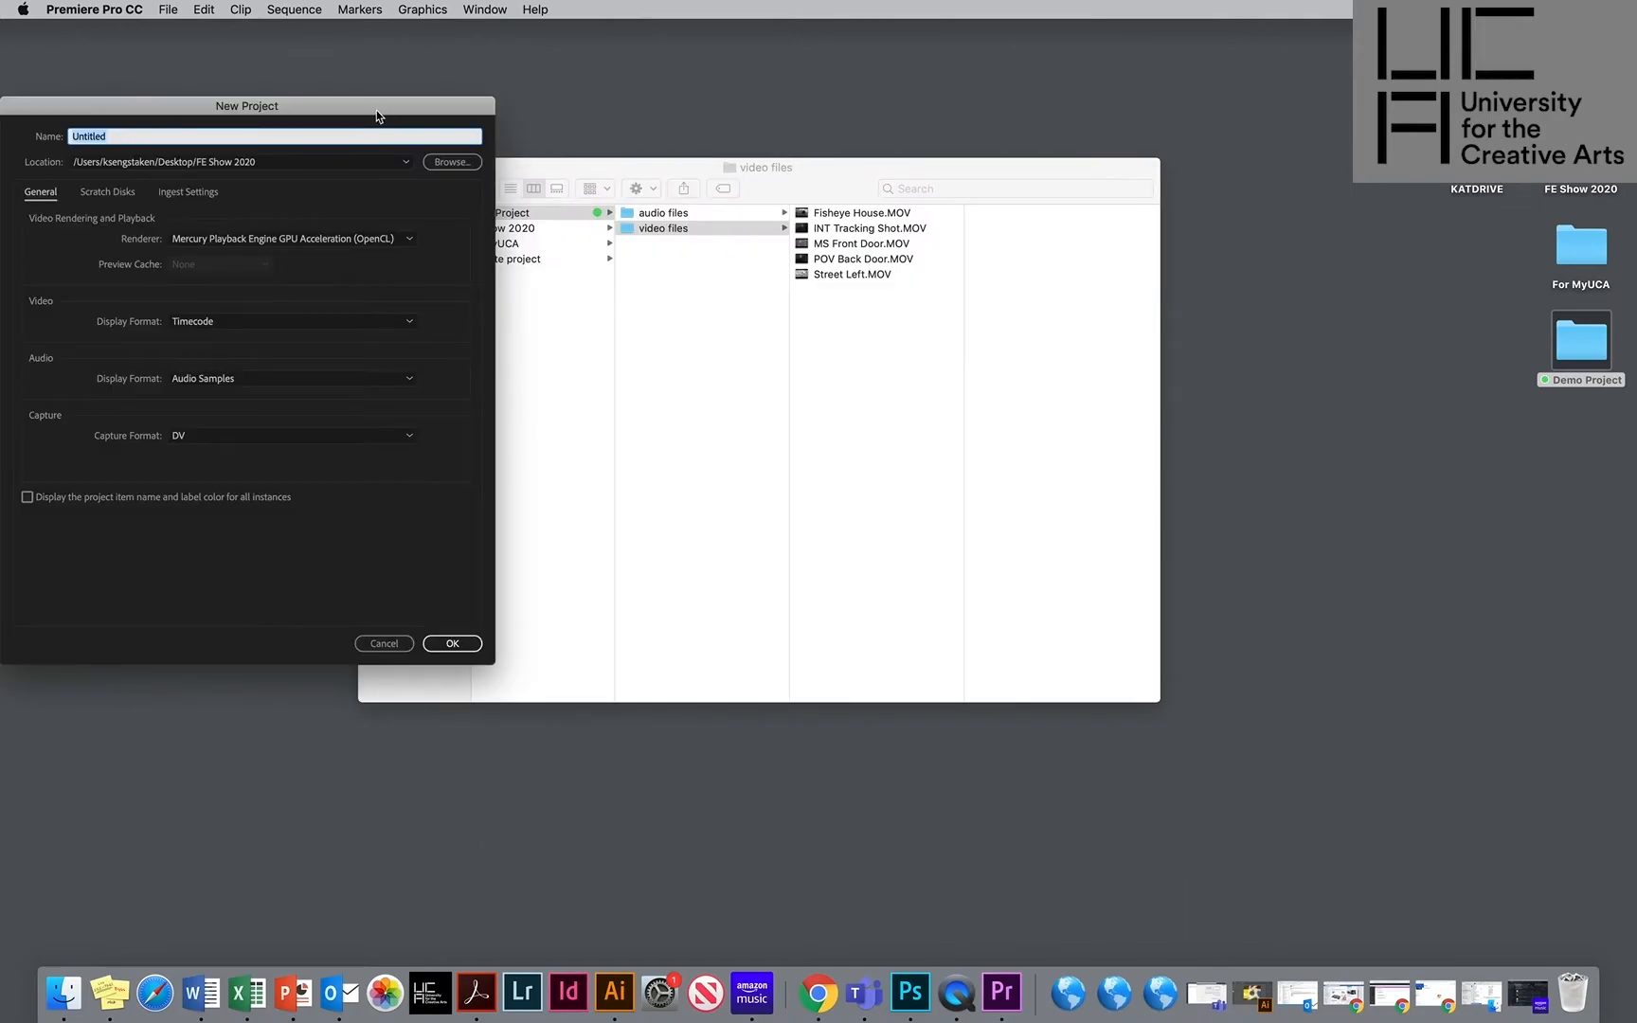
{"action": "left_click_drag", "start_coordinate": [376, 110], "coordinate": [891, 133]}
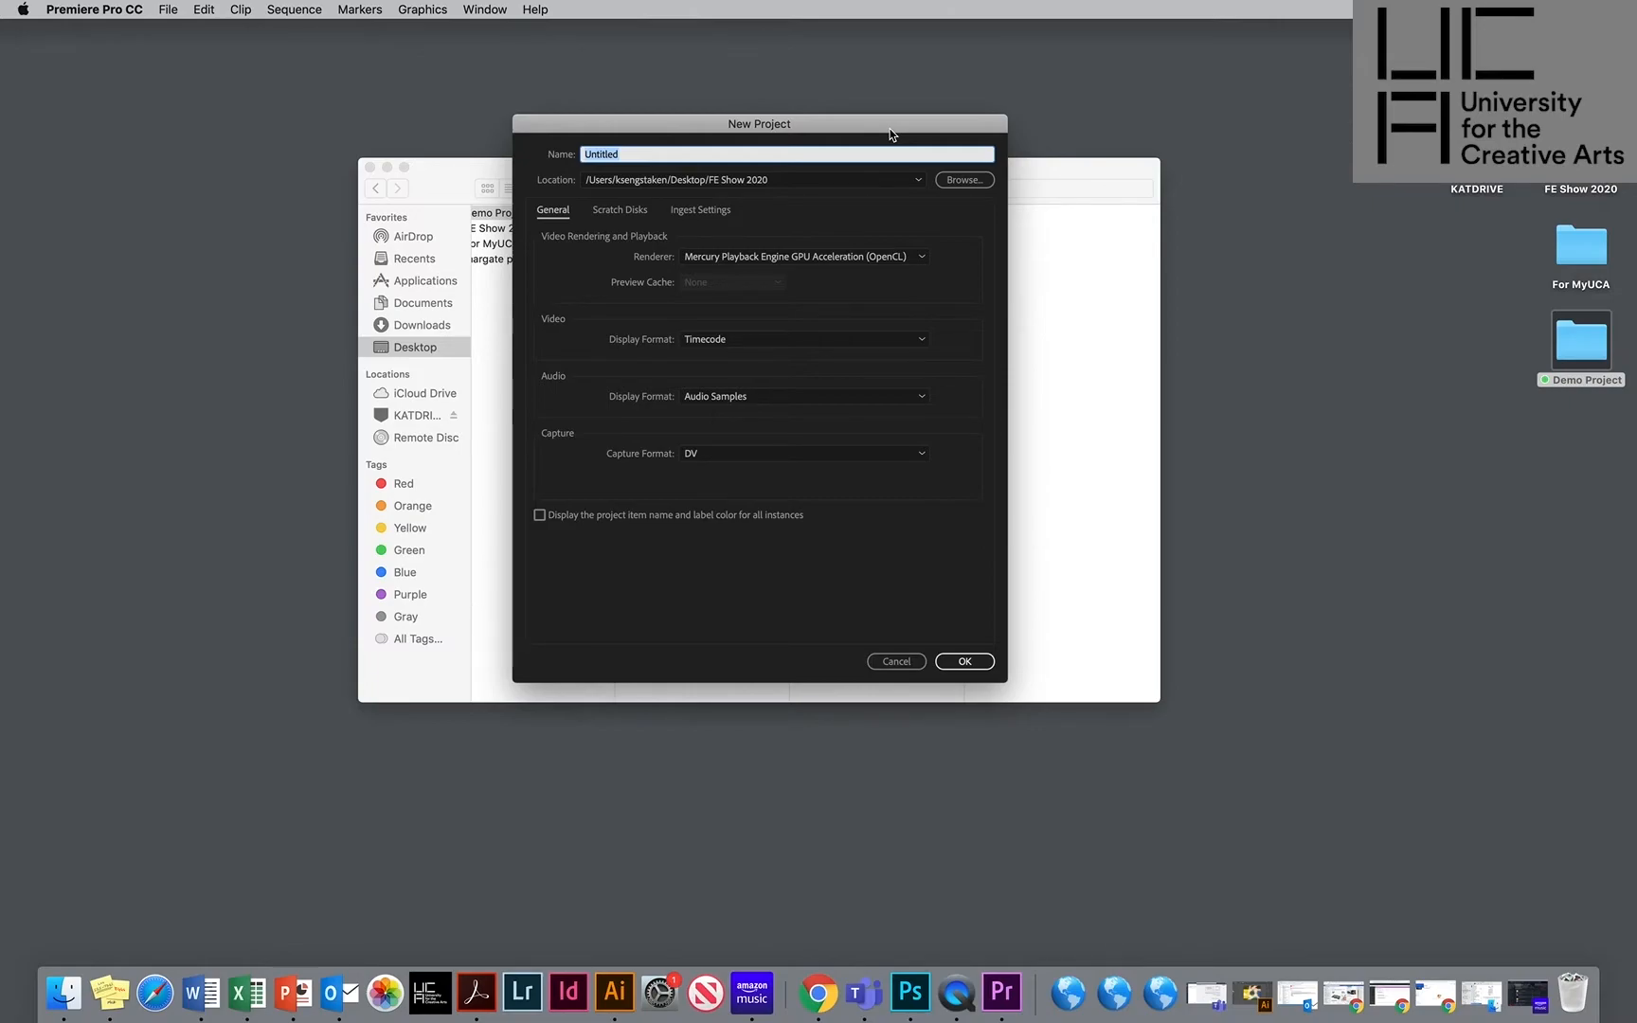
{"action": "type", "text": "demo"}
Set the project location to the Demo Project folder on the Desktop and create the project with the default settings.
{"action": "left_click", "coordinate": [961, 185]}
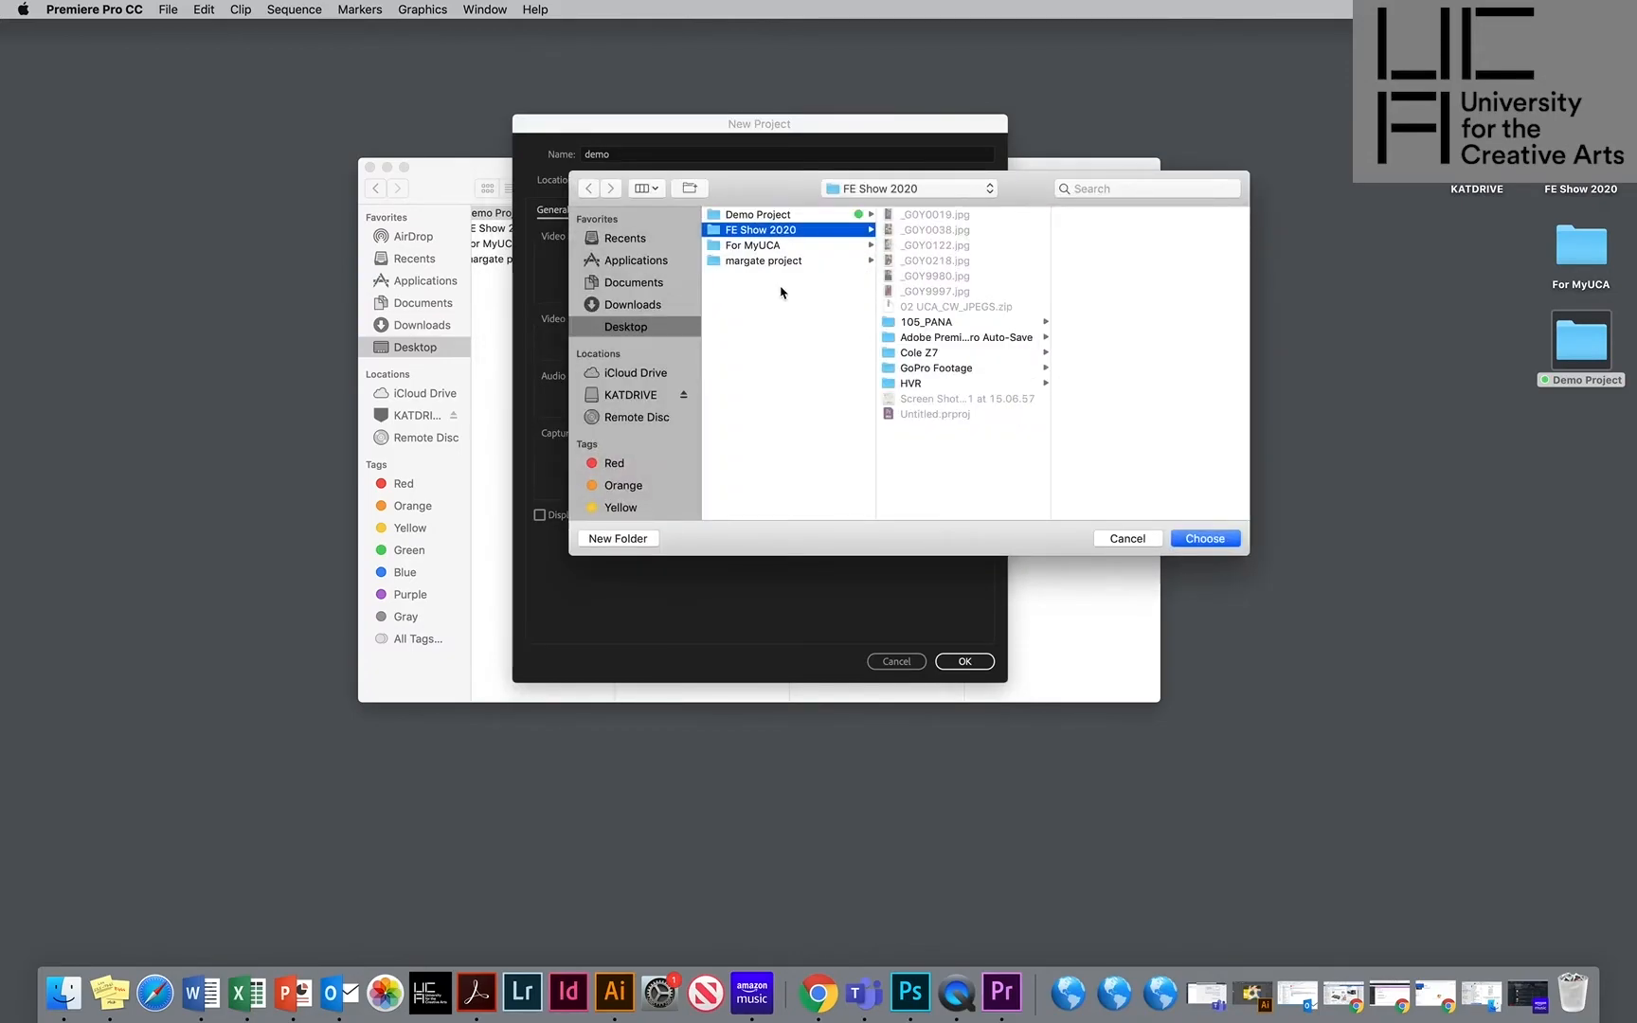
{"action": "left_click", "coordinate": [758, 215]}
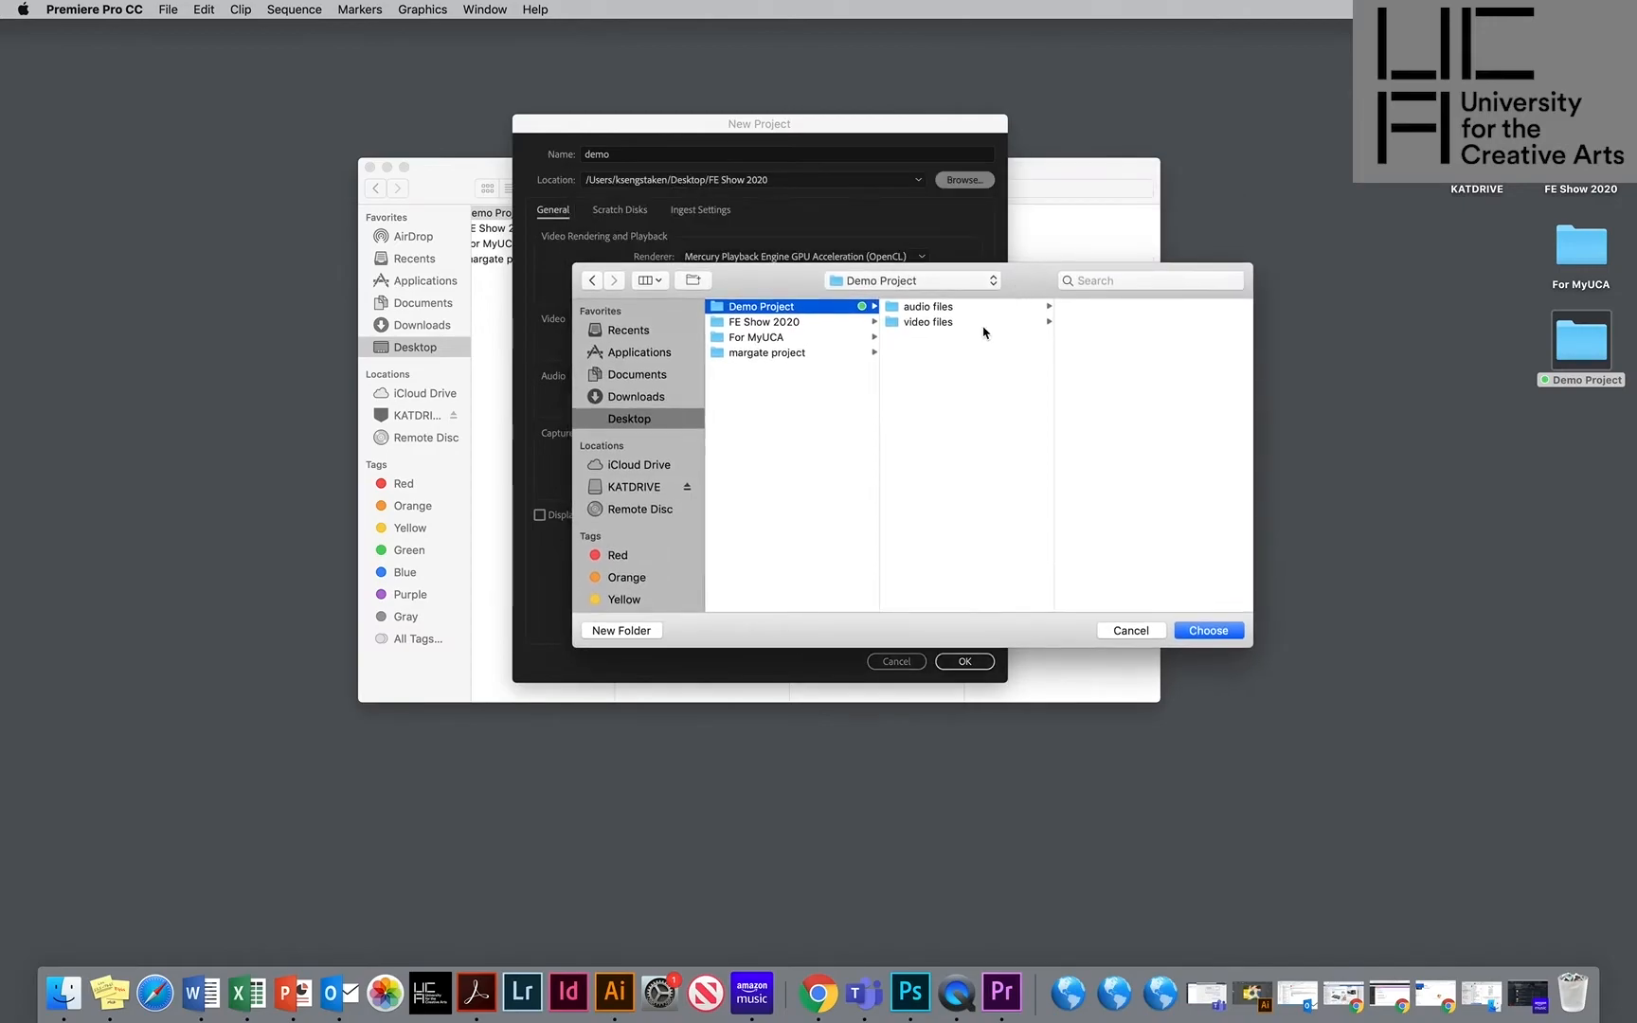
{"action": "left_click", "coordinate": [1209, 631]}
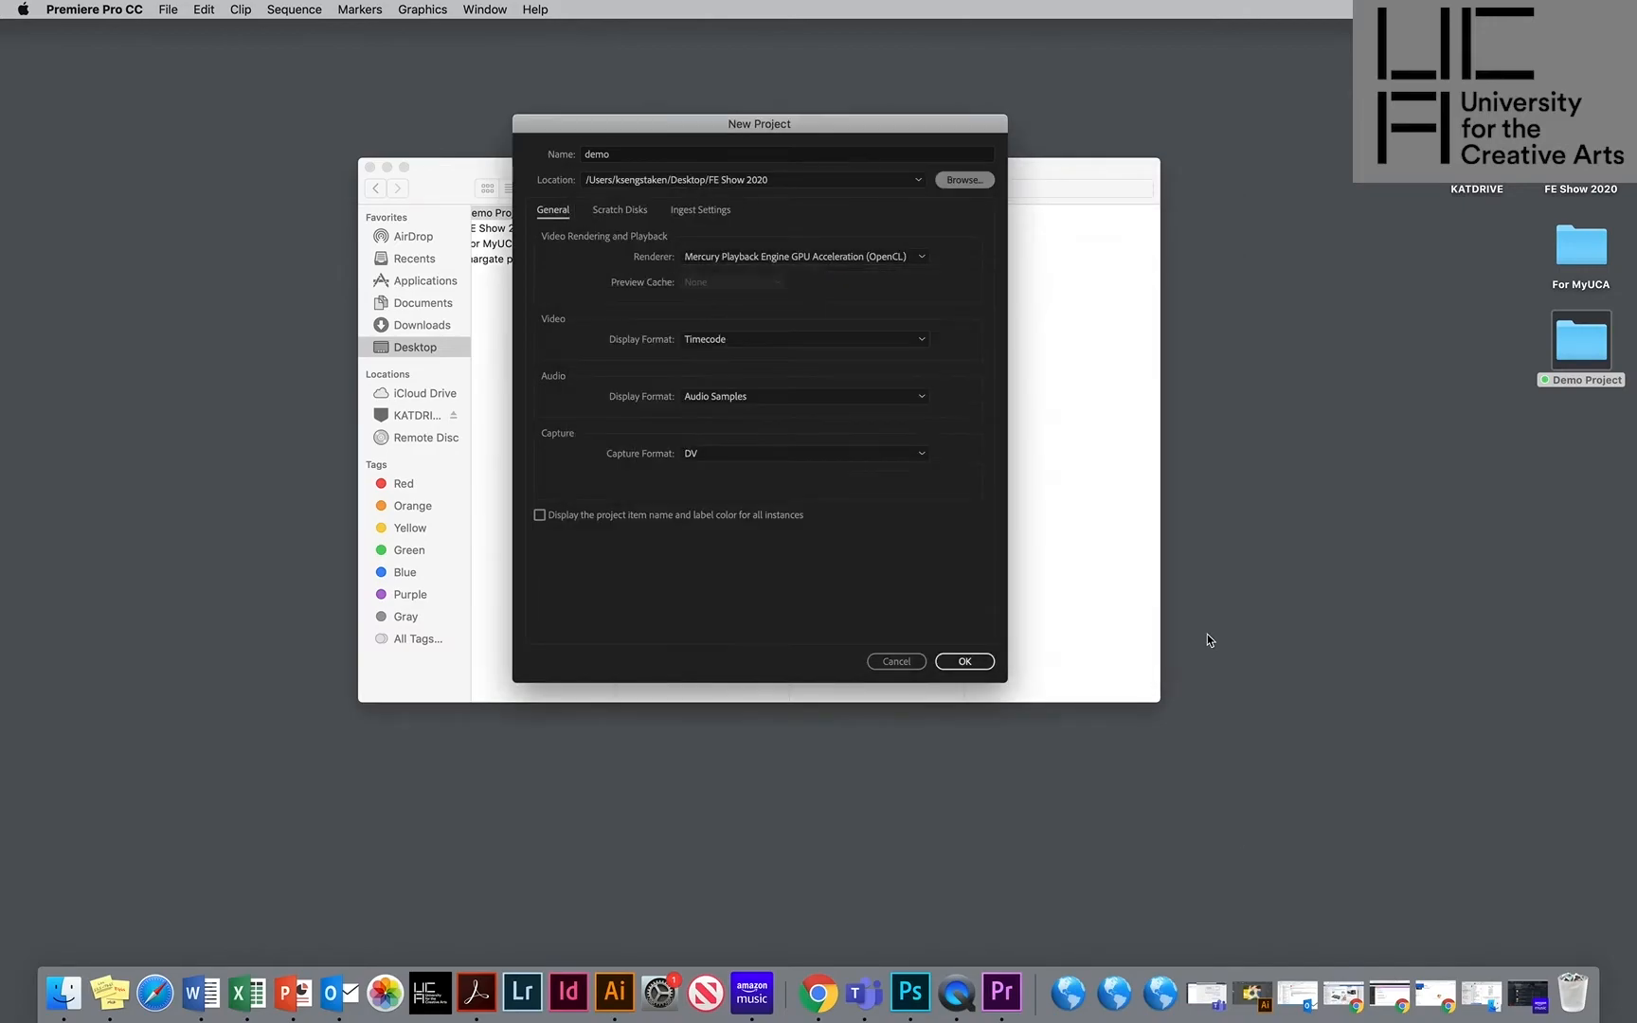
{"action": "left_click_drag", "start_coordinate": [1059, 188], "coordinate": [1253, 394]}
{"action": "left_click", "coordinate": [908, 275]}
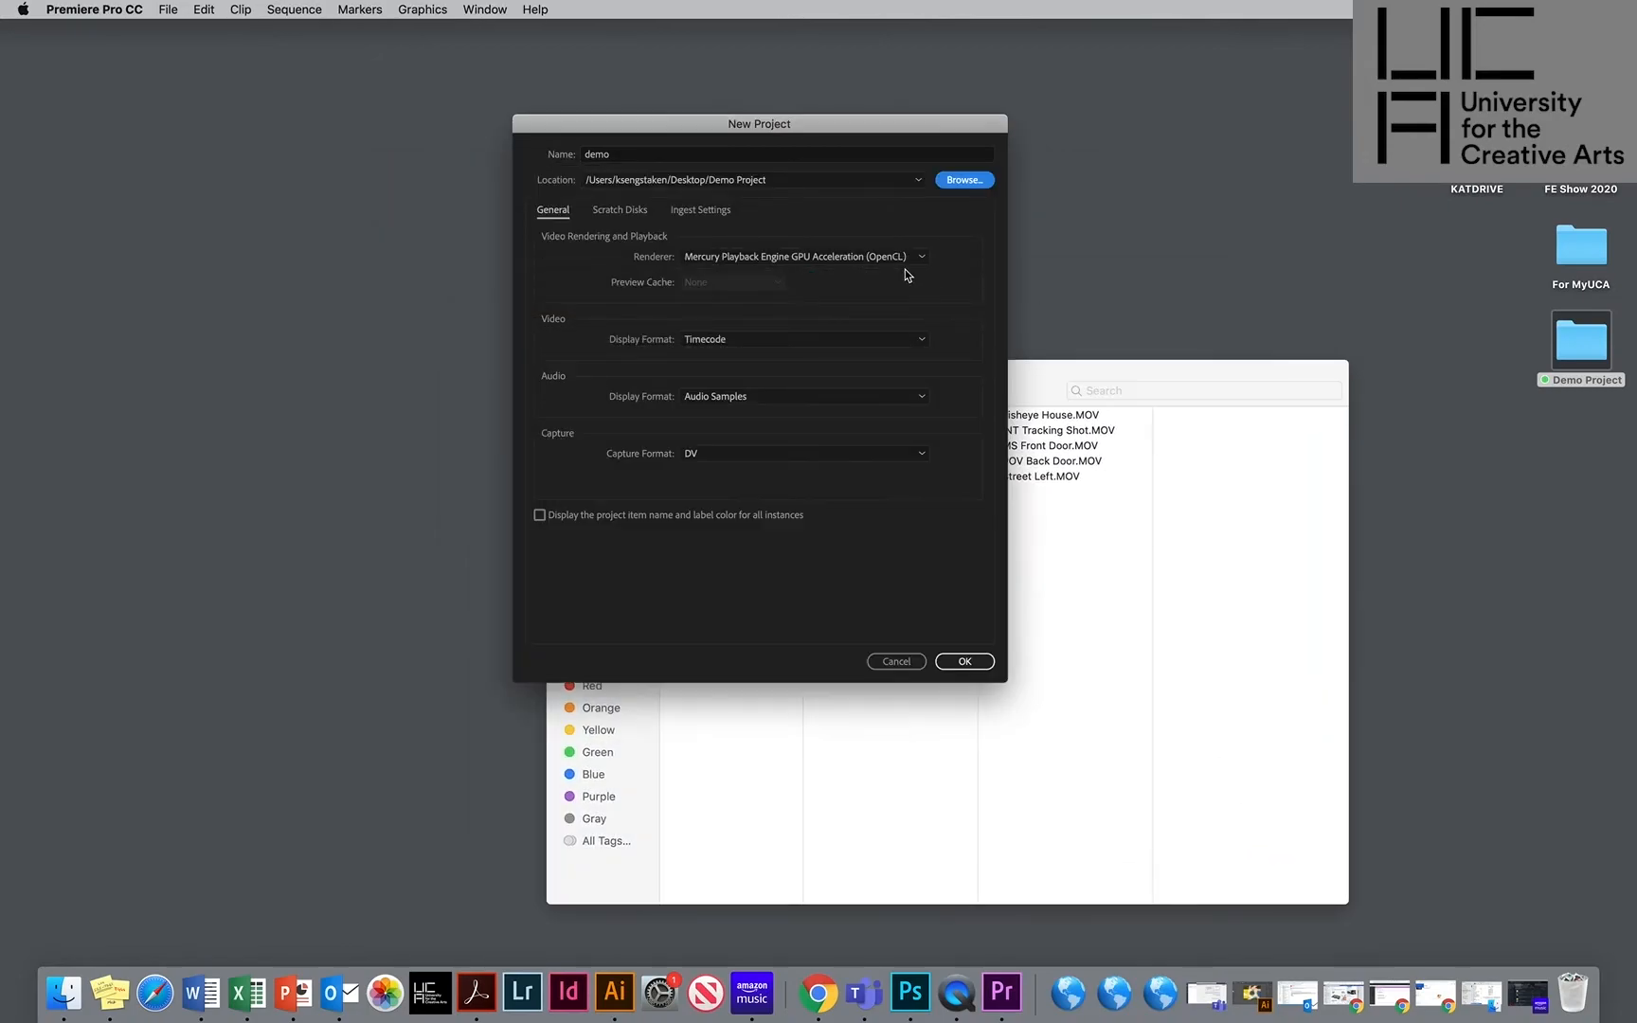
{"action": "left_click_drag", "start_coordinate": [819, 123], "coordinate": [671, 115]}
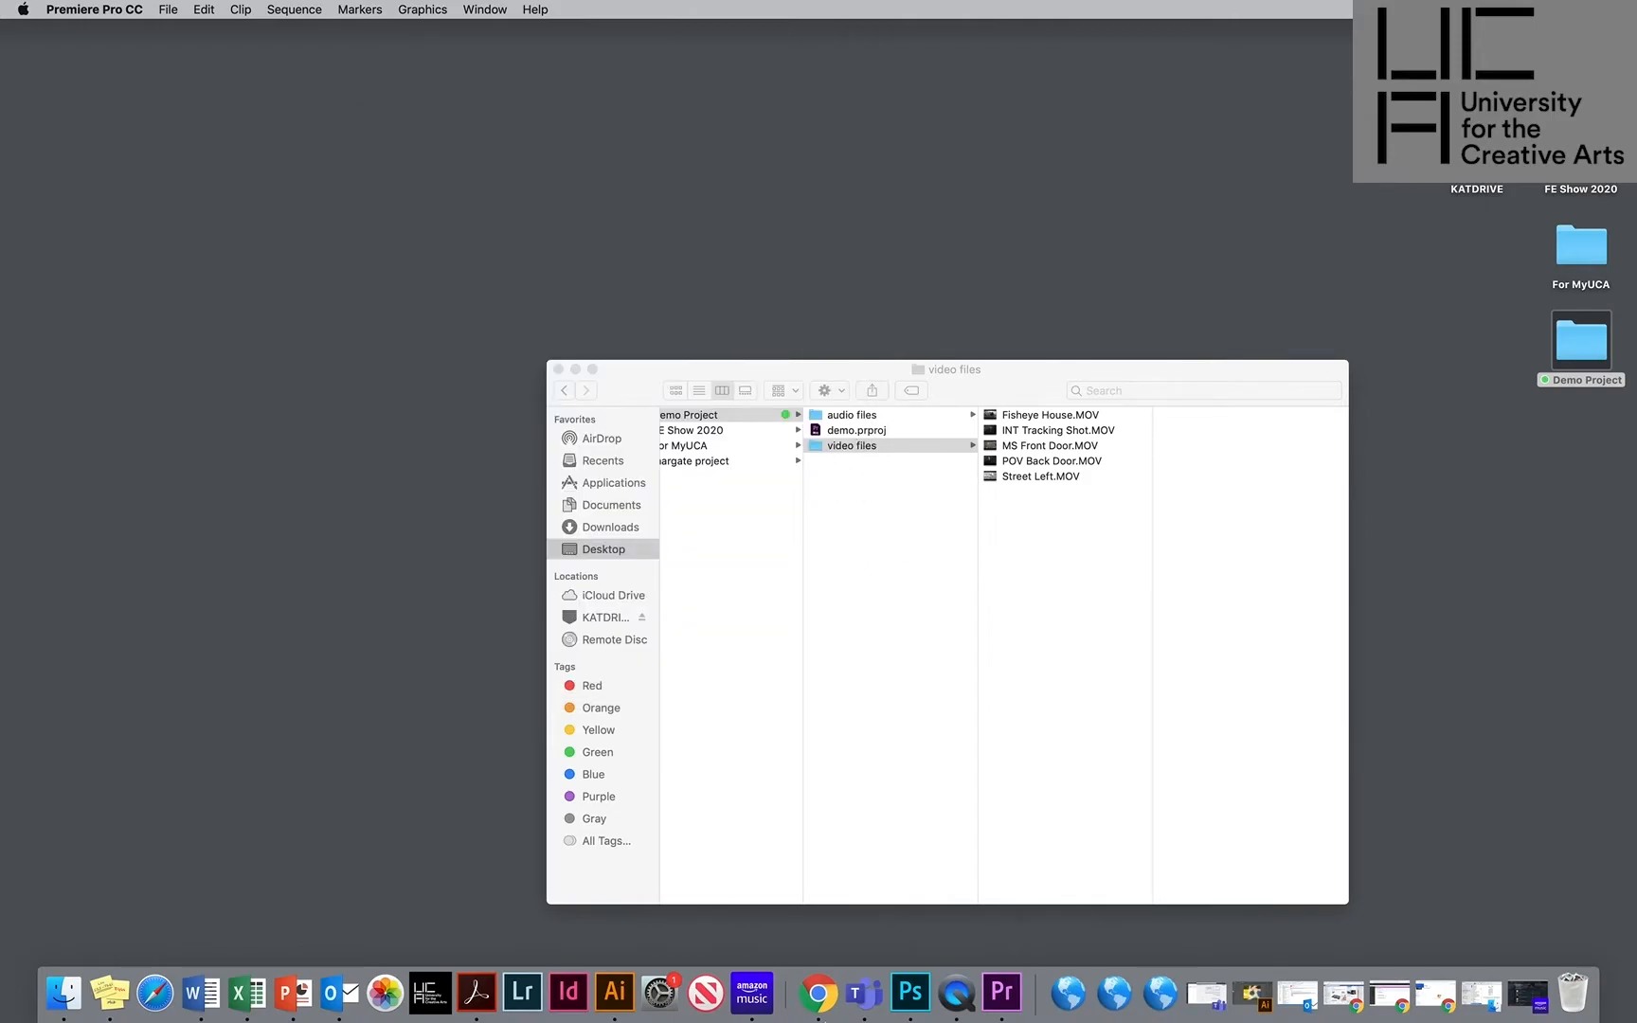
{"action": "left_click", "coordinate": [995, 1004]}
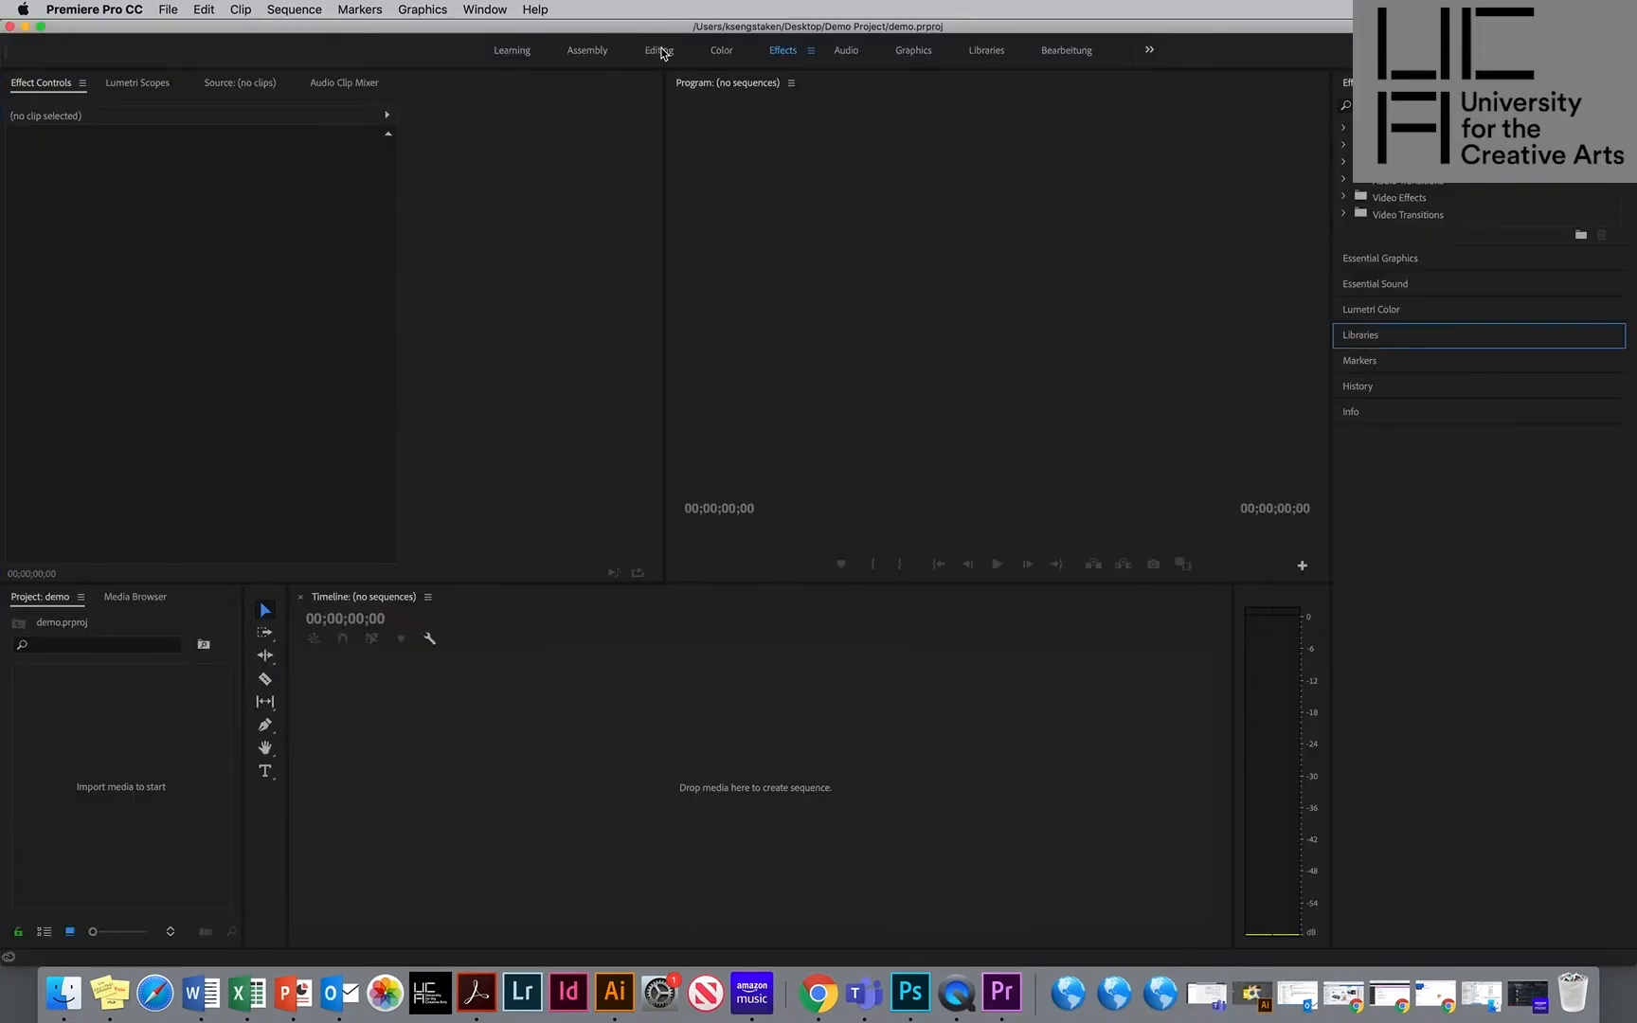
View the Learning and Assembly workspaces, and switch to the Editing workspace.
{"action": "left_click", "coordinate": [535, 55]}
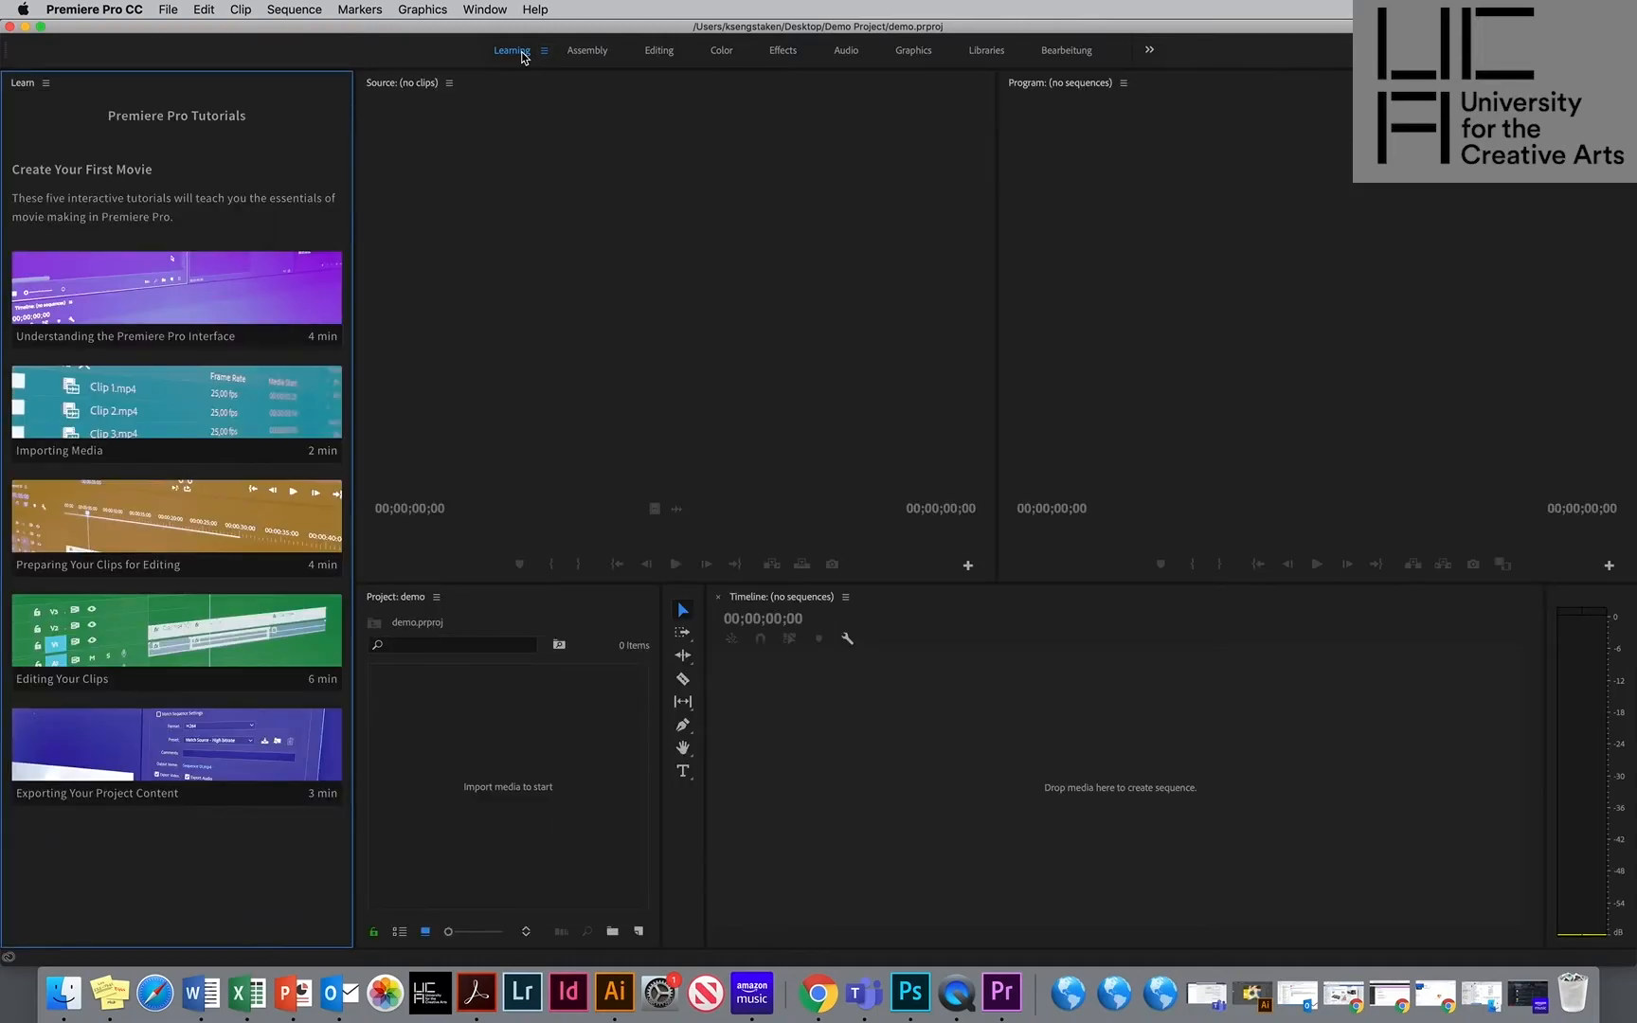
{"action": "left_click", "coordinate": [578, 60]}
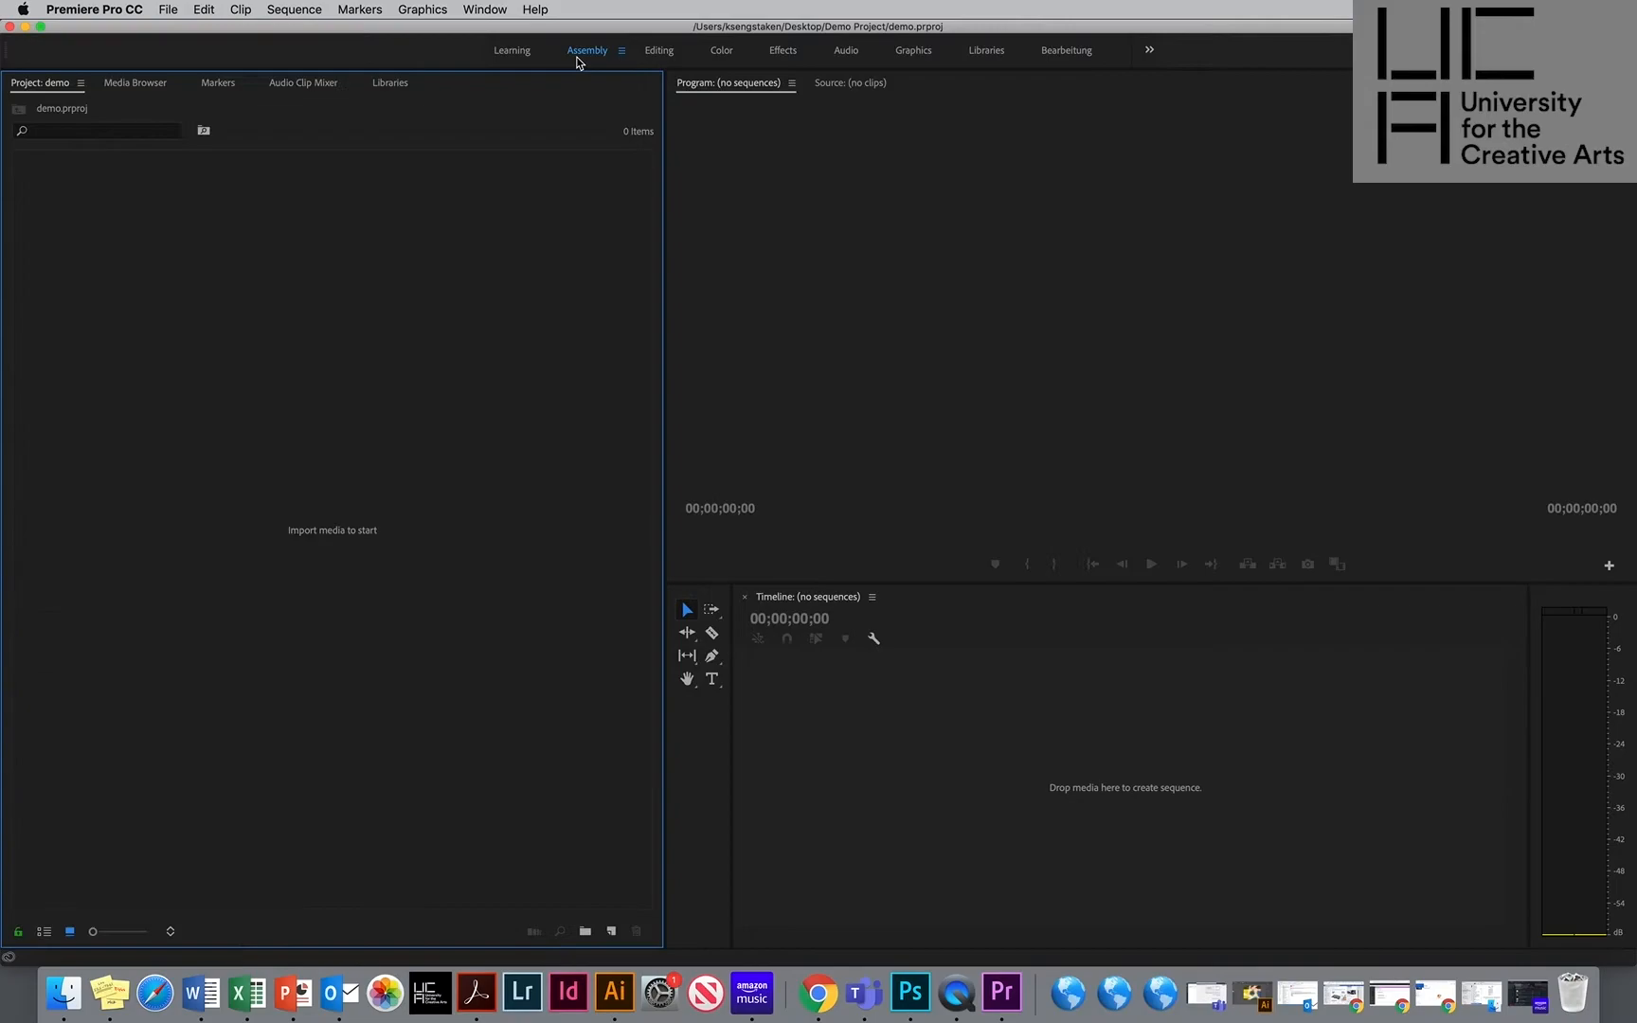
{"action": "left_click", "coordinate": [658, 57]}
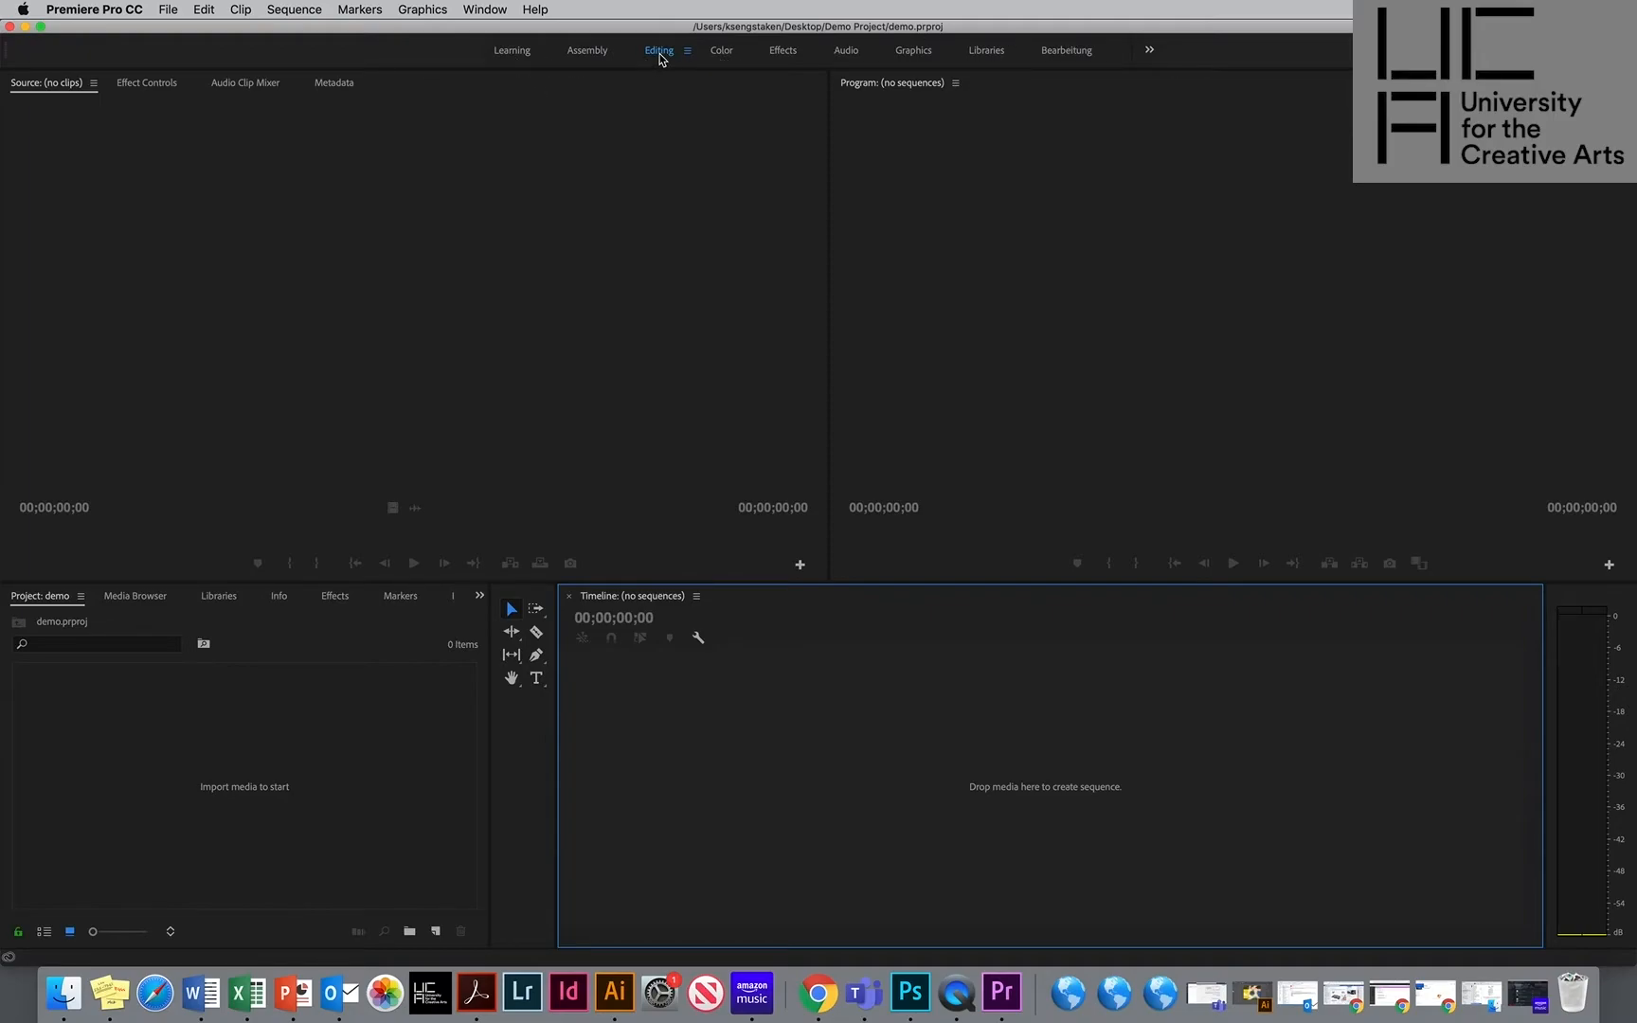
Reset the Editing workspace to its saved layout.
{"action": "left_click", "coordinate": [479, 9]}
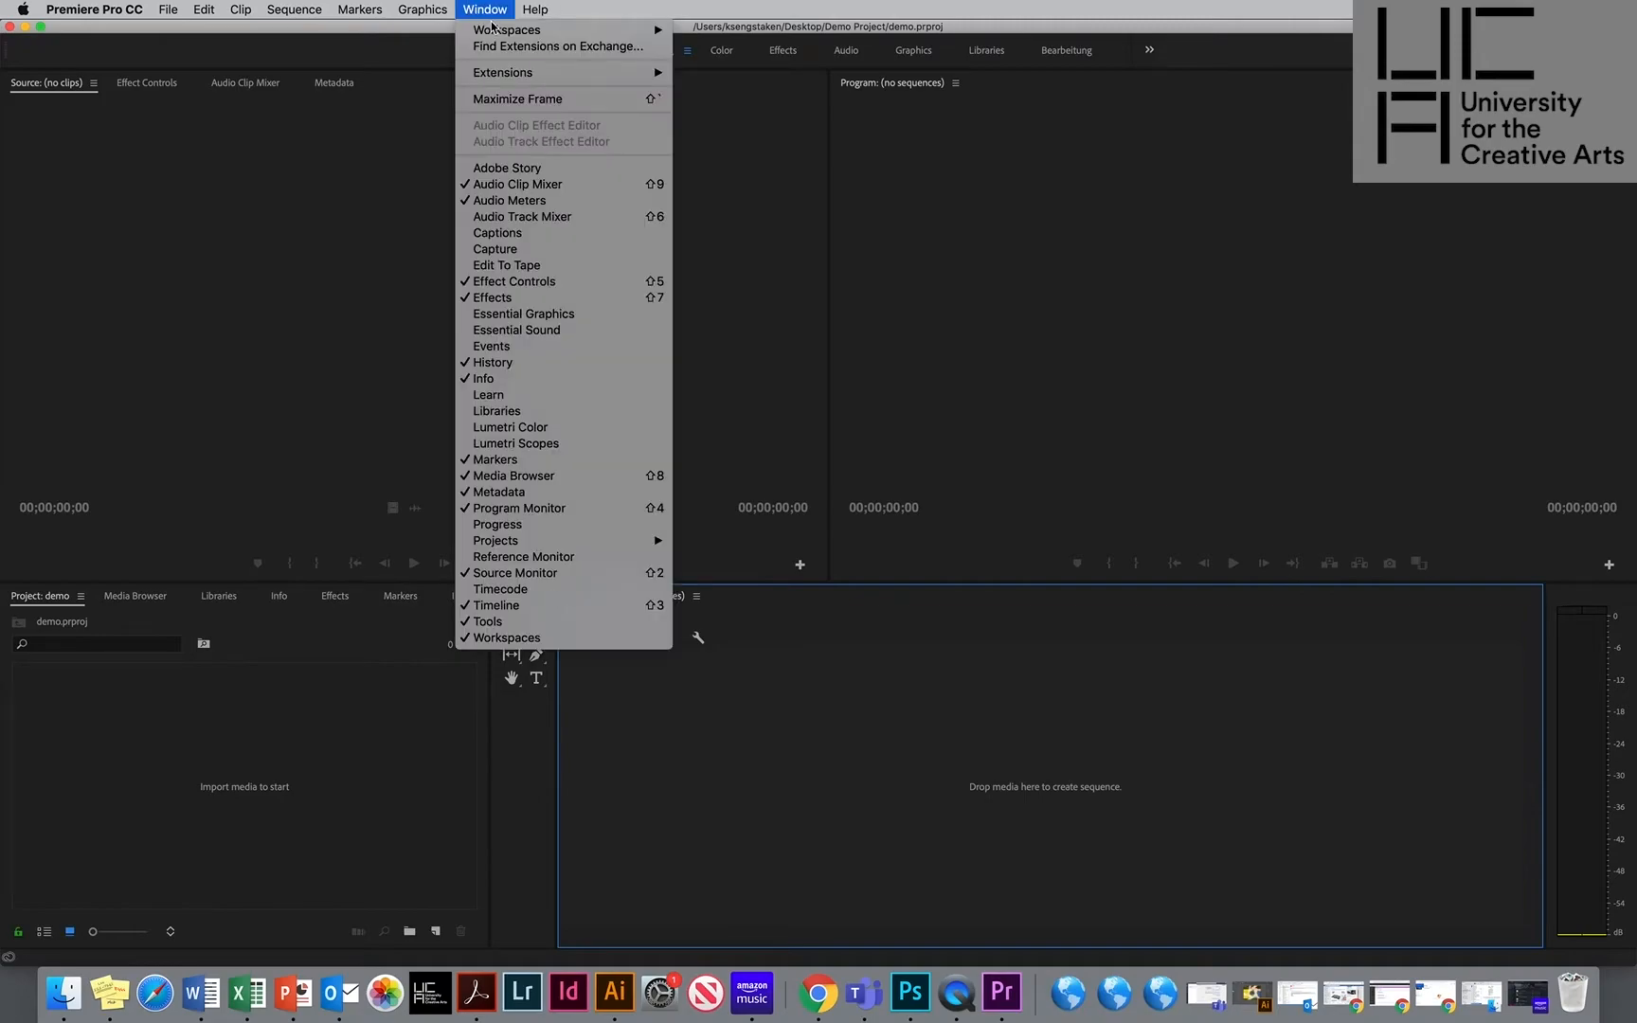
{"action": "mouse_move", "coordinate": [500, 35]}
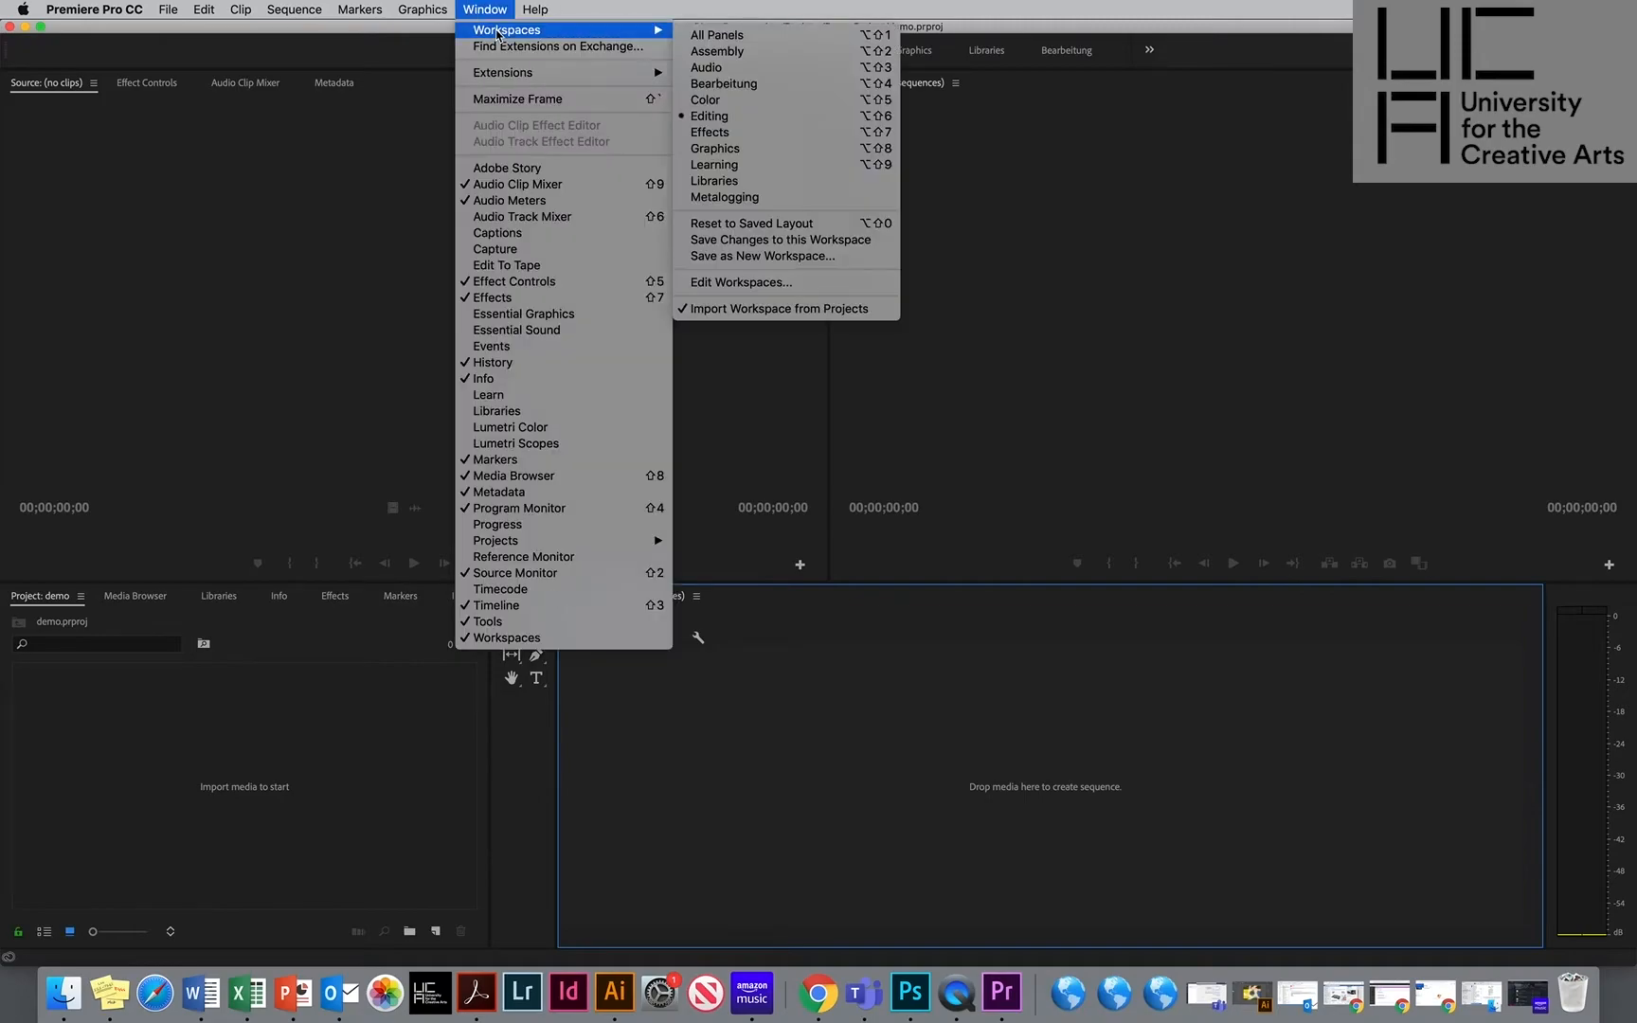
{"action": "left_click", "coordinate": [754, 227]}
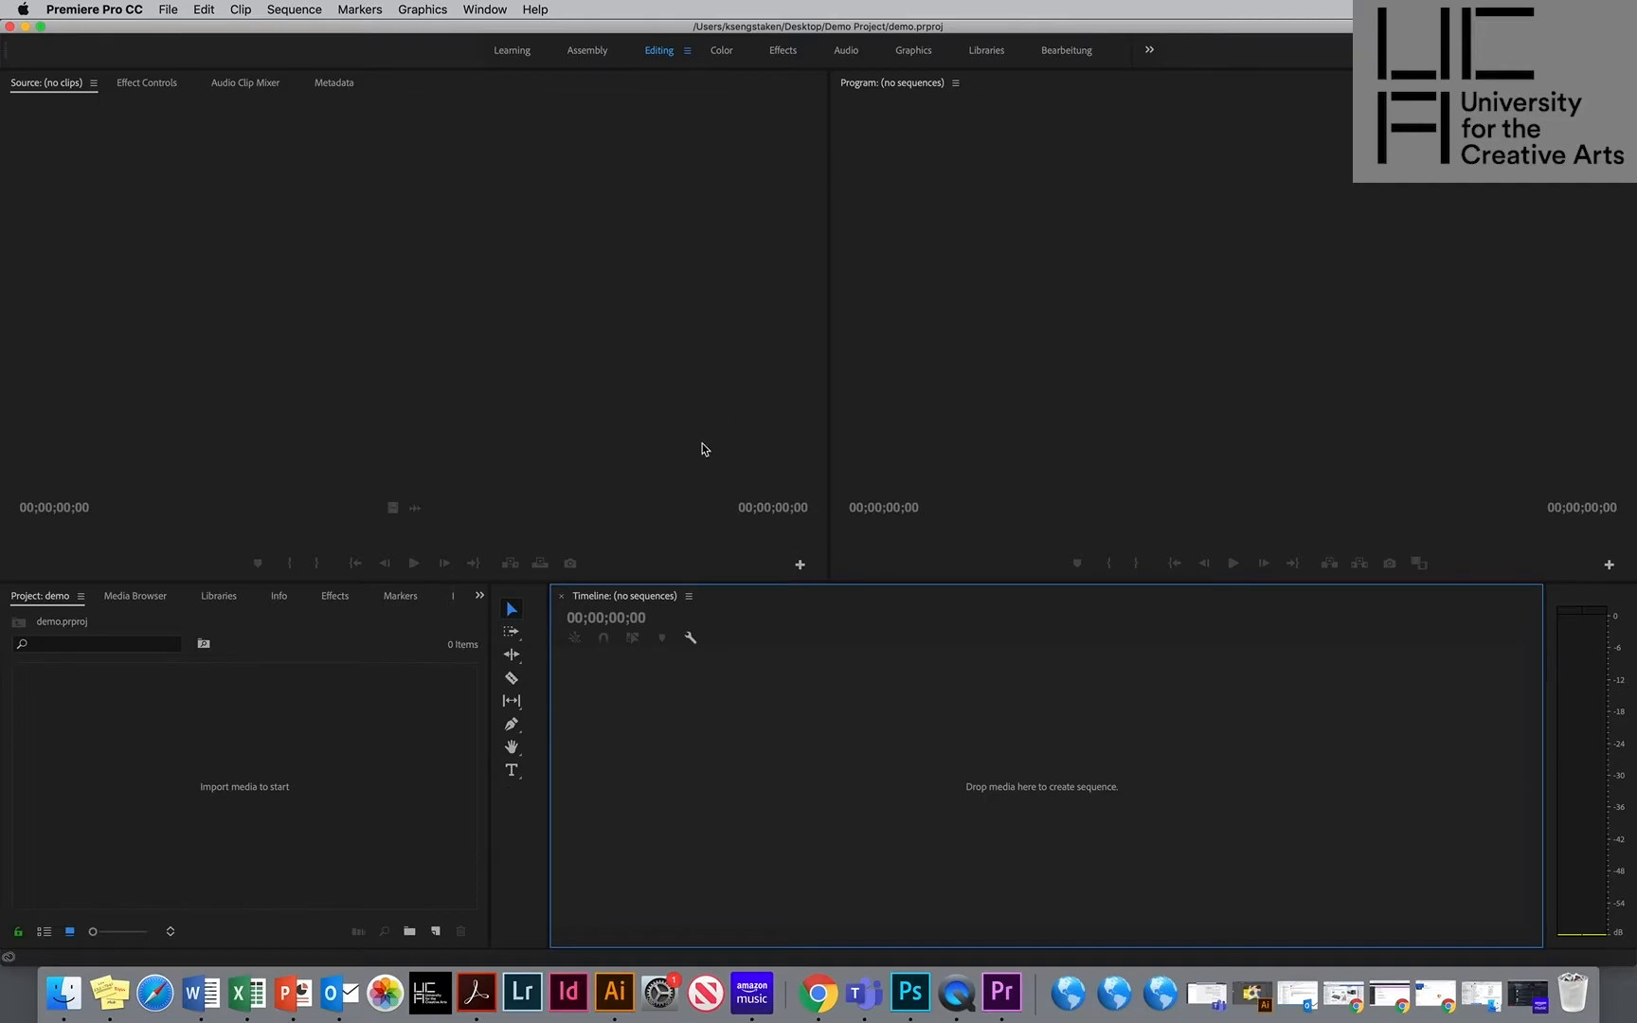
Dock the Timeline panel in the Source monitor's group, and restore the saved panel arrangement of the Editing workspace.
{"action": "left_click_drag", "start_coordinate": [600, 601], "coordinate": [635, 411]}
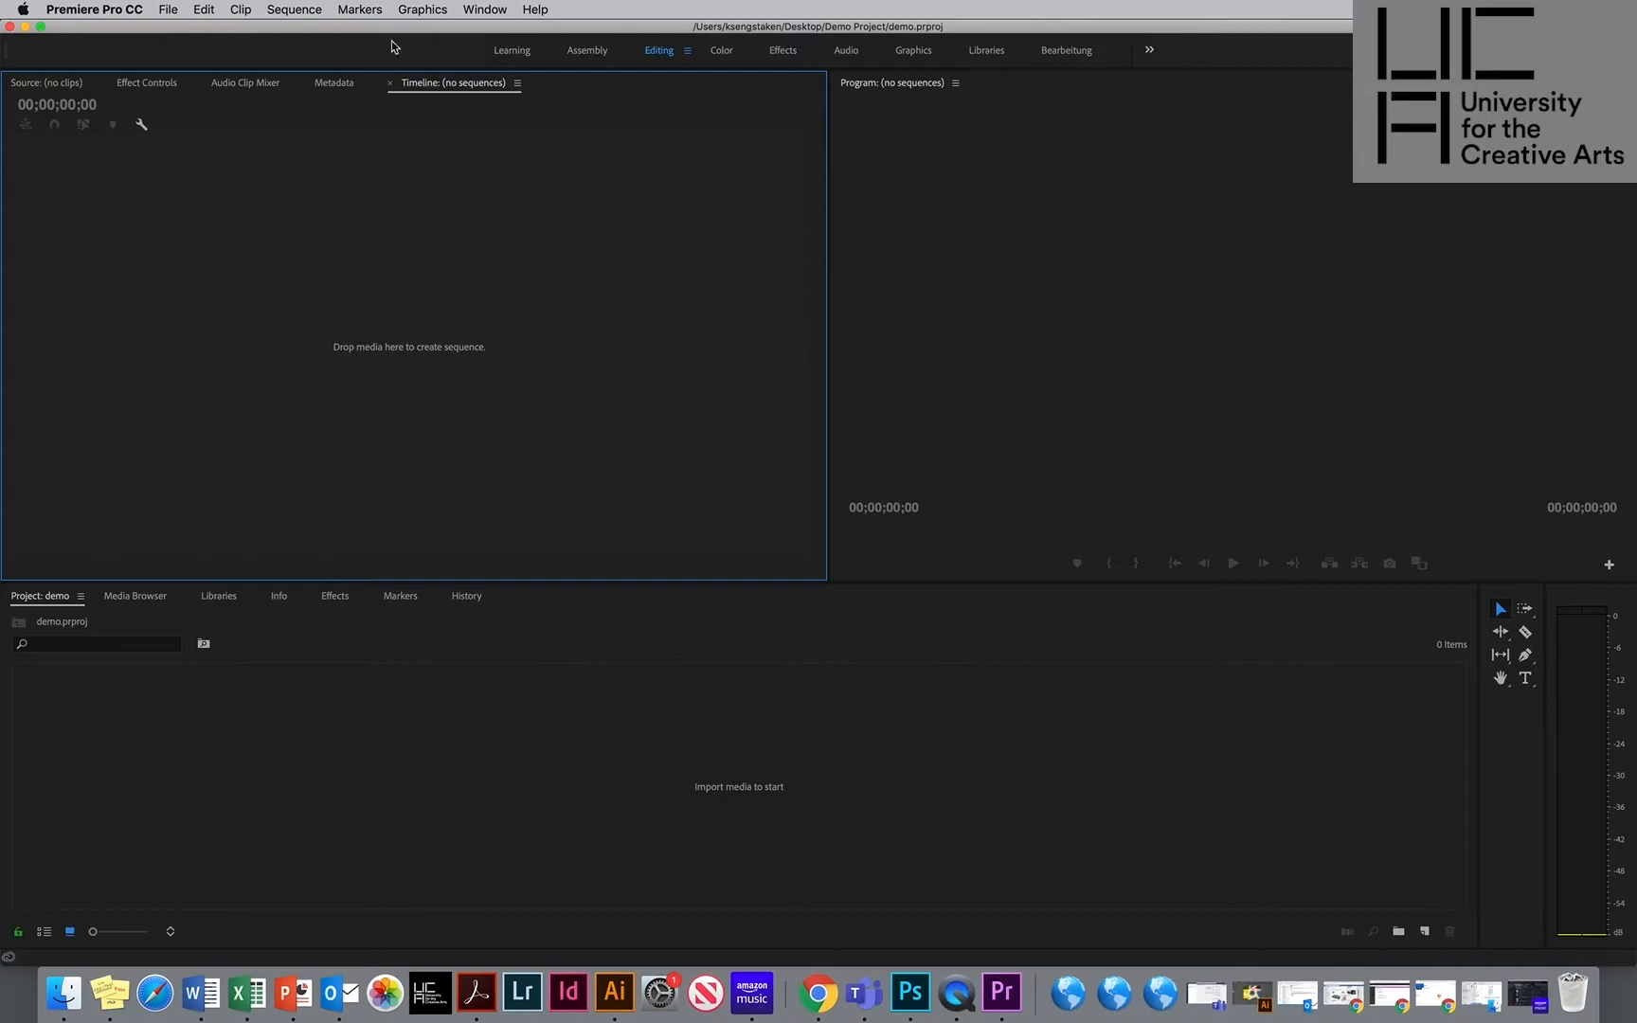
{"action": "left_click", "coordinate": [474, 8]}
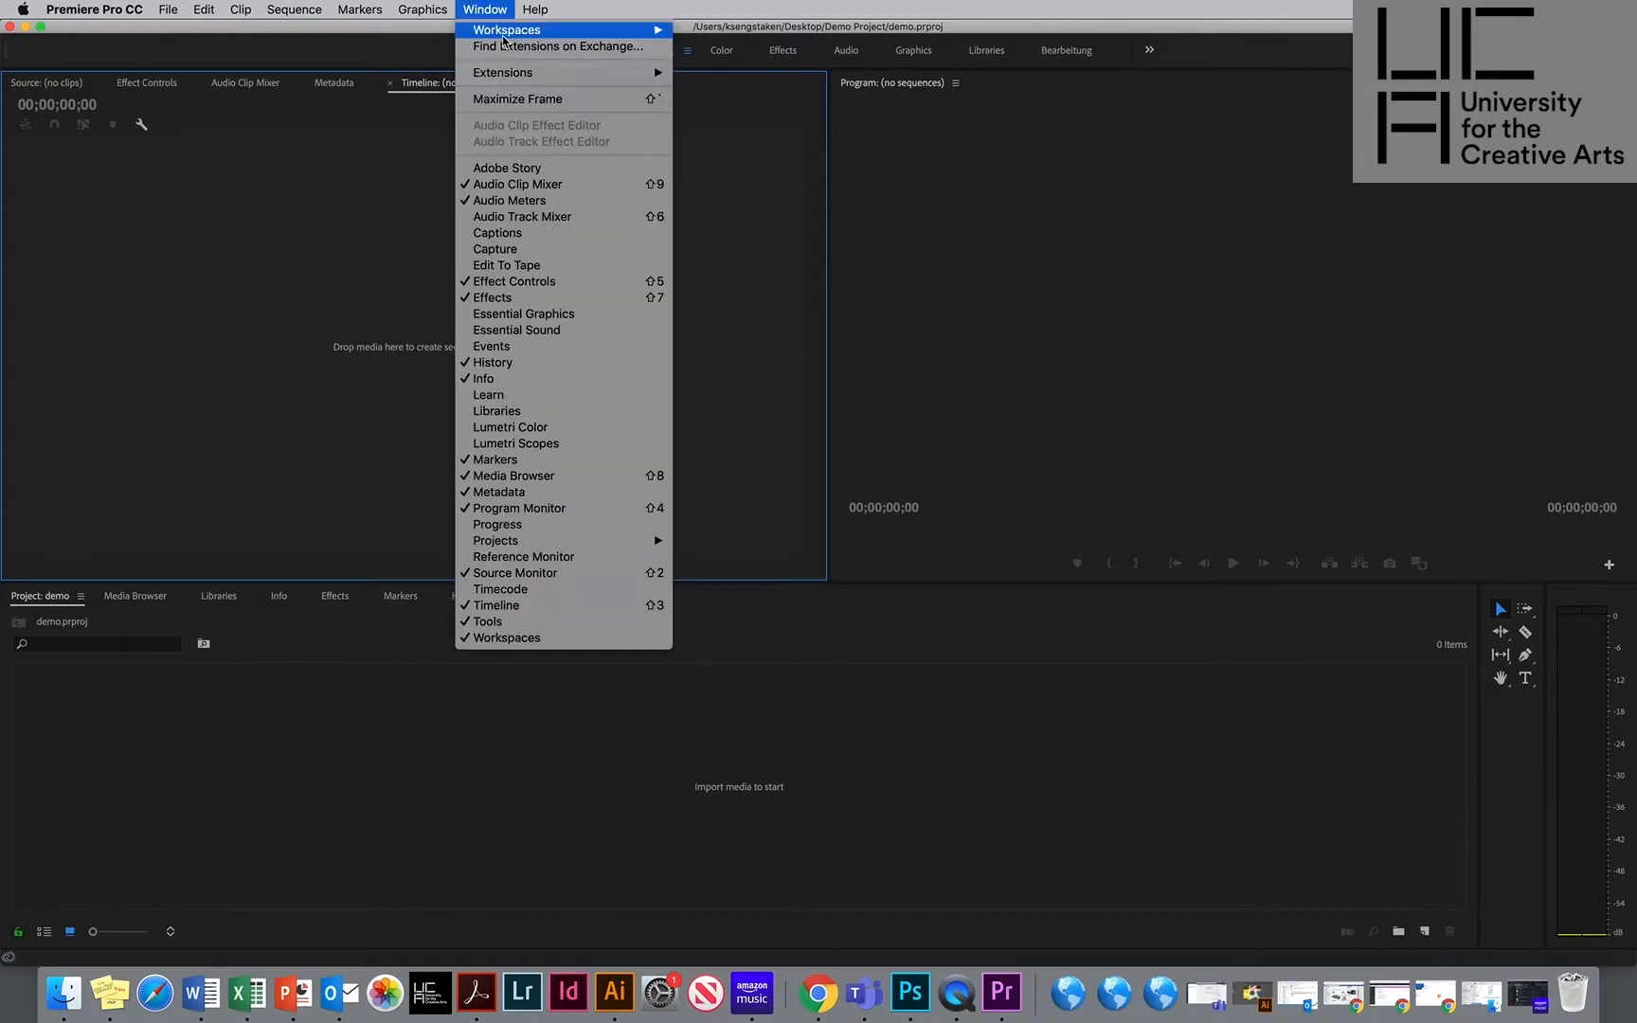
{"action": "mouse_move", "coordinate": [569, 30]}
{"action": "left_click", "coordinate": [752, 223]}
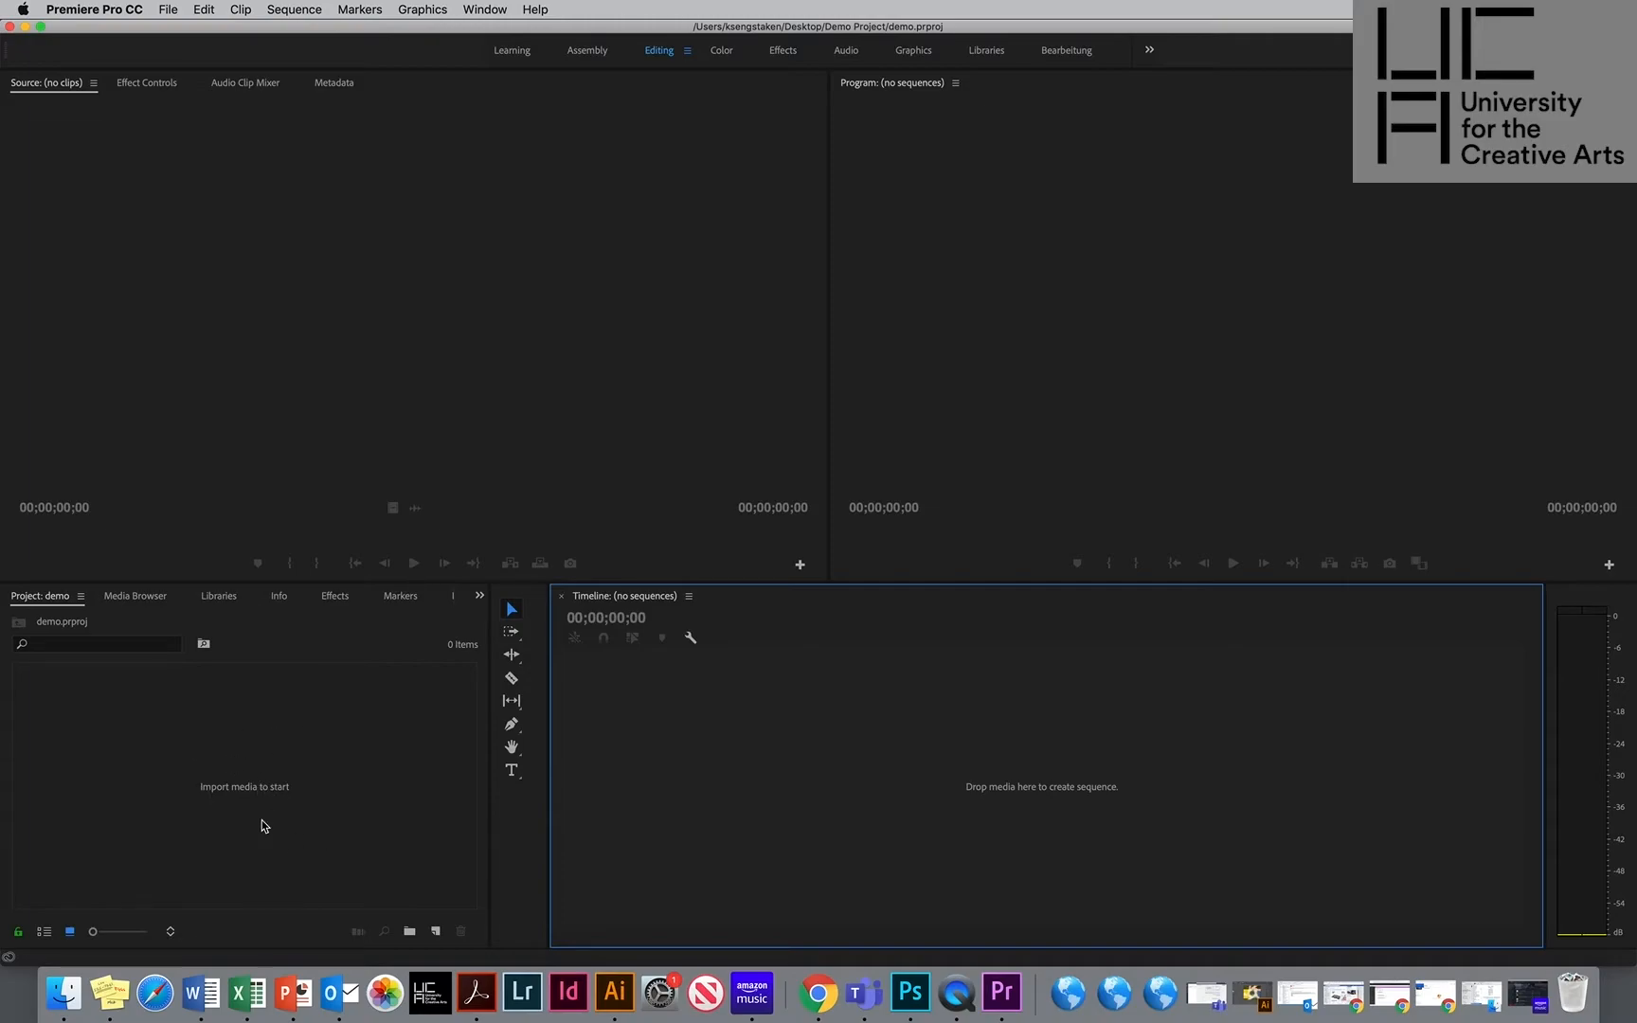
Open the video files folder of the Demo Project for importing media.
{"action": "double_click", "coordinate": [248, 767]}
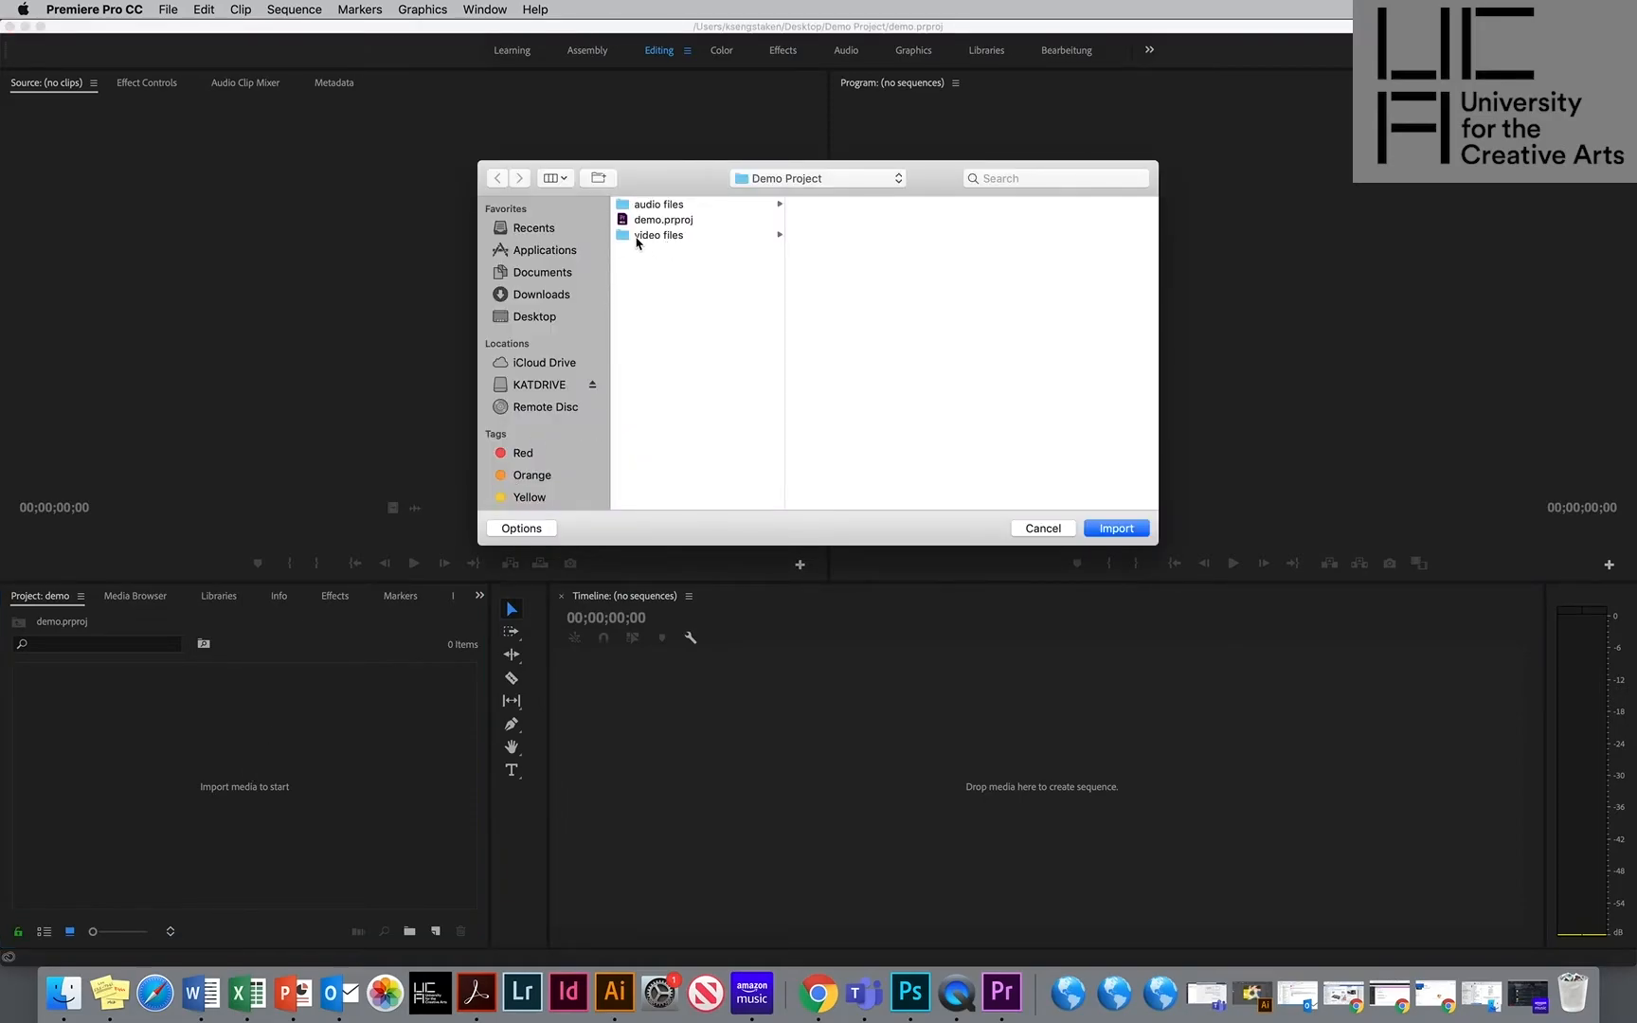
{"action": "left_click", "coordinate": [653, 235]}
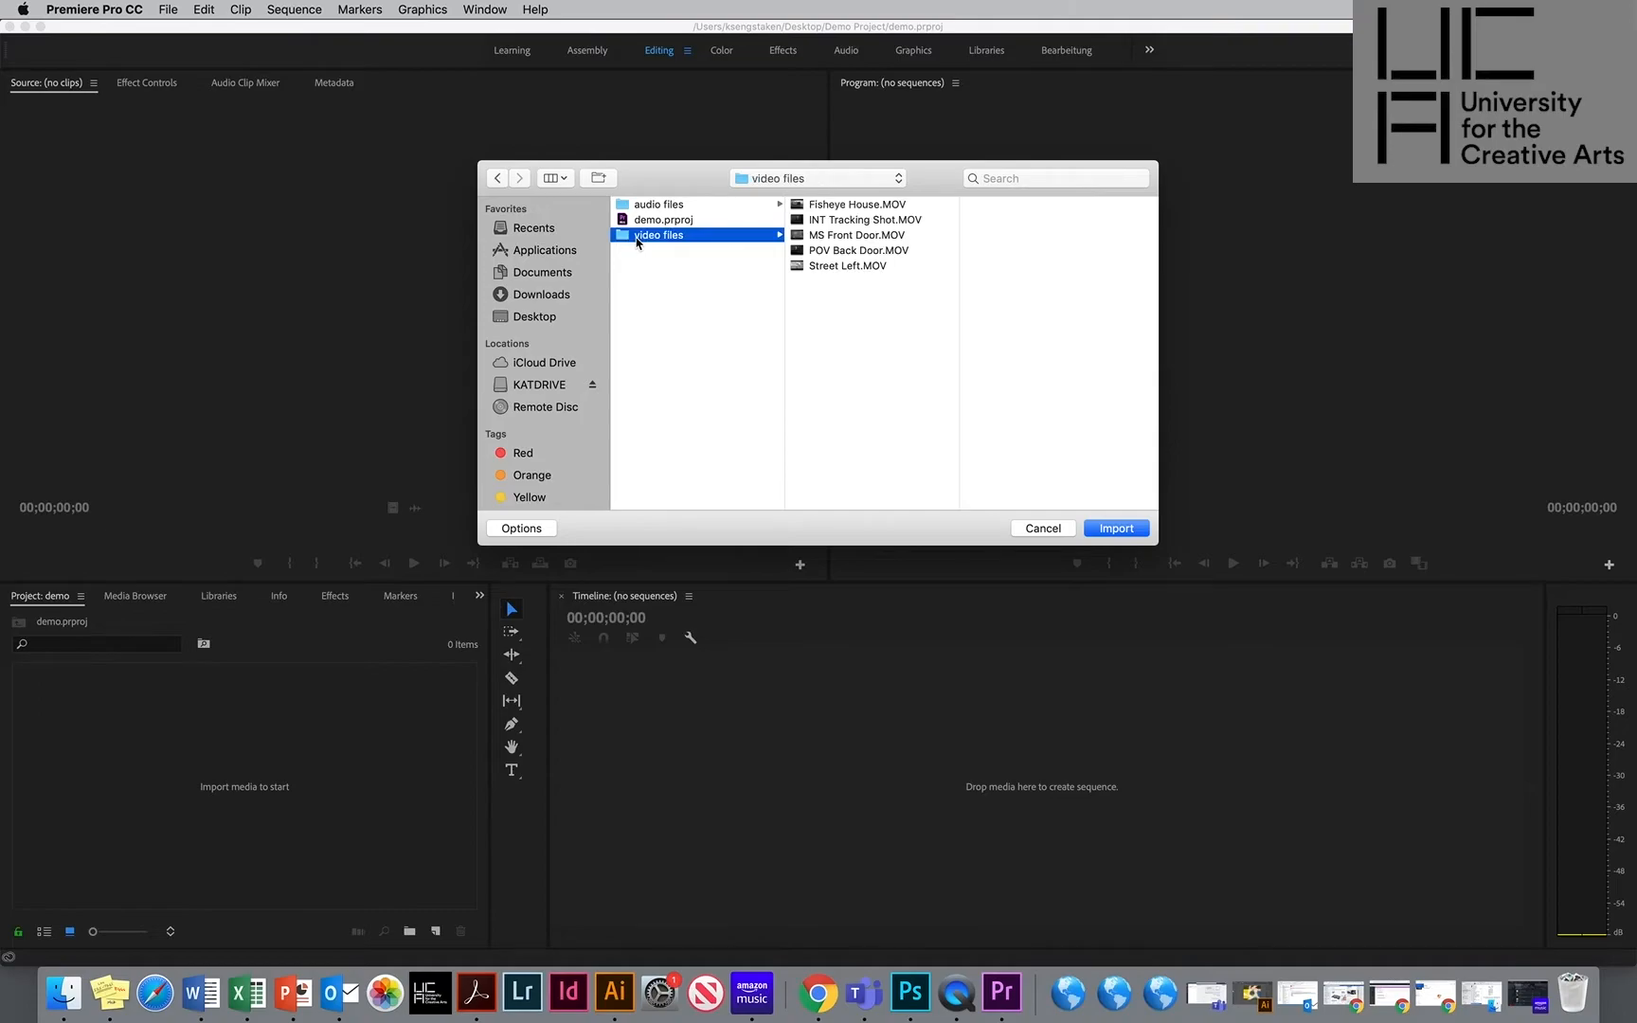
{"action": "left_click", "coordinate": [857, 204]}
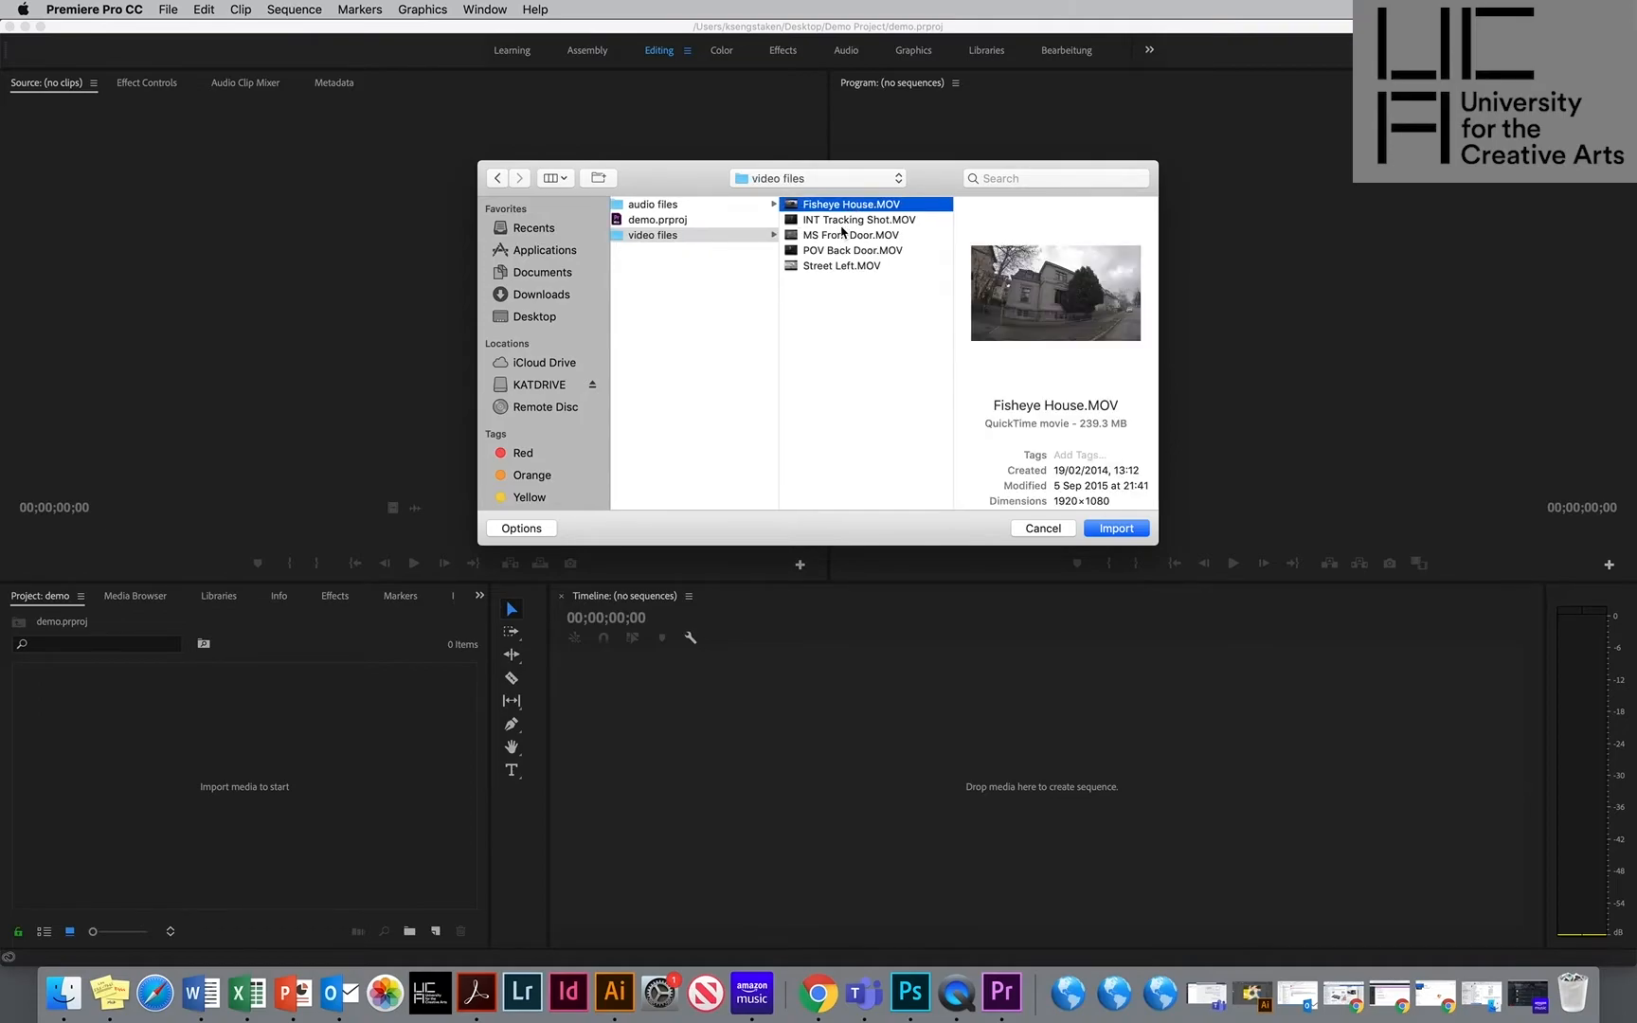
{"action": "left_click", "coordinate": [842, 253], "text": "super"}
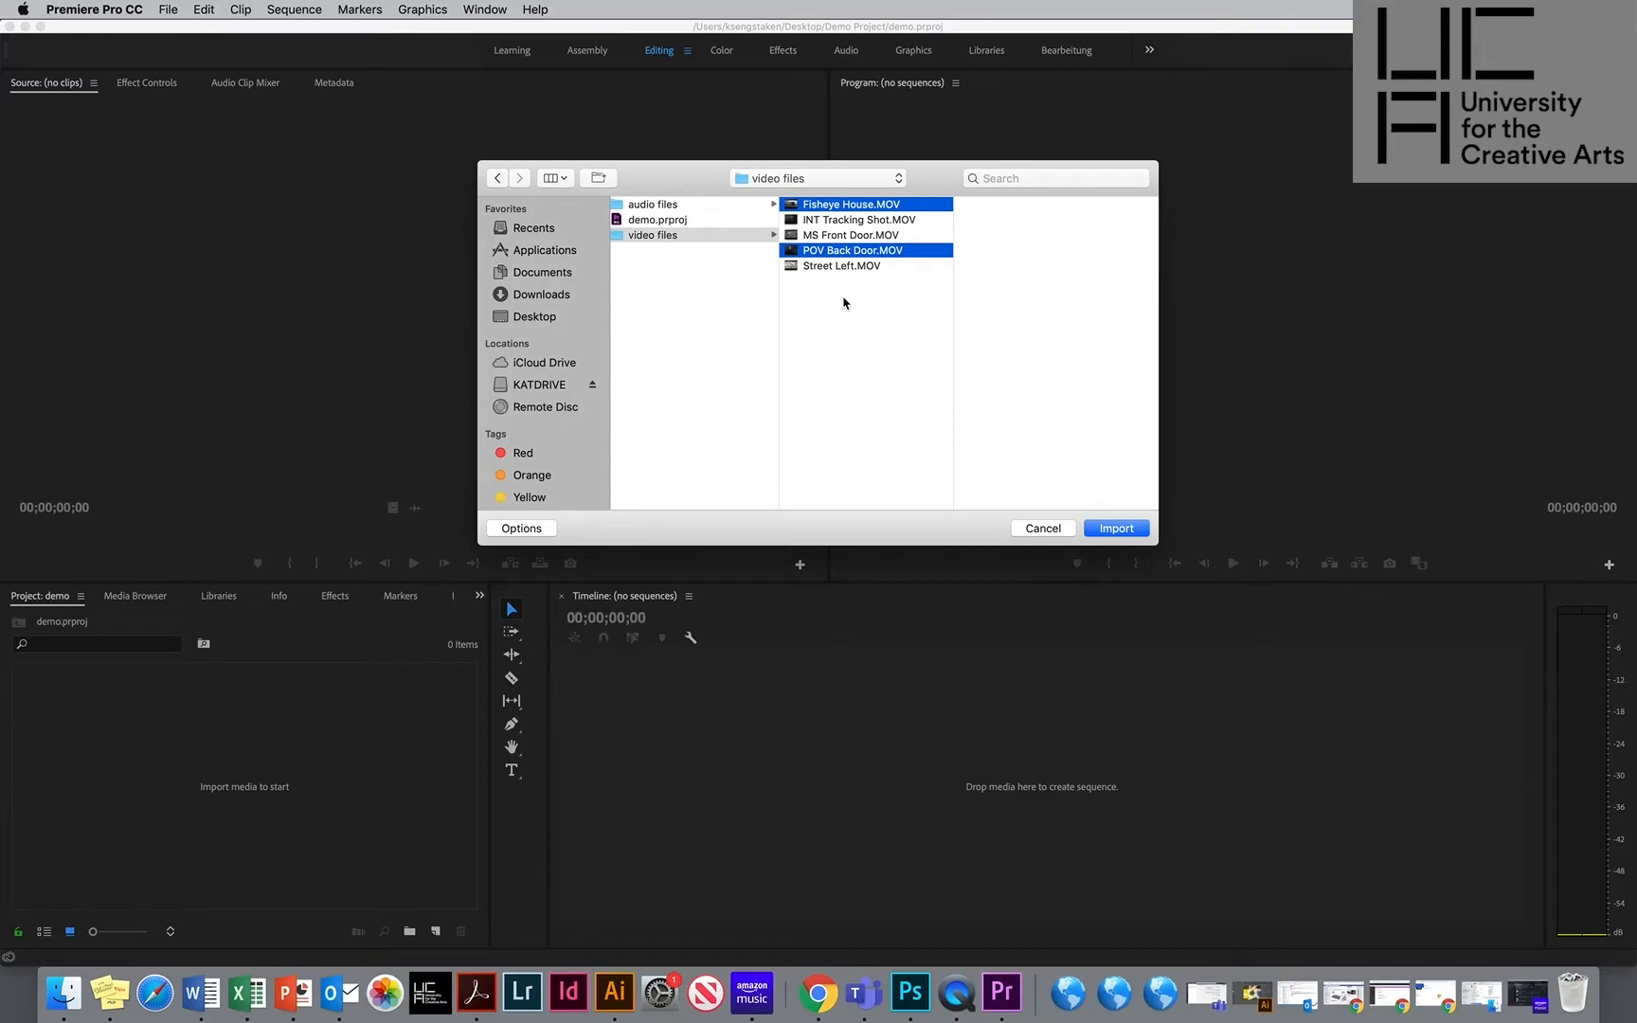
{"action": "left_click", "coordinate": [842, 268], "text": "super"}
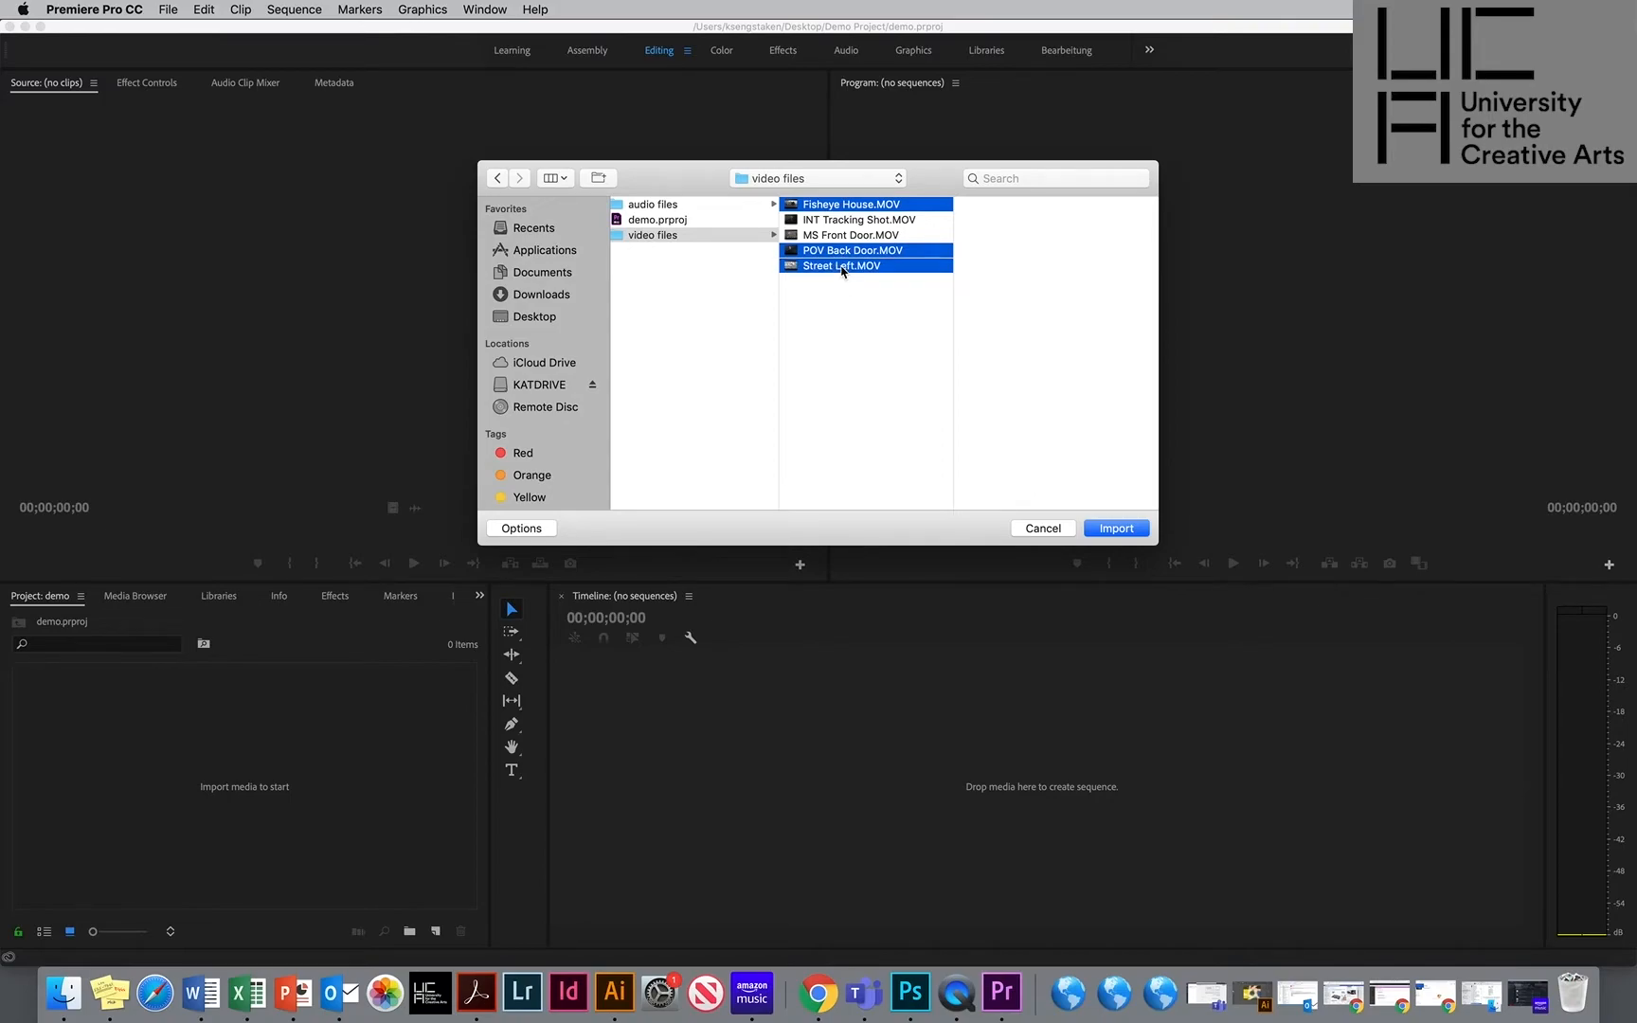
{"action": "left_click", "coordinate": [849, 220]}
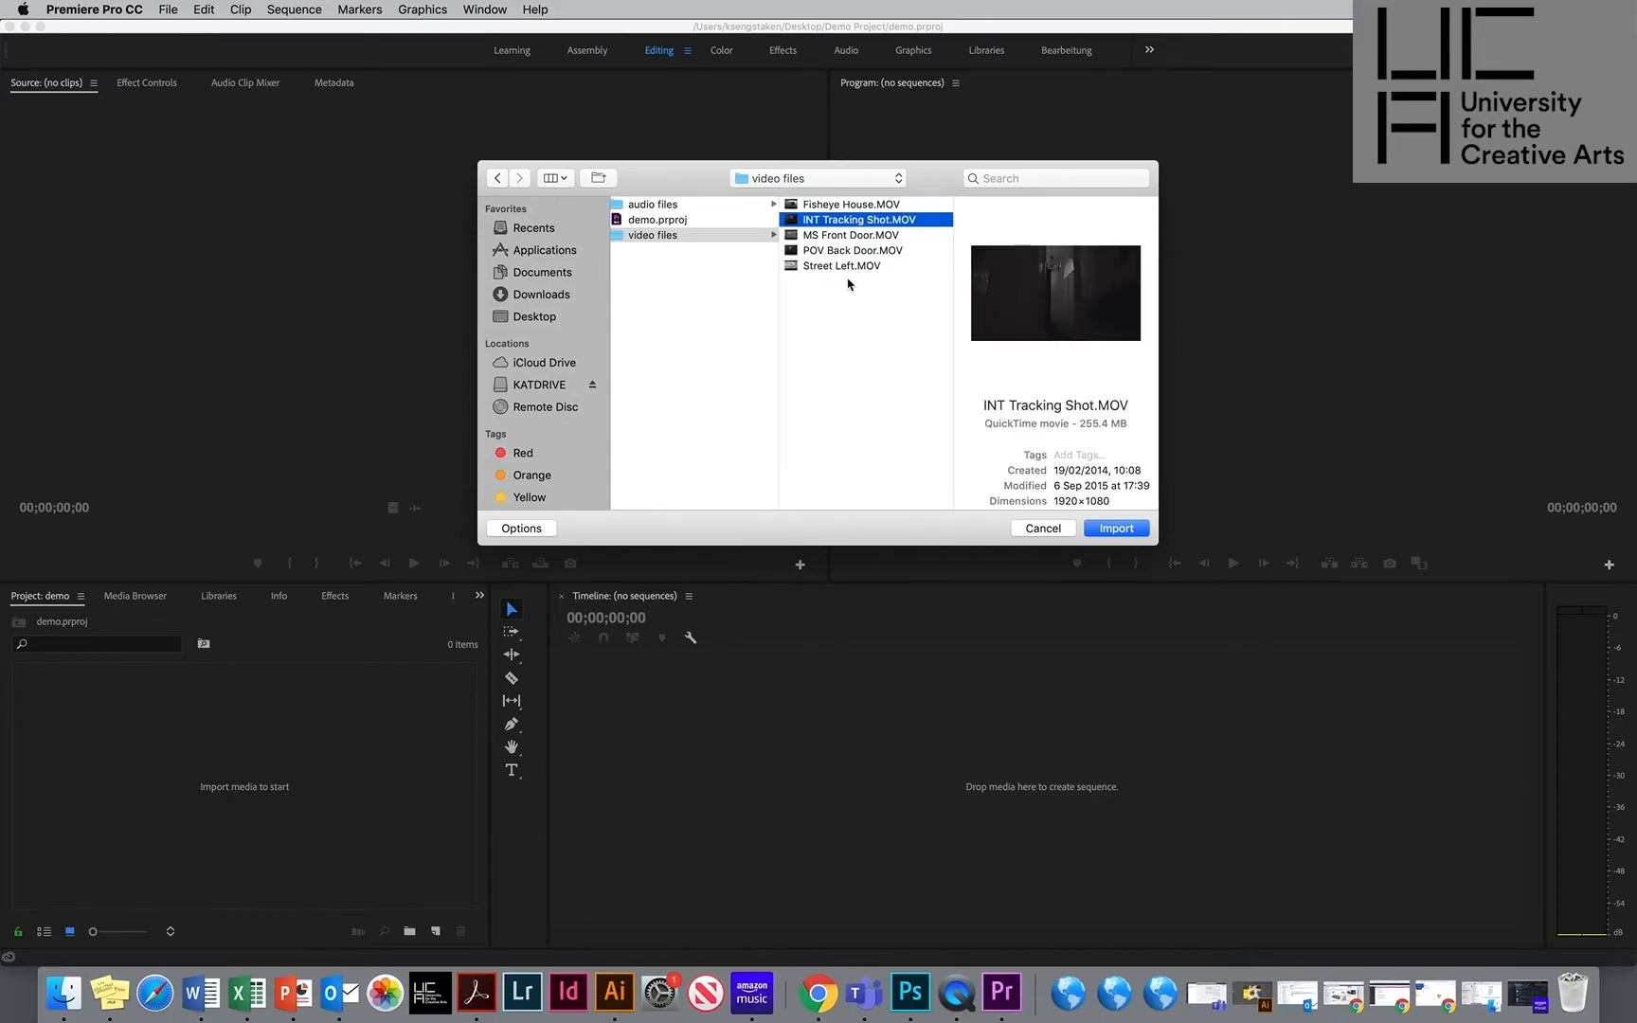
{"action": "left_click", "coordinate": [848, 269], "text": "shift"}
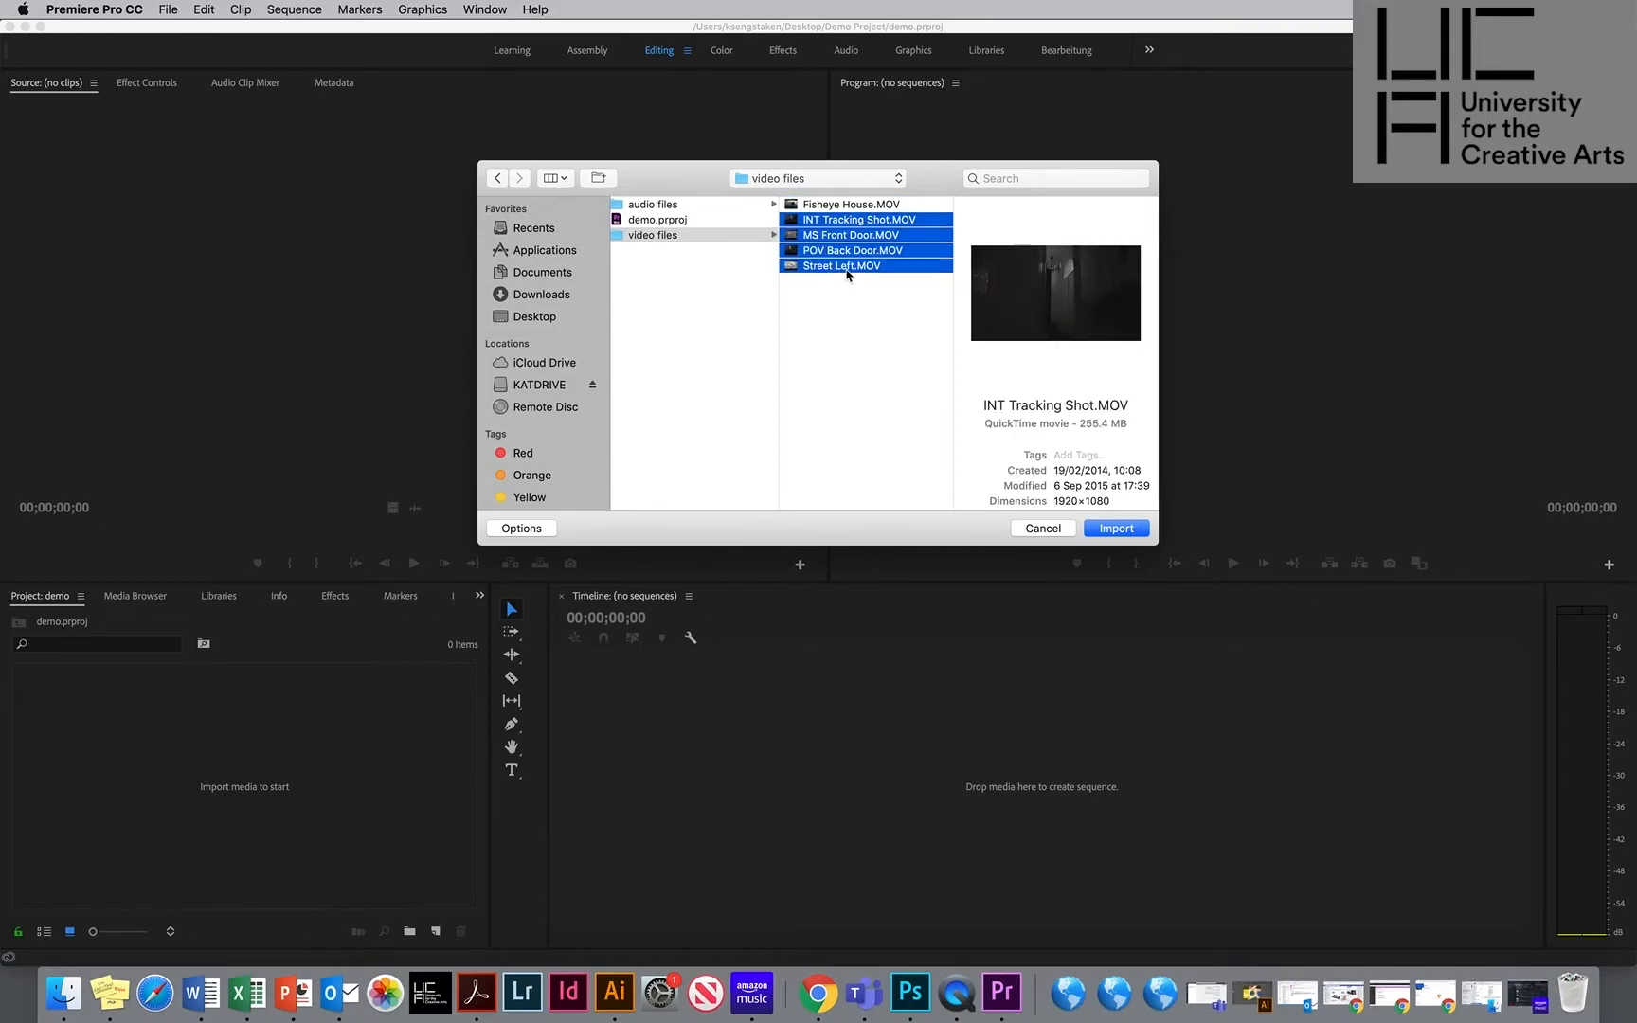
Import only the clips Fisheye House.MOV and Street Left.MOV into the project.
{"action": "left_click", "coordinate": [856, 211]}
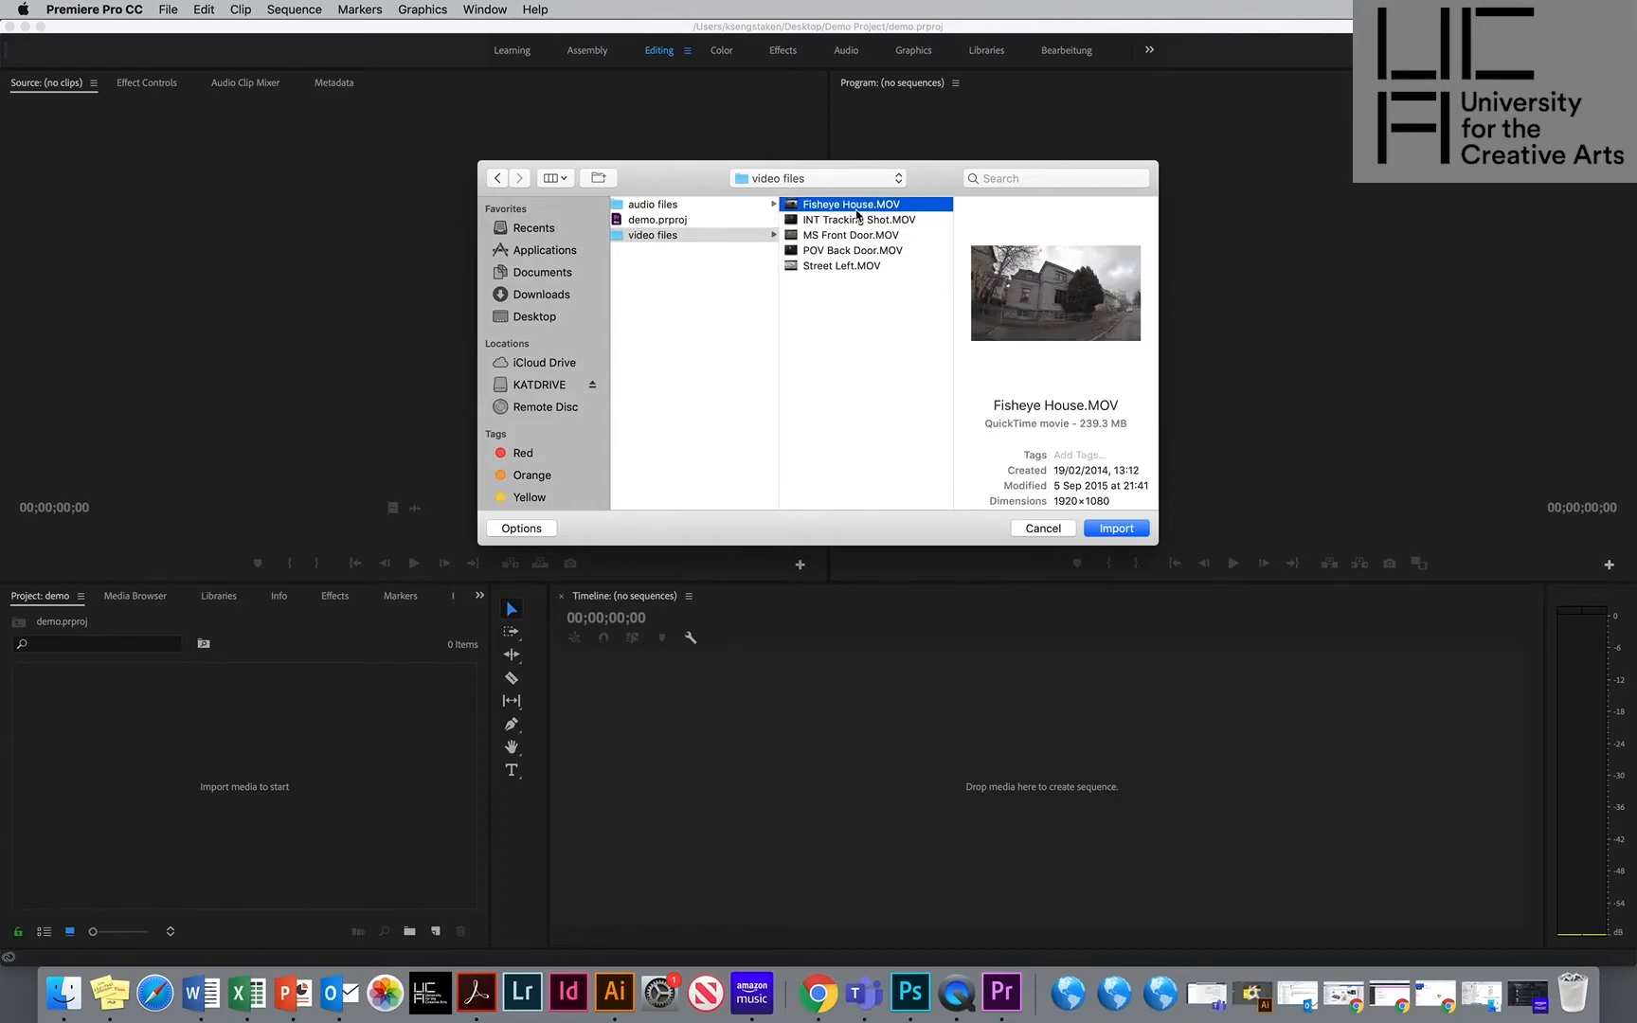
{"action": "left_click", "coordinate": [829, 266], "text": "super"}
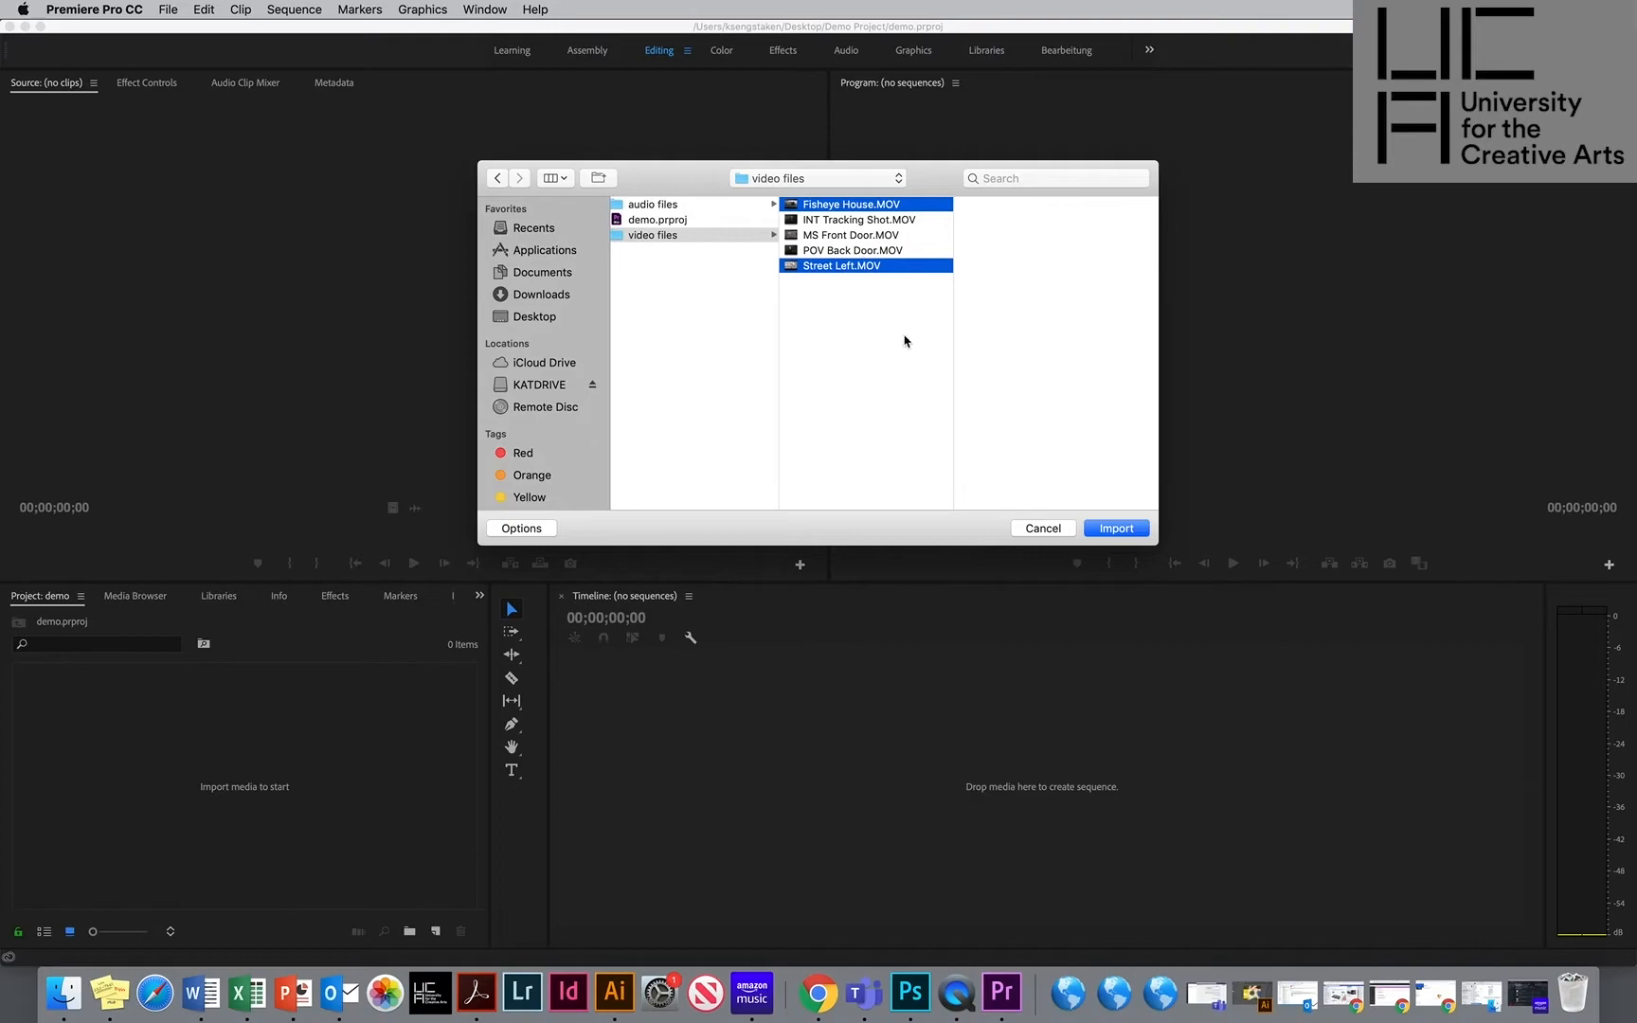
{"action": "left_click", "coordinate": [1117, 528]}
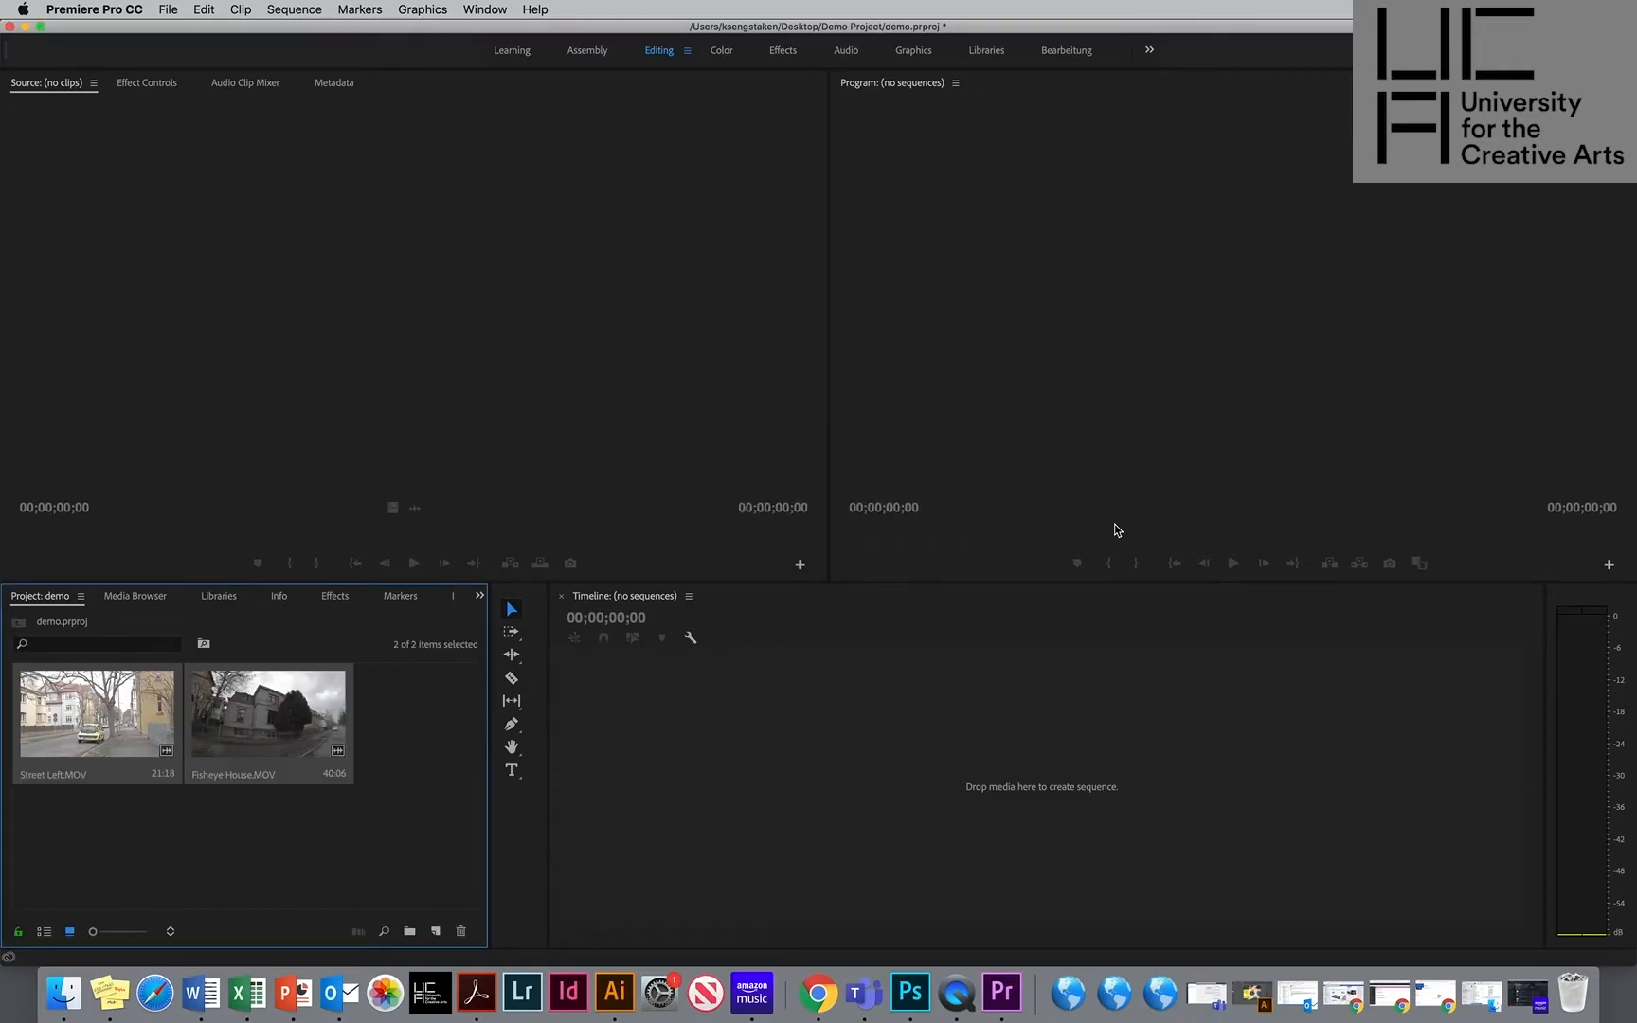
Add INT Tracking Shot.MOV to the project media directly from the video files folder in Finder.
{"action": "left_click", "coordinate": [53, 1008]}
{"action": "left_click", "coordinate": [1042, 432]}
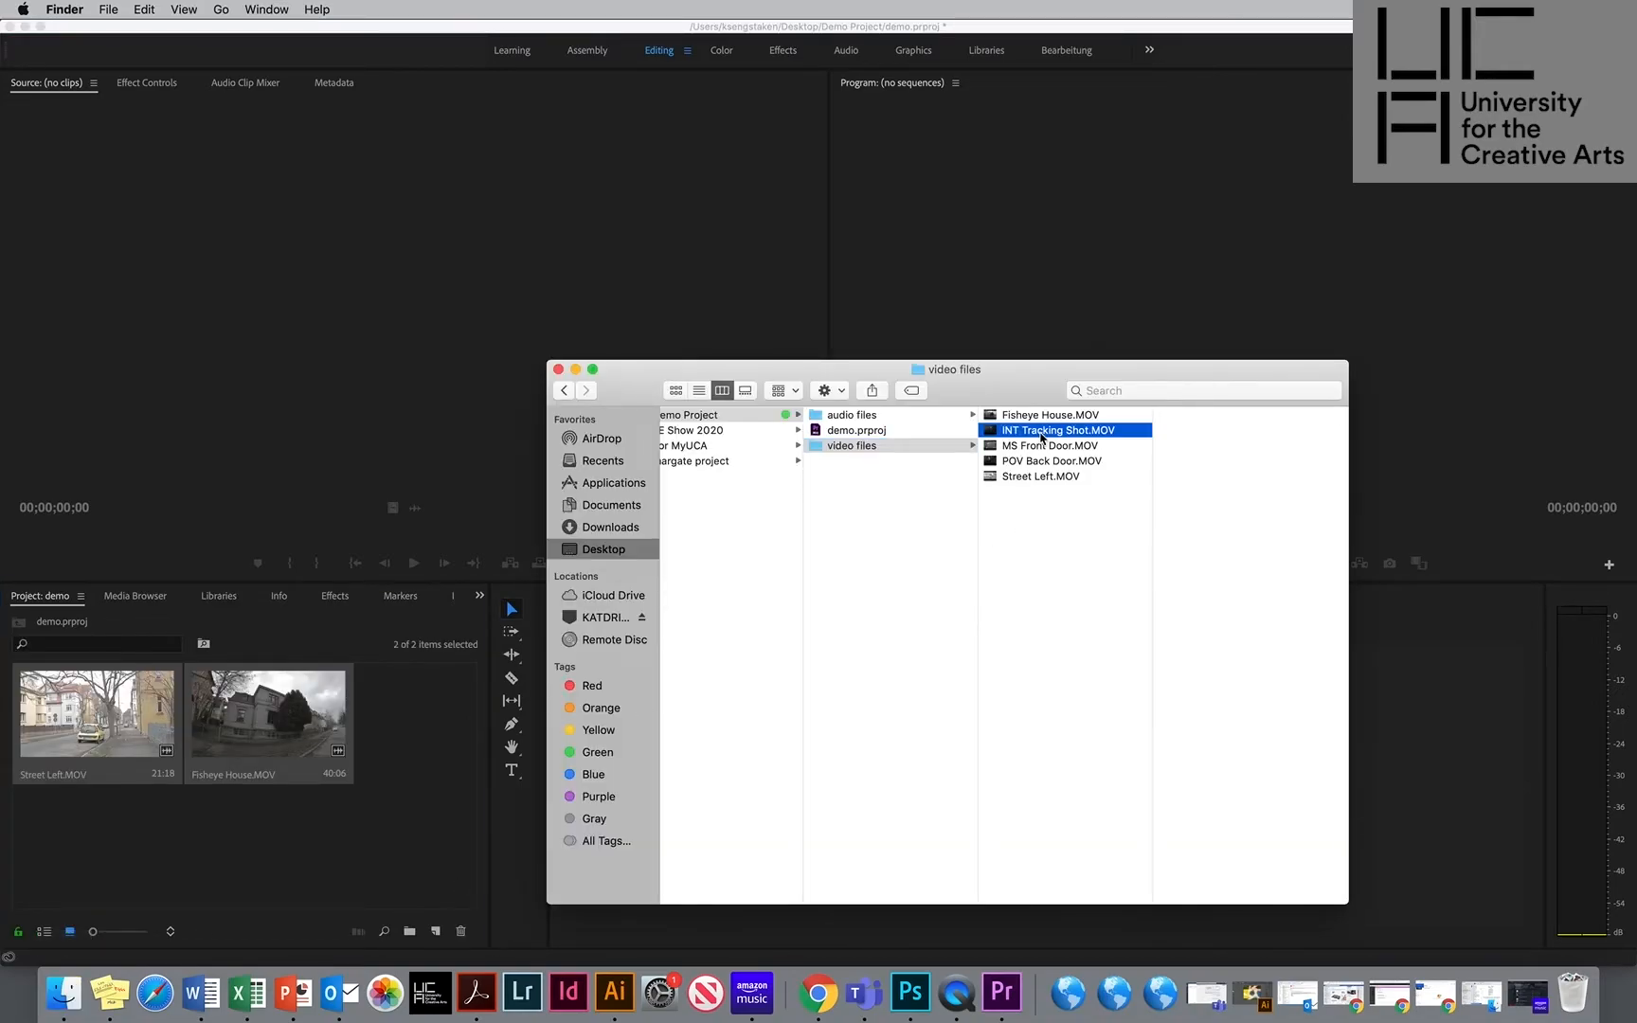
{"action": "left_click_drag", "start_coordinate": [1042, 437], "coordinate": [434, 825]}
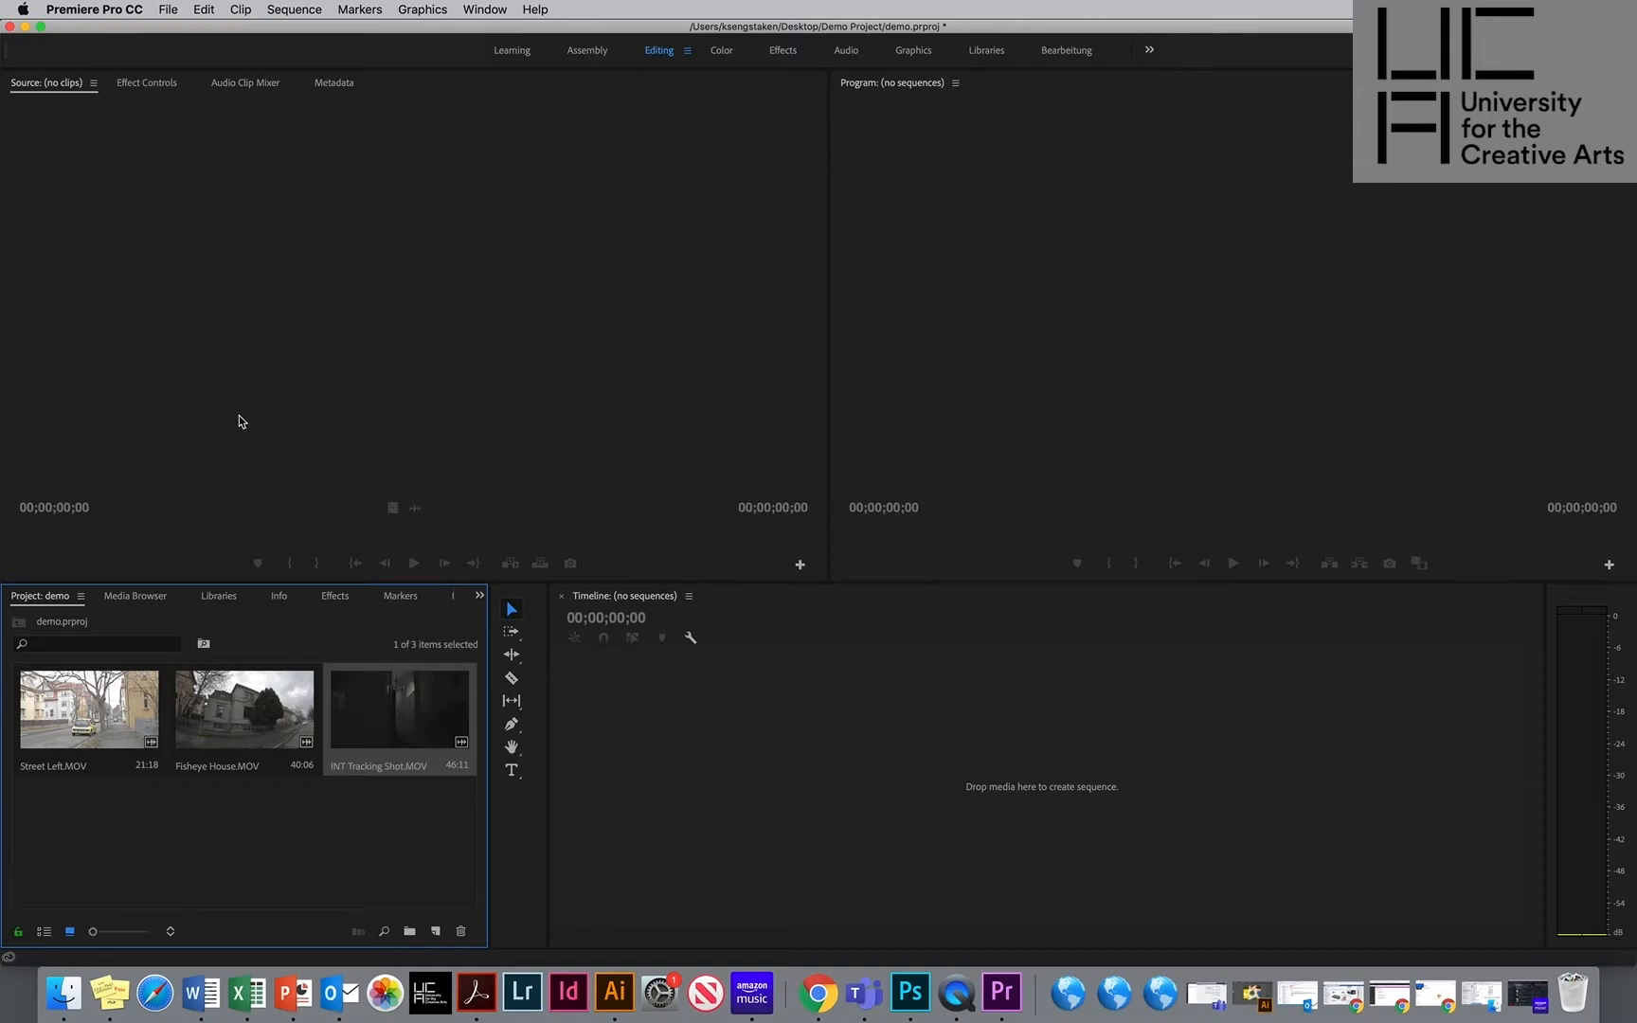
Import the clips MS Front Door.MOV and POV Back Door.MOV from the video files folder into the project.
{"action": "left_click", "coordinate": [169, 10]}
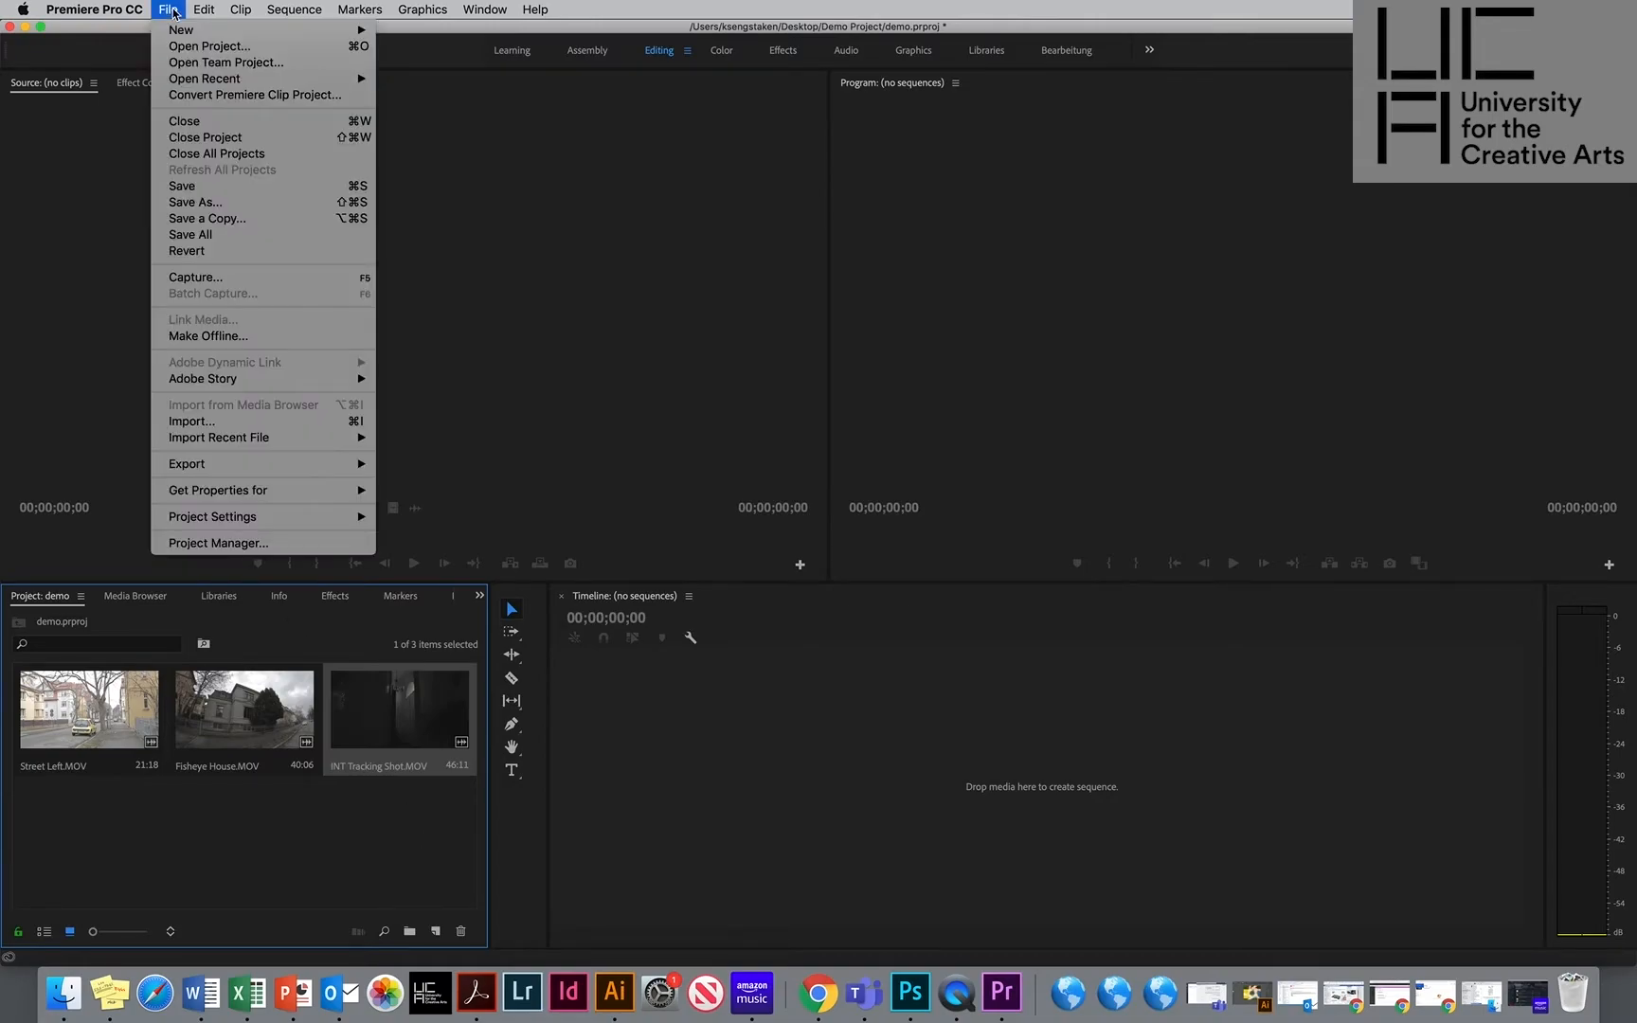
{"action": "left_click", "coordinate": [188, 421]}
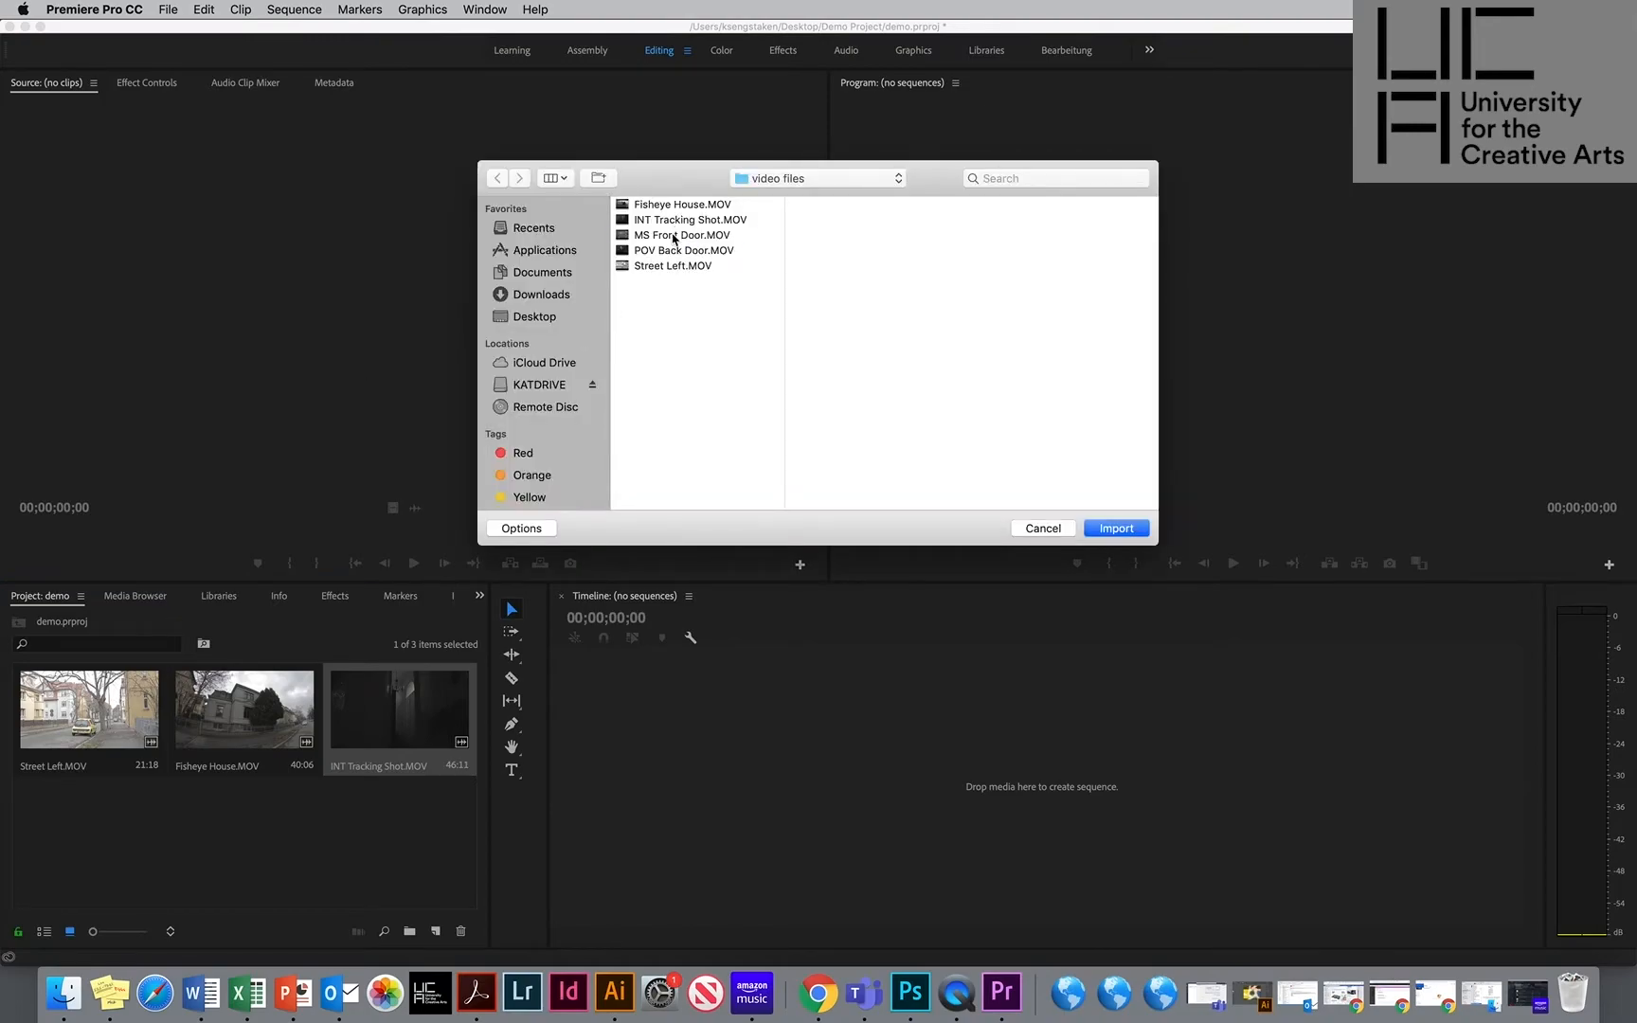
{"action": "left_click", "coordinate": [675, 236]}
{"action": "left_click", "coordinate": [670, 252], "text": "shift"}
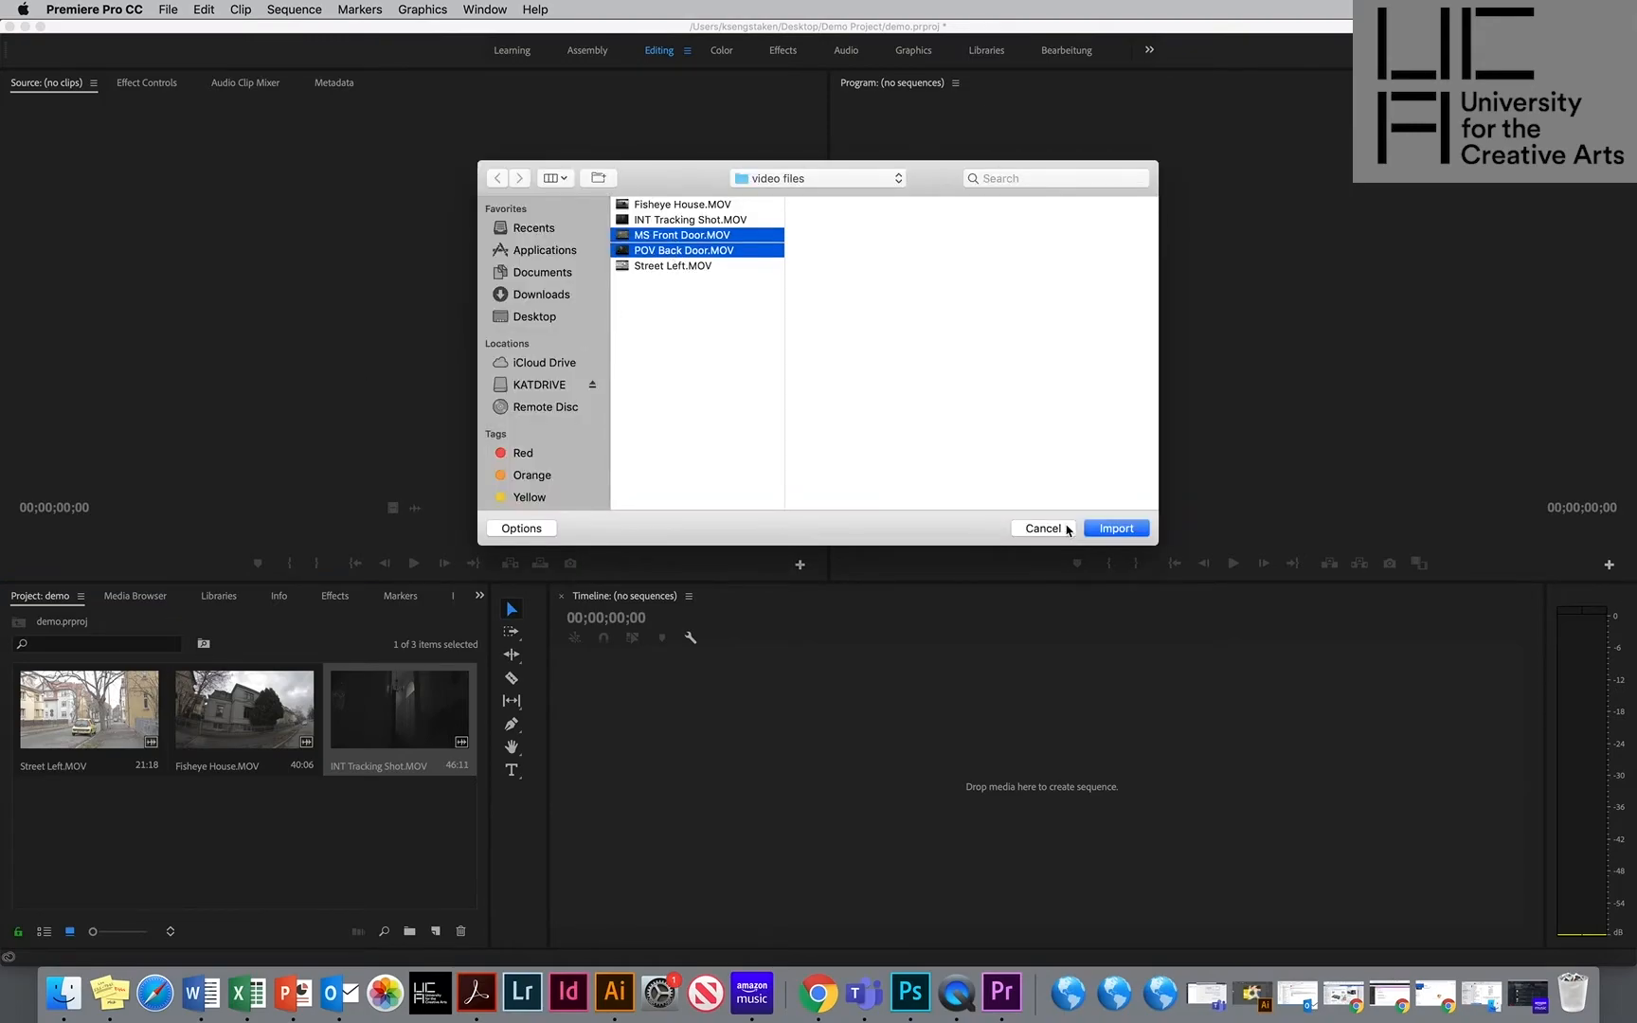
{"action": "left_click", "coordinate": [1102, 529]}
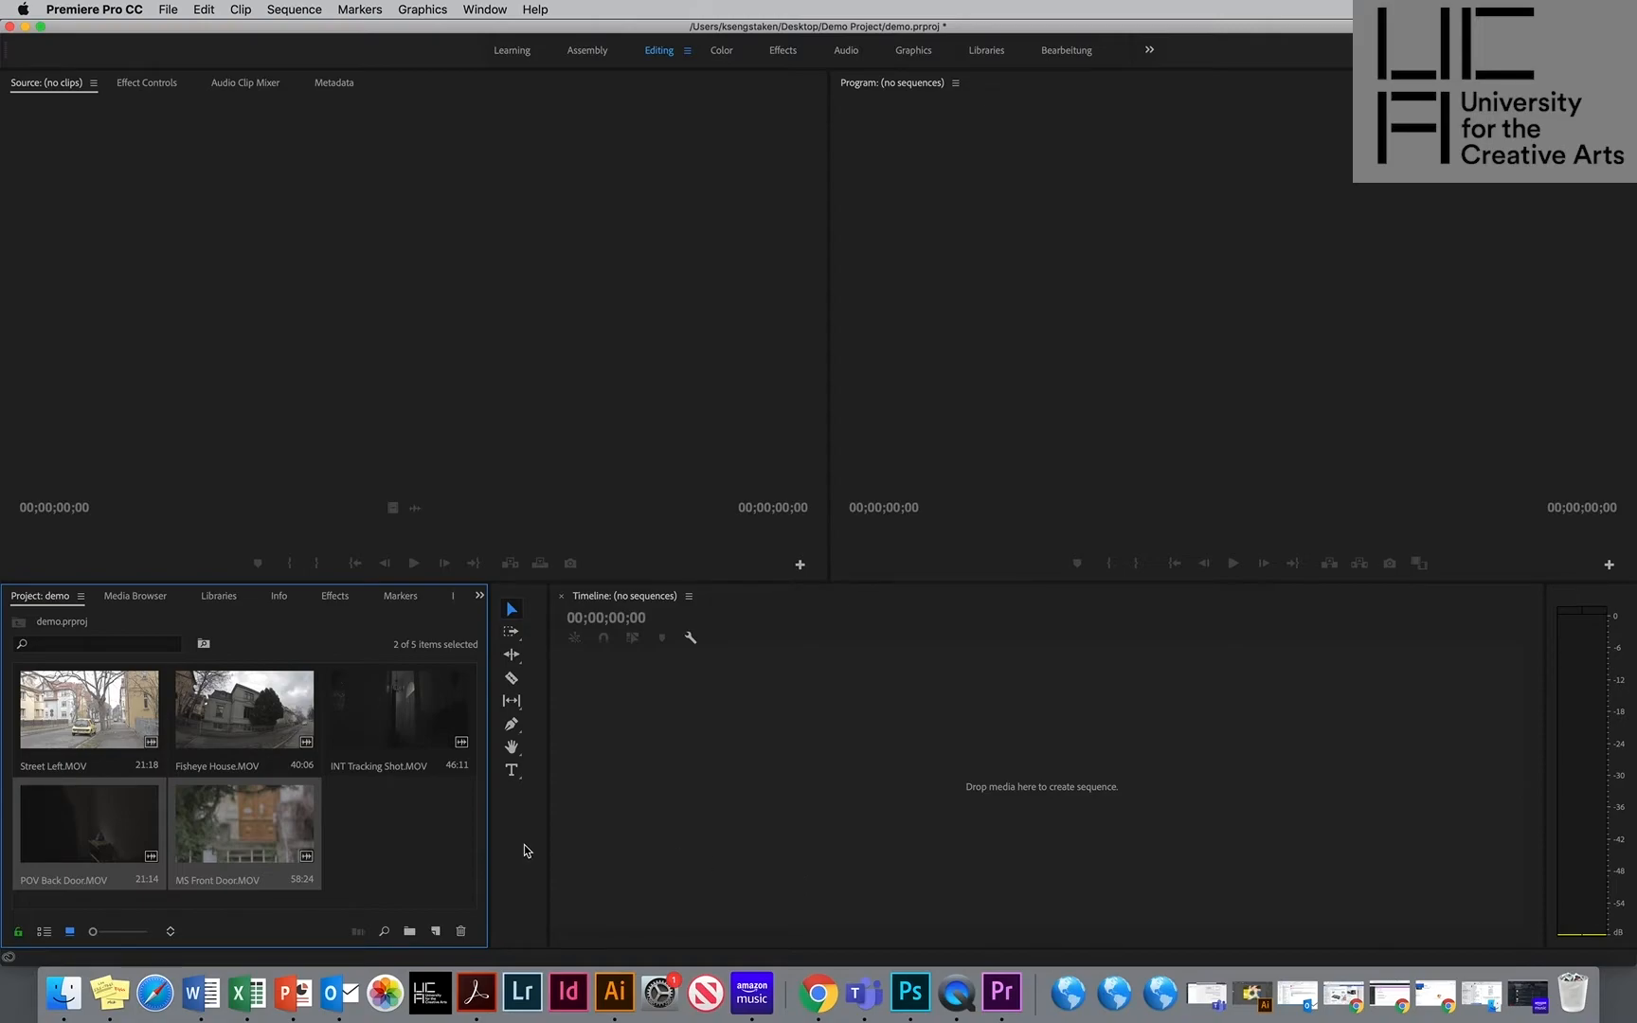
{"action": "left_click", "coordinate": [365, 817]}
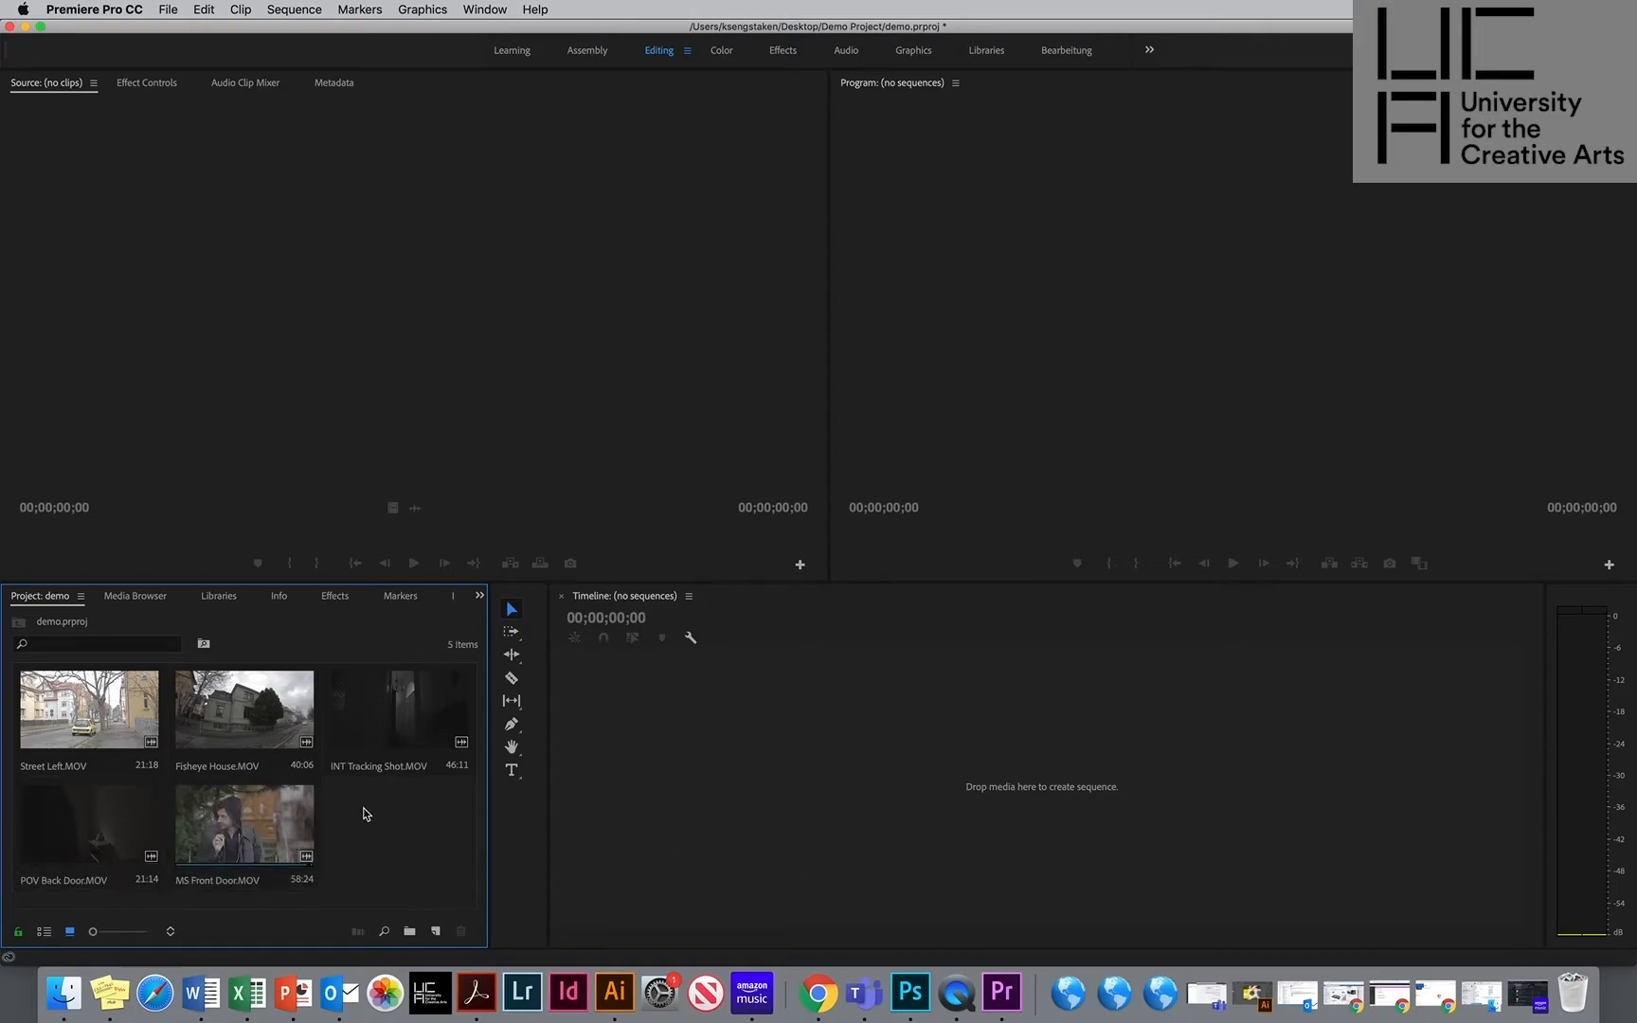
Load INT Tracking Shot.MOV in the Source monitor and preview two sections of it, stopping at 00:00:29:02.
{"action": "double_click", "coordinate": [380, 732]}
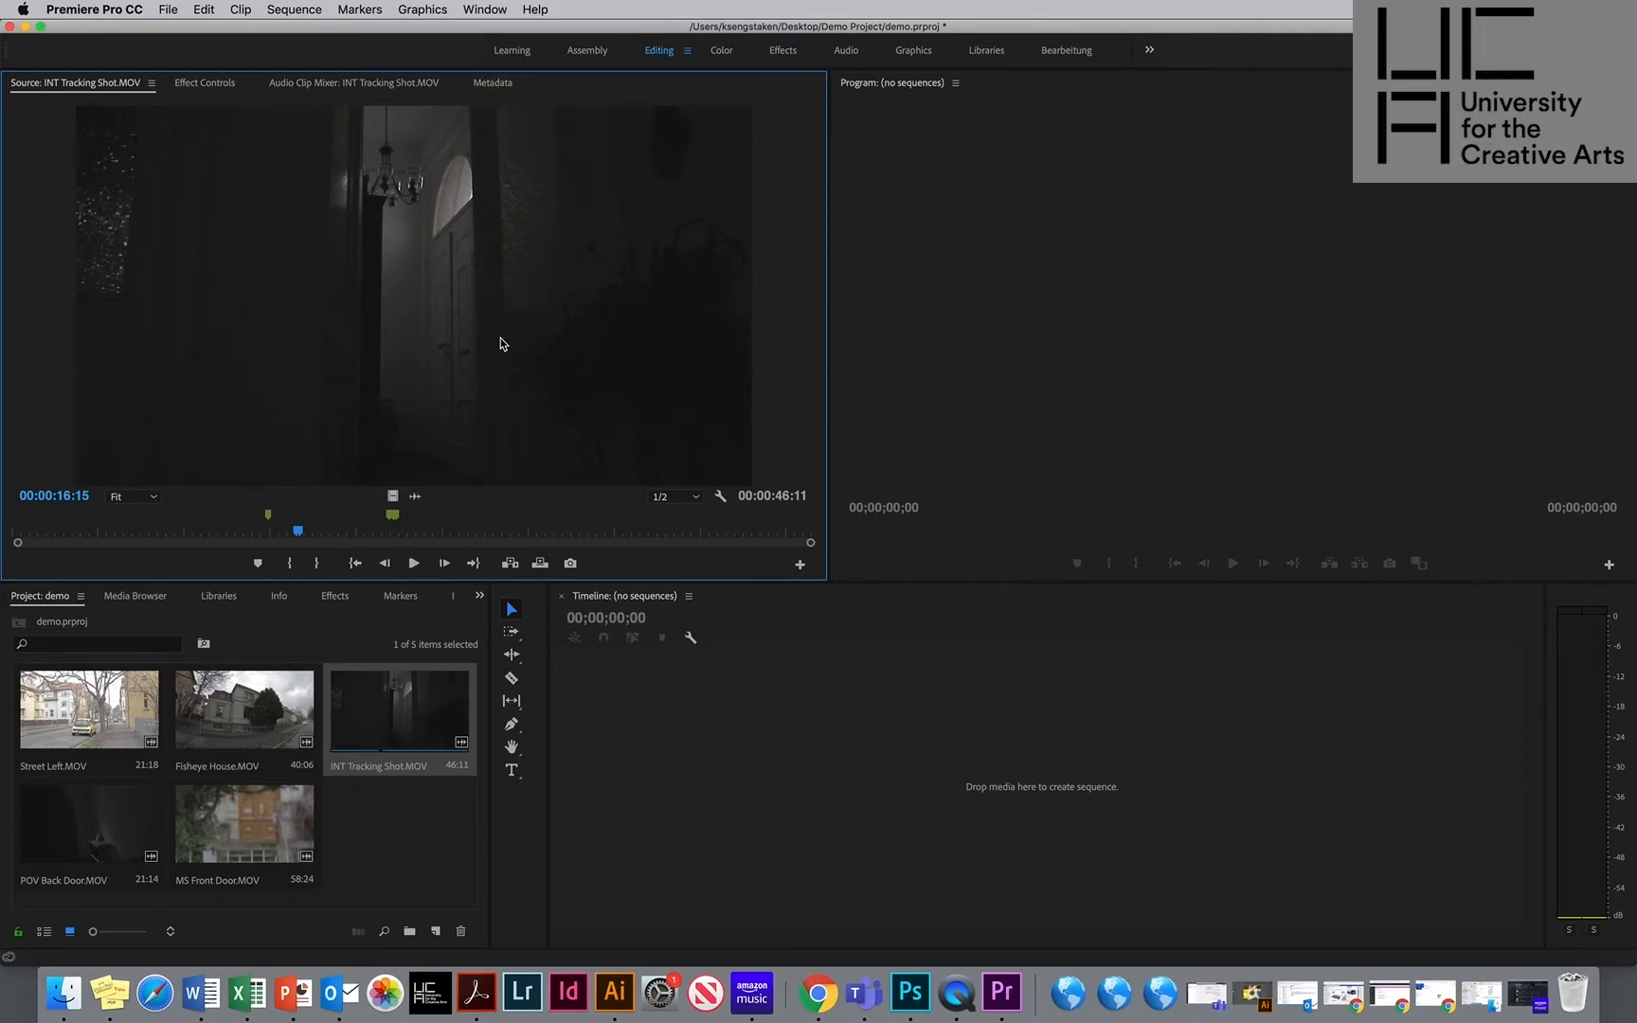
{"action": "key", "text": "space"}
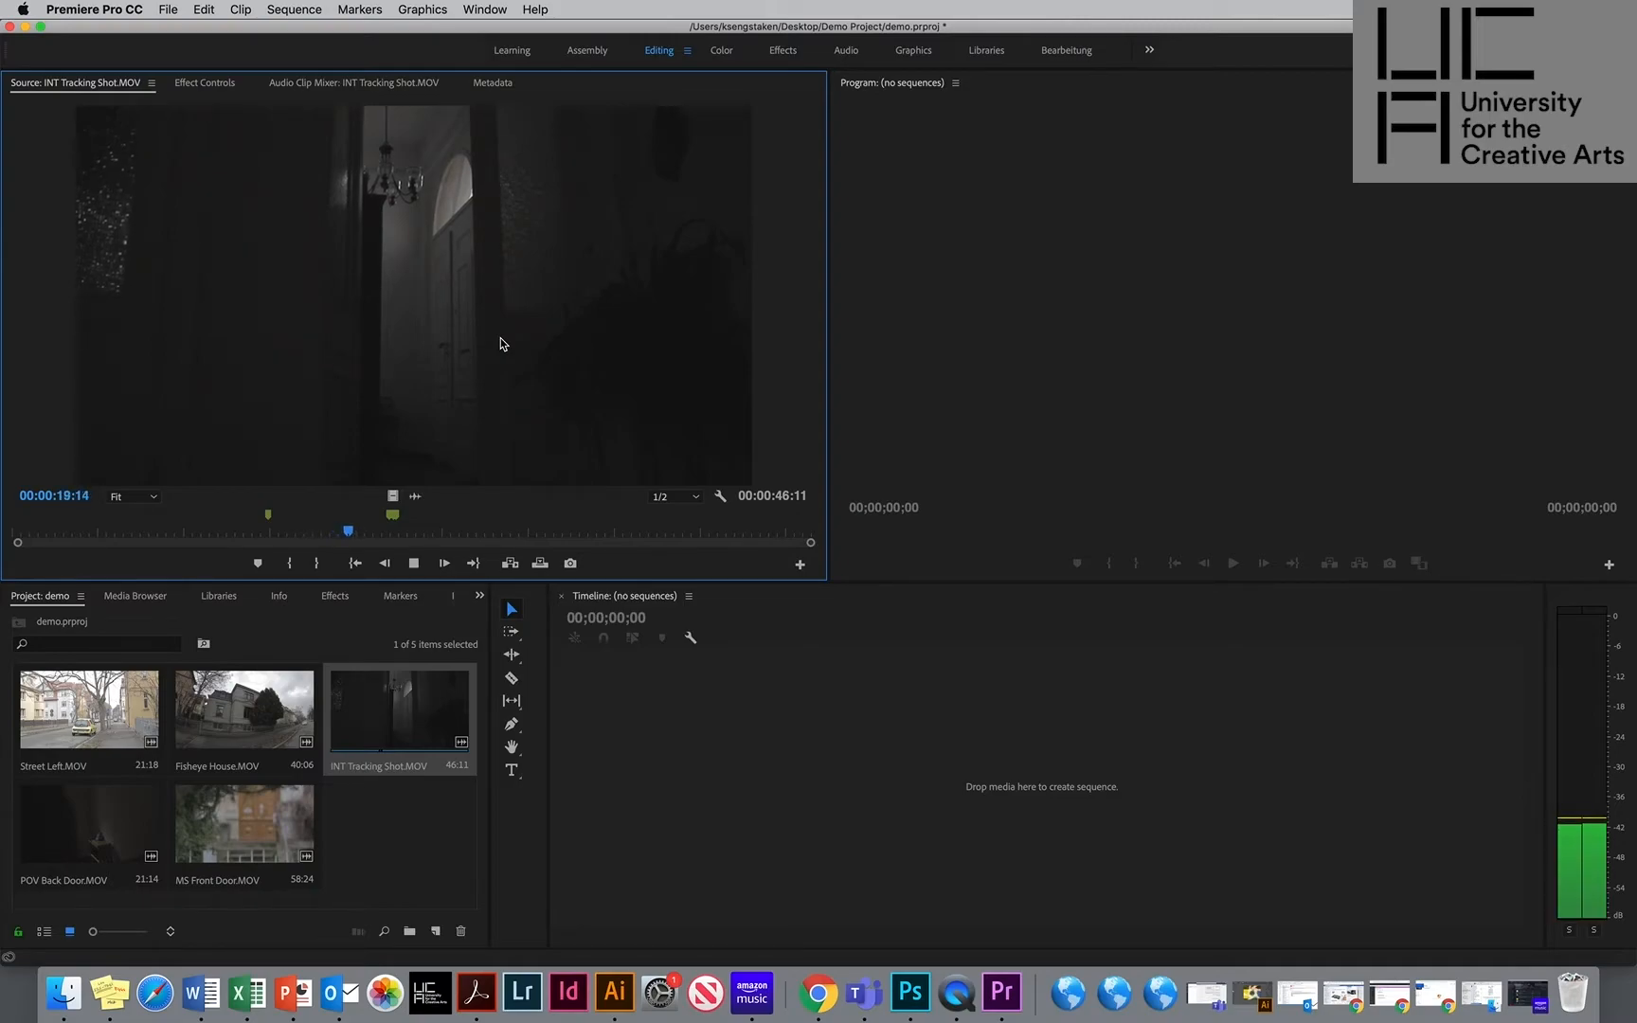
{"action": "key", "text": "space"}
{"action": "mouse_move", "coordinate": [417, 530]}
{"action": "left_mouse_down"}
{"action": "mouse_move", "coordinate": [543, 551]}
{"action": "mouse_move", "coordinate": [471, 527]}
{"action": "mouse_move", "coordinate": [512, 530]}
{"action": "mouse_move", "coordinate": [438, 529]}
{"action": "mouse_move", "coordinate": [582, 536]}
{"action": "mouse_move", "coordinate": [417, 529]}
{"action": "left_mouse_up"}
{"action": "key", "text": "space"}
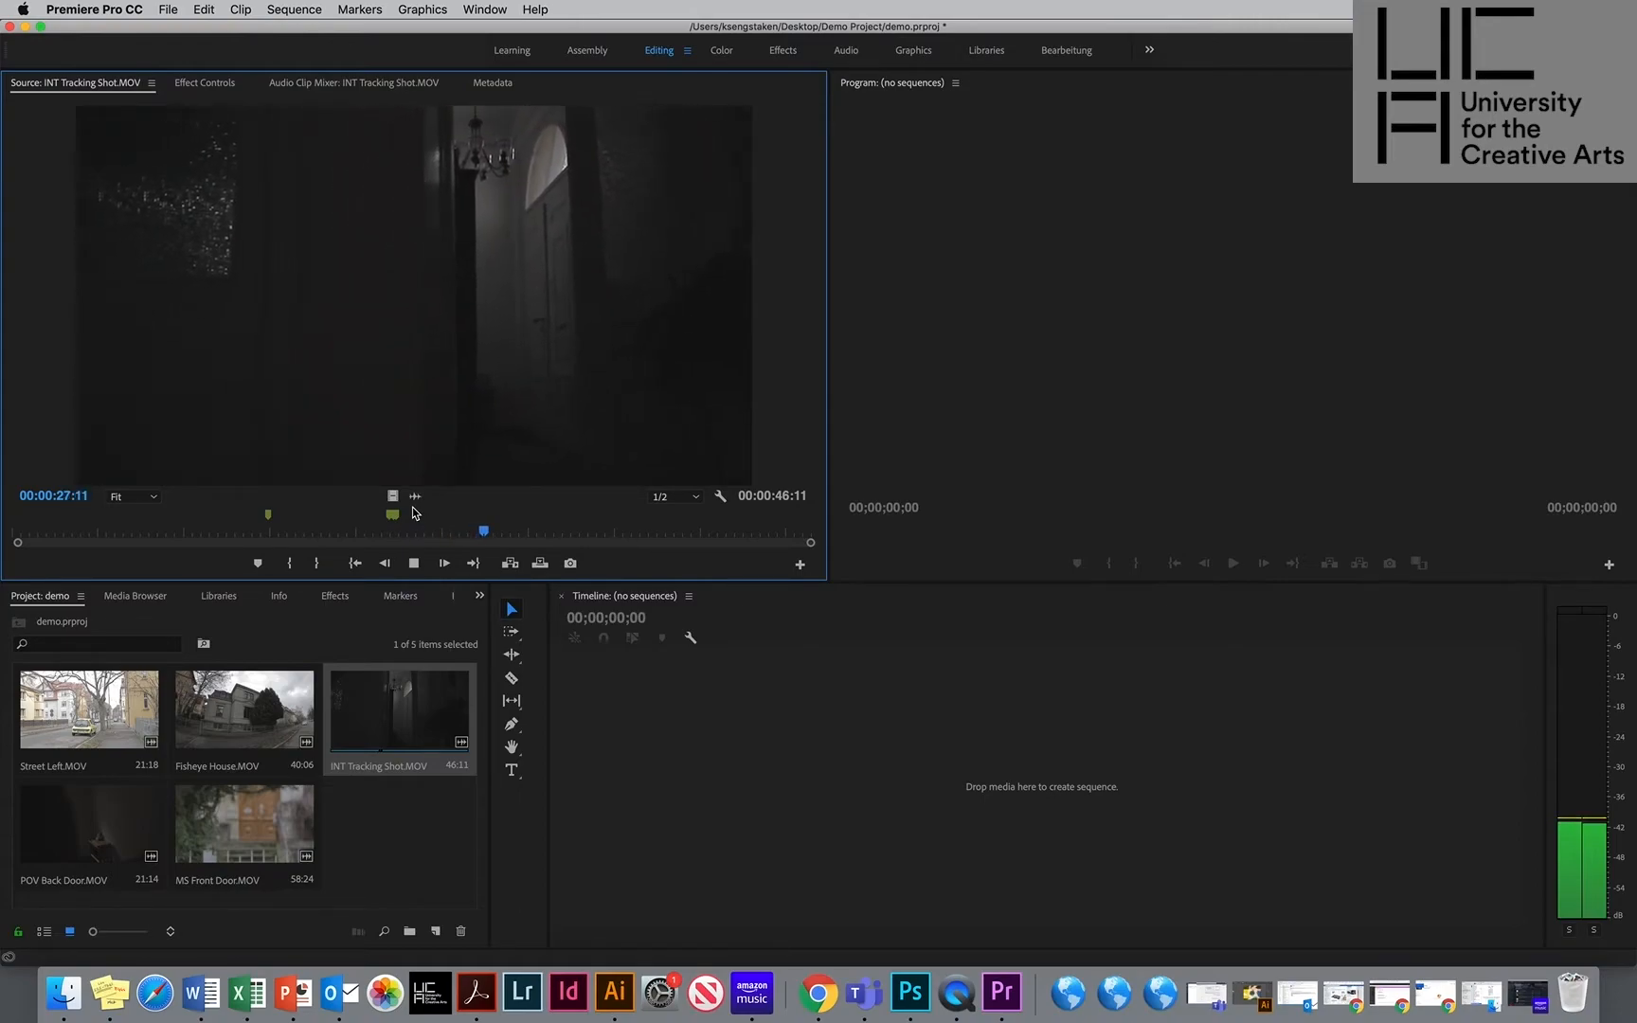
{"action": "key", "text": "space"}
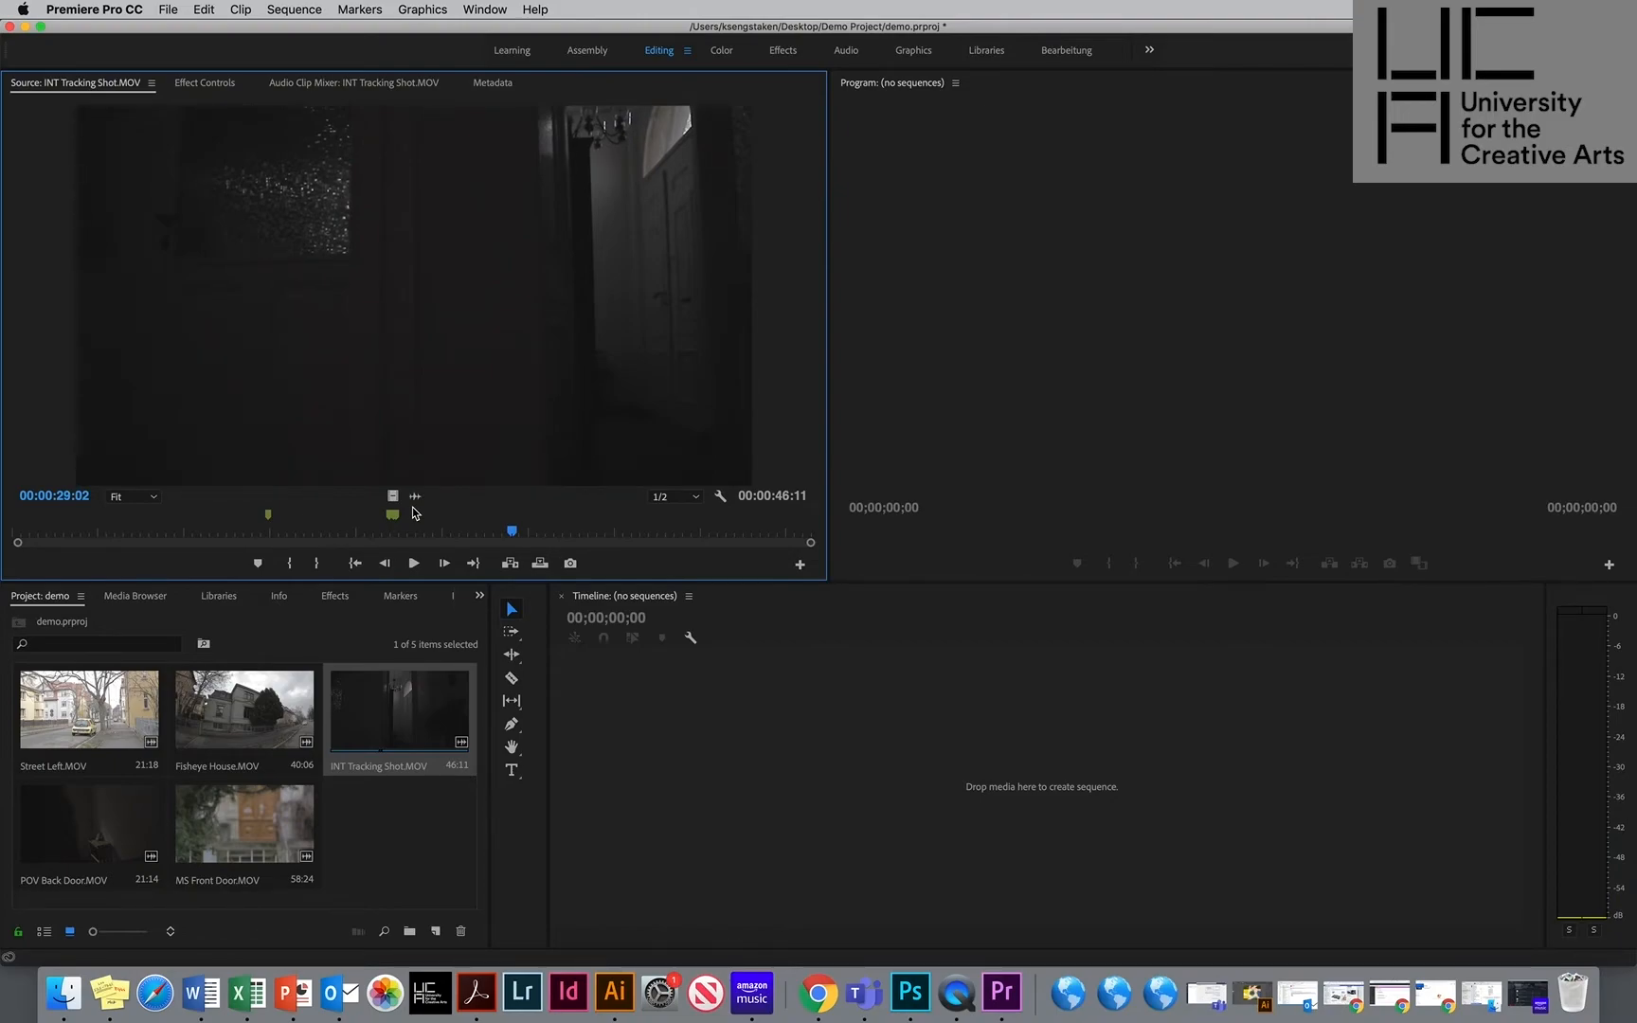
Shuttle backward and forward through INT Tracking Shot.MOV, and check its first and last frames.
{"action": "key", "text": "j"}
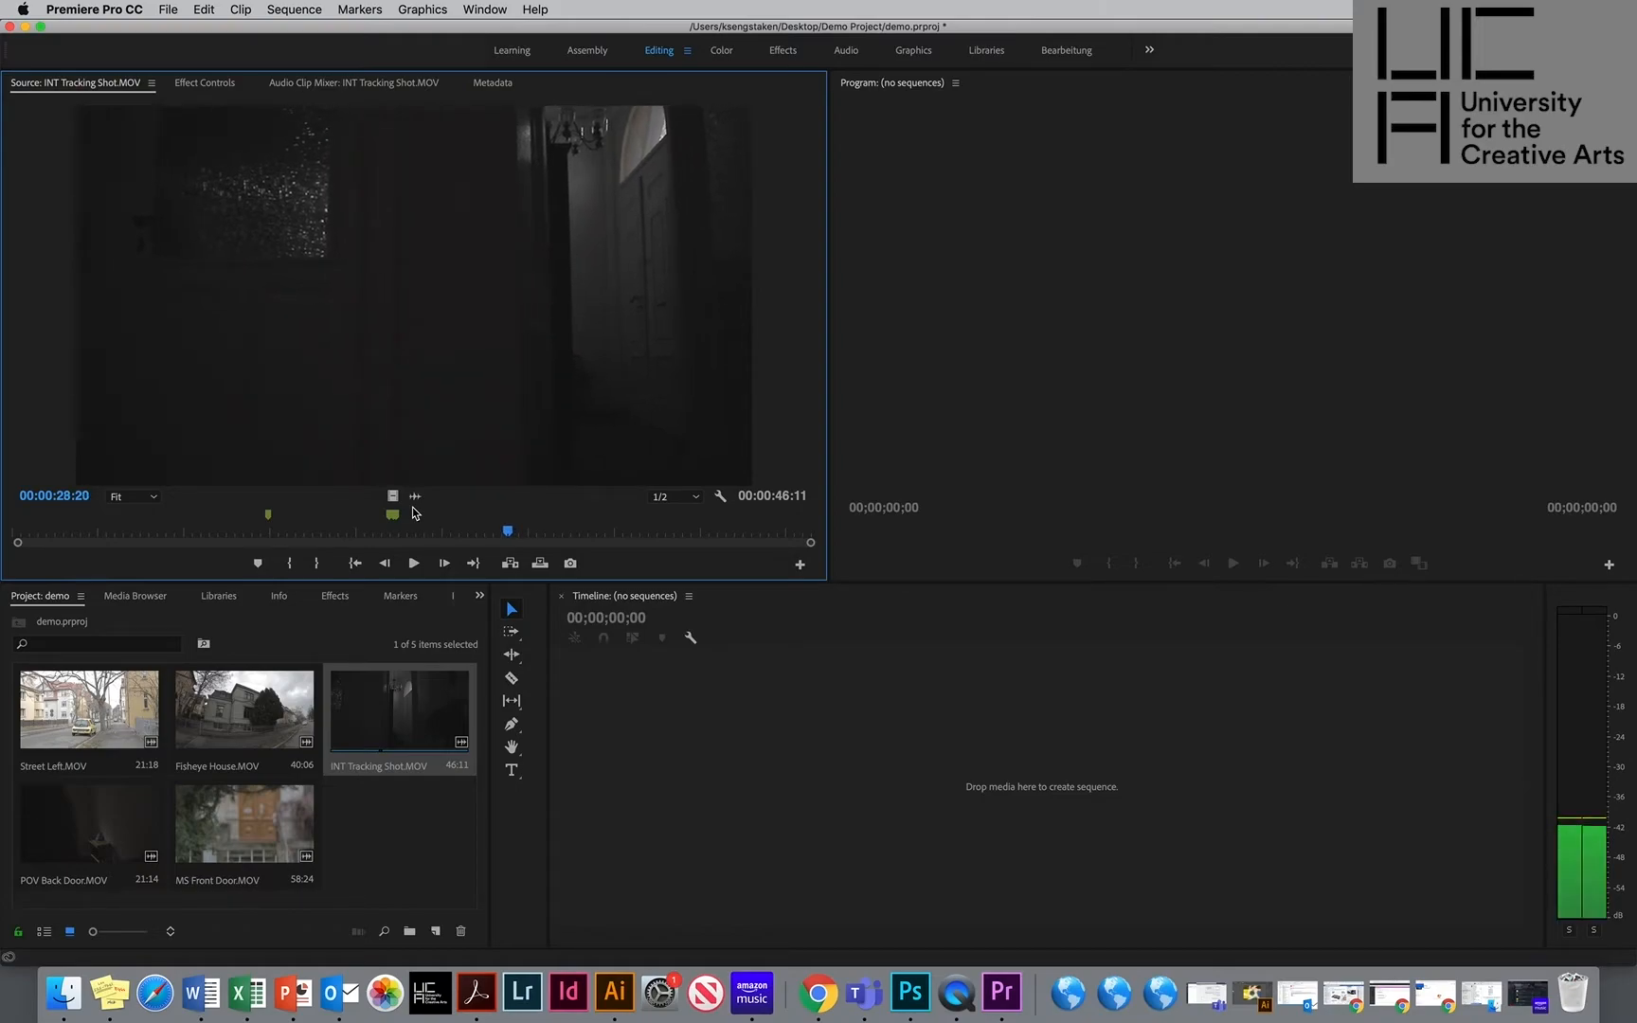
{"action": "key", "text": "l"}
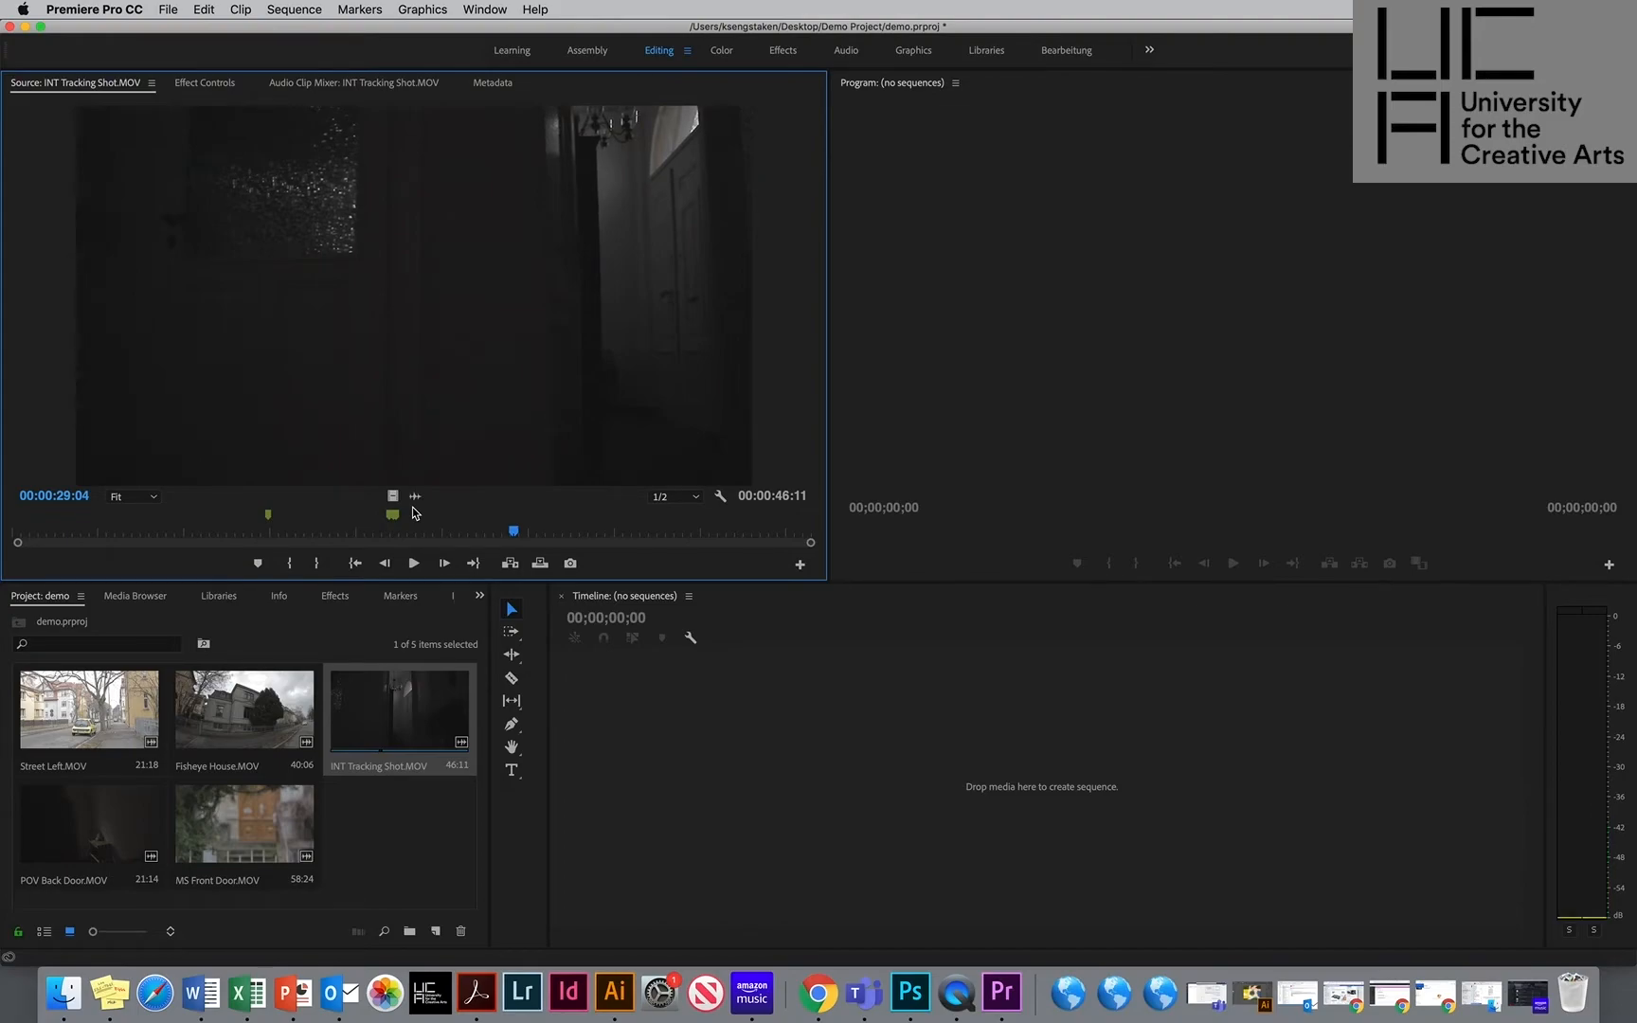
{"action": "key", "text": "Home"}
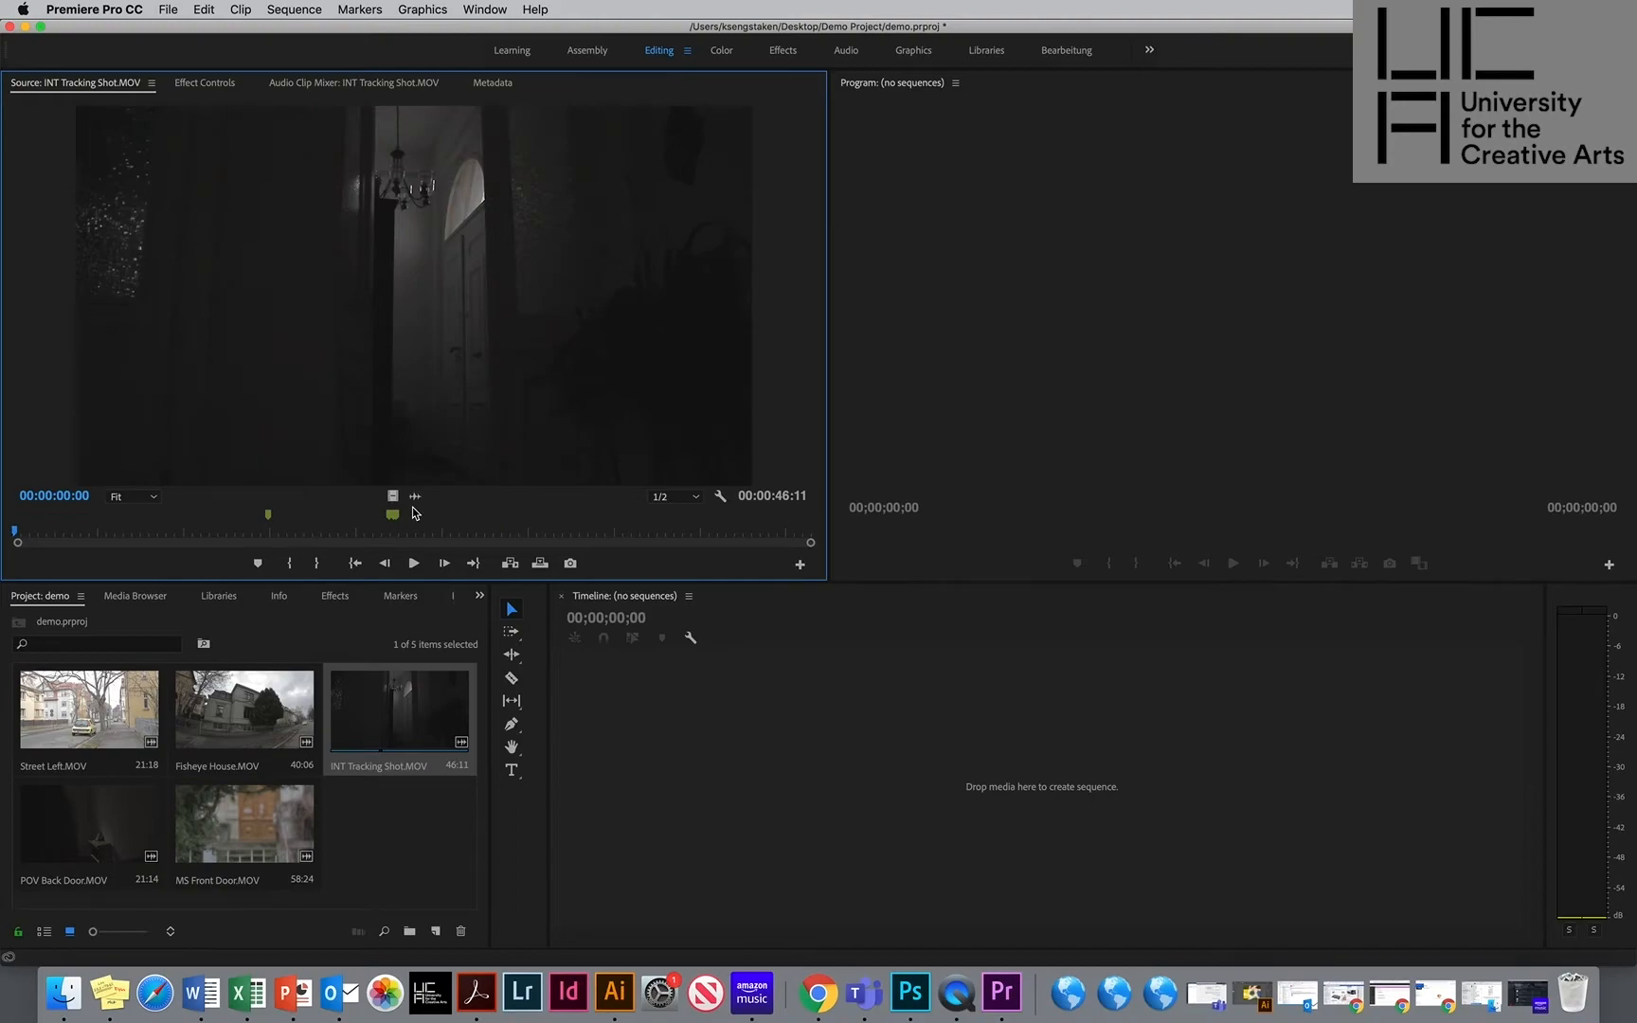
{"action": "key", "text": "End"}
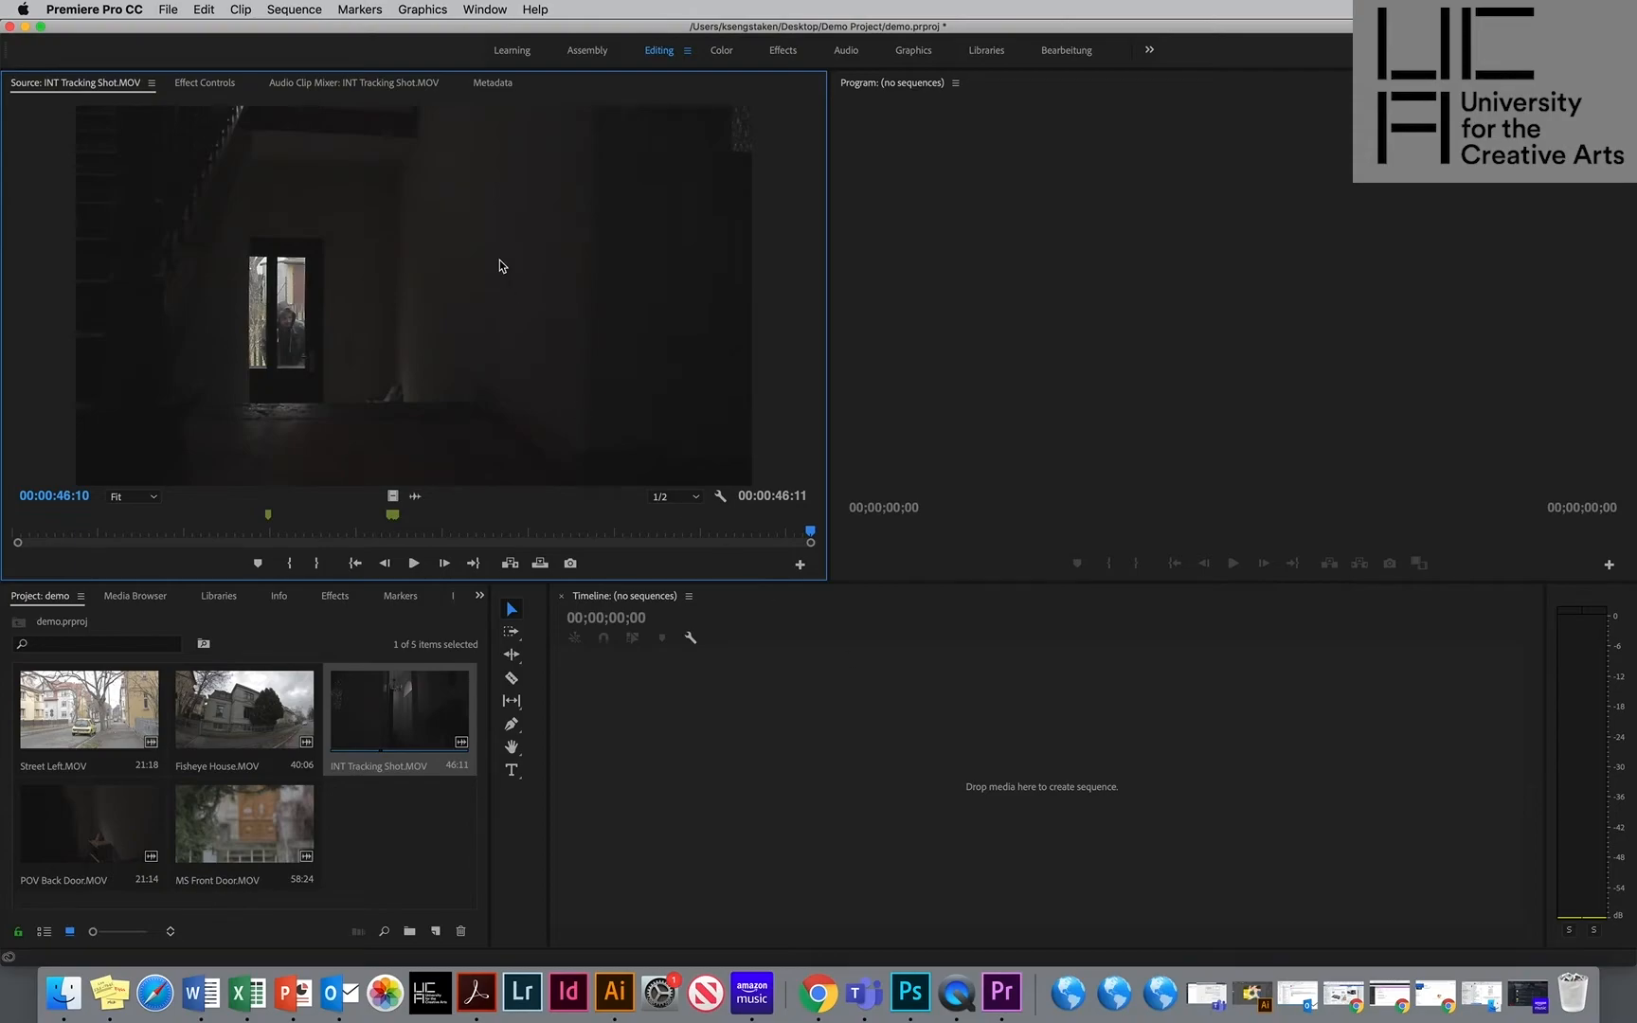
Start a new sequence and browse the ARRI 1080p preset group, keeping the ARRI 1080p 25 preset selected.
{"action": "left_click", "coordinate": [176, 7]}
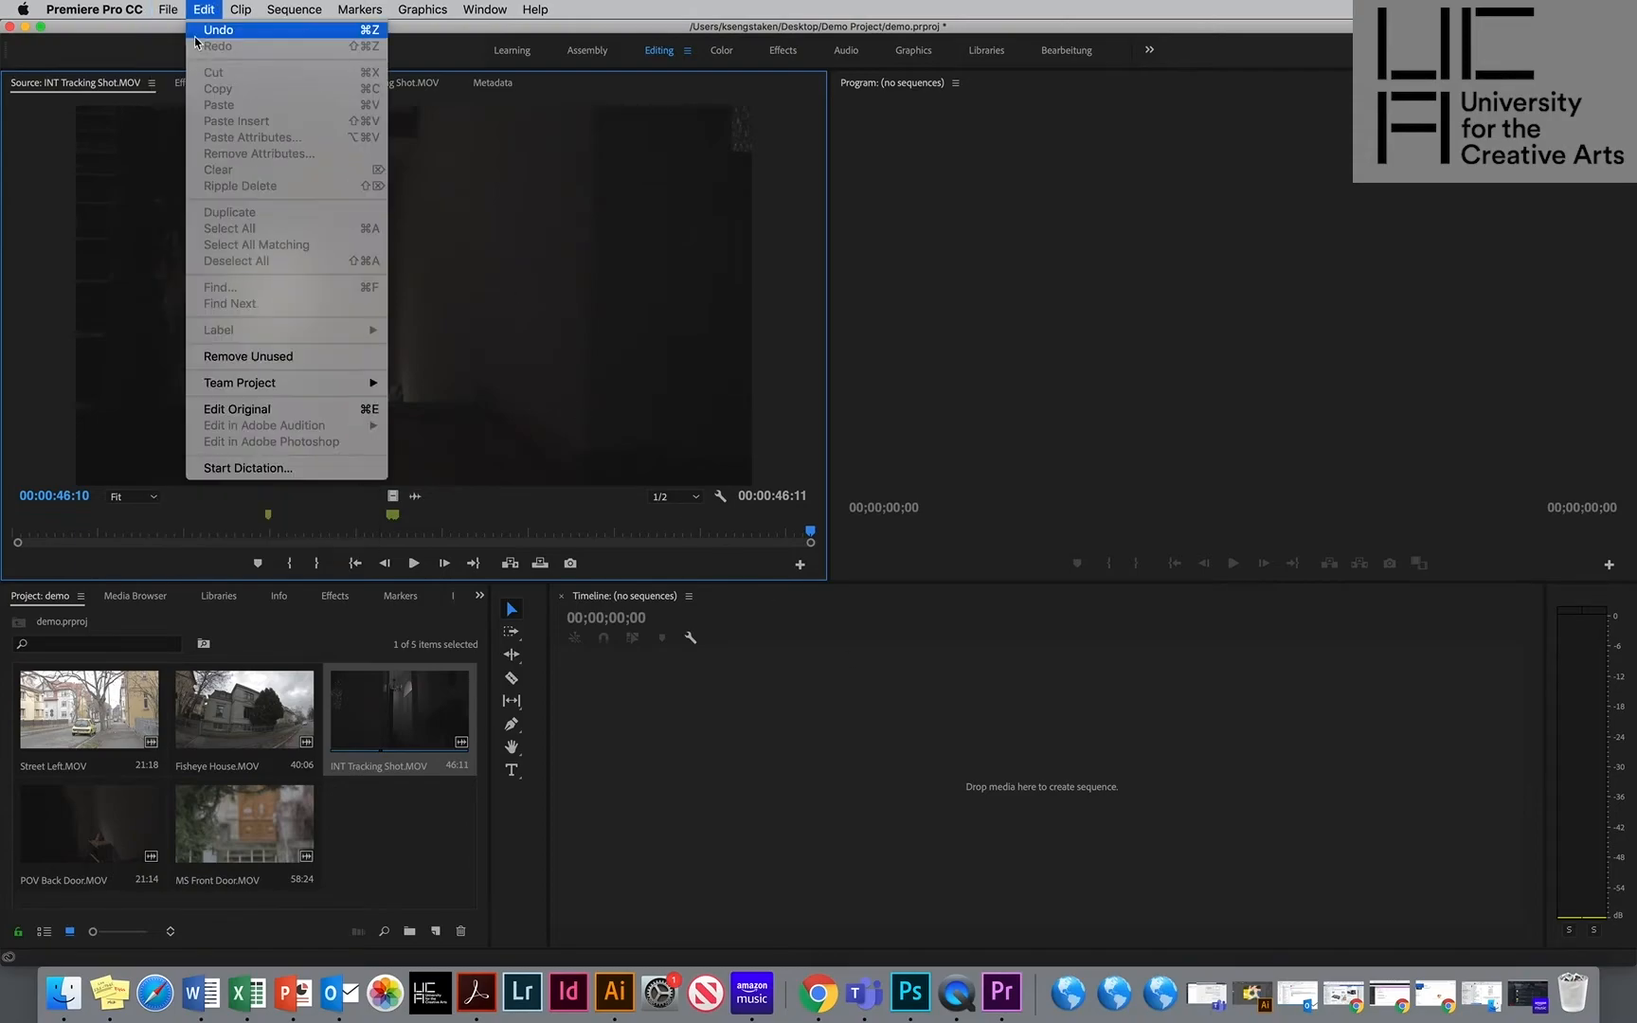
{"action": "mouse_move", "coordinate": [175, 29]}
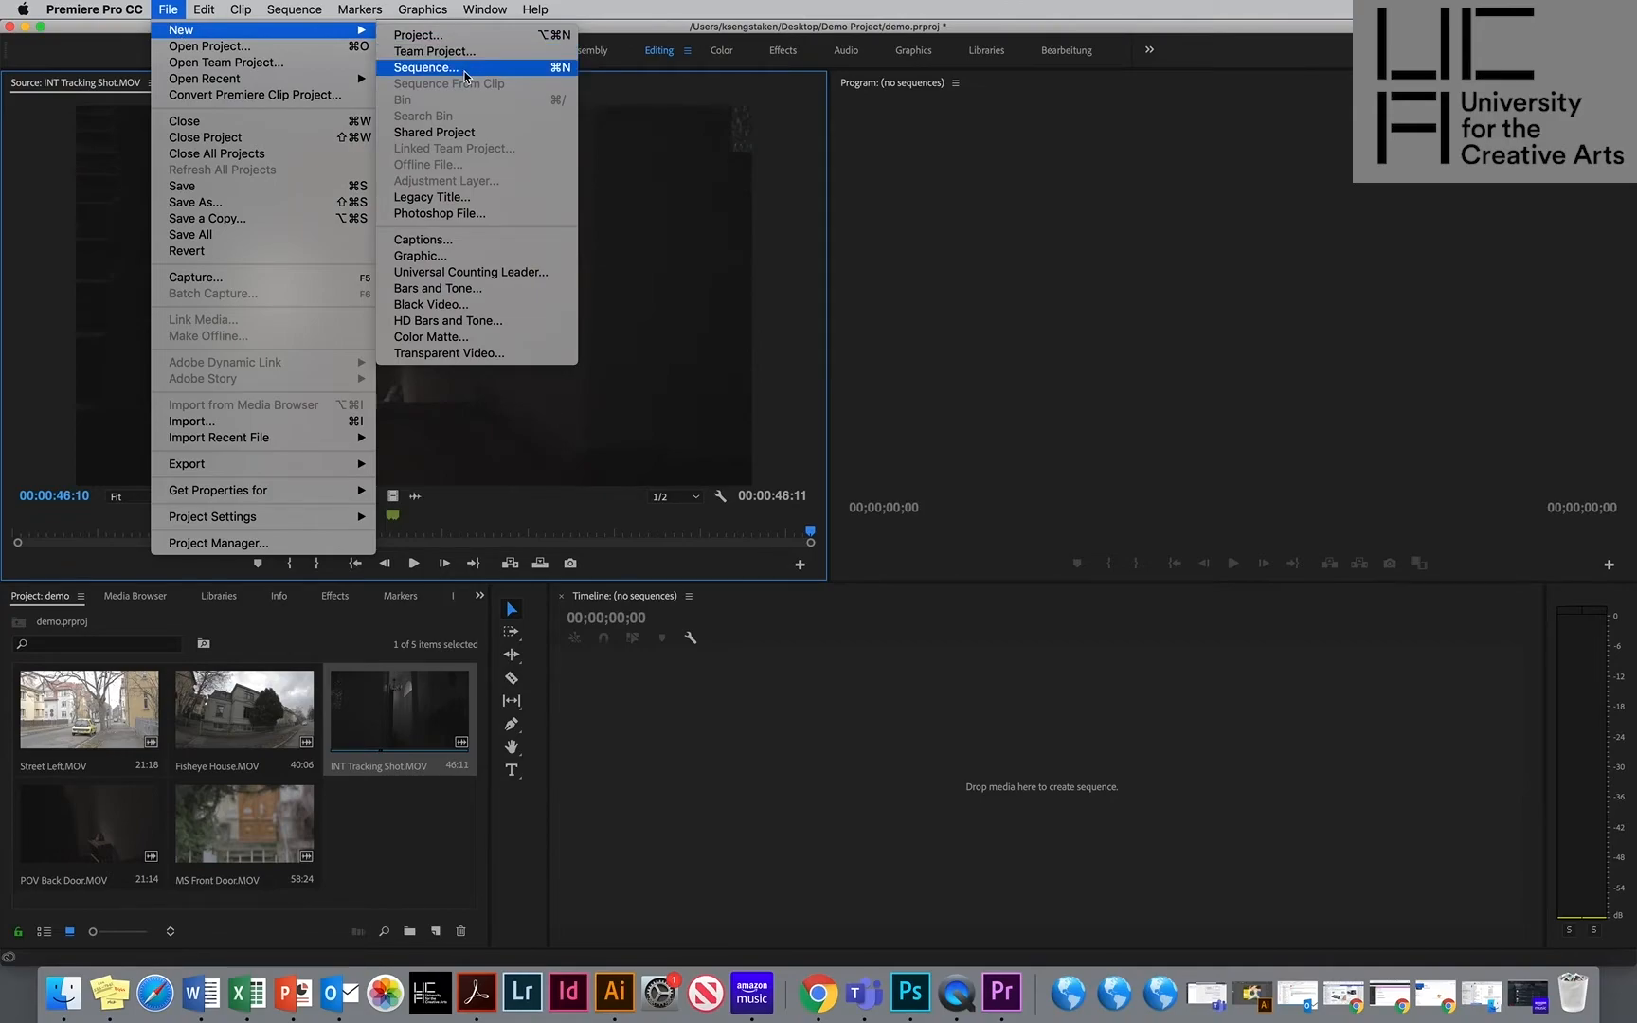
{"action": "left_click", "coordinate": [464, 71]}
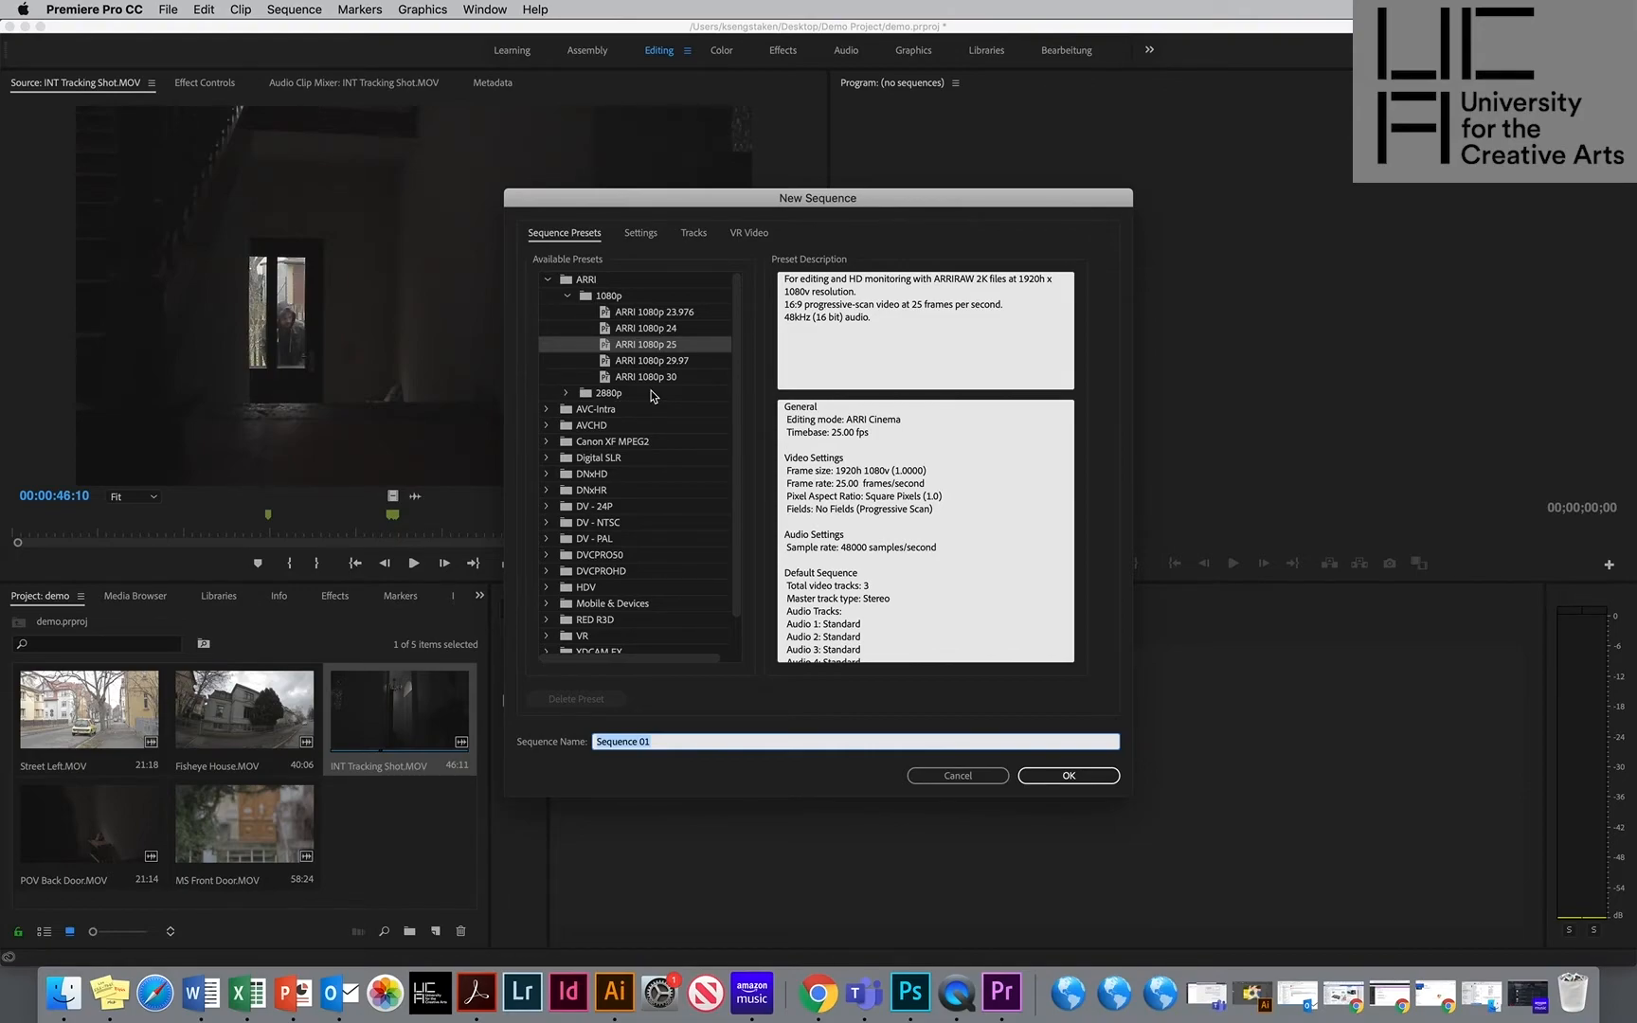
{"action": "left_click", "coordinate": [547, 280]}
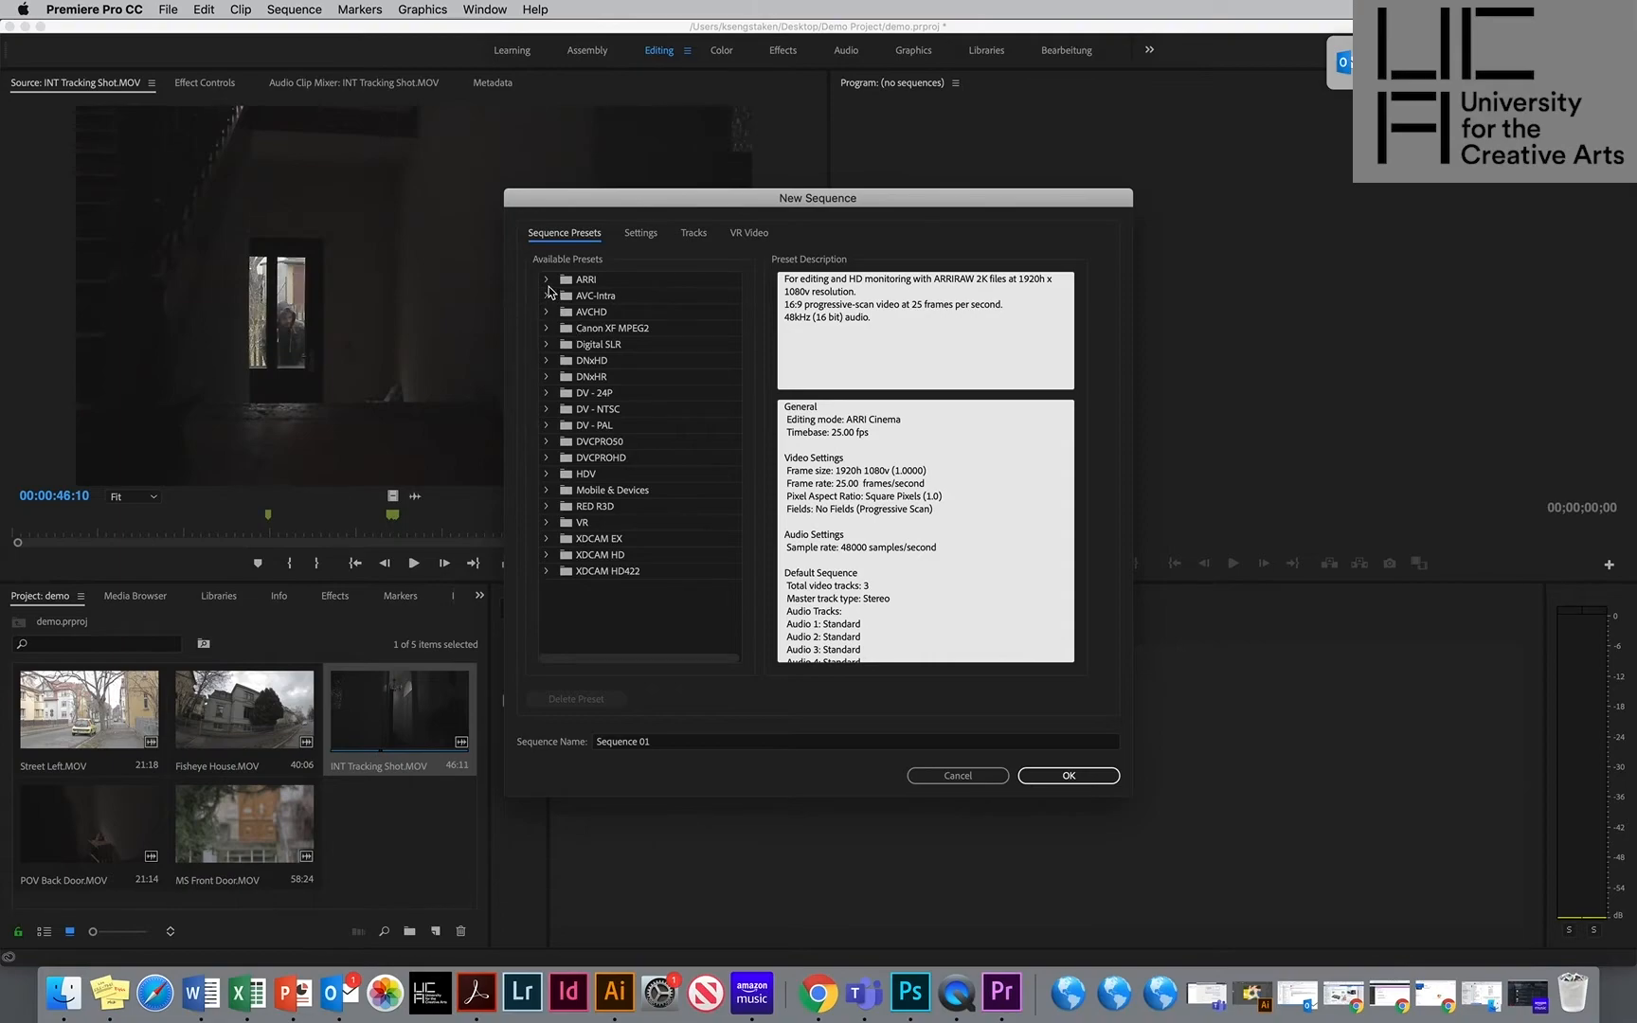
{"action": "left_click", "coordinate": [546, 280]}
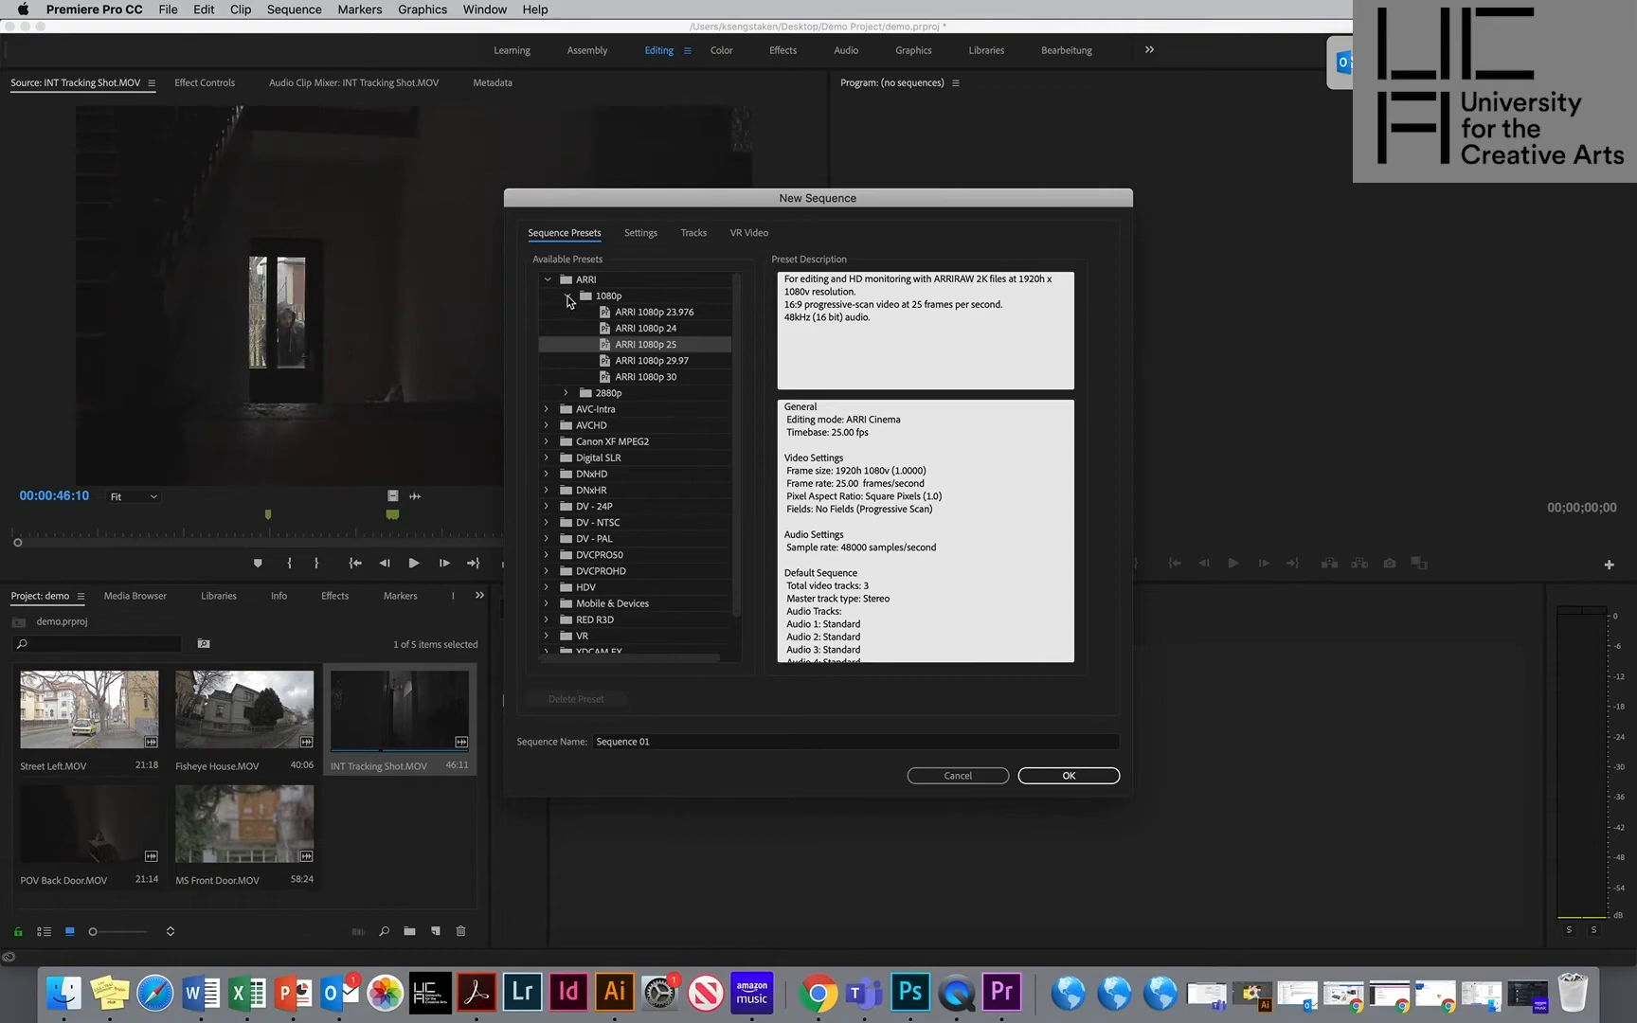
{"action": "left_click", "coordinate": [568, 298]}
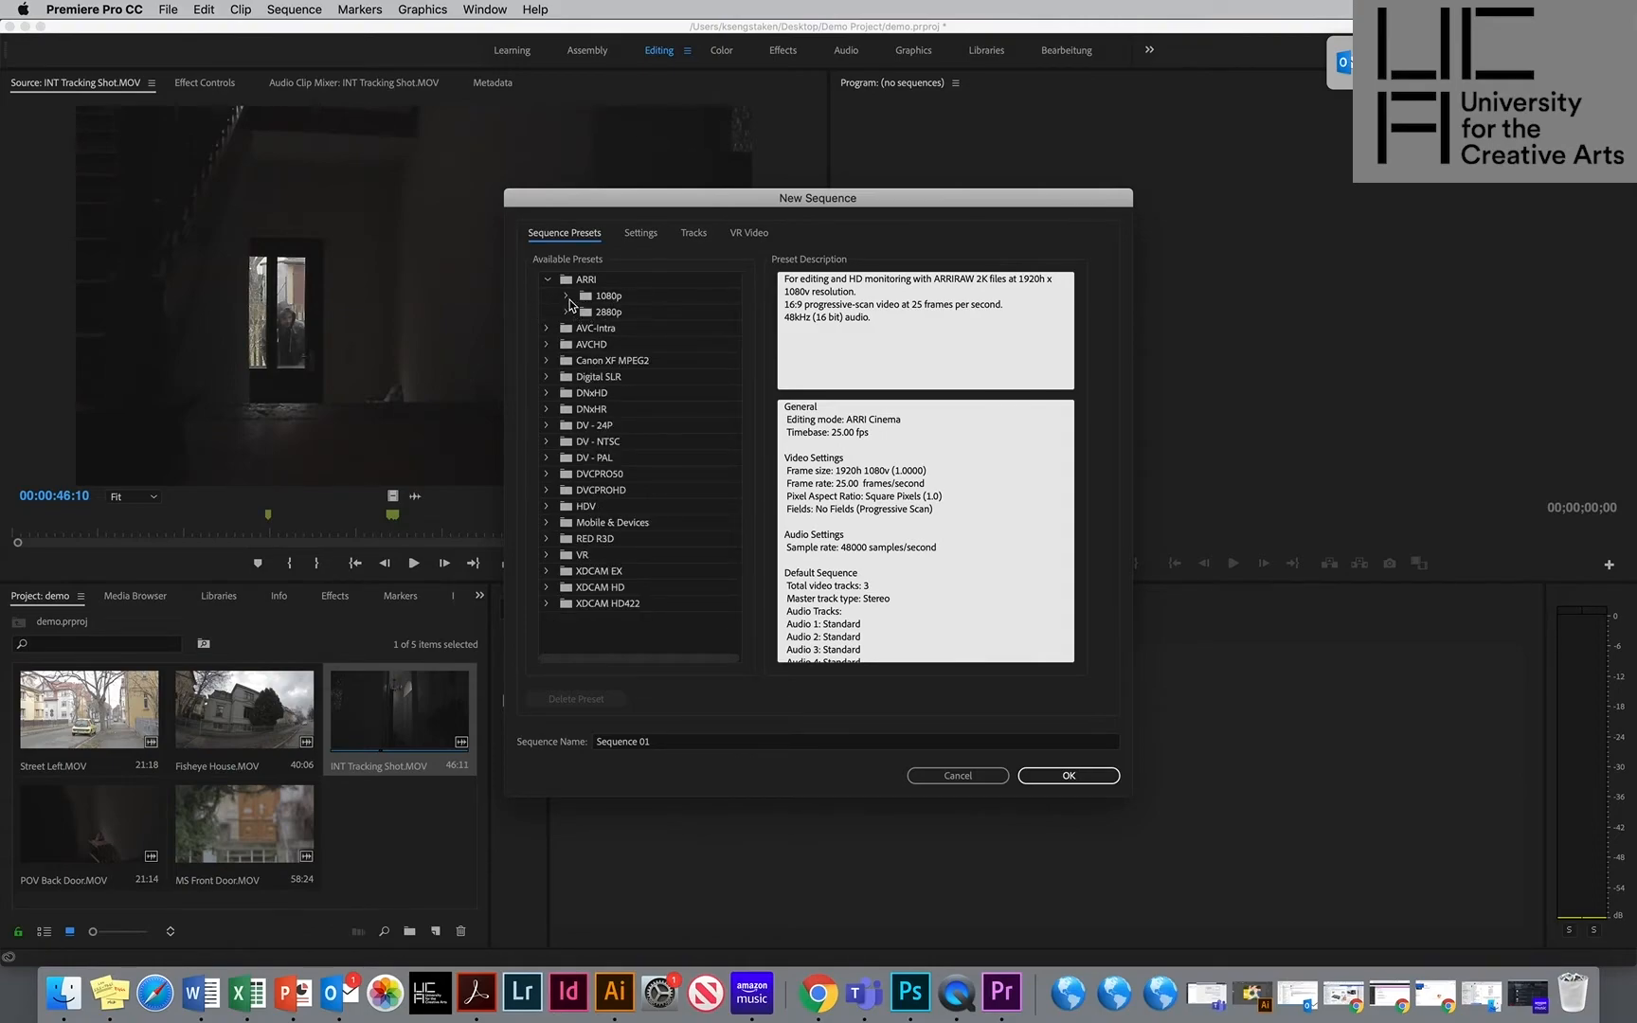
{"action": "left_click", "coordinate": [567, 299]}
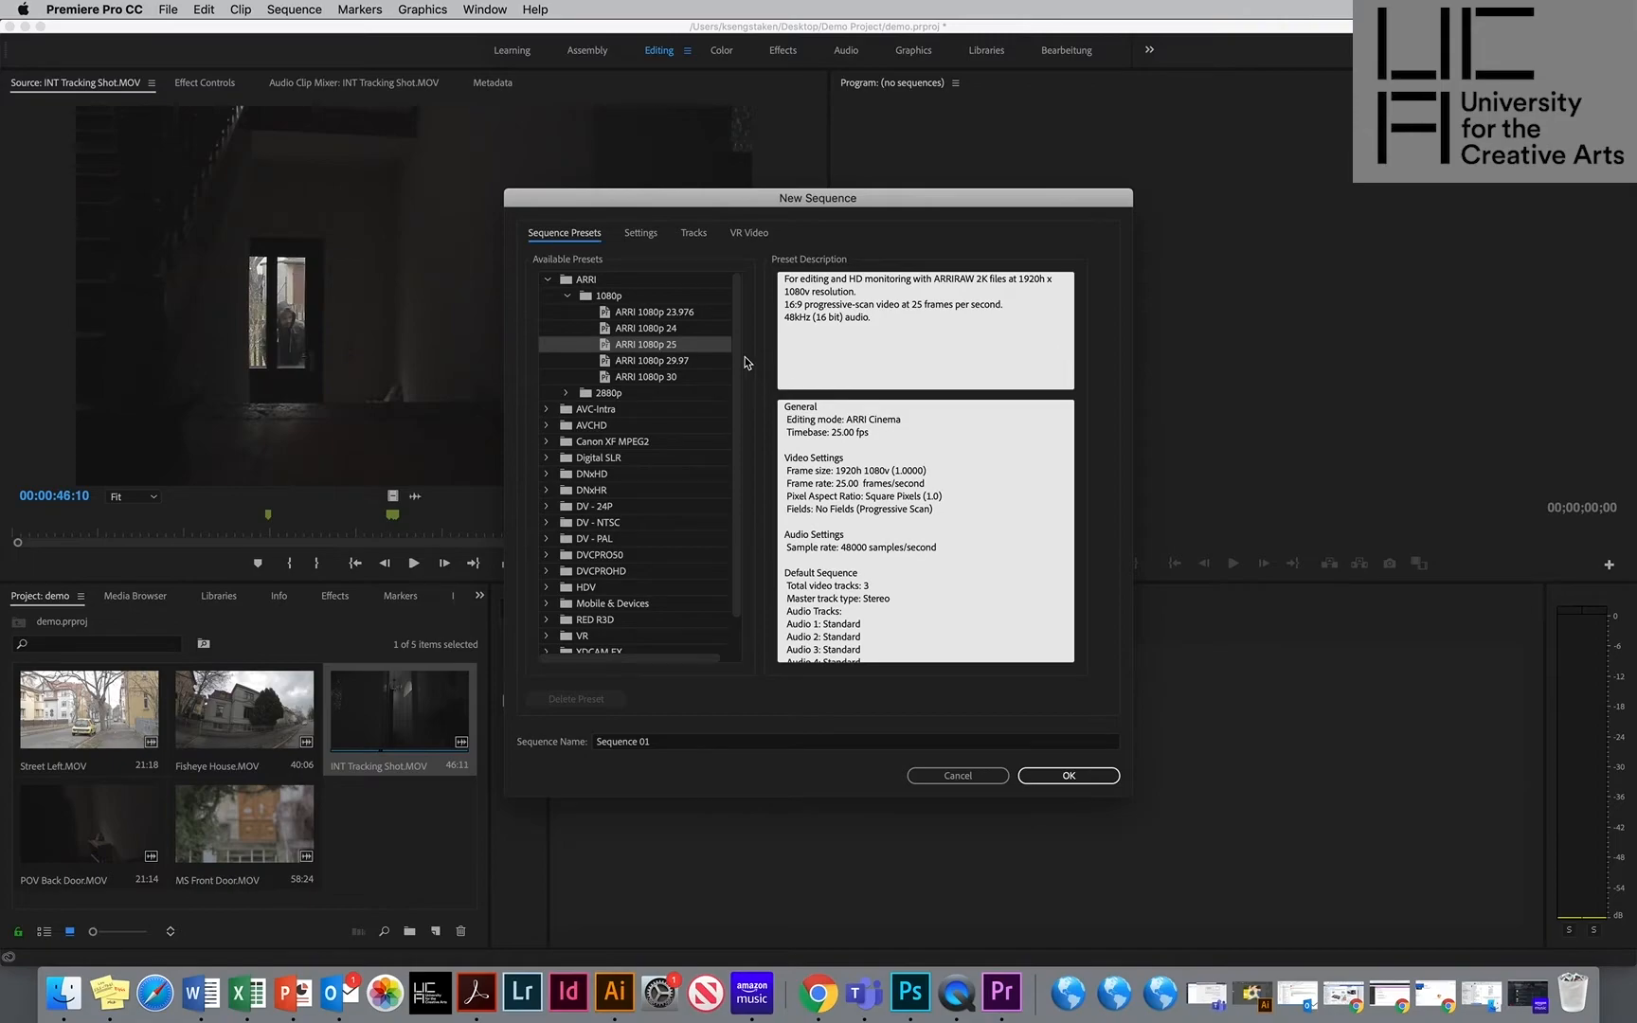
Review the sequence settings and pixel aspect ratio options, and create Sequence 01 with the ARRI 1080p 25 preset.
{"action": "left_click", "coordinate": [635, 236]}
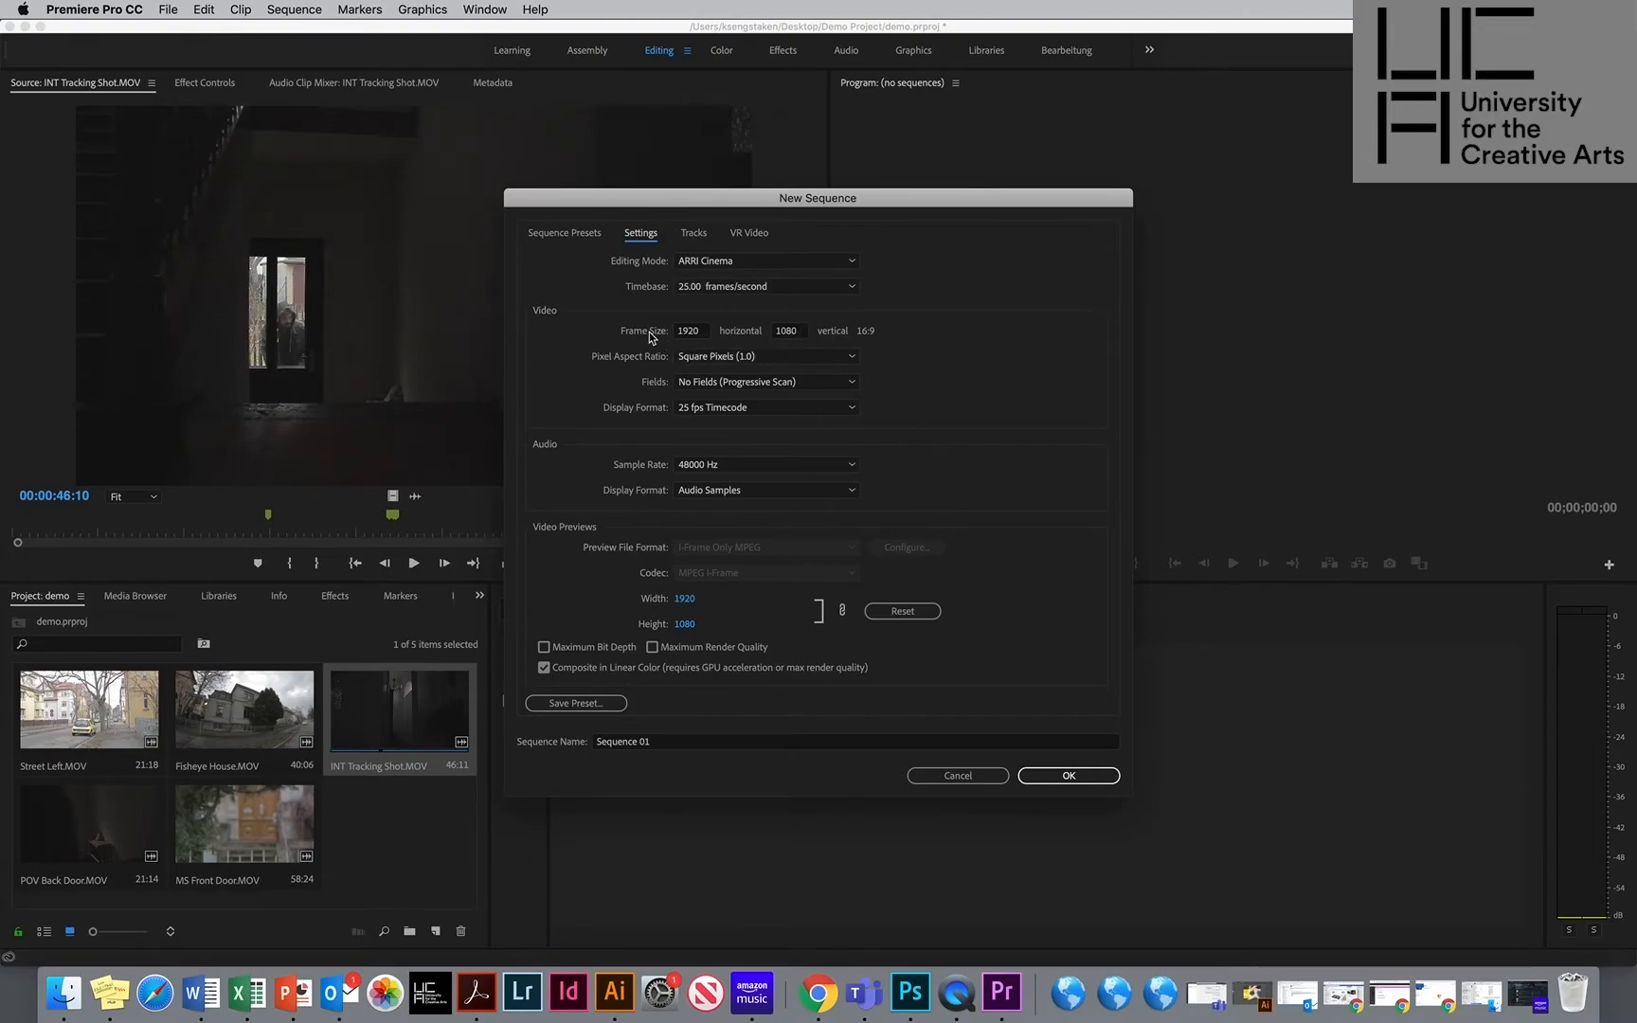
{"action": "left_click", "coordinate": [736, 358]}
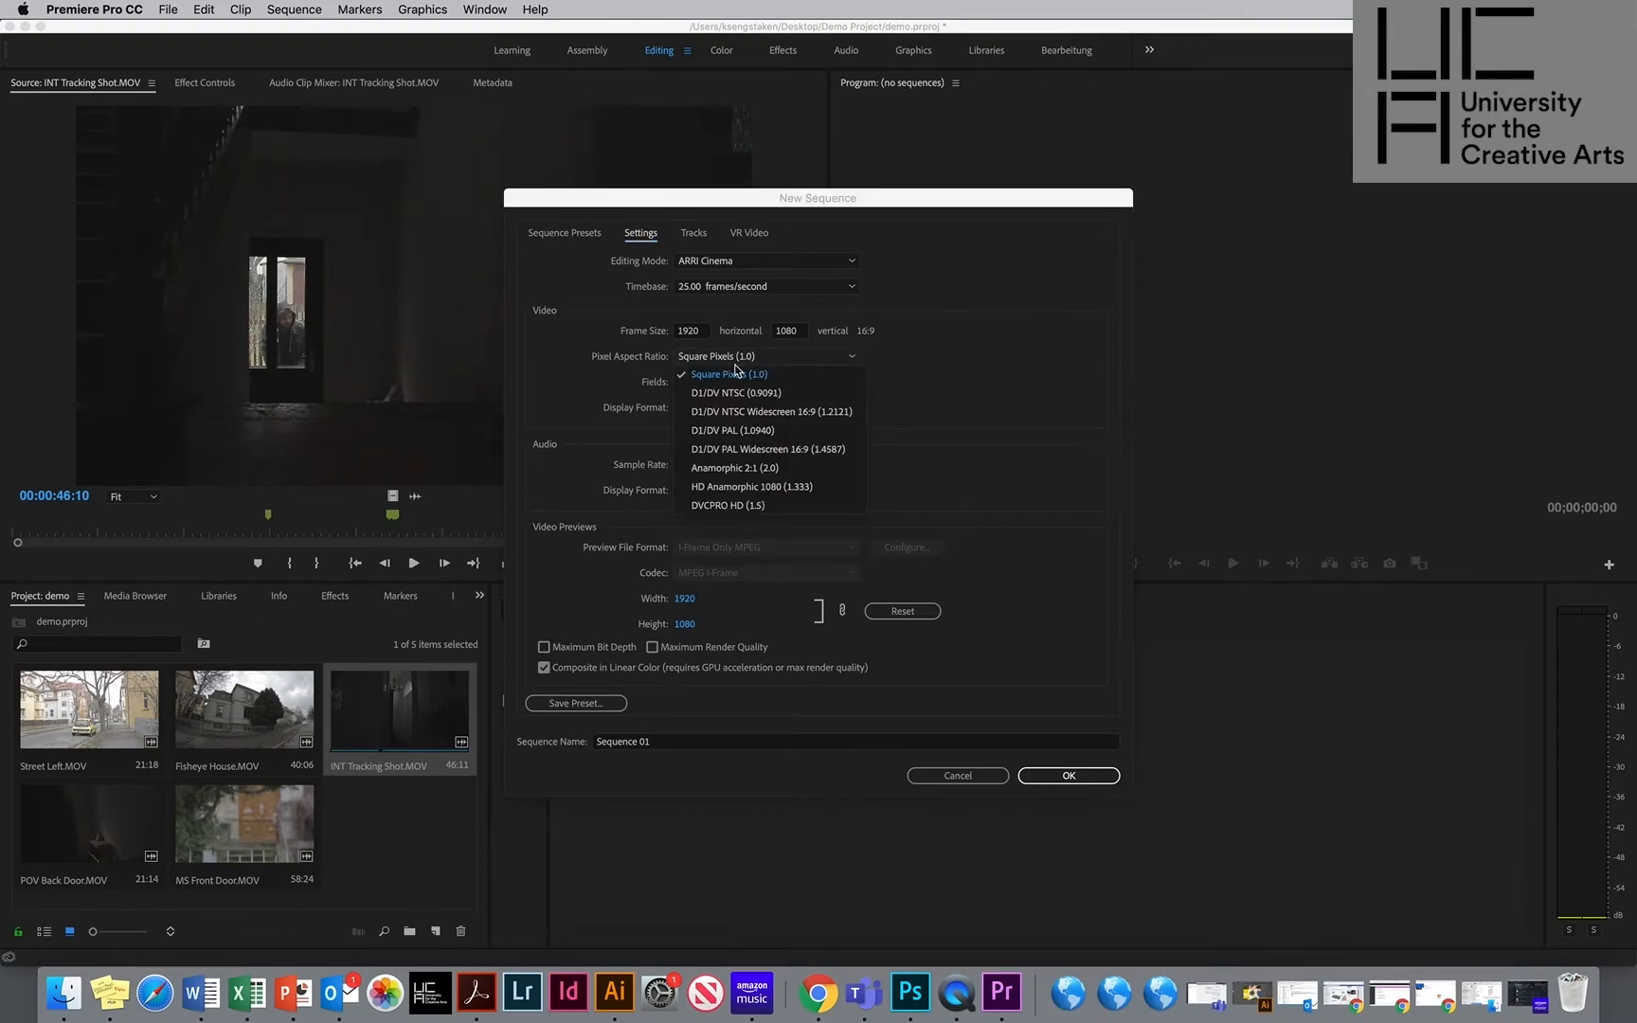
{"action": "left_click", "coordinate": [908, 354]}
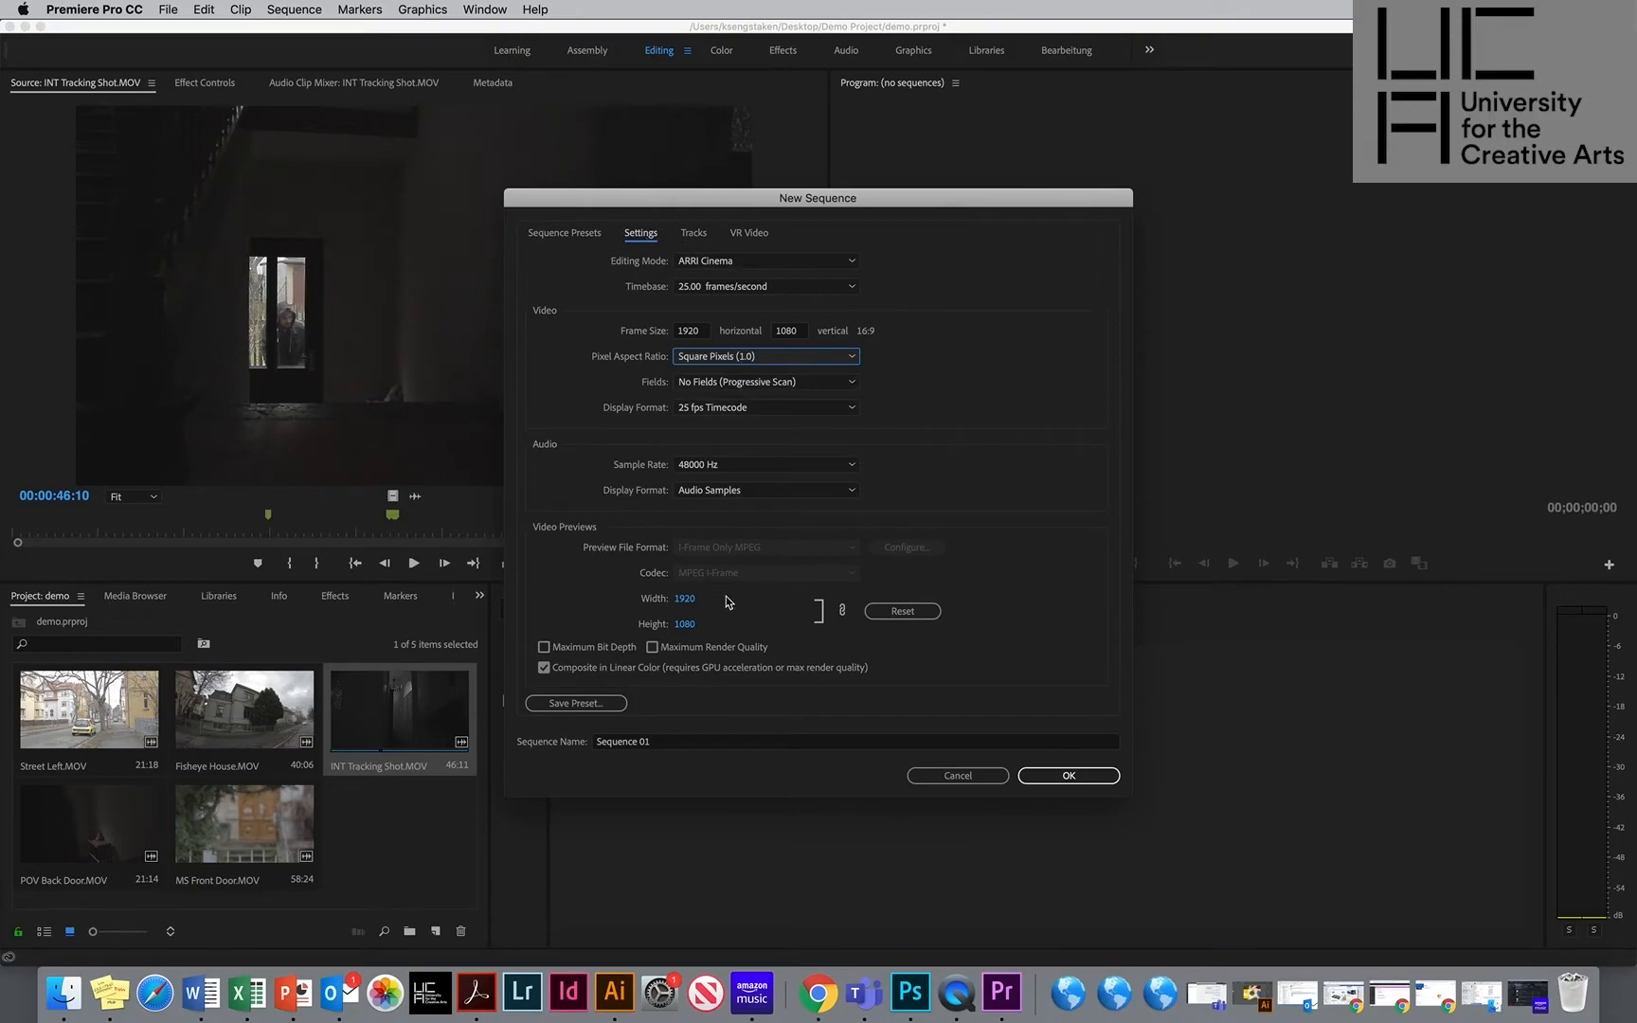
{"action": "left_click", "coordinate": [586, 233]}
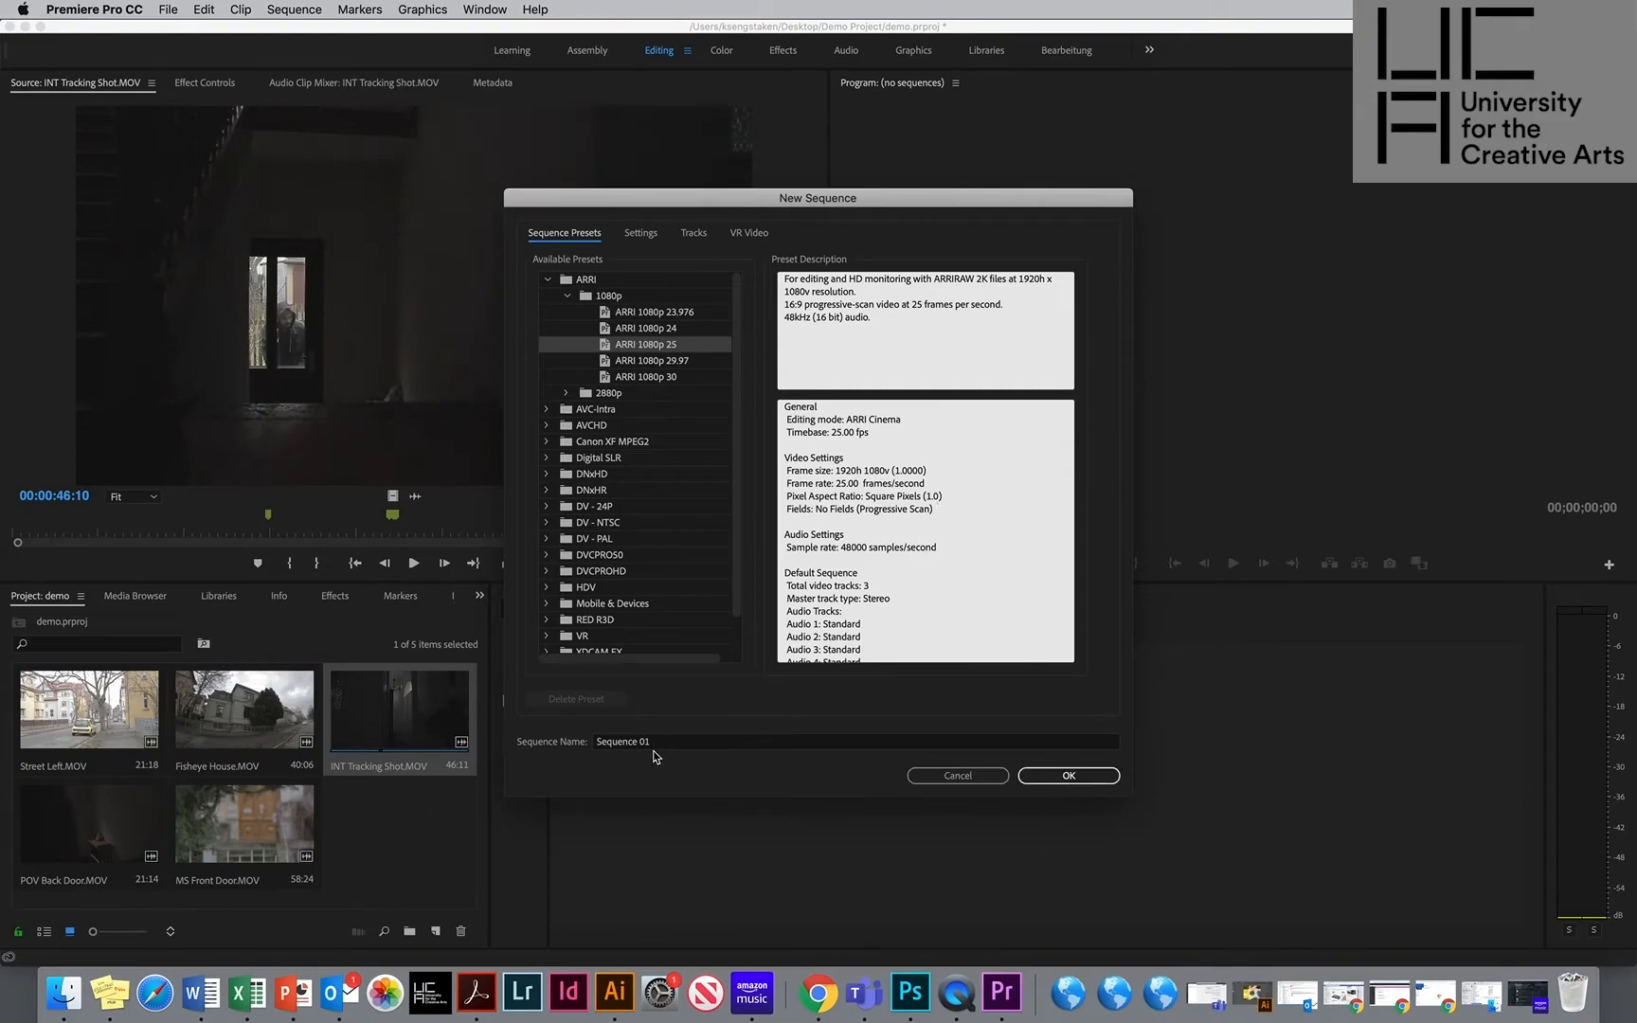
{"action": "left_click", "coordinate": [1085, 777]}
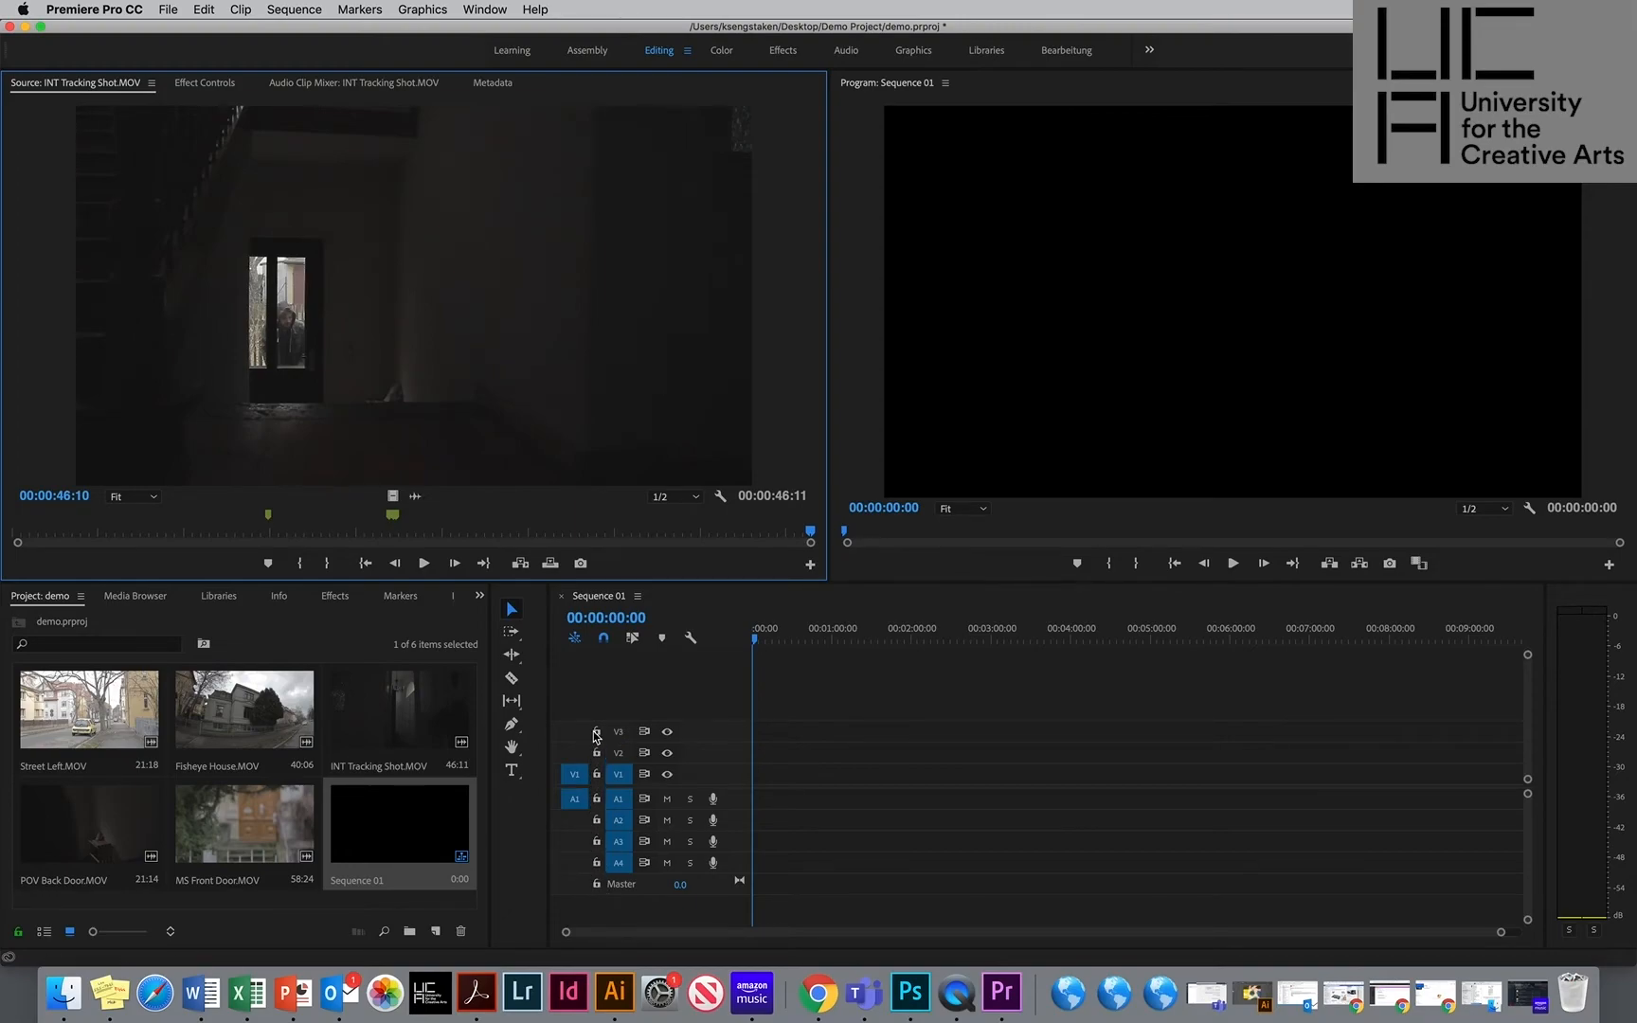
Lock audio track A1 in Sequence 01 and unlock it again.
{"action": "left_click", "coordinate": [597, 775]}
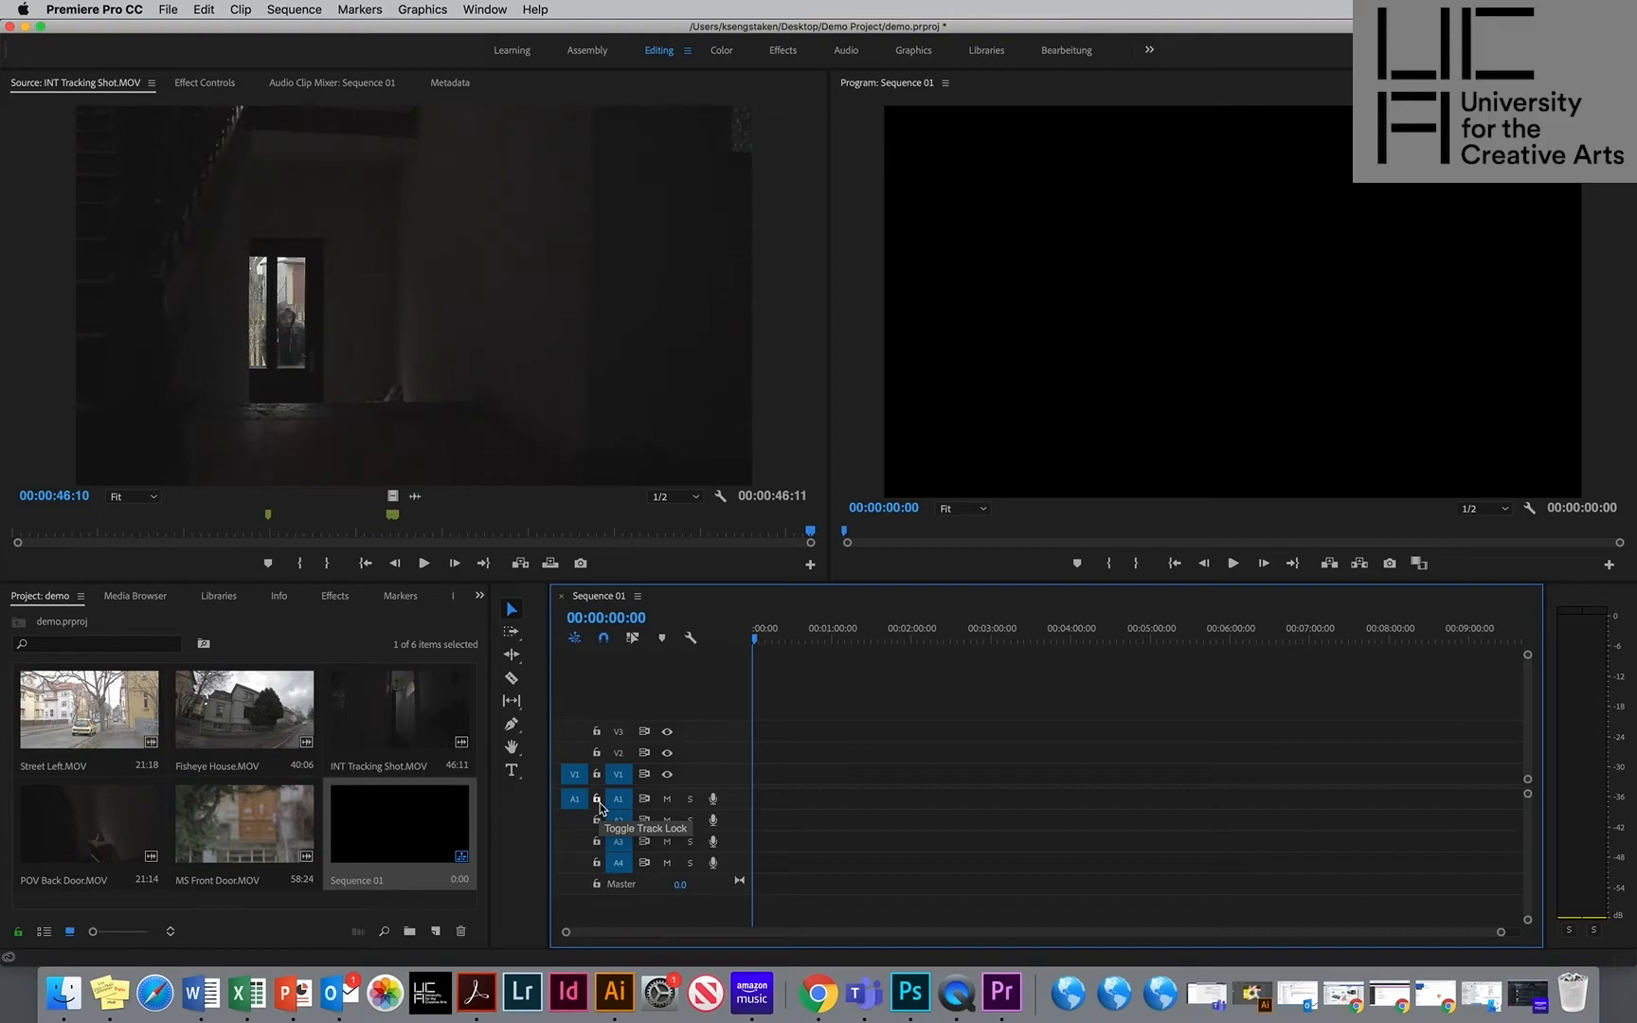
{"action": "left_click", "coordinate": [597, 800]}
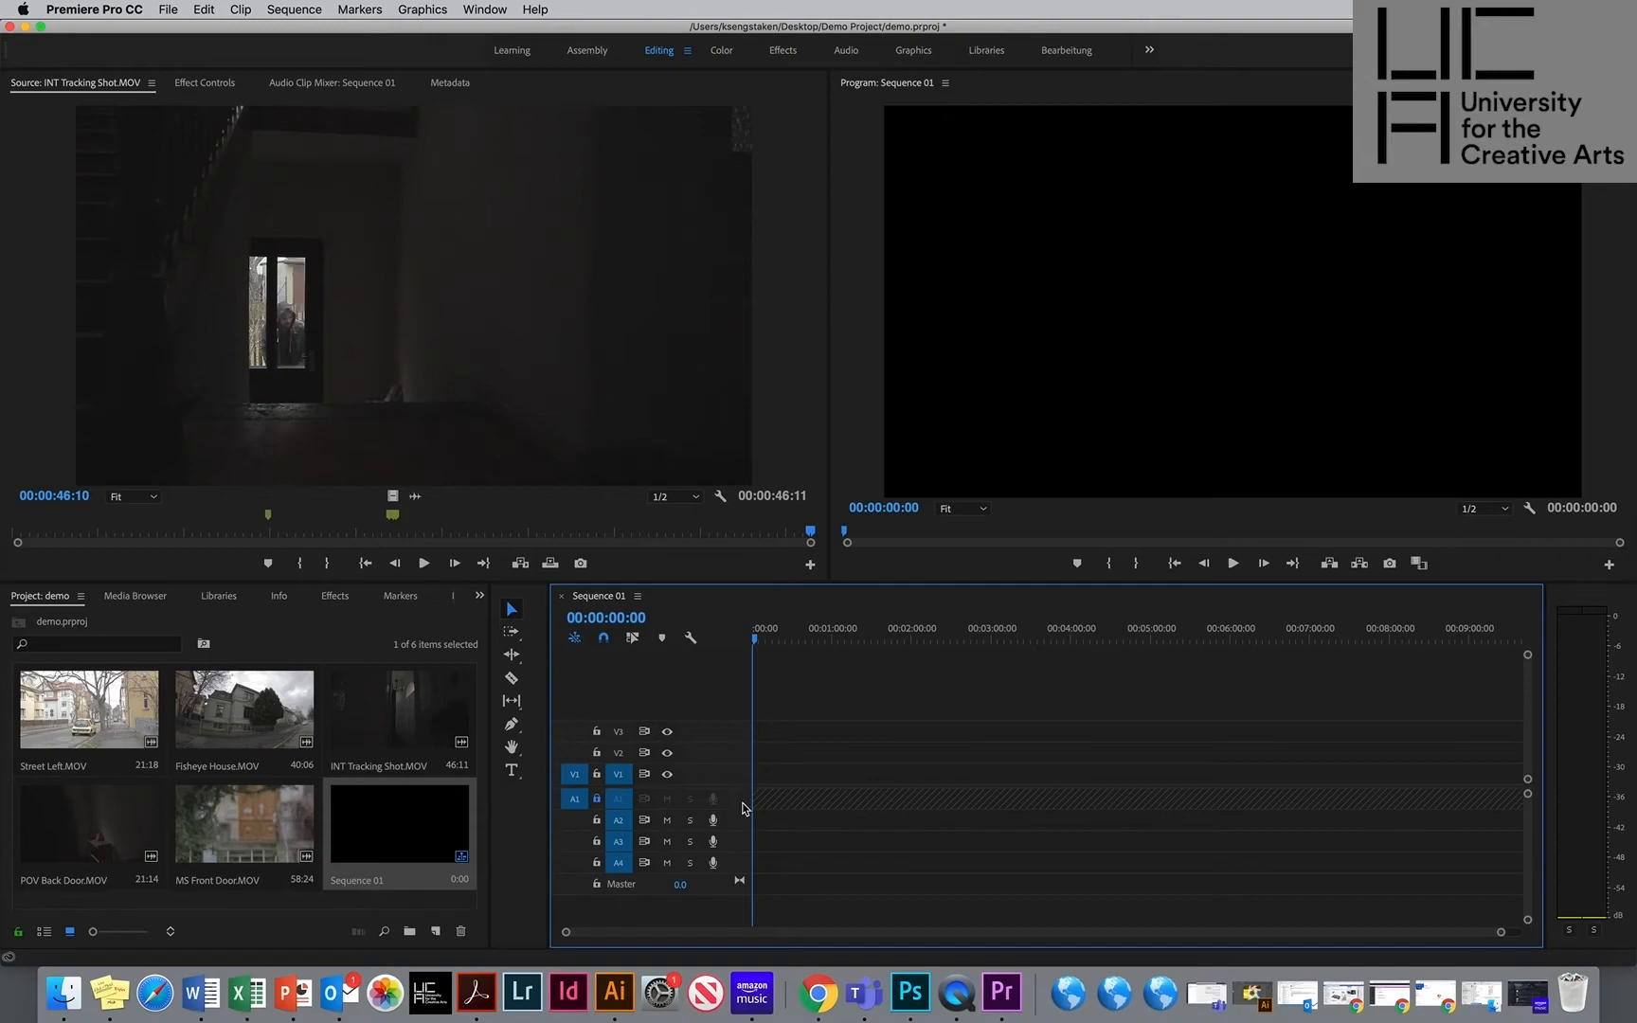
{"action": "left_click", "coordinate": [597, 800]}
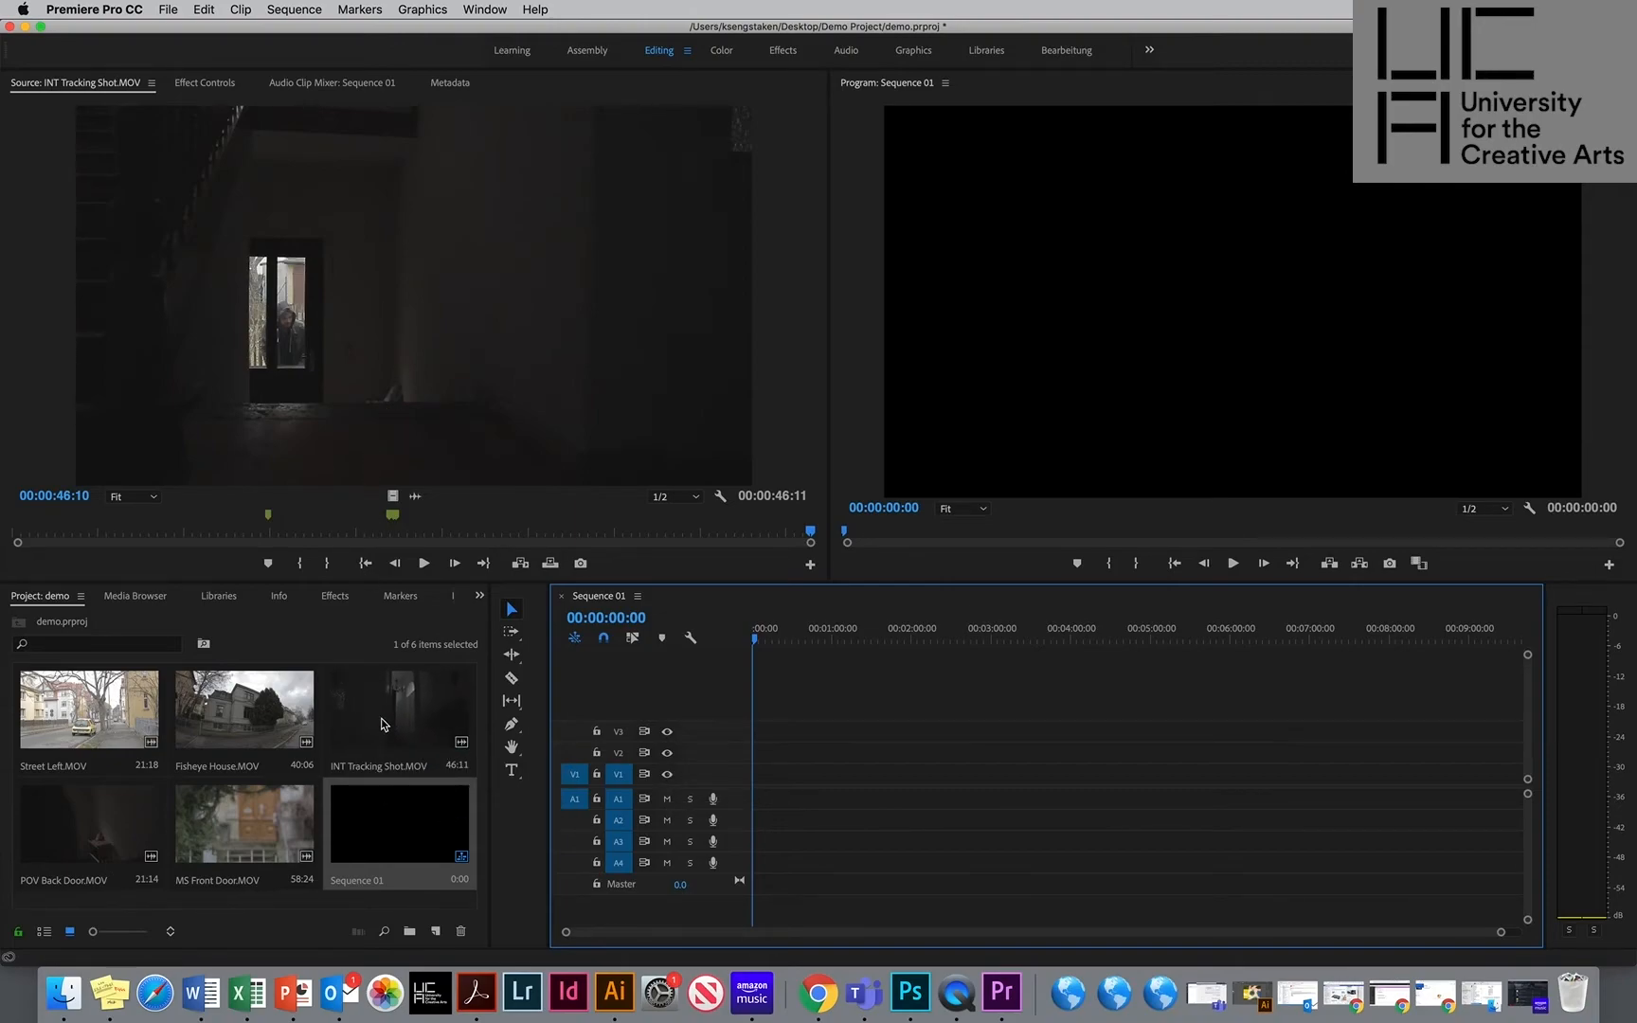
Place INT Tracking Shot.MOV at the start of Sequence 01, on tracks V1 and A1.
{"action": "mouse_move", "coordinate": [381, 718]}
{"action": "left_mouse_down"}
{"action": "mouse_move", "coordinate": [721, 778]}
{"action": "mouse_move", "coordinate": [415, 739]}
{"action": "mouse_move", "coordinate": [381, 707]}
{"action": "mouse_move", "coordinate": [353, 730]}
{"action": "left_mouse_up"}
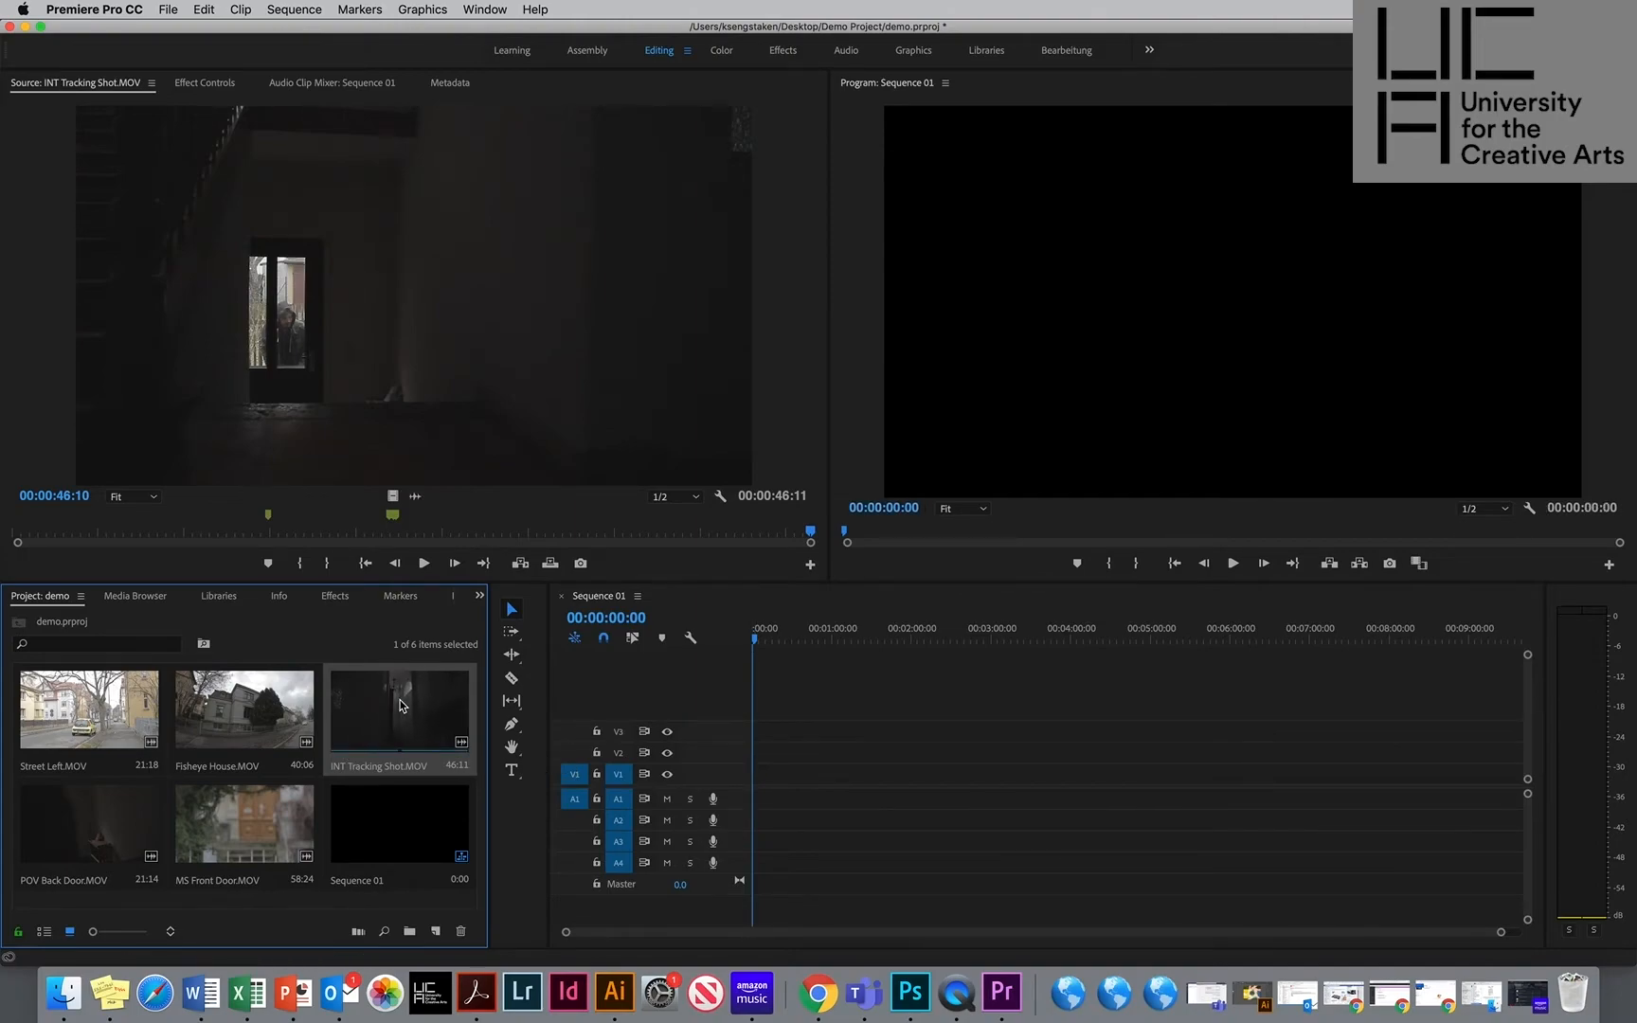
{"action": "left_click_drag", "start_coordinate": [396, 702], "coordinate": [782, 786]}
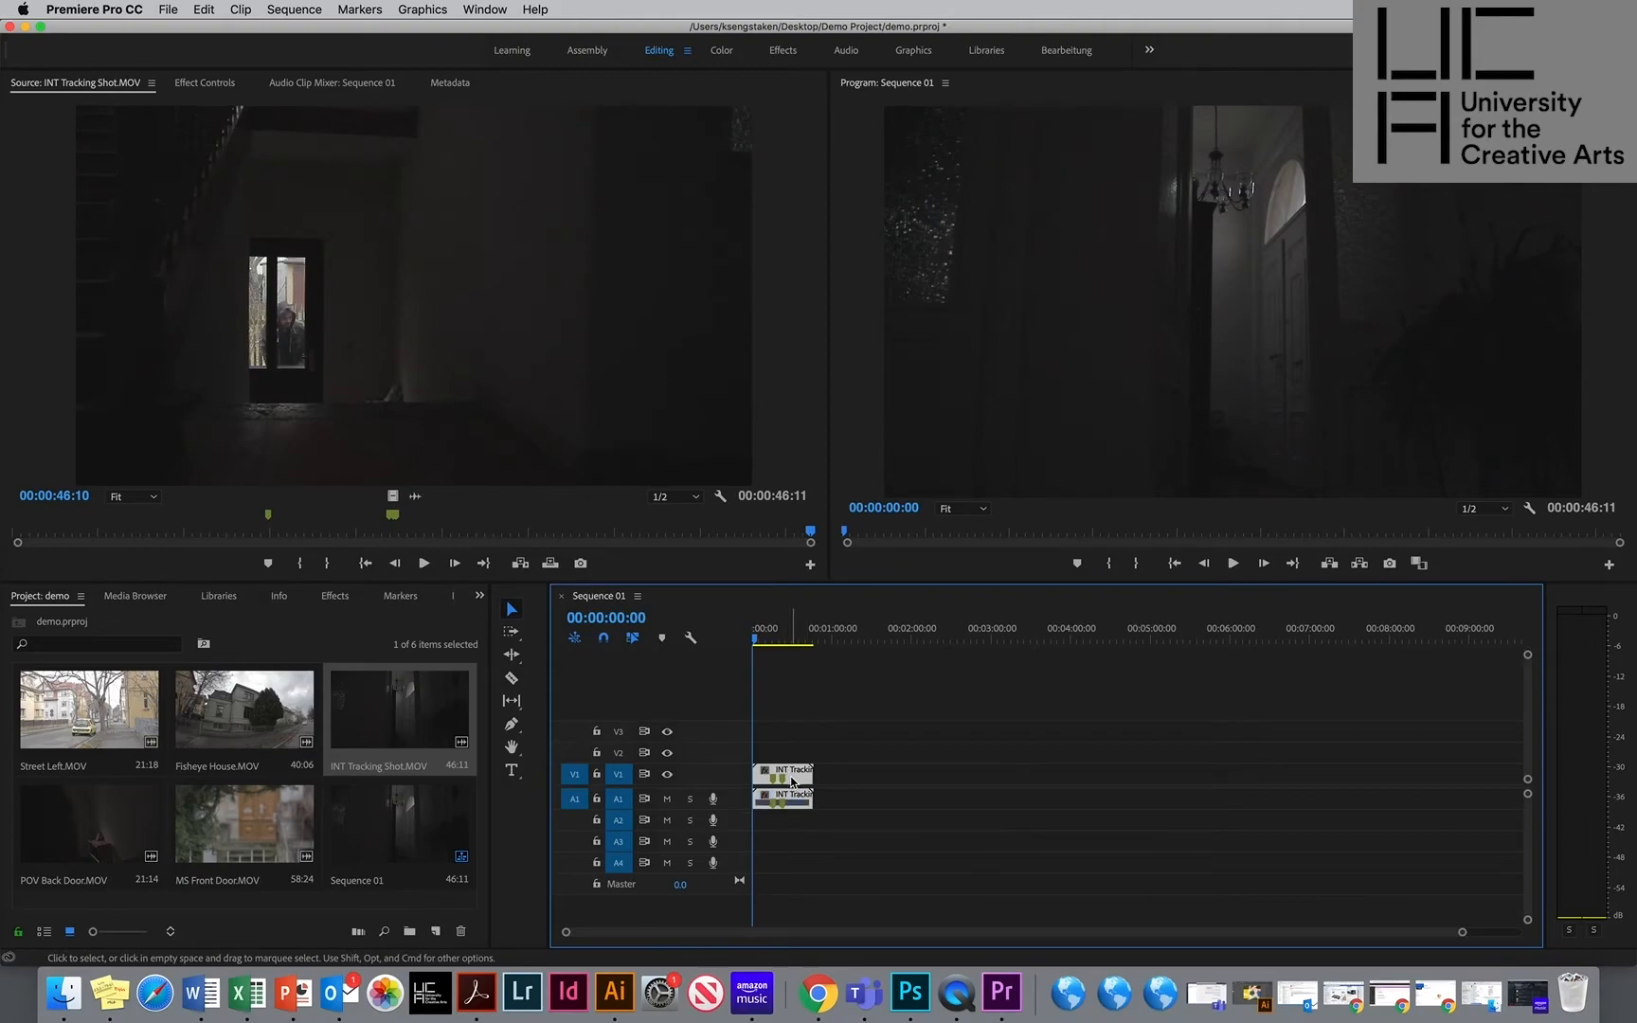
{"action": "mouse_move", "coordinate": [791, 789]}
{"action": "left_mouse_down"}
{"action": "mouse_move", "coordinate": [844, 734]}
{"action": "mouse_move", "coordinate": [905, 744]}
{"action": "mouse_move", "coordinate": [910, 685]}
{"action": "mouse_move", "coordinate": [891, 703]}
{"action": "mouse_move", "coordinate": [896, 769]}
{"action": "mouse_move", "coordinate": [886, 715]}
{"action": "mouse_move", "coordinate": [891, 895]}
{"action": "mouse_move", "coordinate": [886, 734]}
{"action": "mouse_move", "coordinate": [884, 777]}
{"action": "mouse_move", "coordinate": [775, 779]}
{"action": "left_mouse_up"}
Stack Fisheye House.MOV on V2 and A2 over the INT Tracking Shot clip, and view the overlap at 00:00:16:18.
{"action": "left_click", "coordinate": [295, 739]}
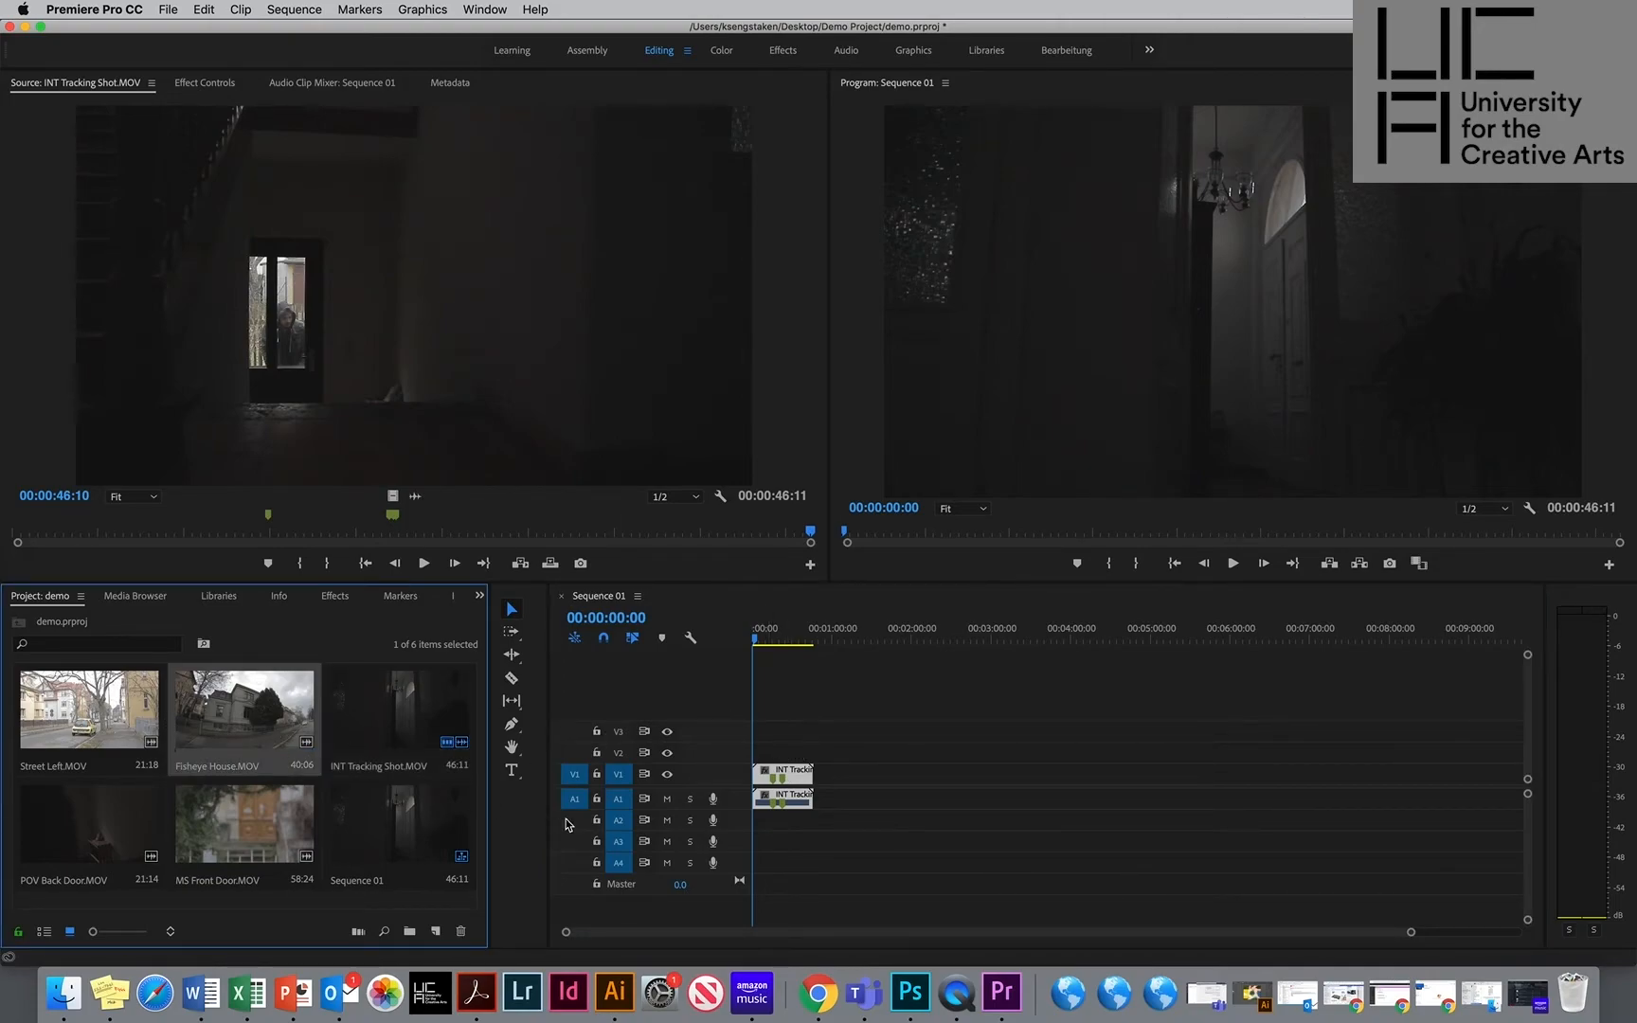
{"action": "left_click_drag", "start_coordinate": [294, 700], "coordinate": [770, 755]}
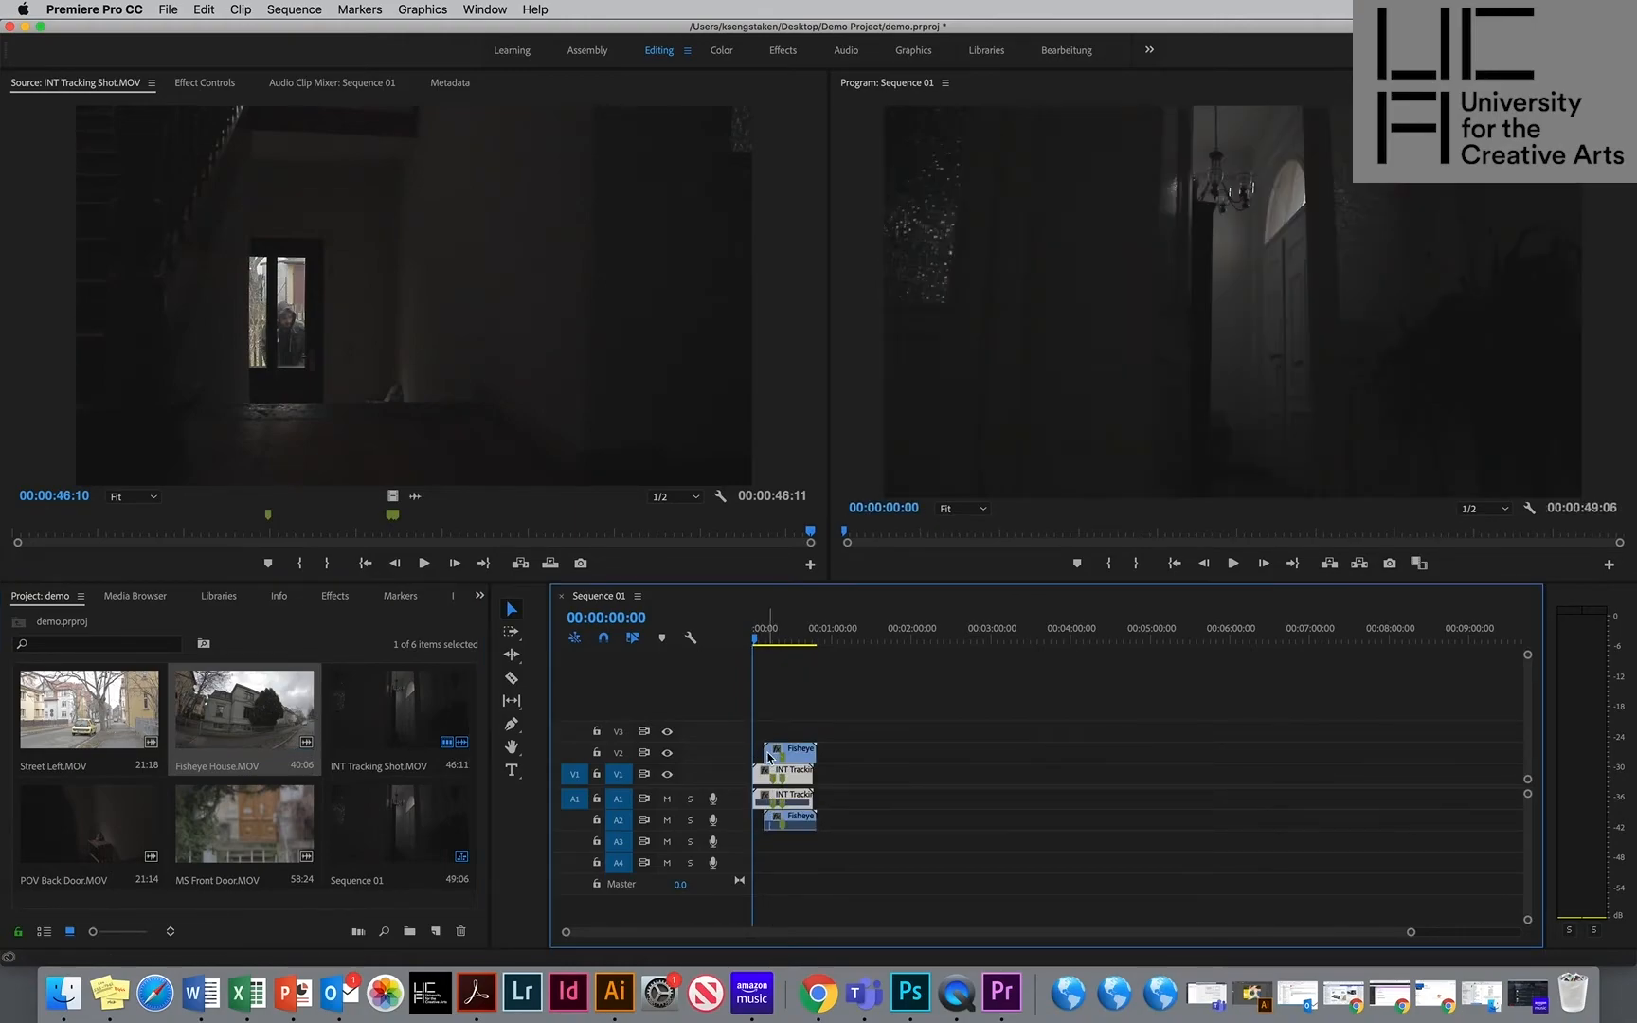
{"action": "left_click", "coordinate": [777, 633]}
{"action": "mouse_move", "coordinate": [775, 632]}
{"action": "left_mouse_down"}
{"action": "mouse_move", "coordinate": [754, 635]}
{"action": "mouse_move", "coordinate": [780, 638]}
{"action": "left_mouse_up"}
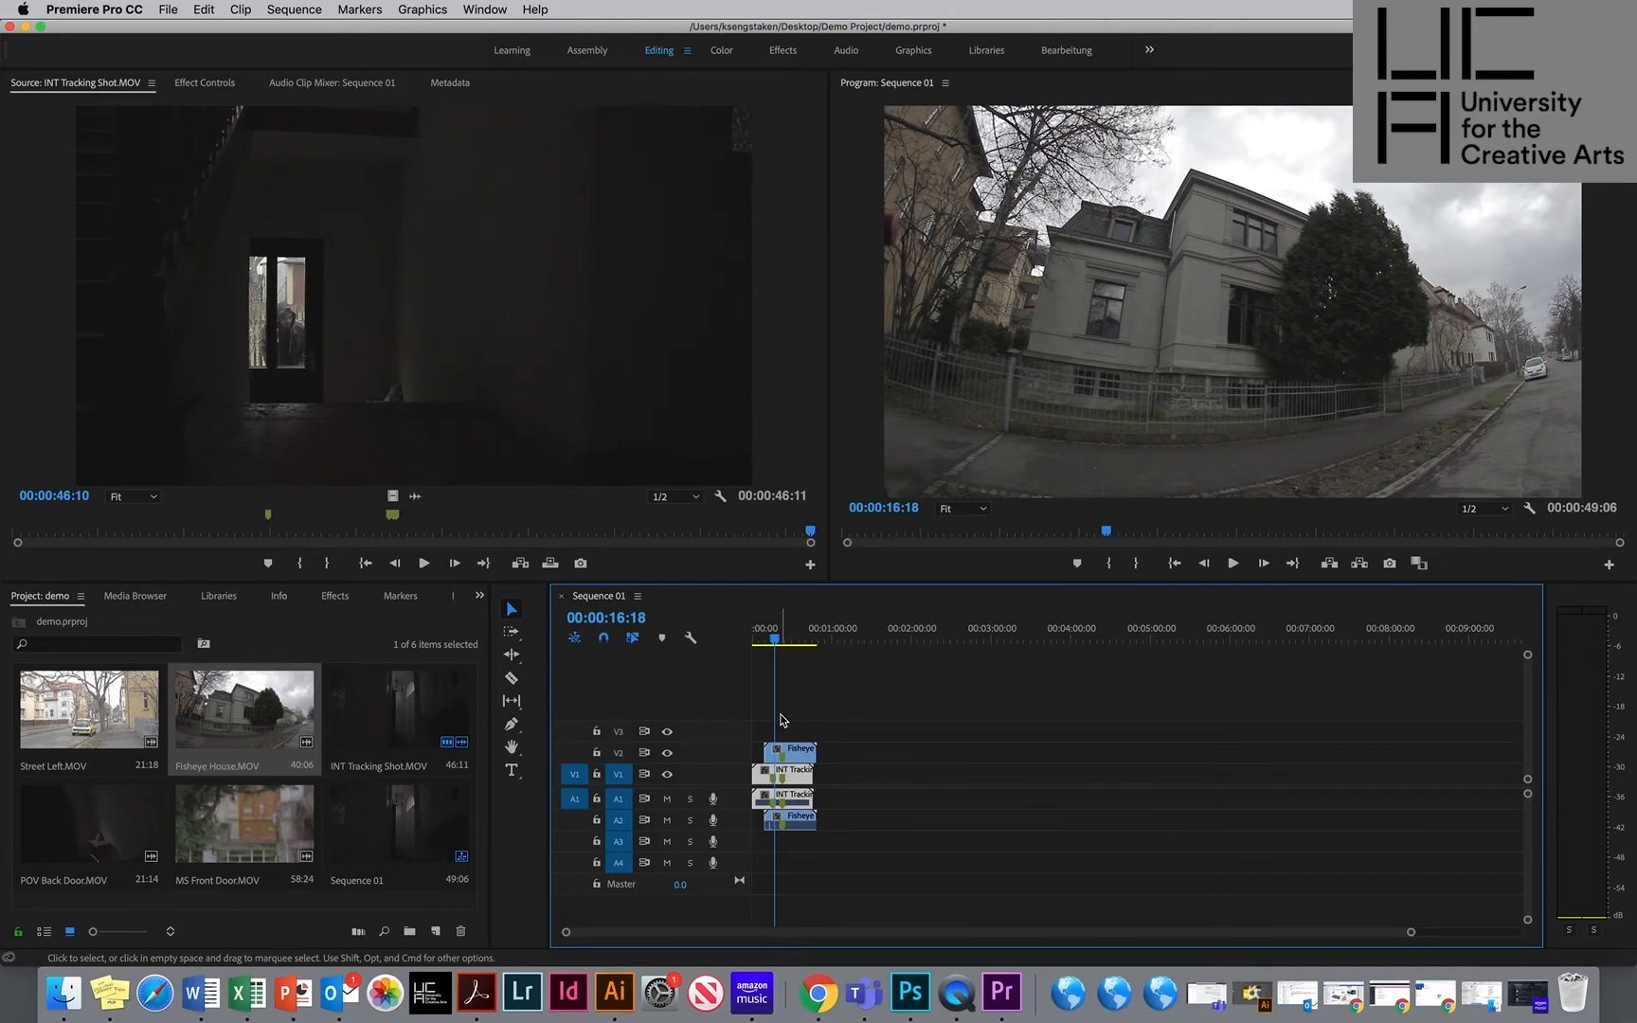
Delete the Fisheye House clip from Sequence 01.
{"action": "left_click", "coordinate": [800, 767]}
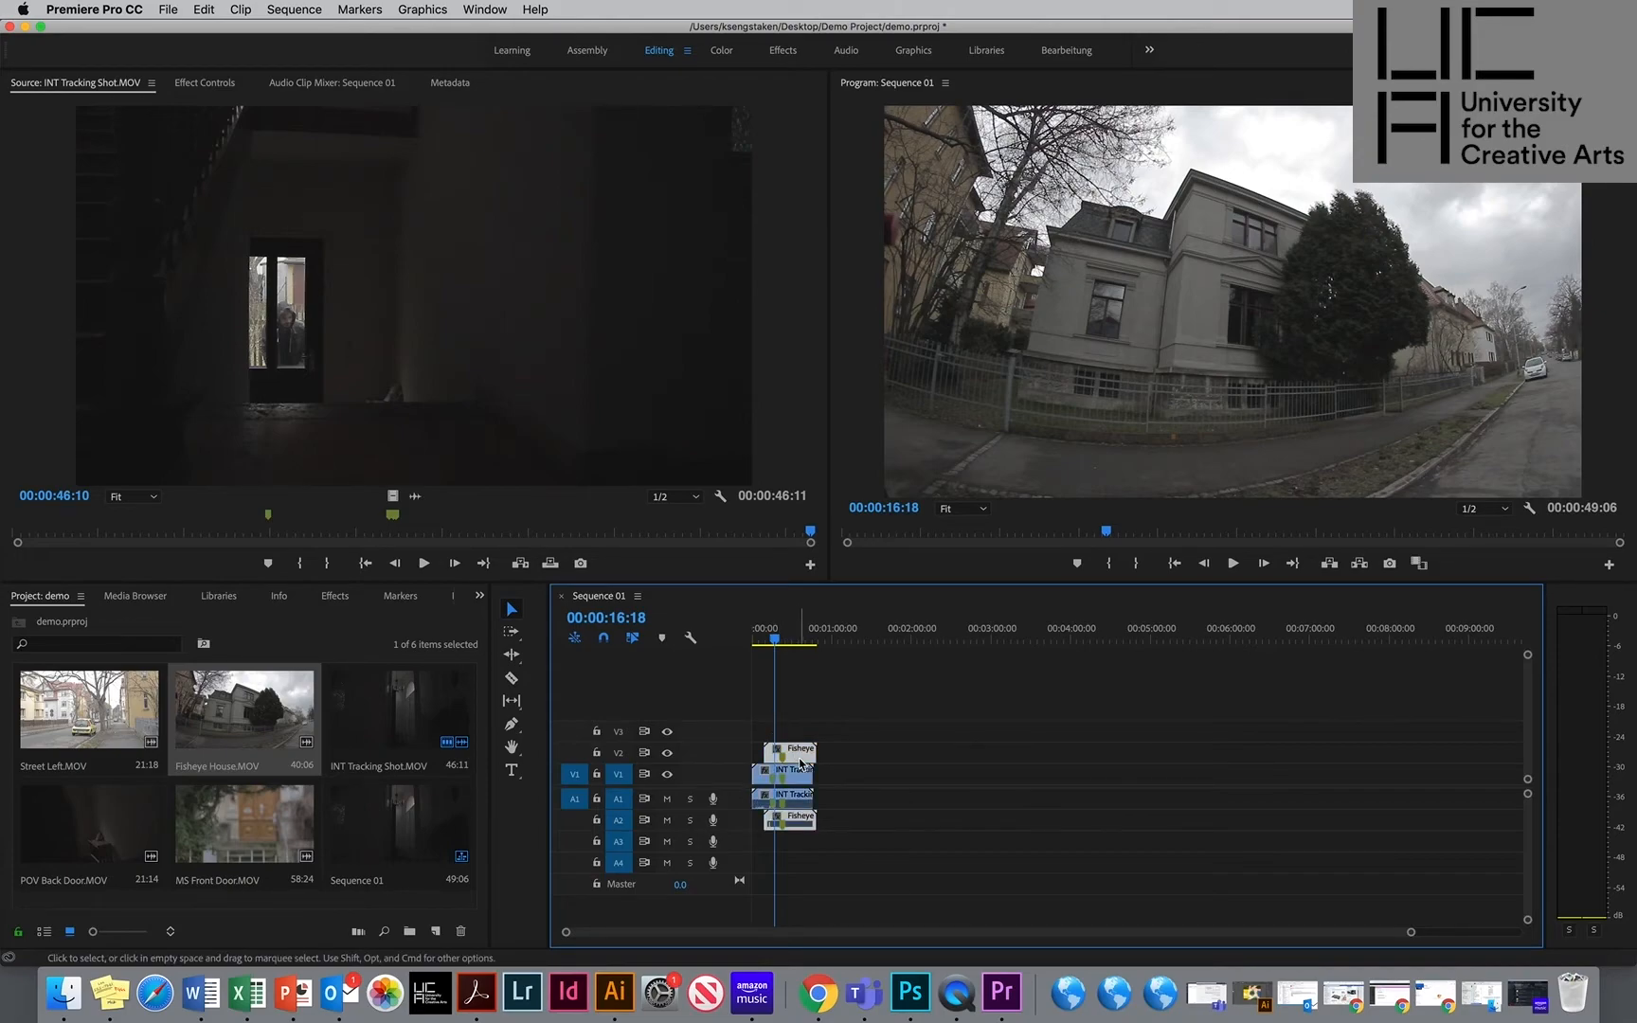
{"action": "key", "text": "Delete"}
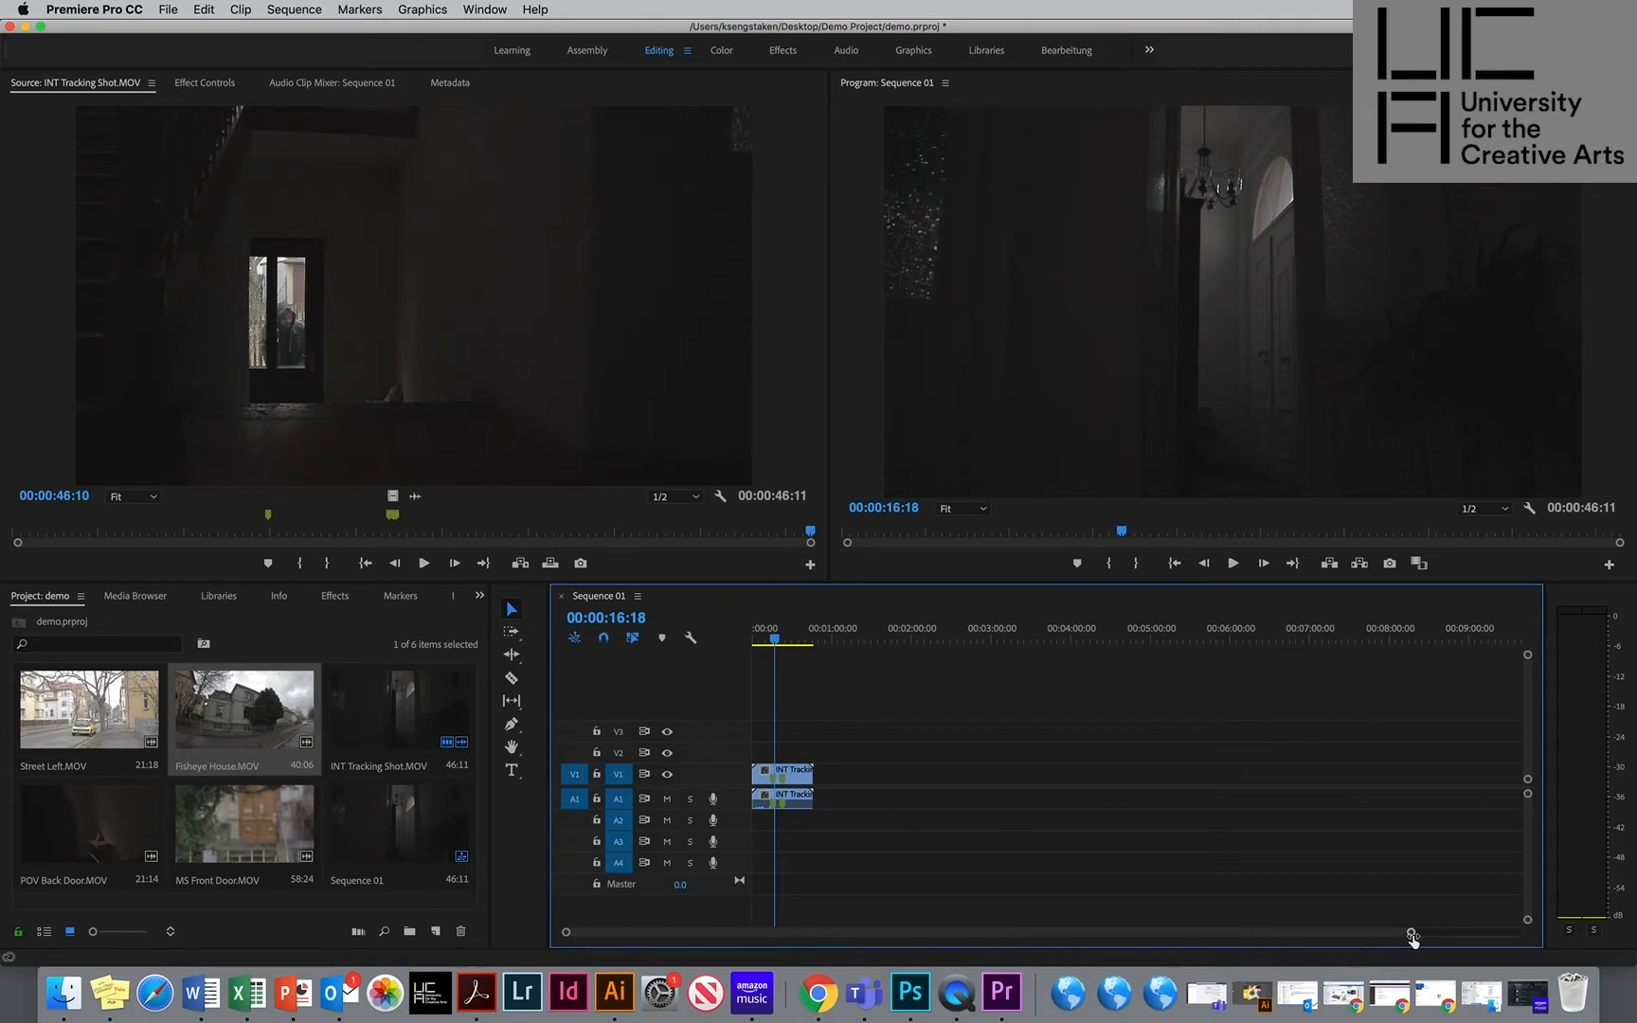
Hide video track V1 in Sequence 01 and show it again, and move the playhead to 00:00:09:13.
{"action": "left_click_drag", "start_coordinate": [1411, 938], "coordinate": [1112, 955]}
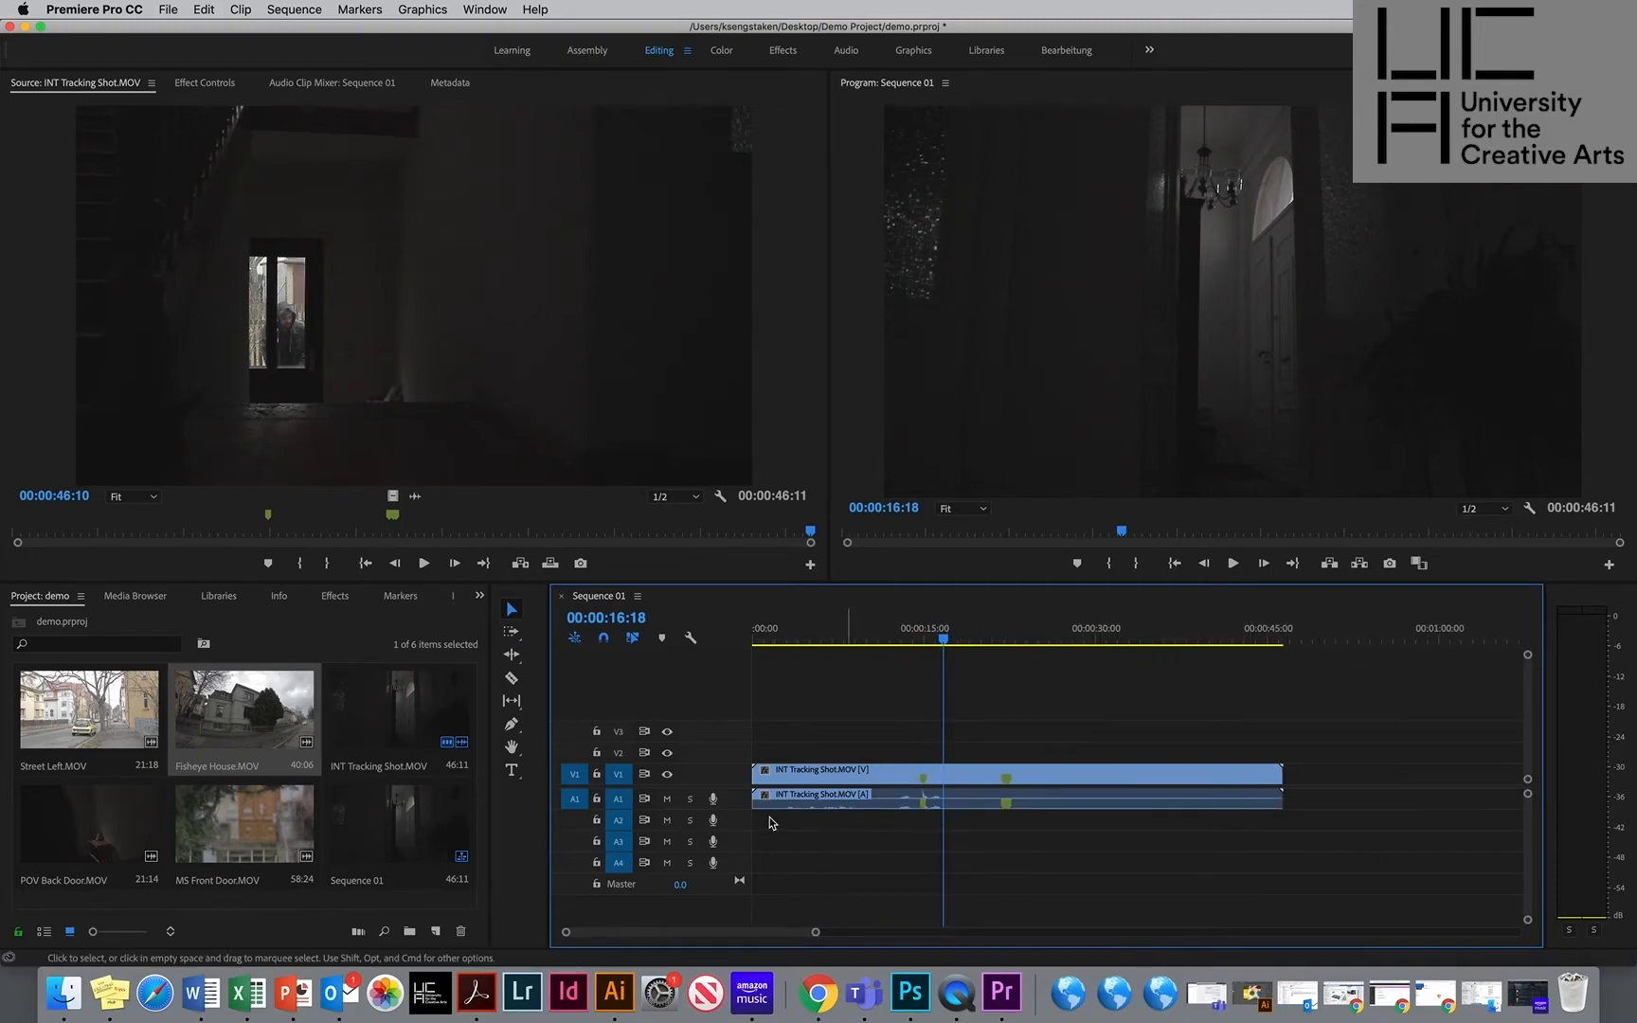
{"action": "left_click", "coordinate": [667, 775]}
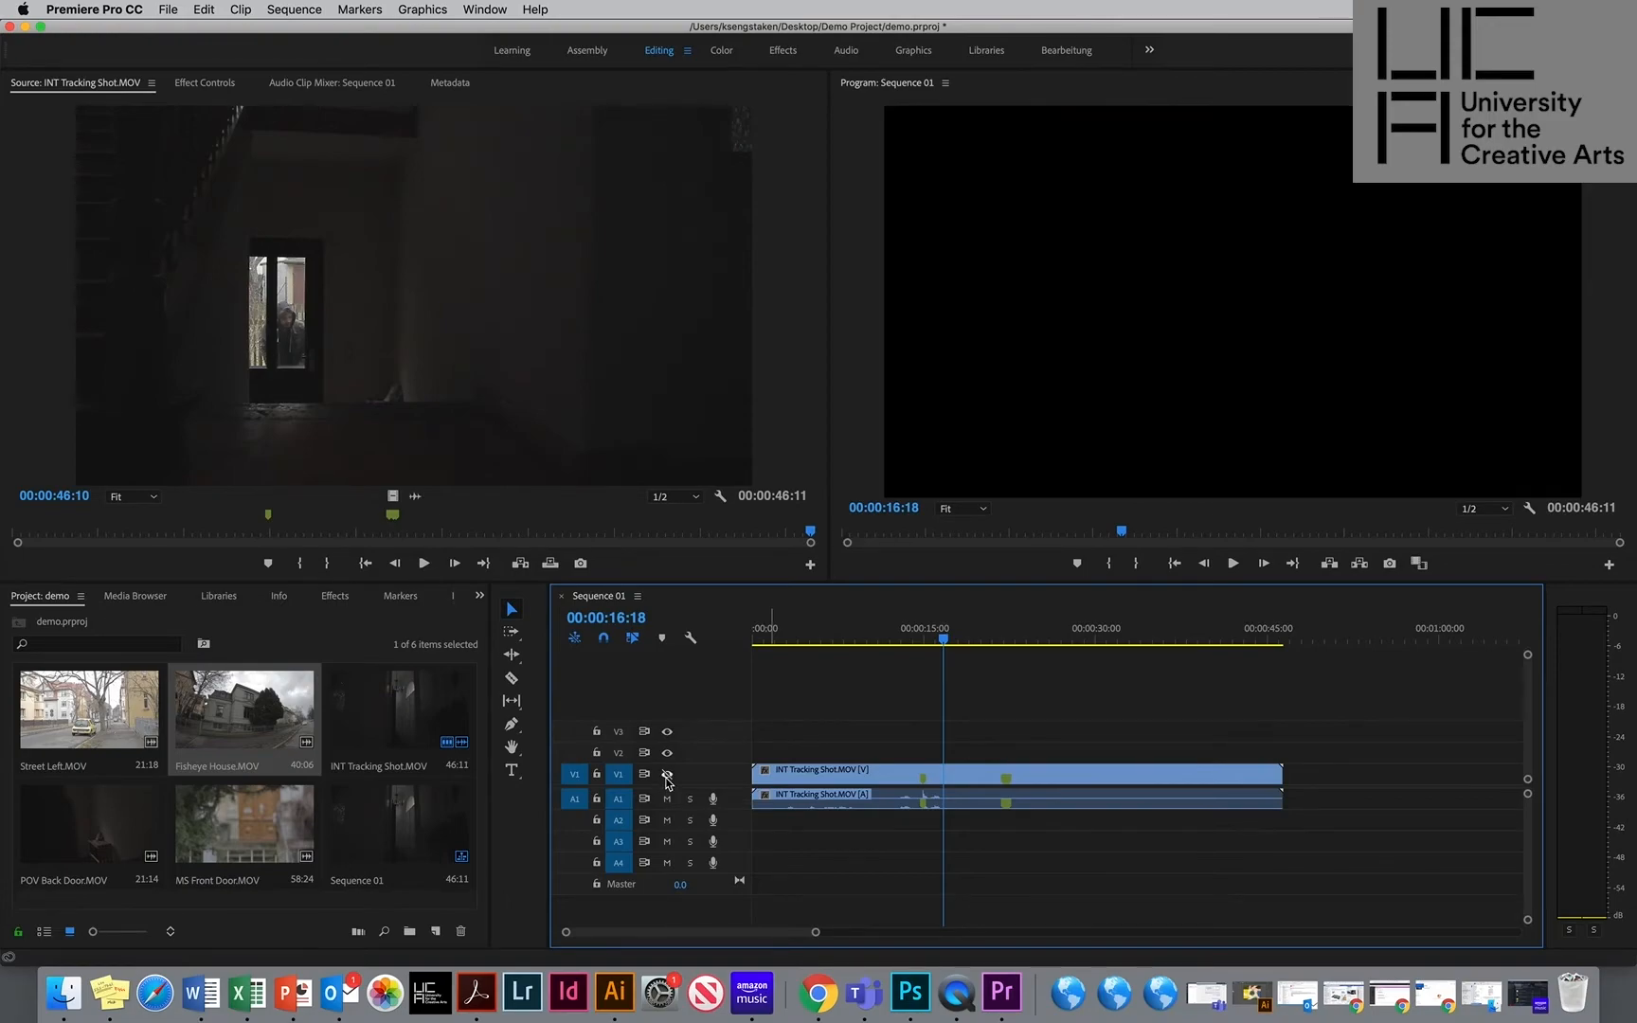
{"action": "left_click", "coordinate": [667, 775]}
{"action": "left_click", "coordinate": [667, 776]}
{"action": "left_click", "coordinate": [667, 775]}
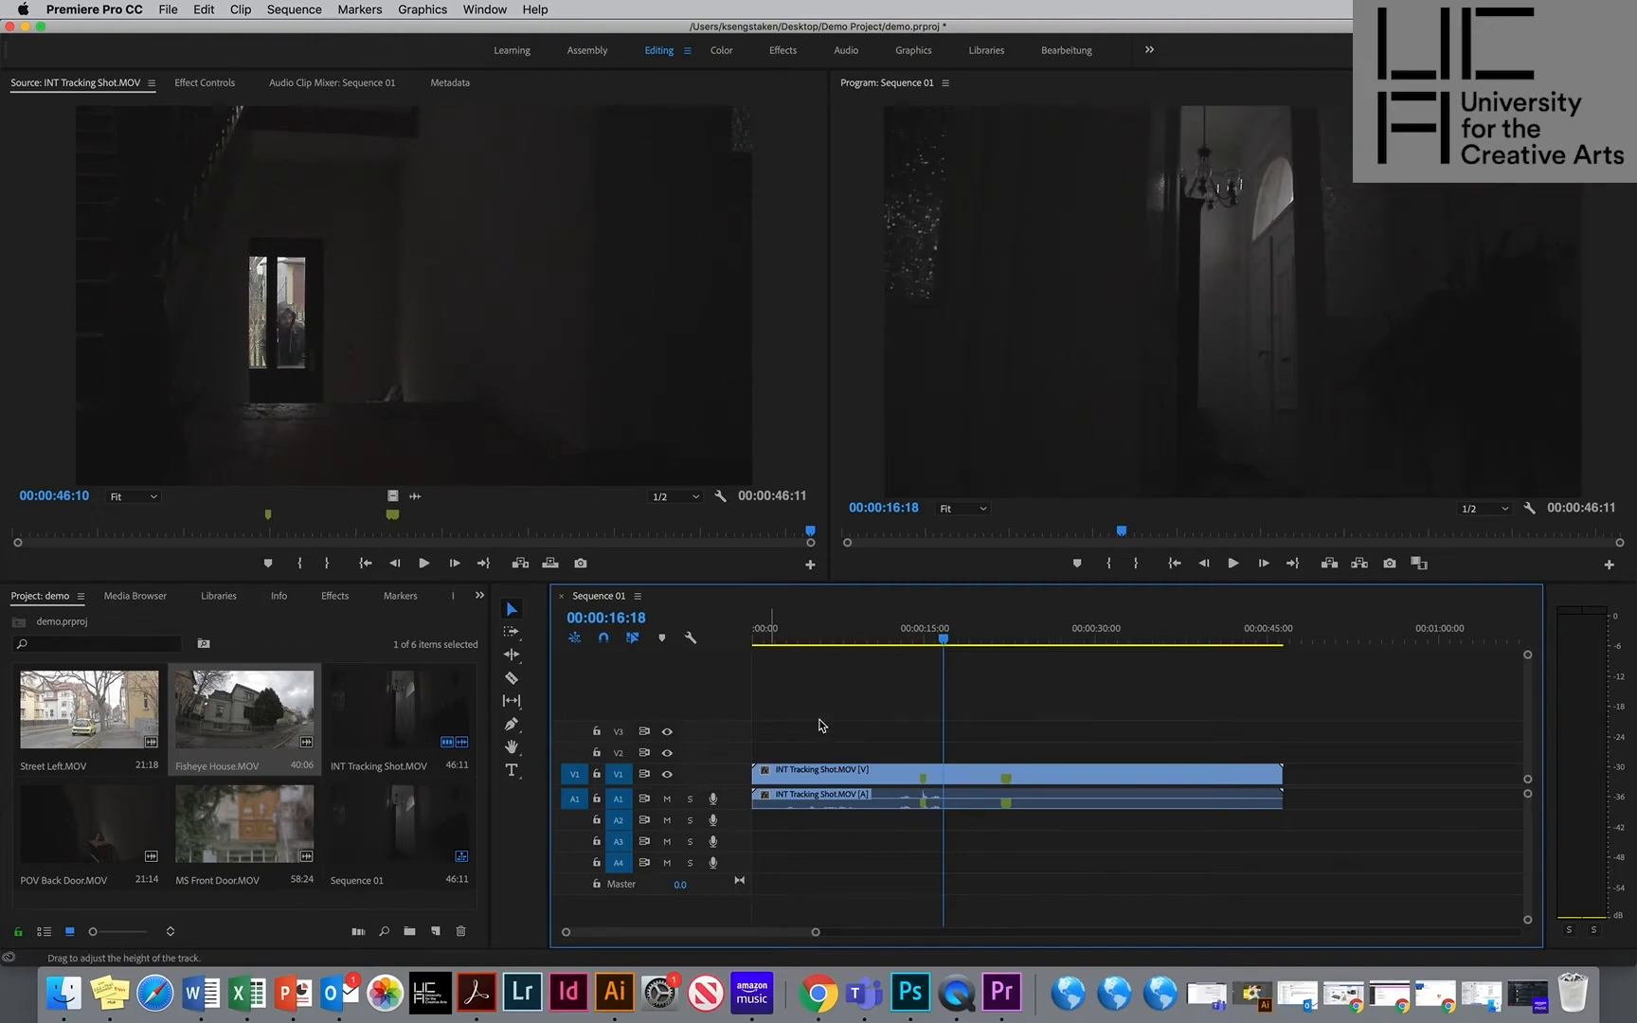
{"action": "left_click_drag", "start_coordinate": [1314, 639], "coordinate": [865, 642]}
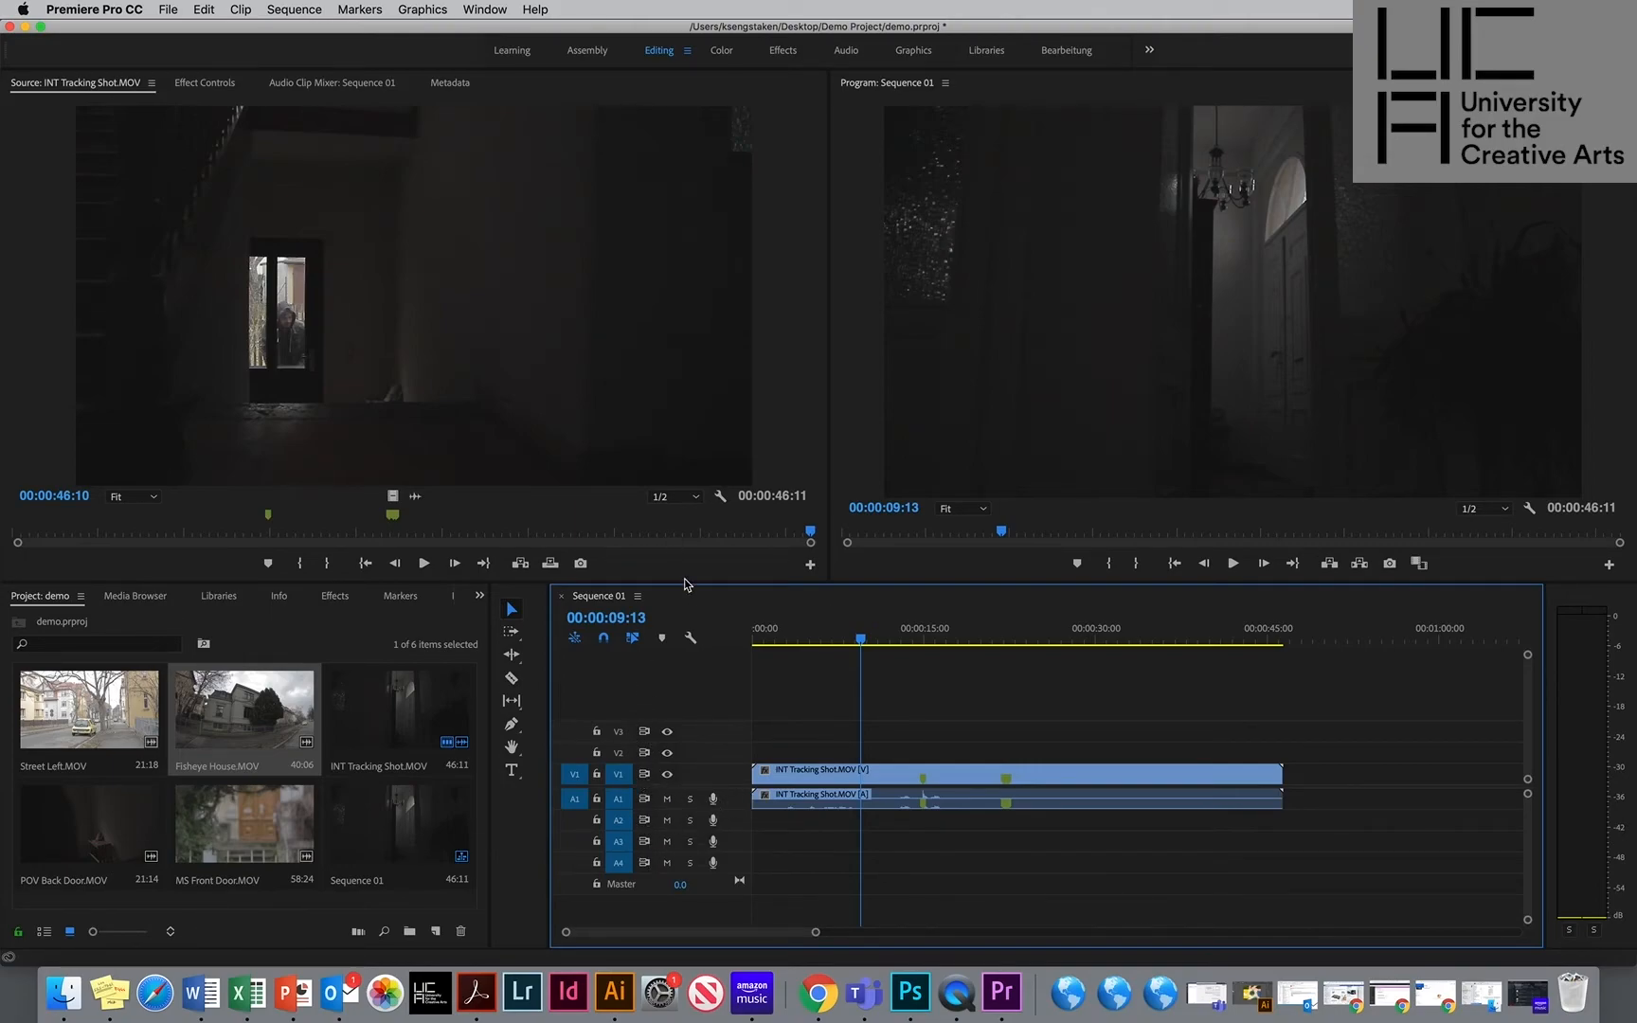
Mute and unmute audio track A1, and switch its solo on and off.
{"action": "left_click", "coordinate": [667, 800]}
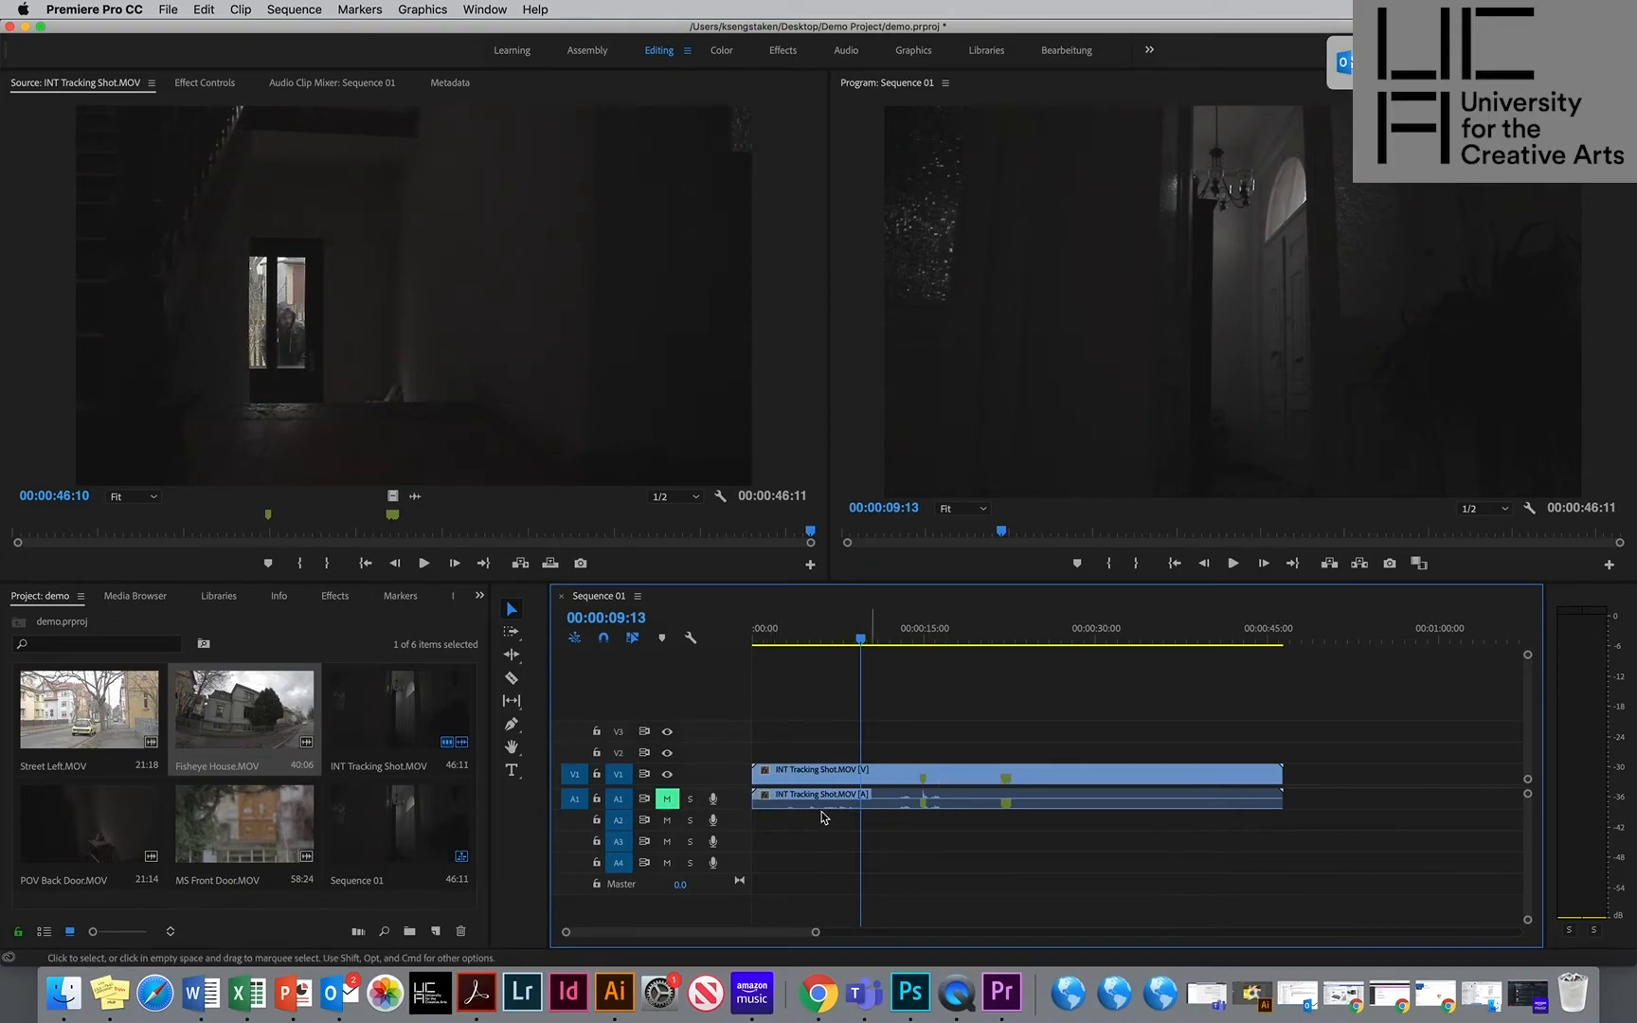
{"action": "left_click", "coordinate": [669, 801]}
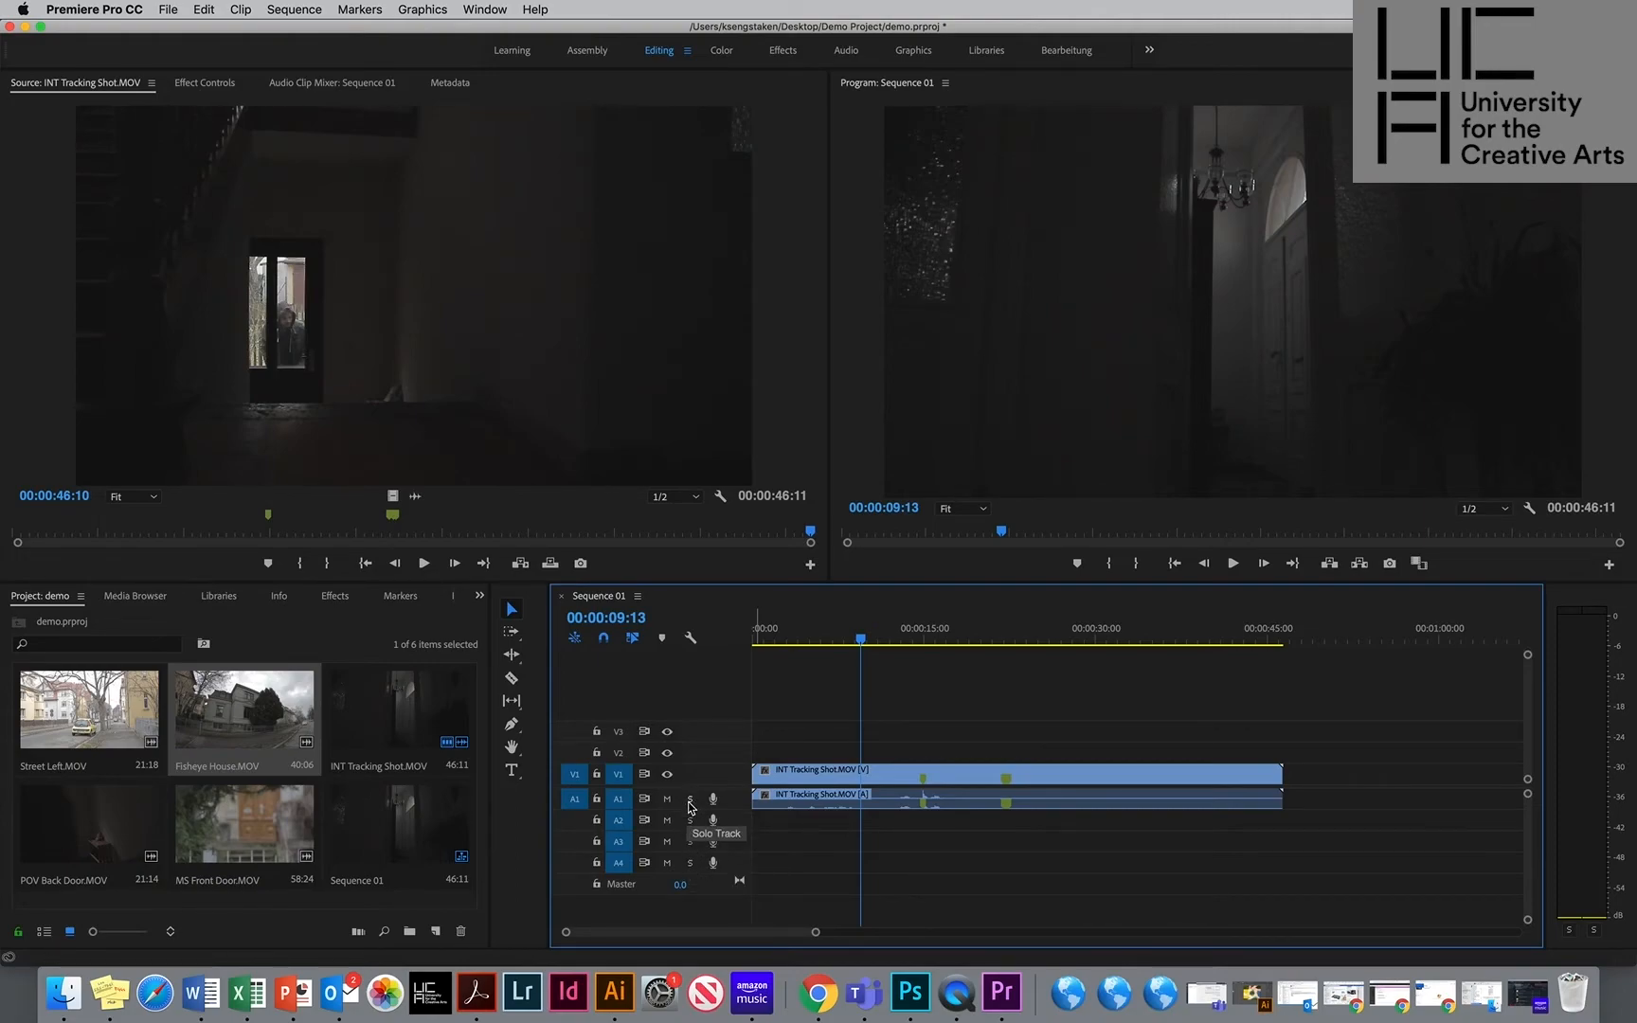
{"action": "left_click", "coordinate": [689, 801]}
{"action": "left_click", "coordinate": [689, 800]}
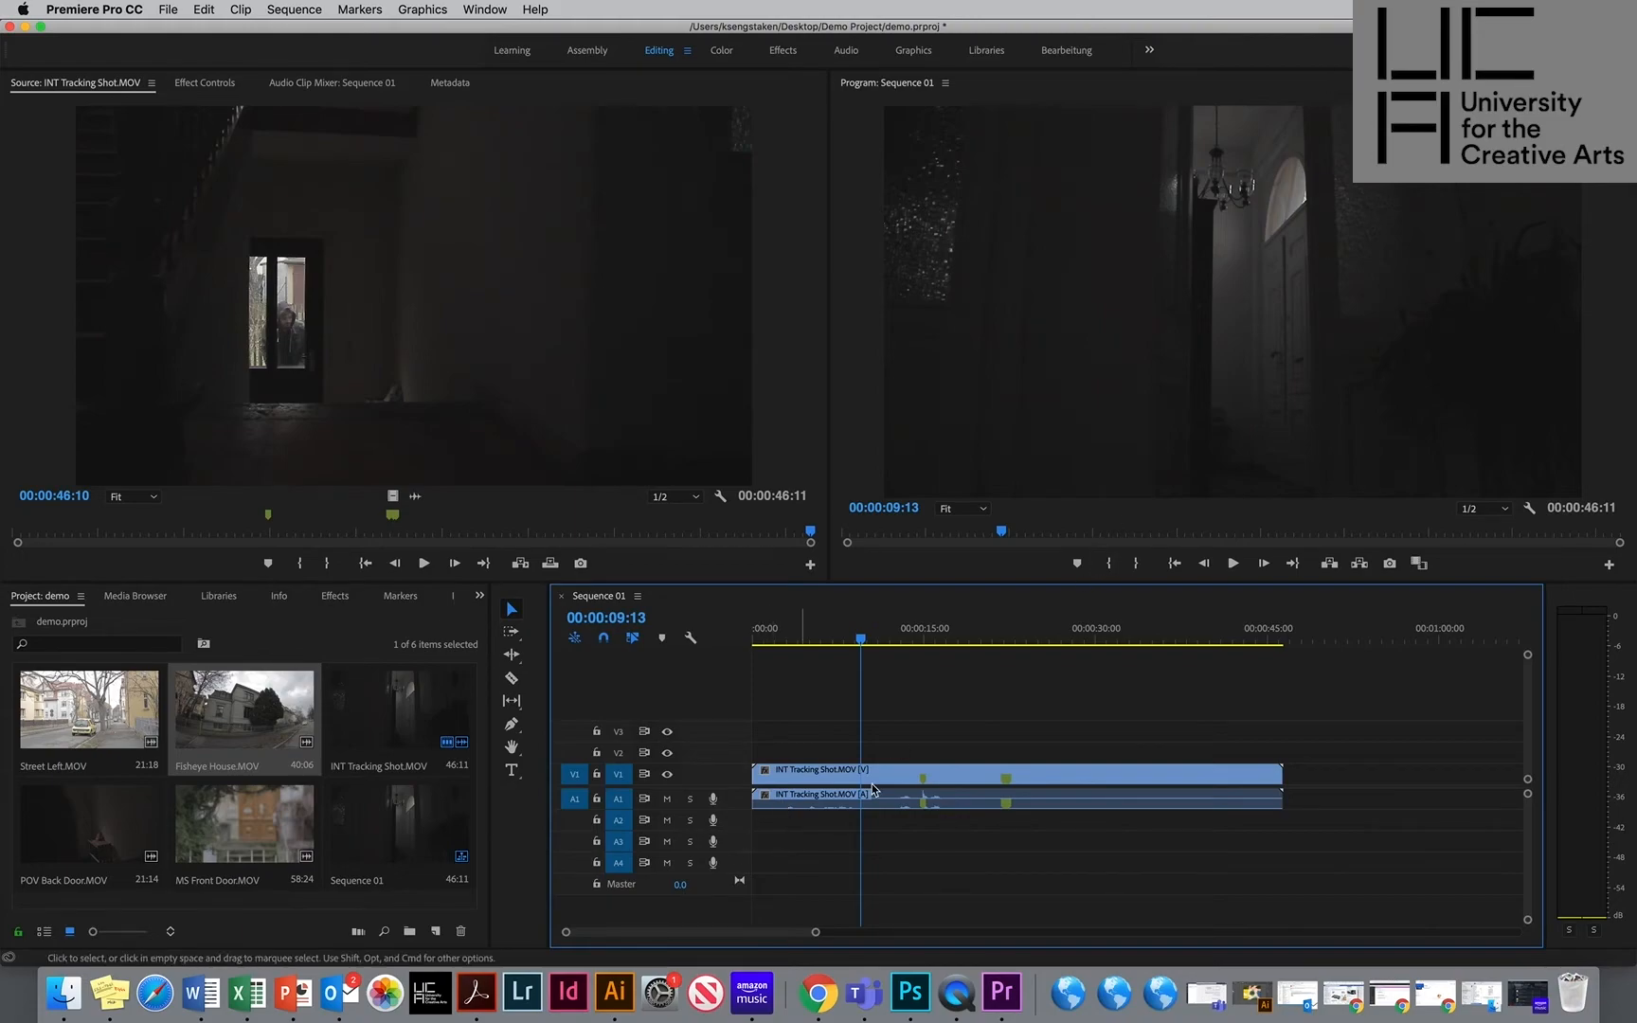
Start a voice-over recording on audio track A2 and cancel it during the countdown, twice.
{"action": "left_click", "coordinate": [714, 820]}
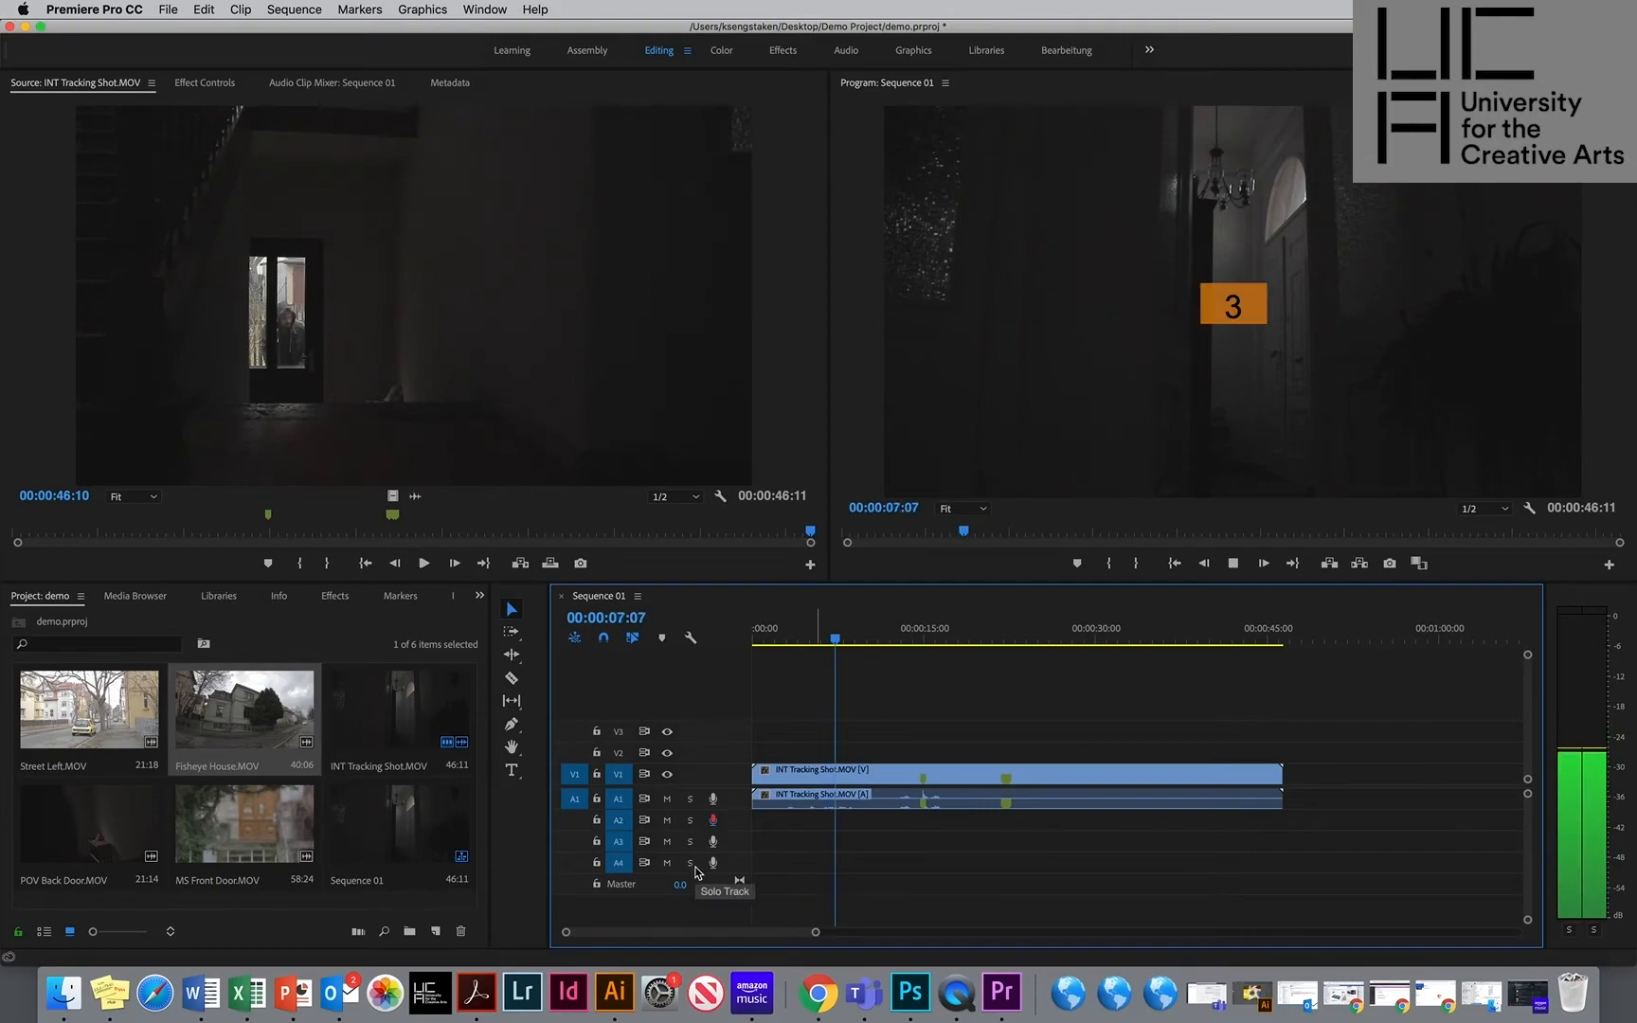
{"action": "left_click", "coordinate": [714, 820]}
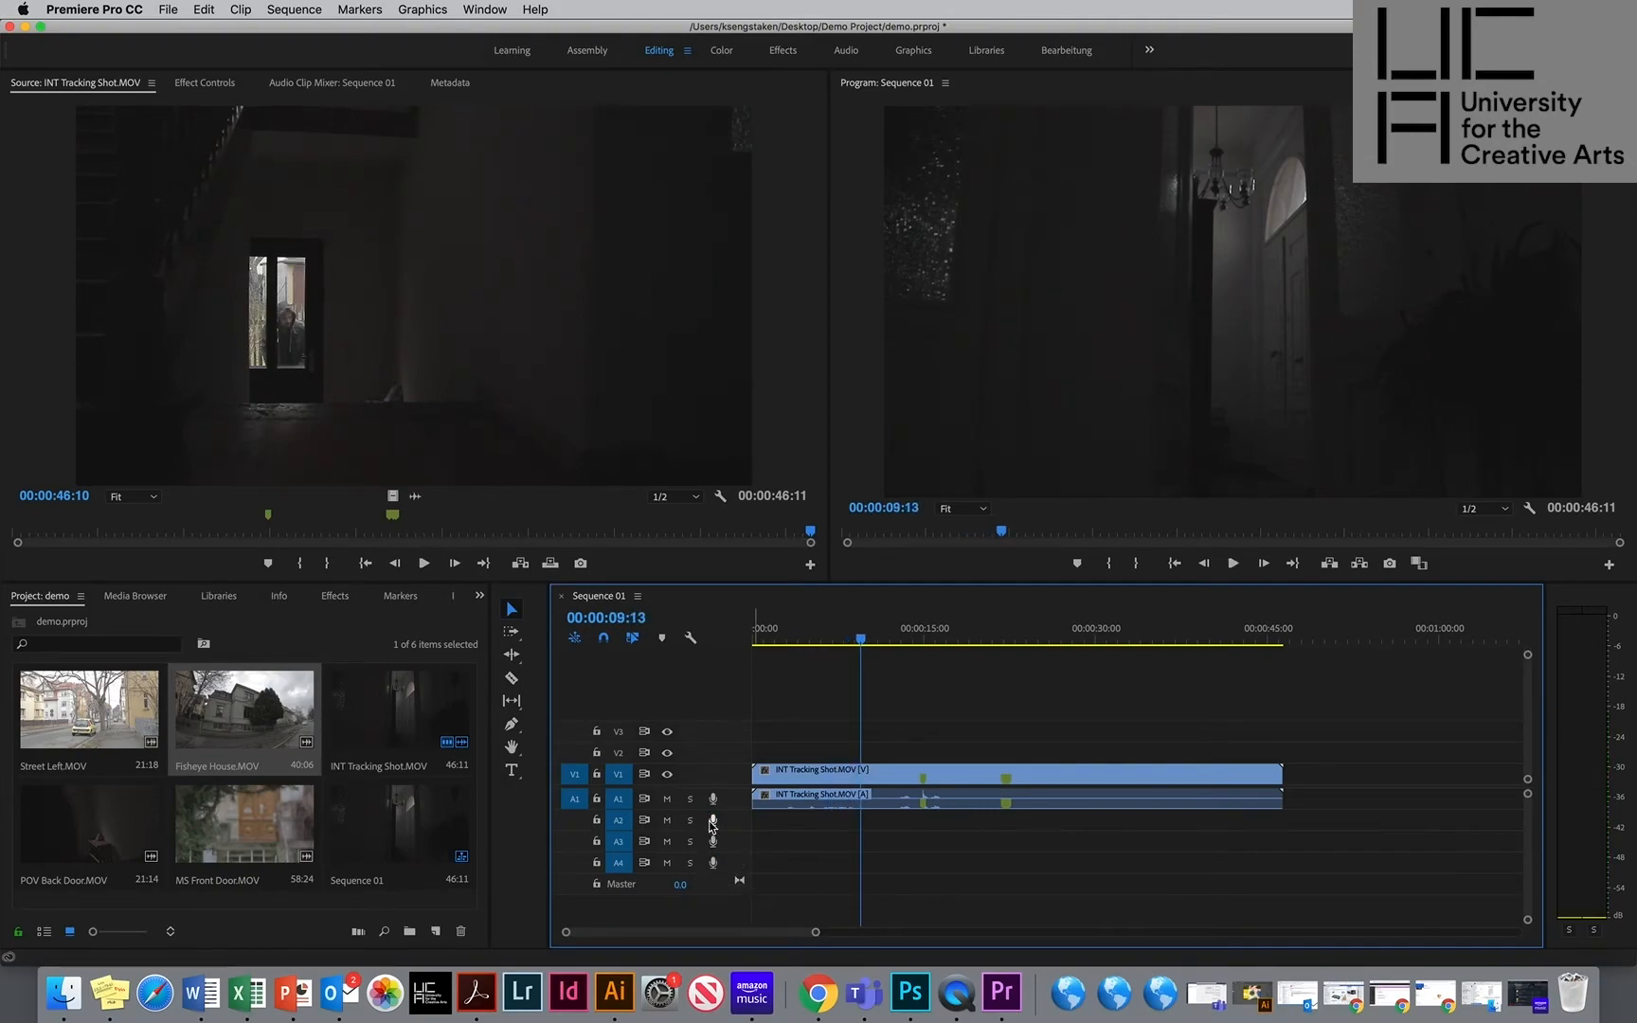
{"action": "left_click", "coordinate": [713, 820]}
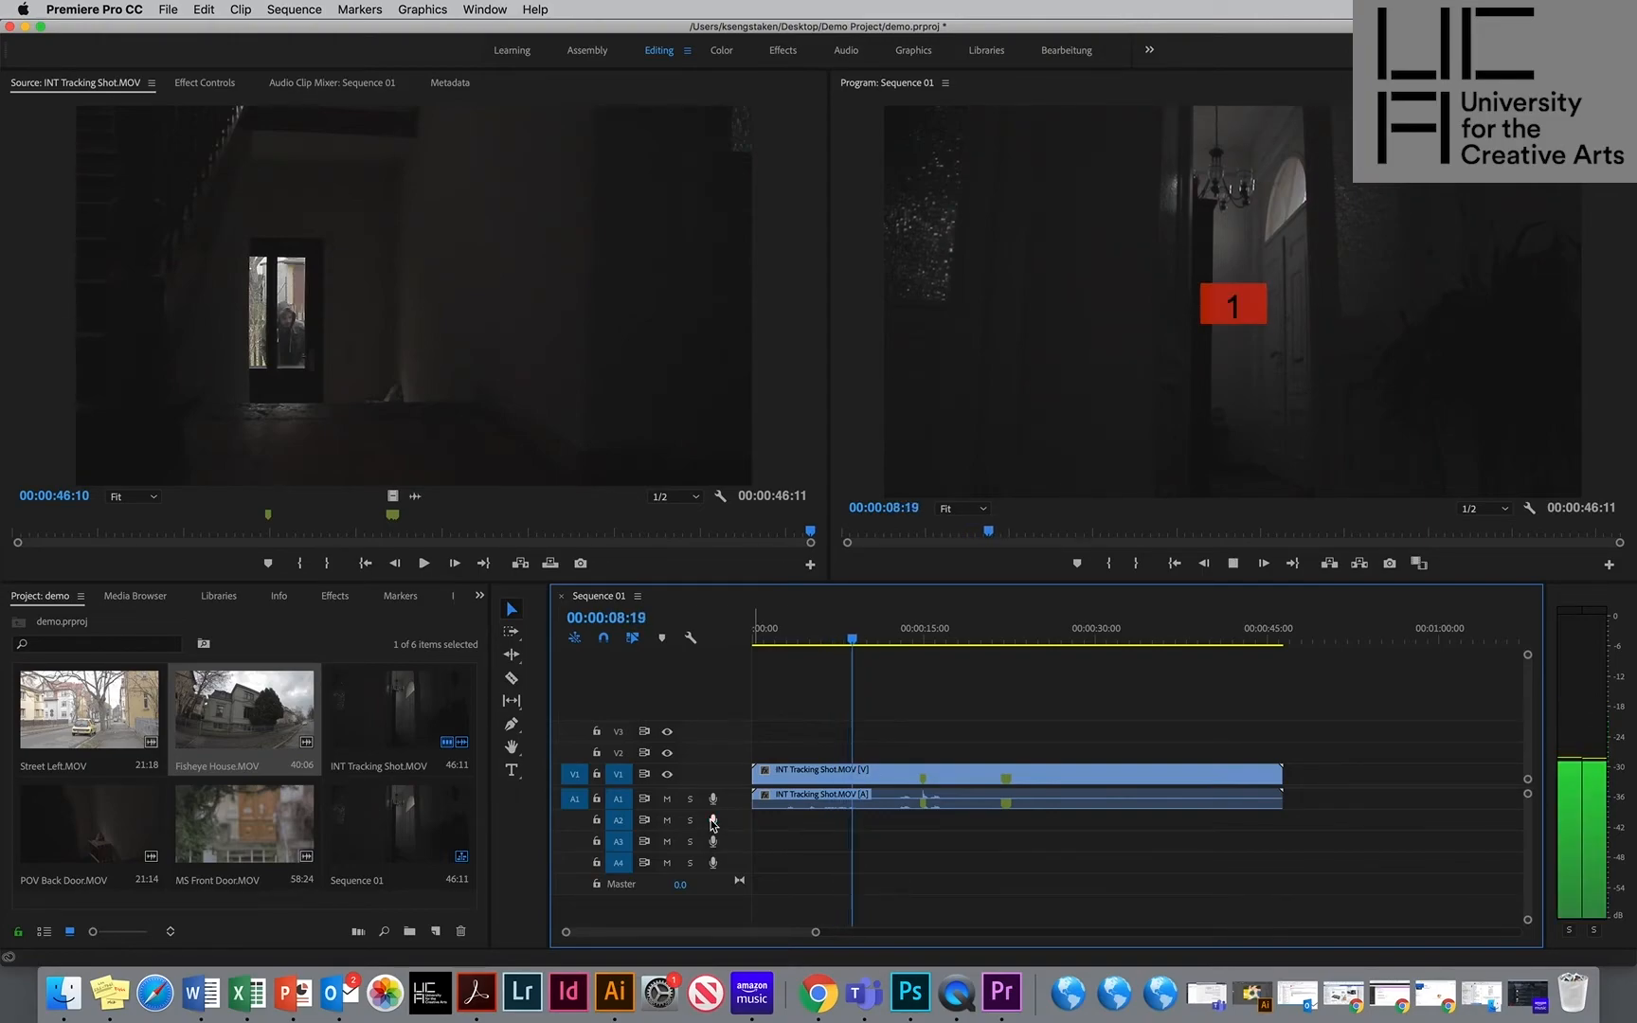
{"action": "left_click", "coordinate": [712, 821]}
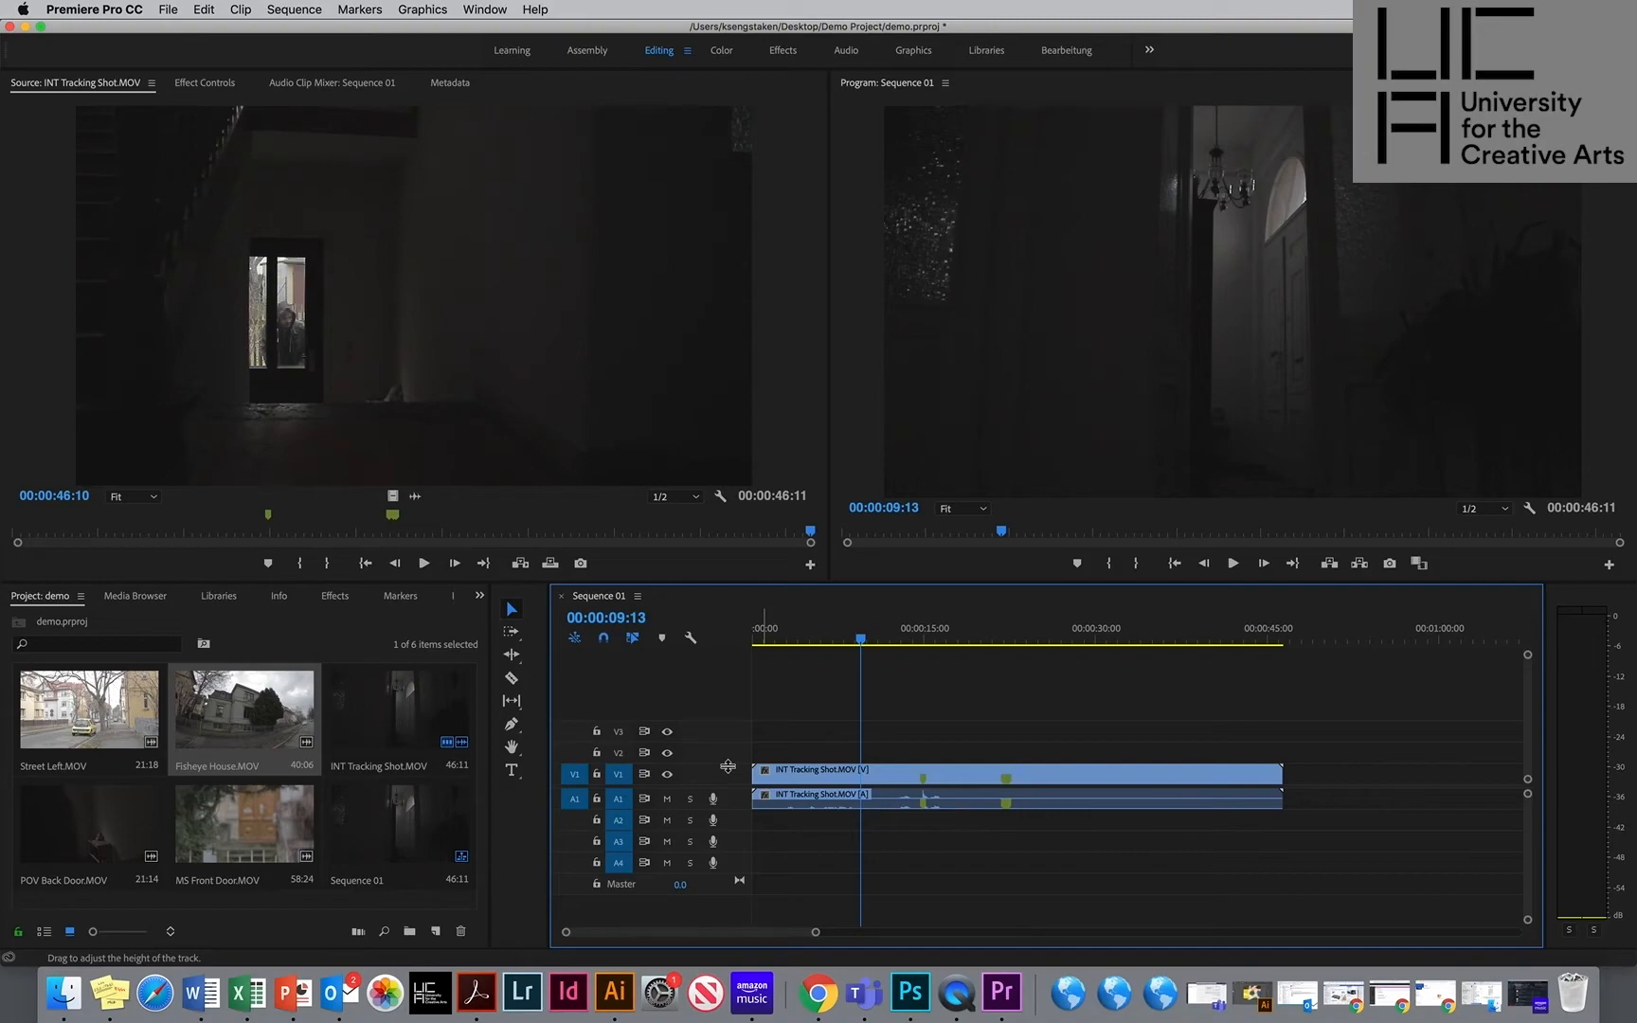
Increase the height of tracks V1 and A1 to show thumbnails and waveforms, and view the timeline display settings.
{"action": "left_click_drag", "start_coordinate": [728, 767], "coordinate": [684, 748]}
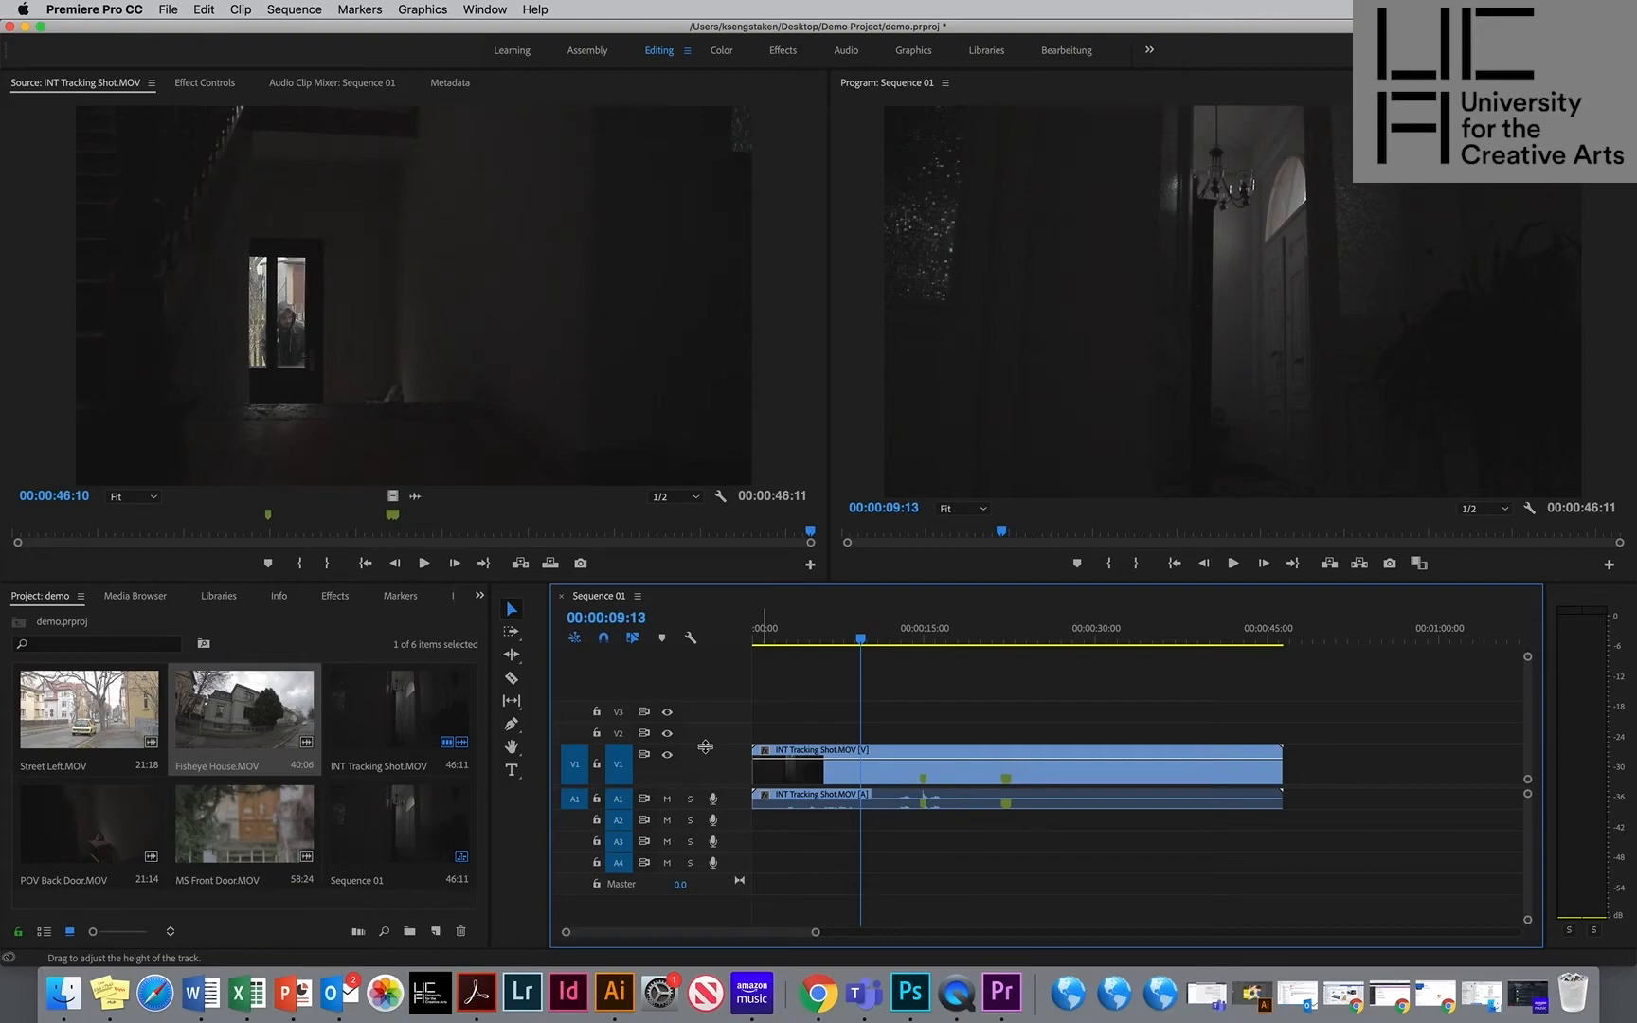
{"action": "left_click_drag", "start_coordinate": [705, 746], "coordinate": [705, 714]}
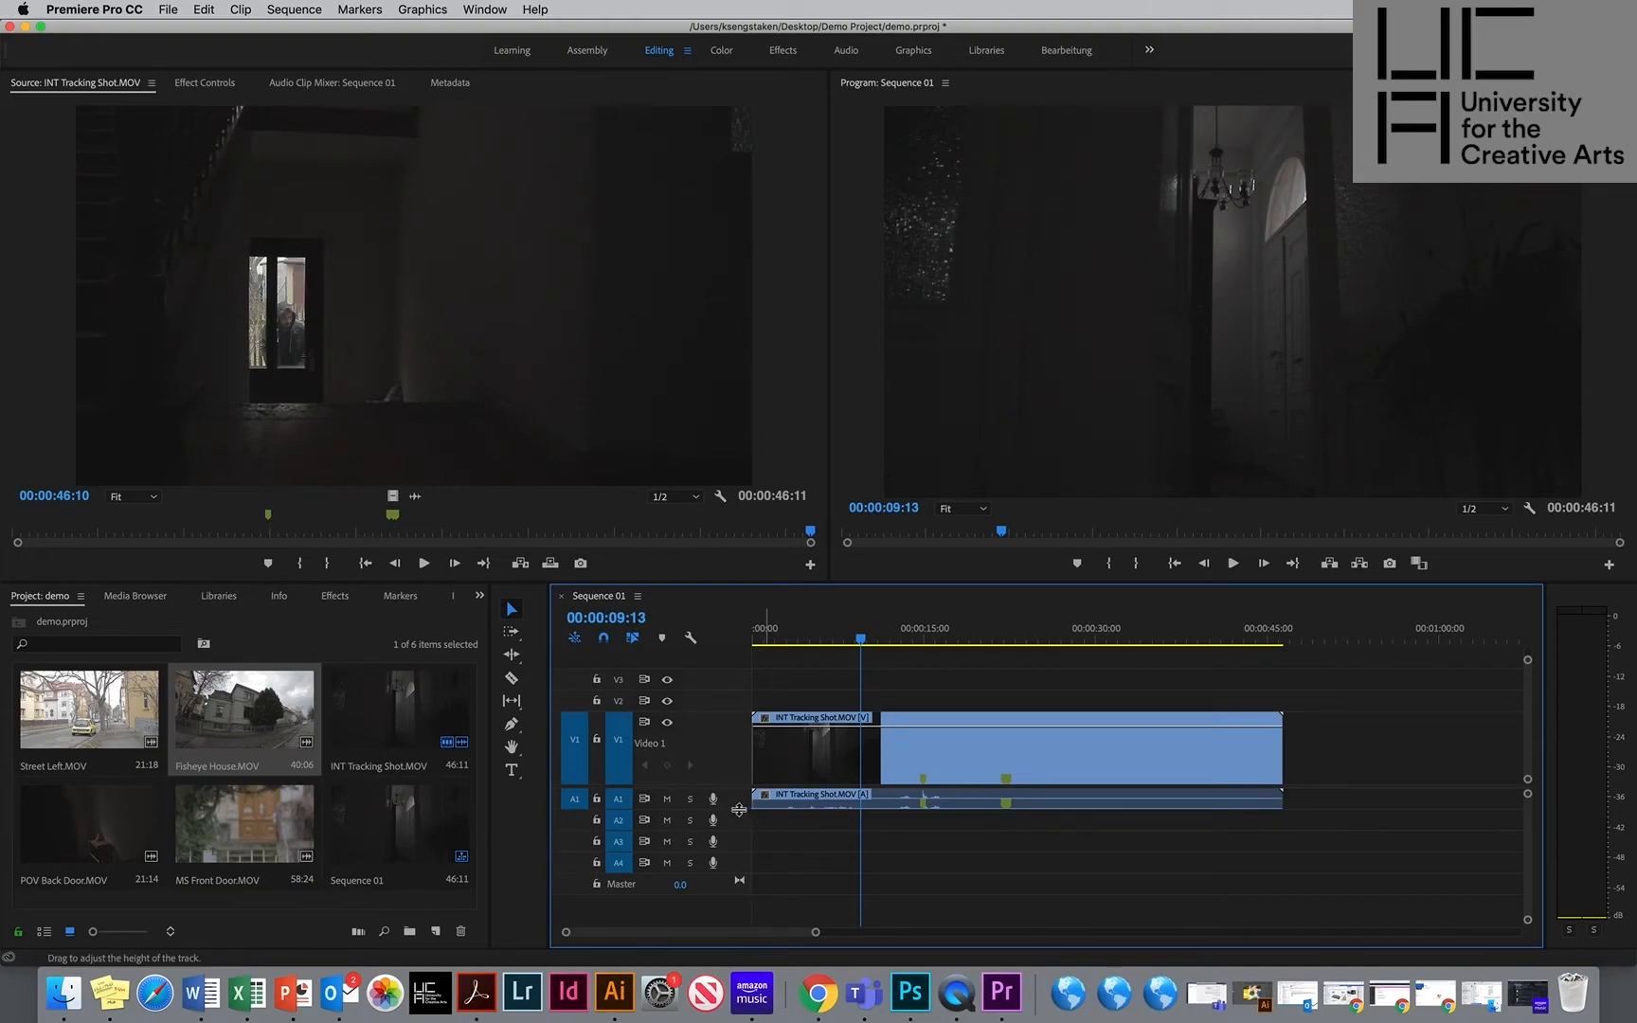
{"action": "left_click_drag", "start_coordinate": [739, 809], "coordinate": [742, 848]}
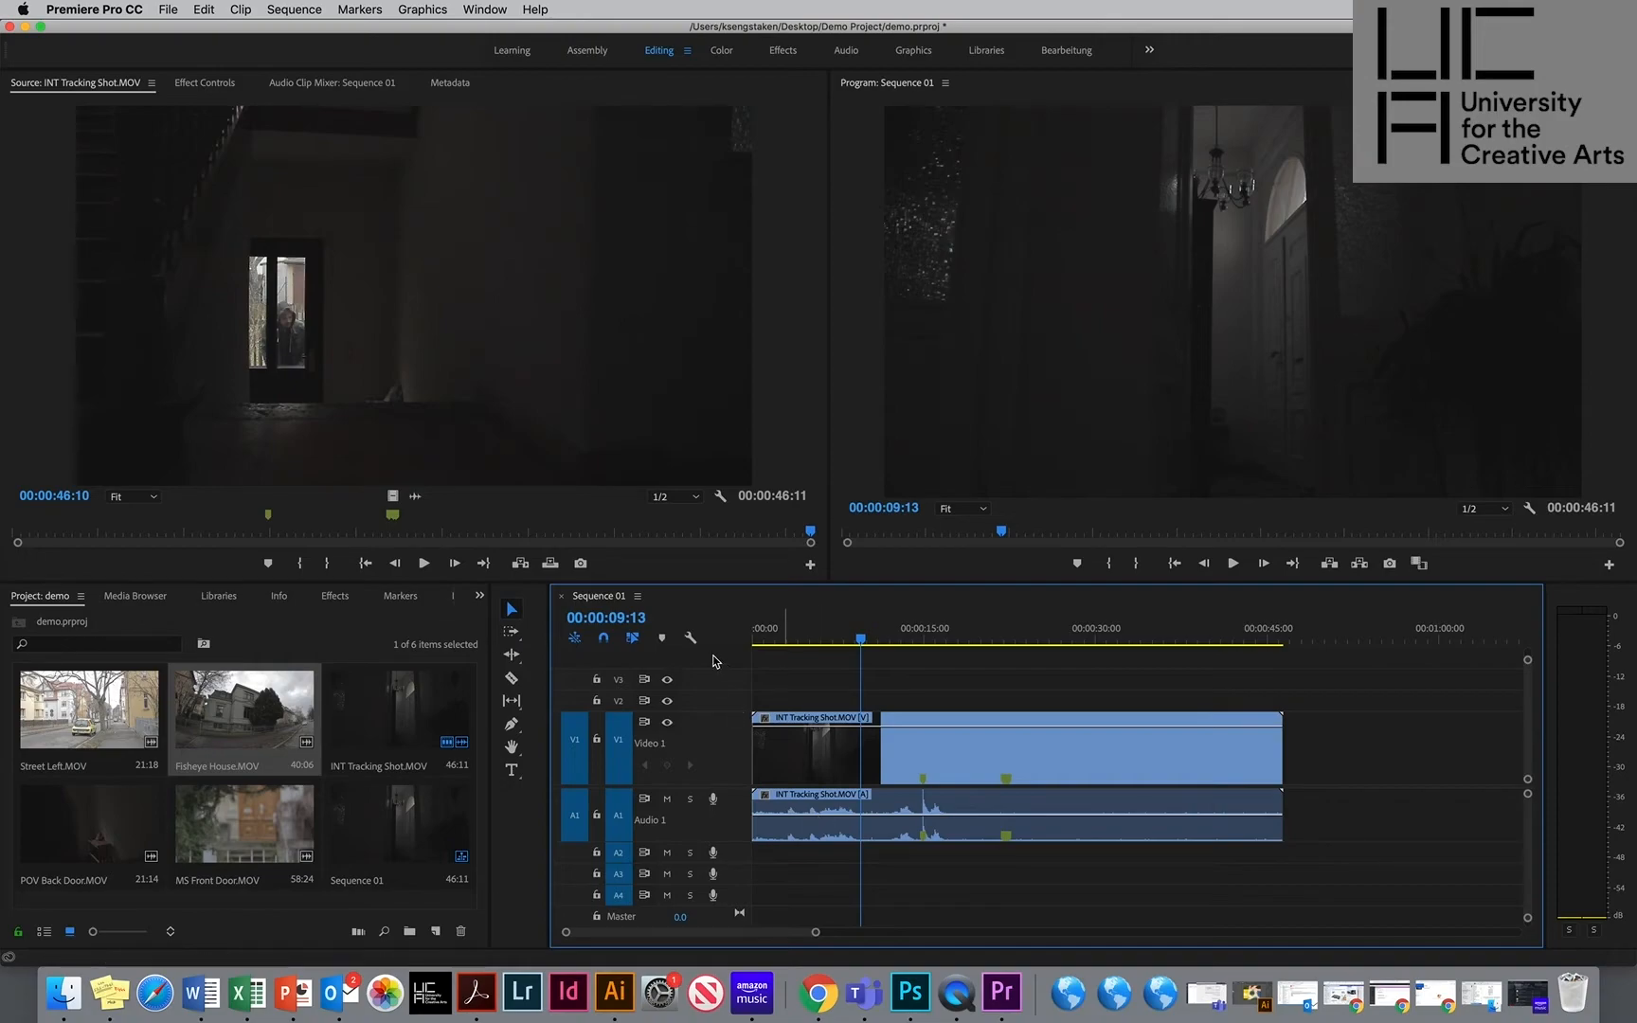
{"action": "left_click", "coordinate": [690, 640]}
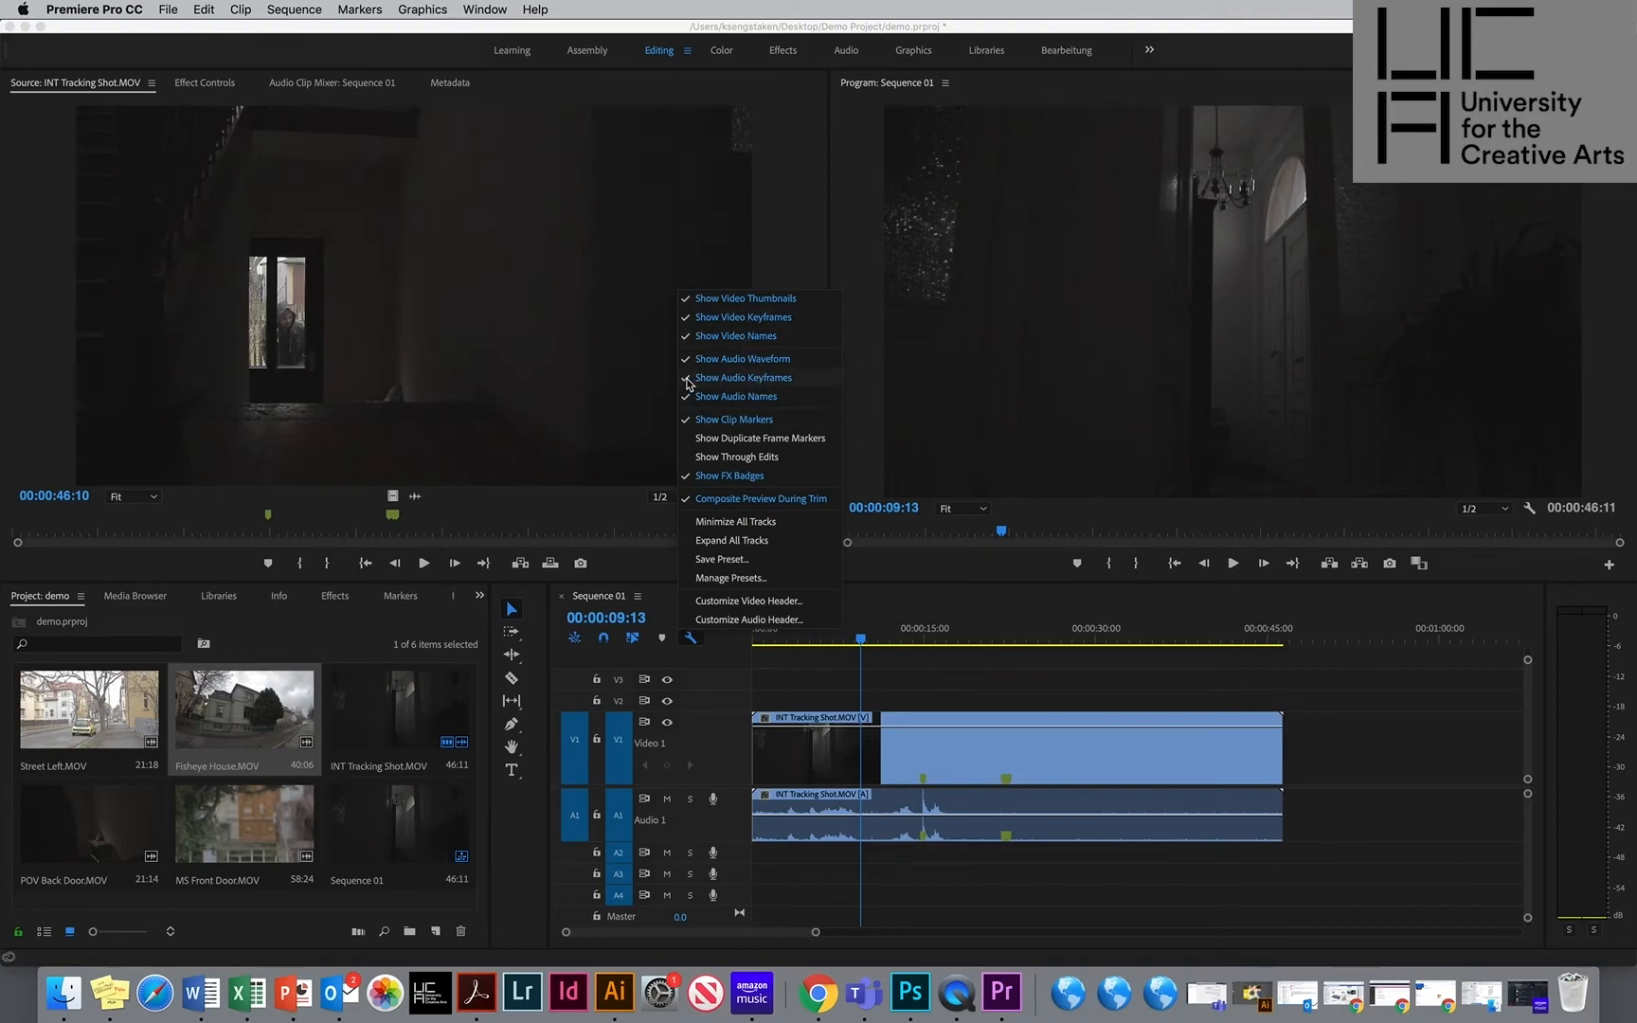
{"action": "left_click", "coordinate": [730, 763]}
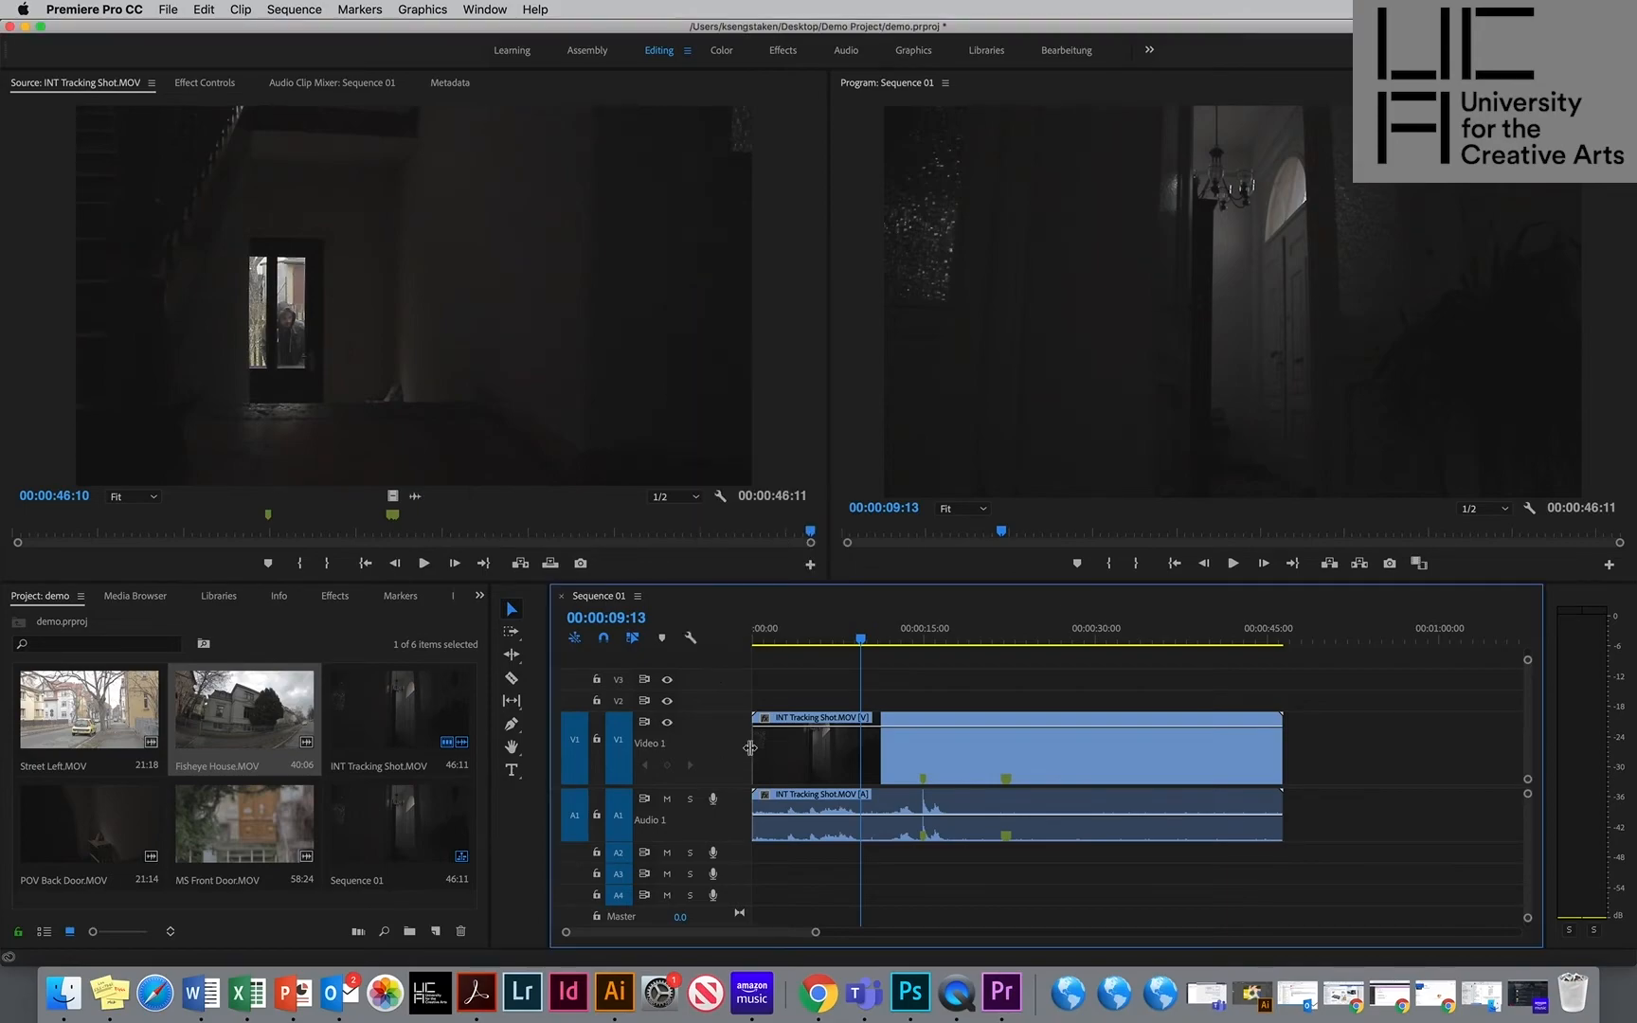
Create a short audio fade-in at the start of the INT Tracking Shot clip with Pen tool volume keyframes.
{"action": "left_click", "coordinate": [823, 733]}
{"action": "left_click_drag", "start_coordinate": [823, 727], "coordinate": [818, 670]}
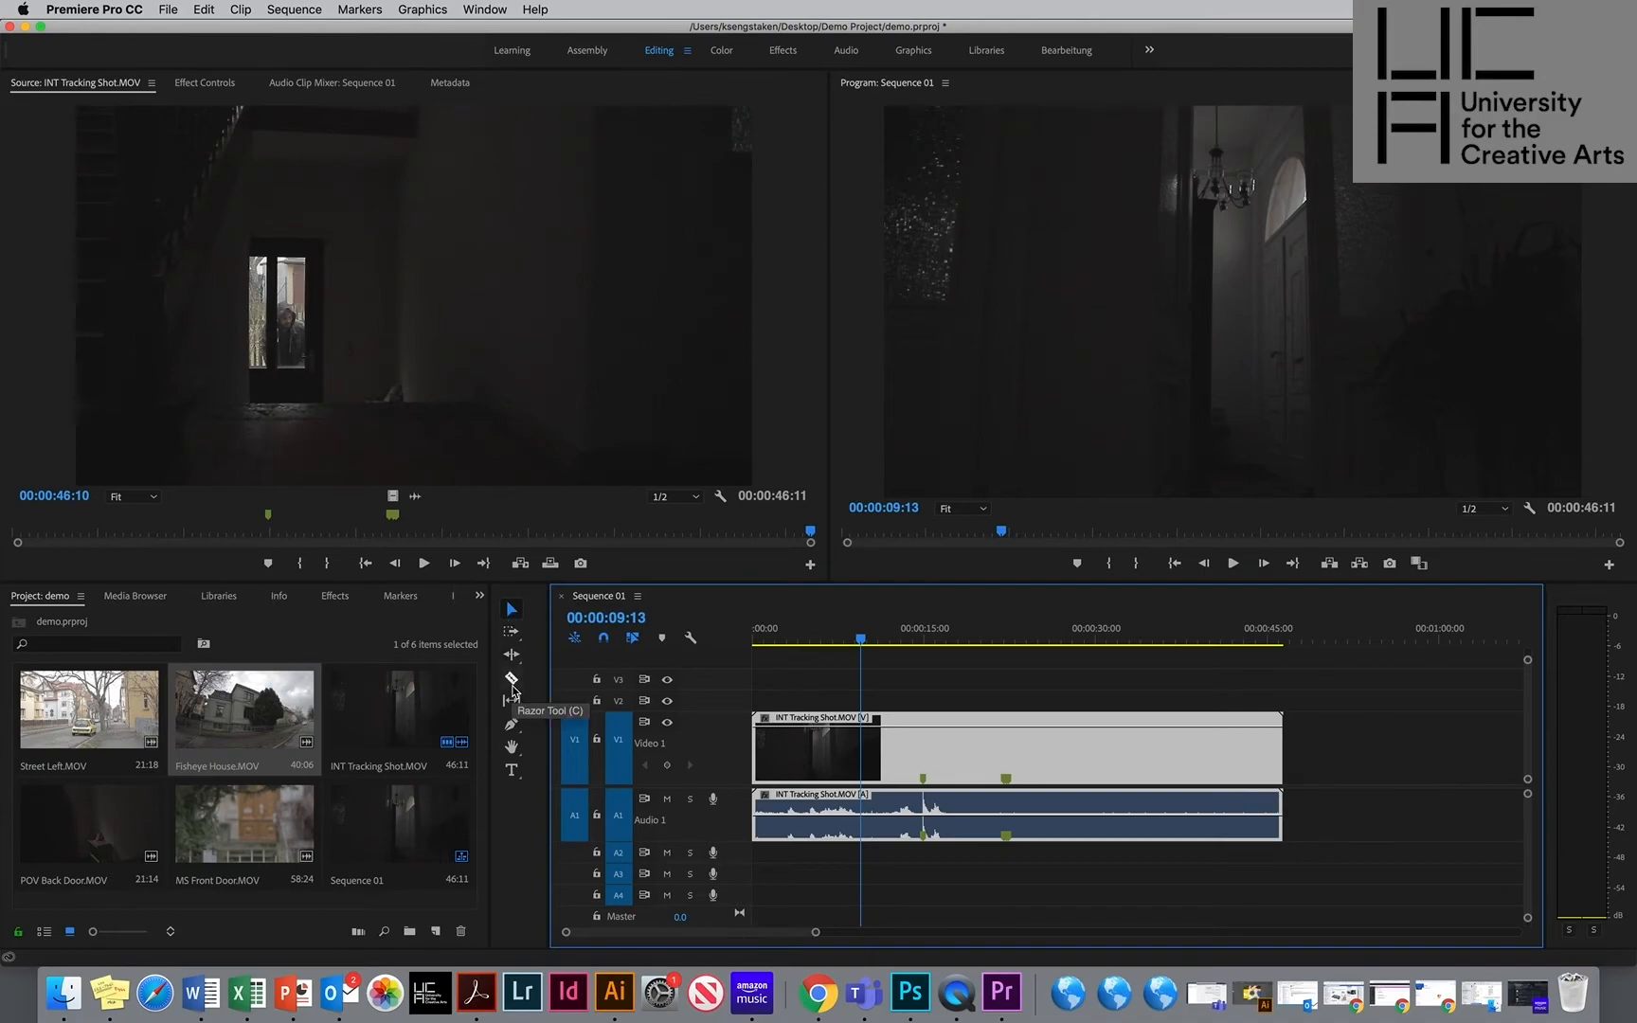
{"action": "left_click", "coordinate": [511, 725]}
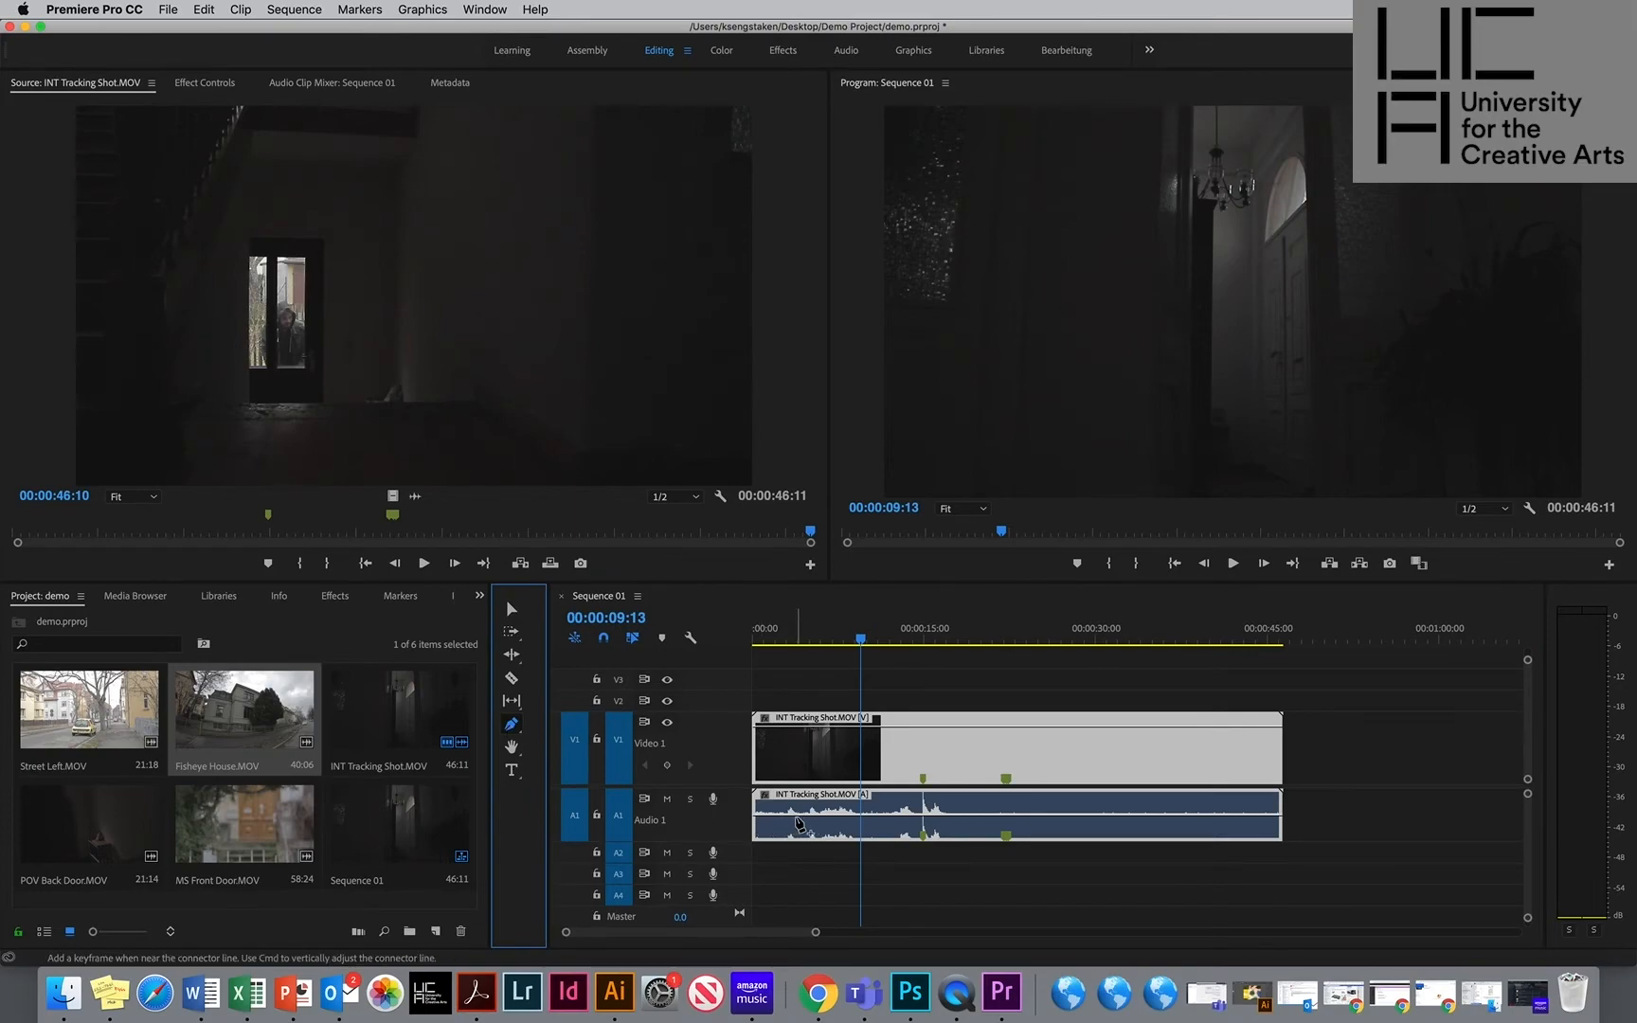
{"action": "left_click", "coordinate": [801, 823]}
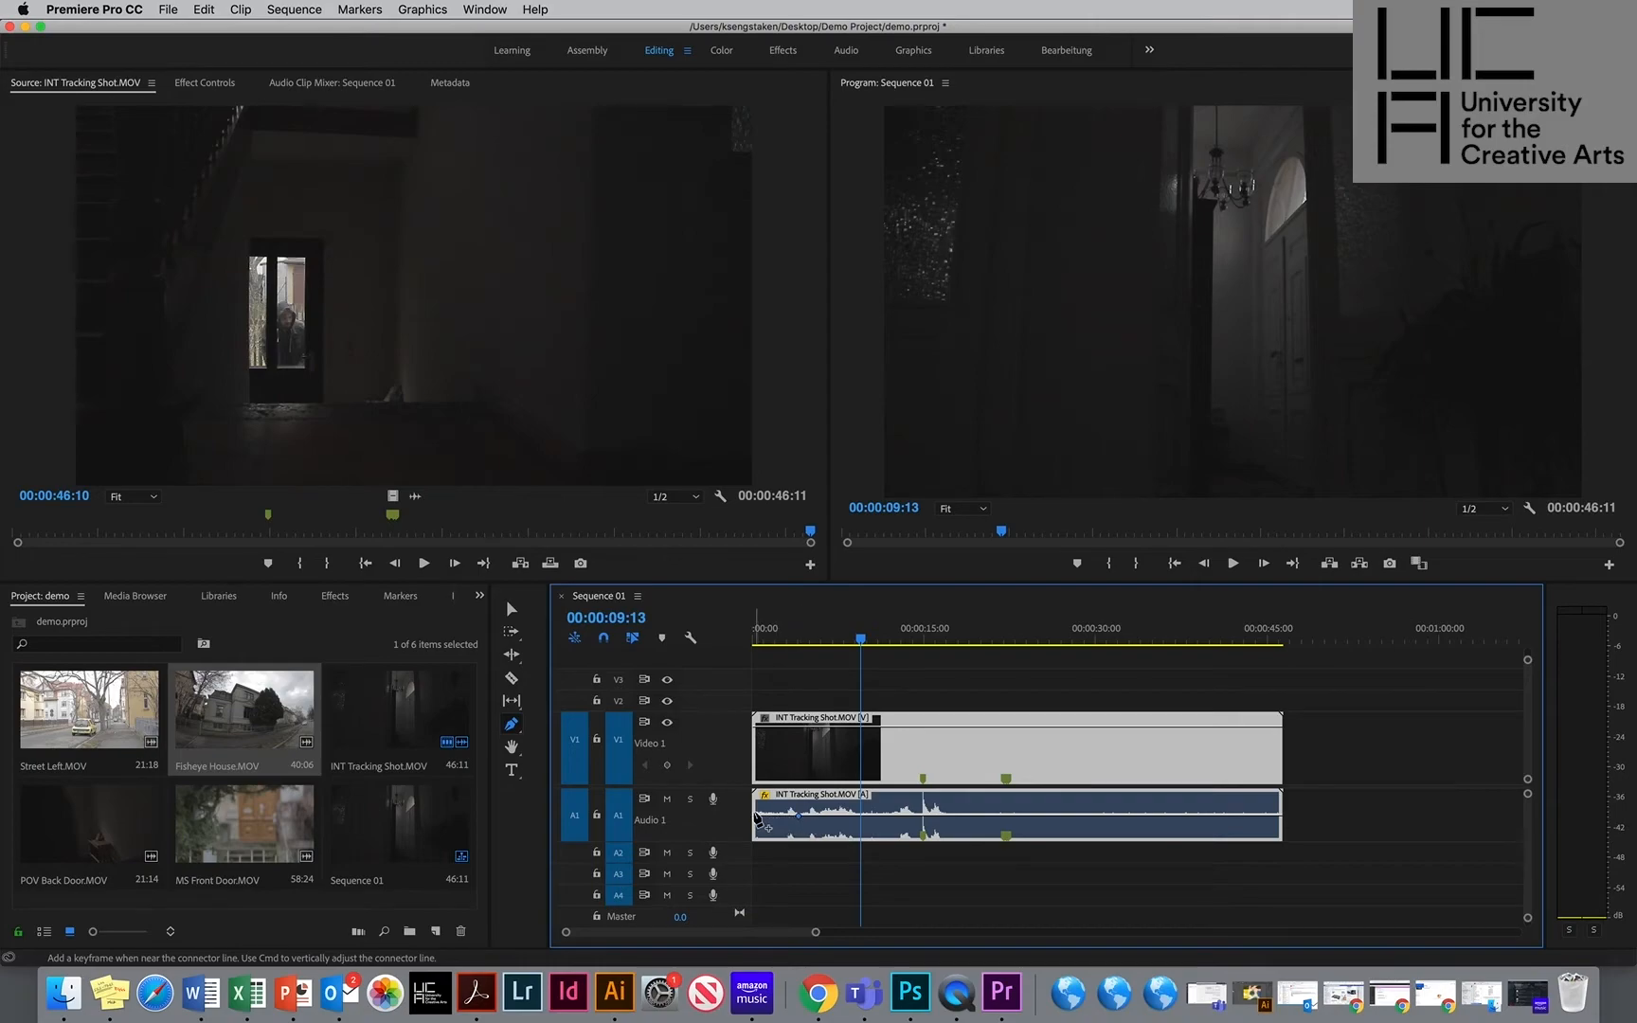
{"action": "left_click", "coordinate": [765, 828]}
{"action": "left_click_drag", "start_coordinate": [765, 829], "coordinate": [757, 839]}
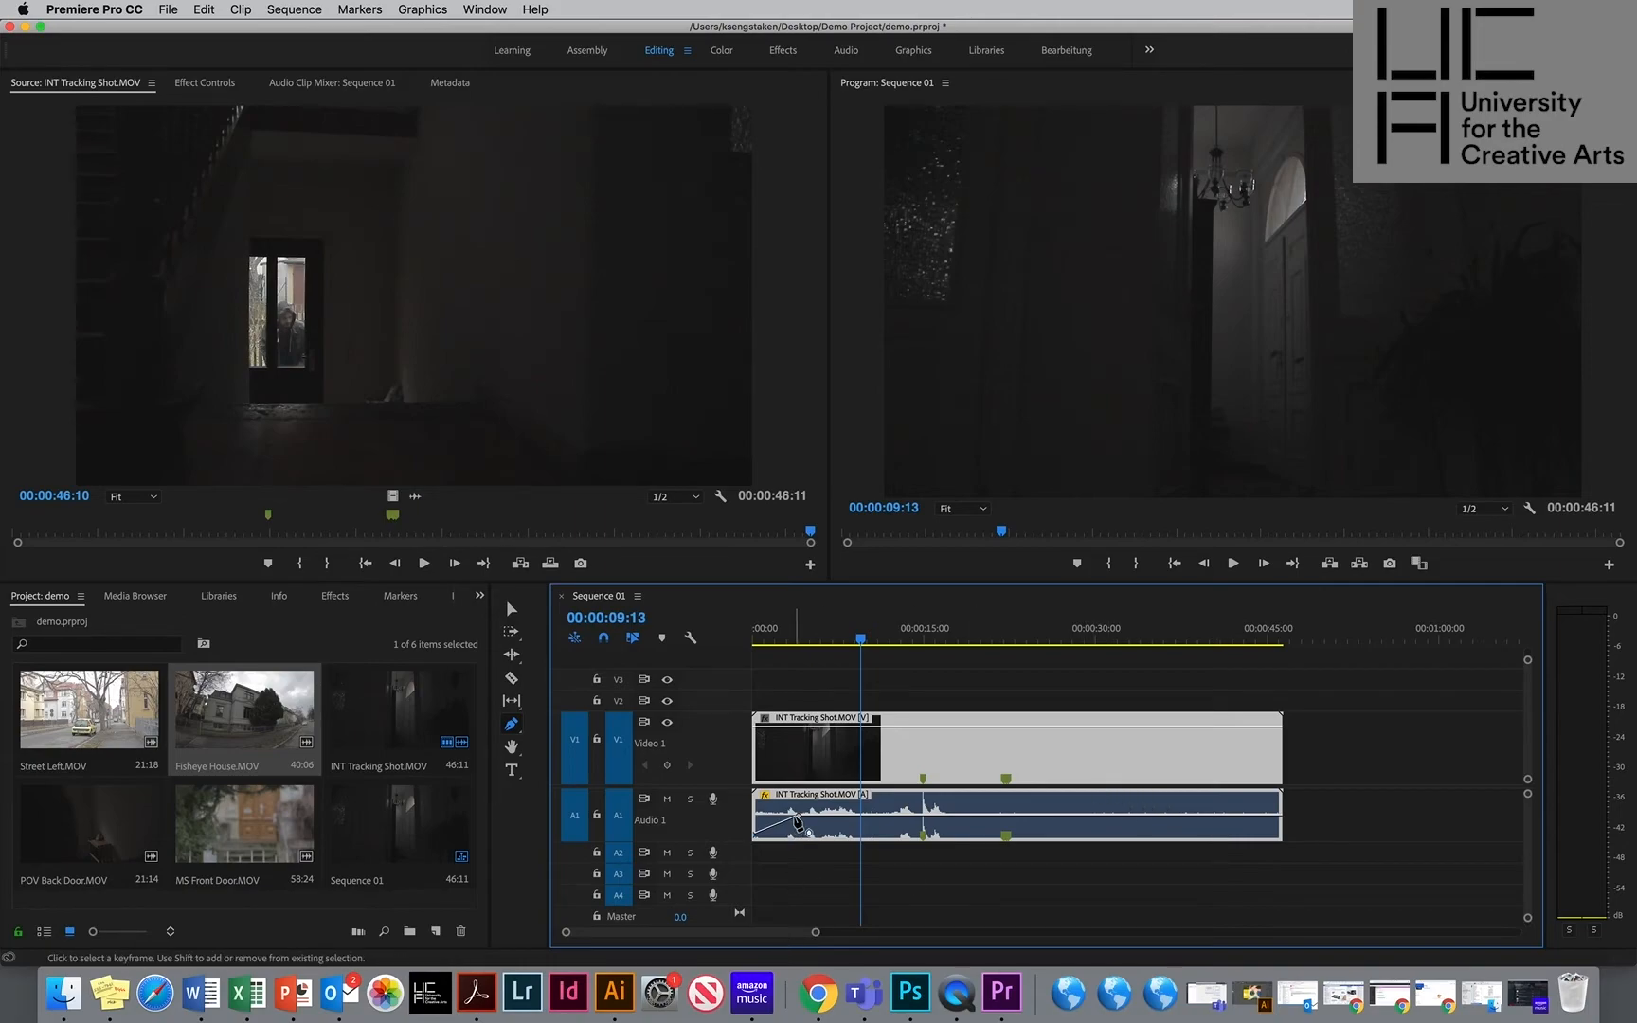
{"action": "left_click_drag", "start_coordinate": [801, 824], "coordinate": [769, 824]}
Lower the clip's volume around its first marker and fade the audio out at its end using keyframes, playing back the dip.
{"action": "left_click", "coordinate": [900, 816]}
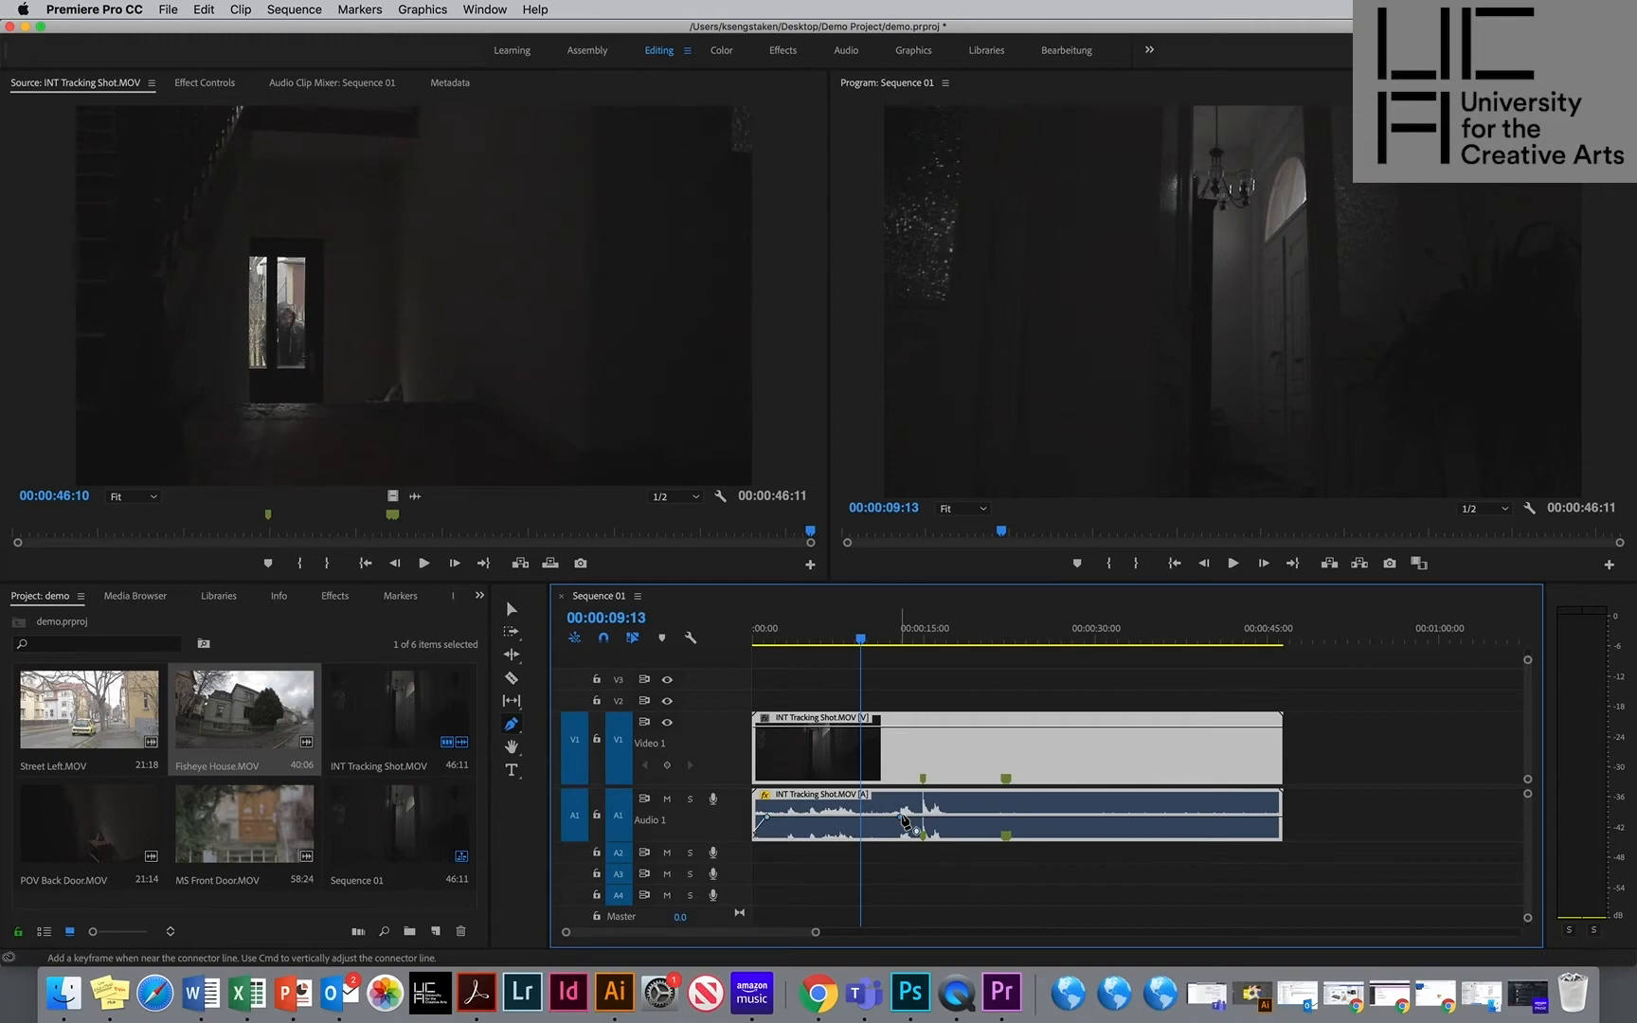
{"action": "mouse_move", "coordinate": [916, 824]}
{"action": "left_mouse_down"}
{"action": "mouse_move", "coordinate": [946, 830]}
{"action": "mouse_move", "coordinate": [945, 814]}
{"action": "left_mouse_up"}
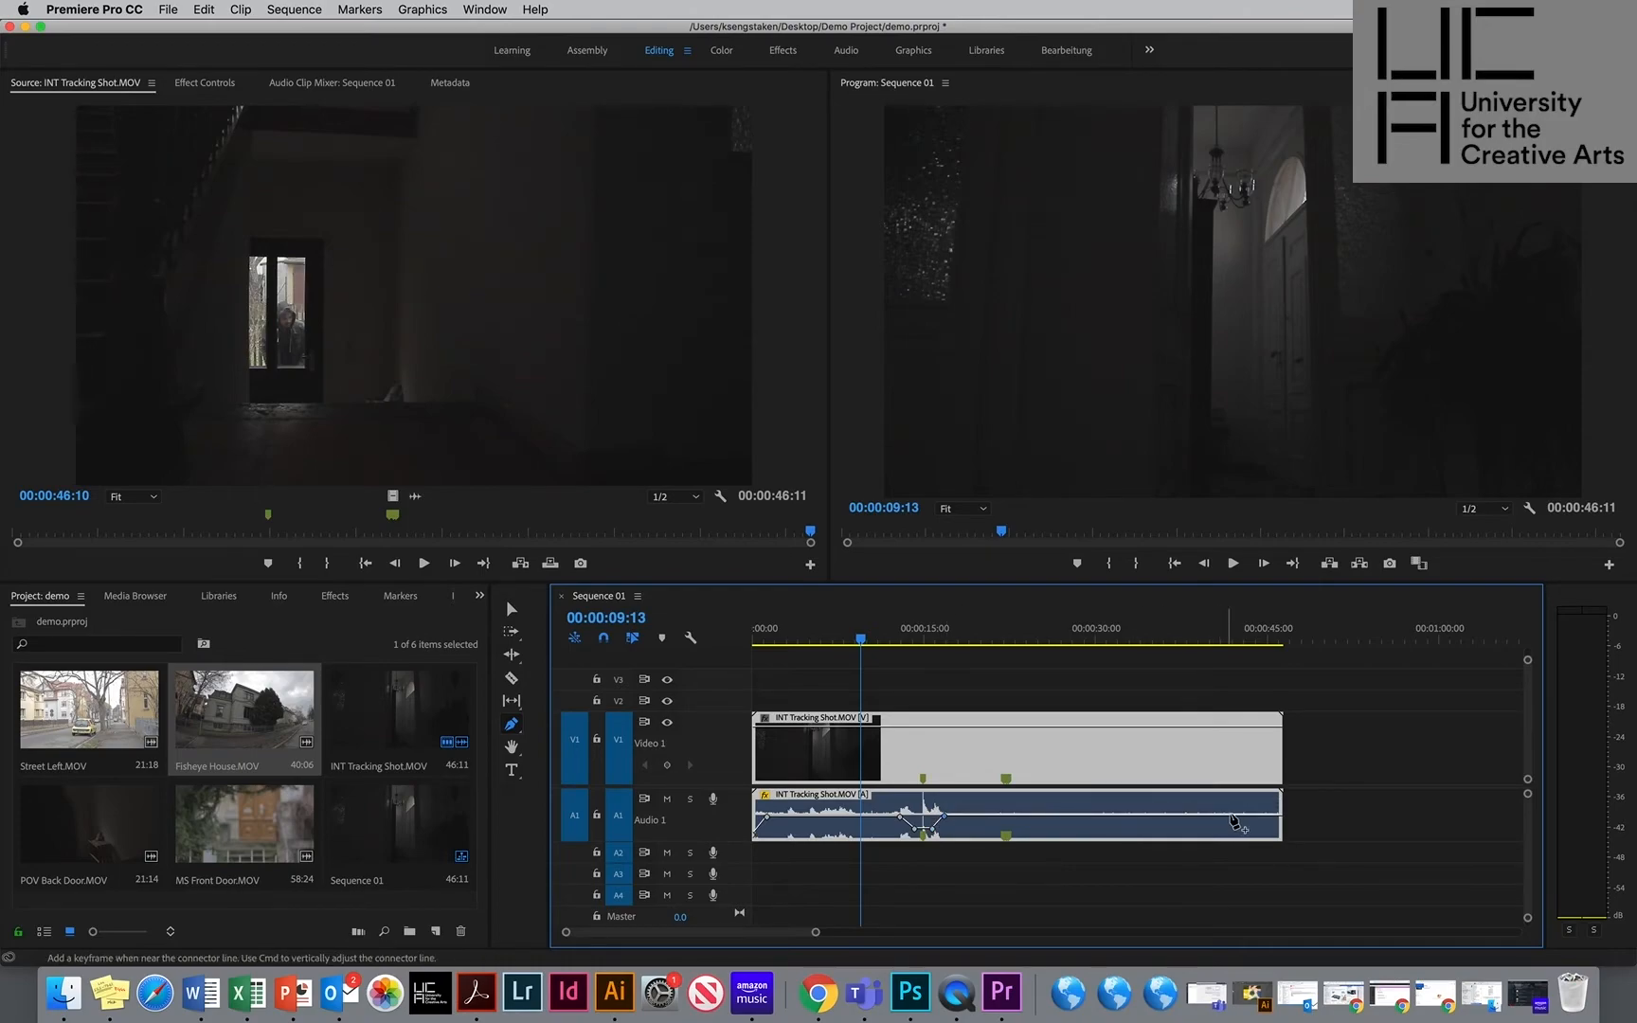
{"action": "left_click", "coordinate": [1229, 816]}
{"action": "left_click_drag", "start_coordinate": [1282, 816], "coordinate": [1281, 837]}
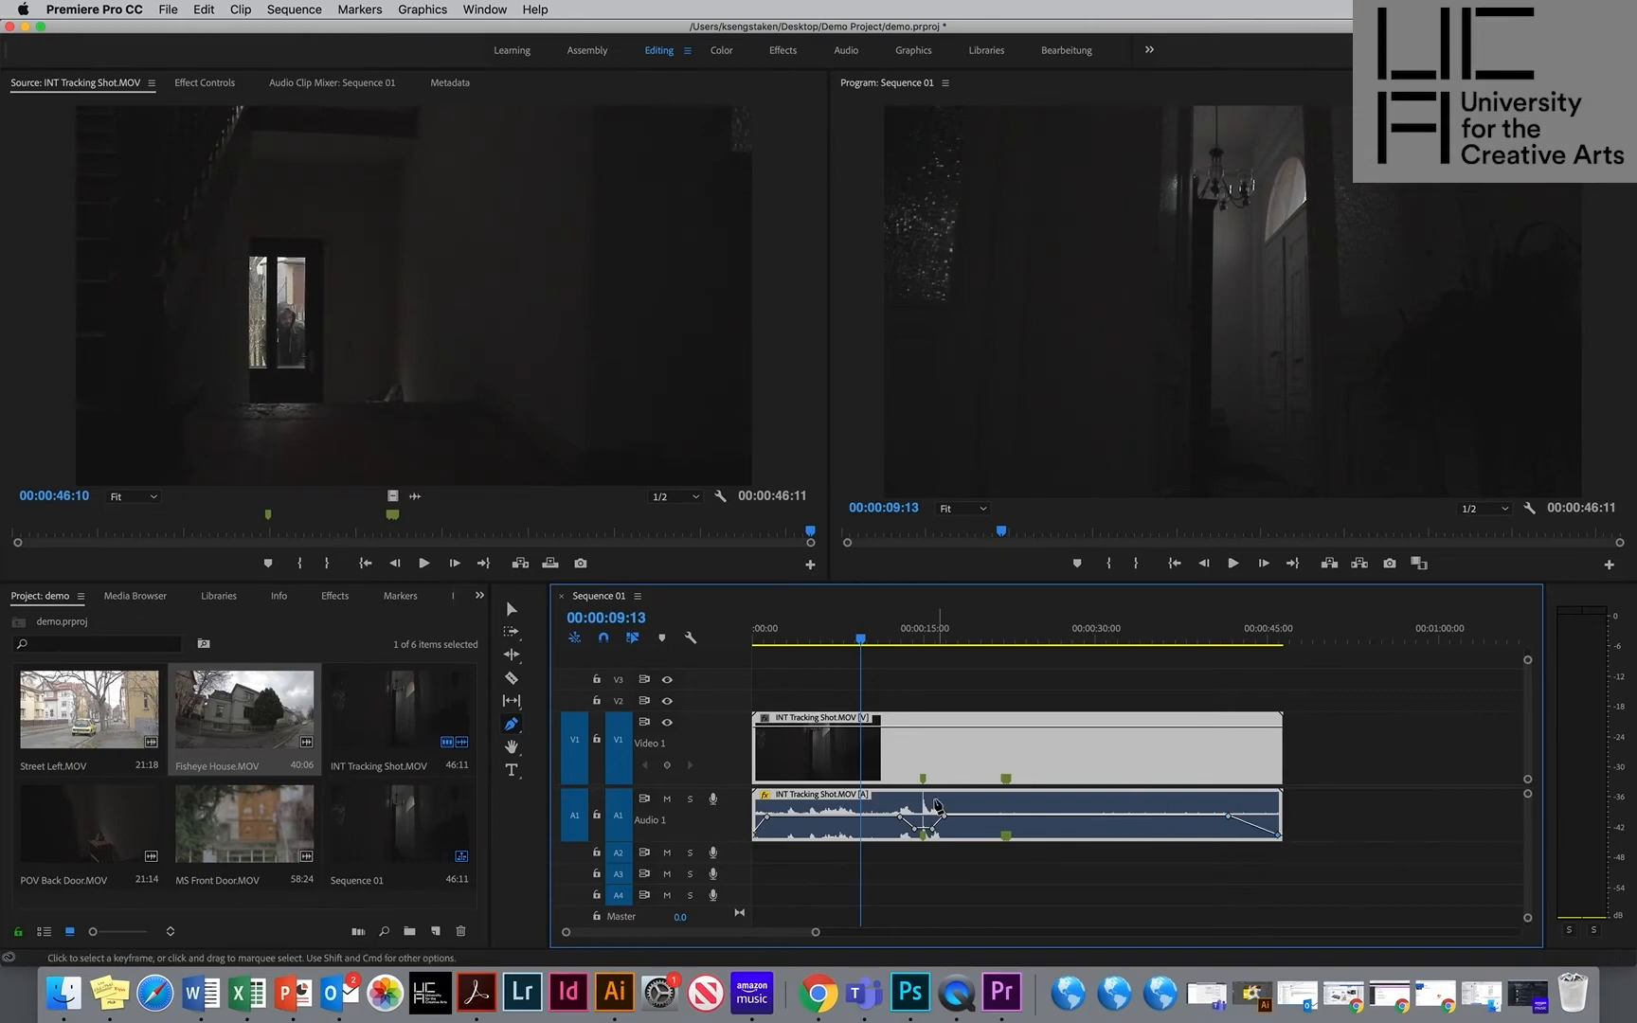
{"action": "key", "text": "space"}
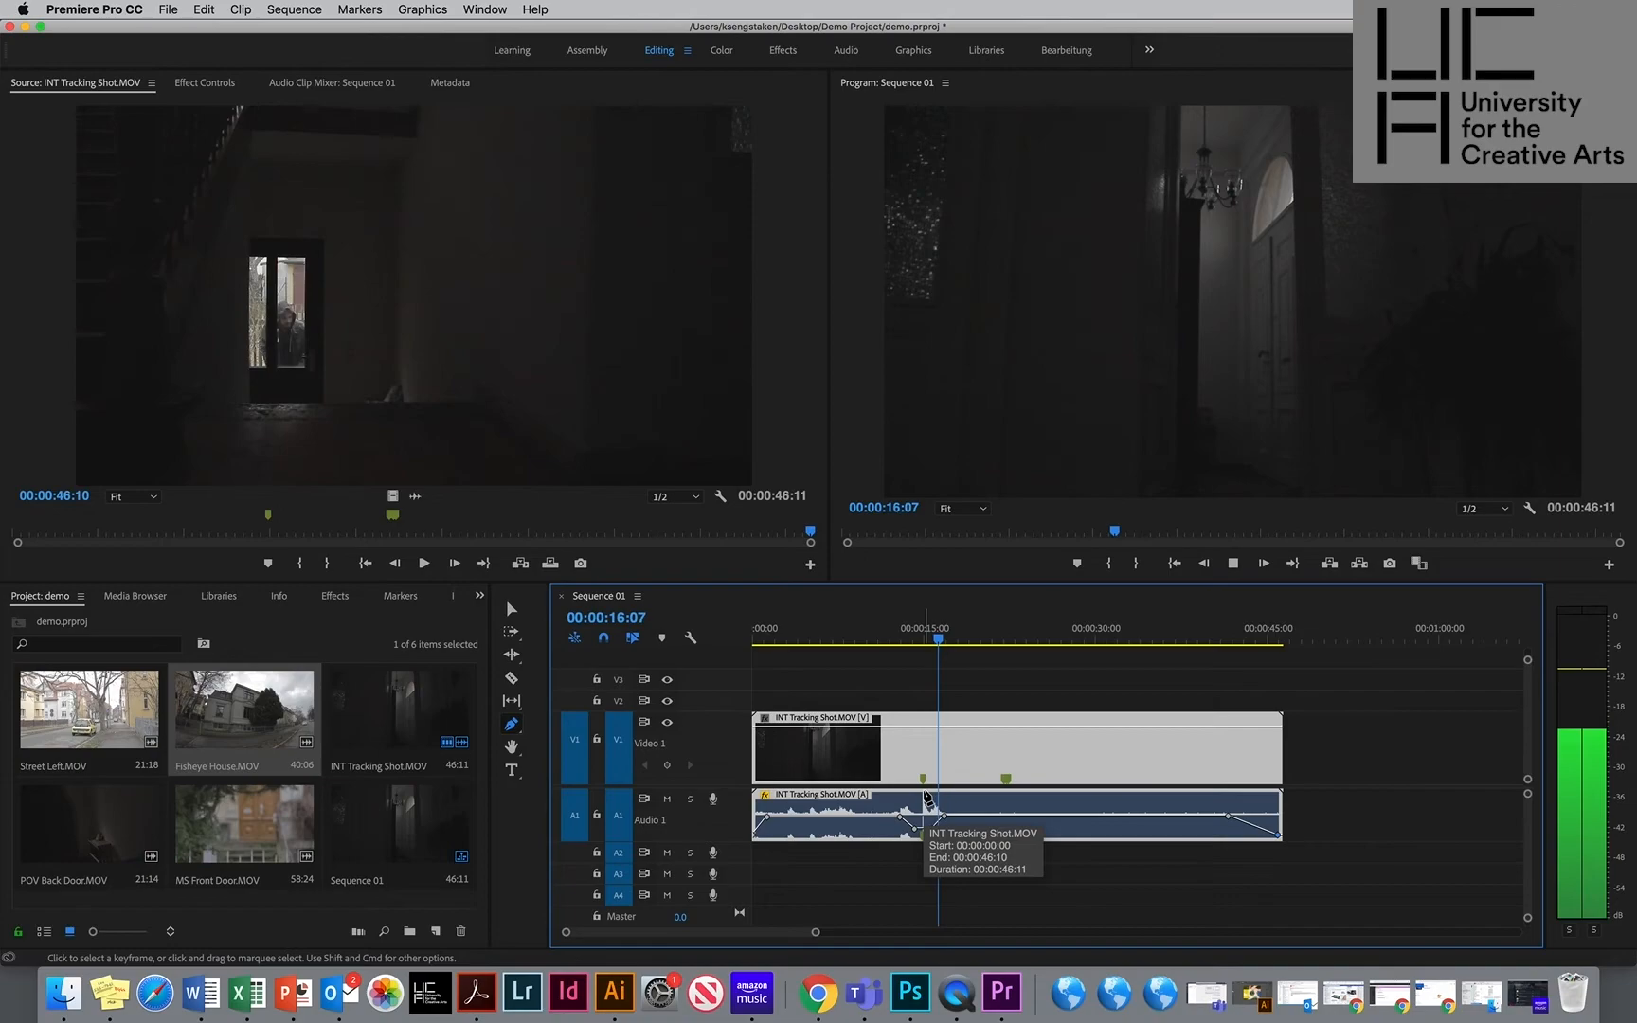
{"action": "key", "text": "space"}
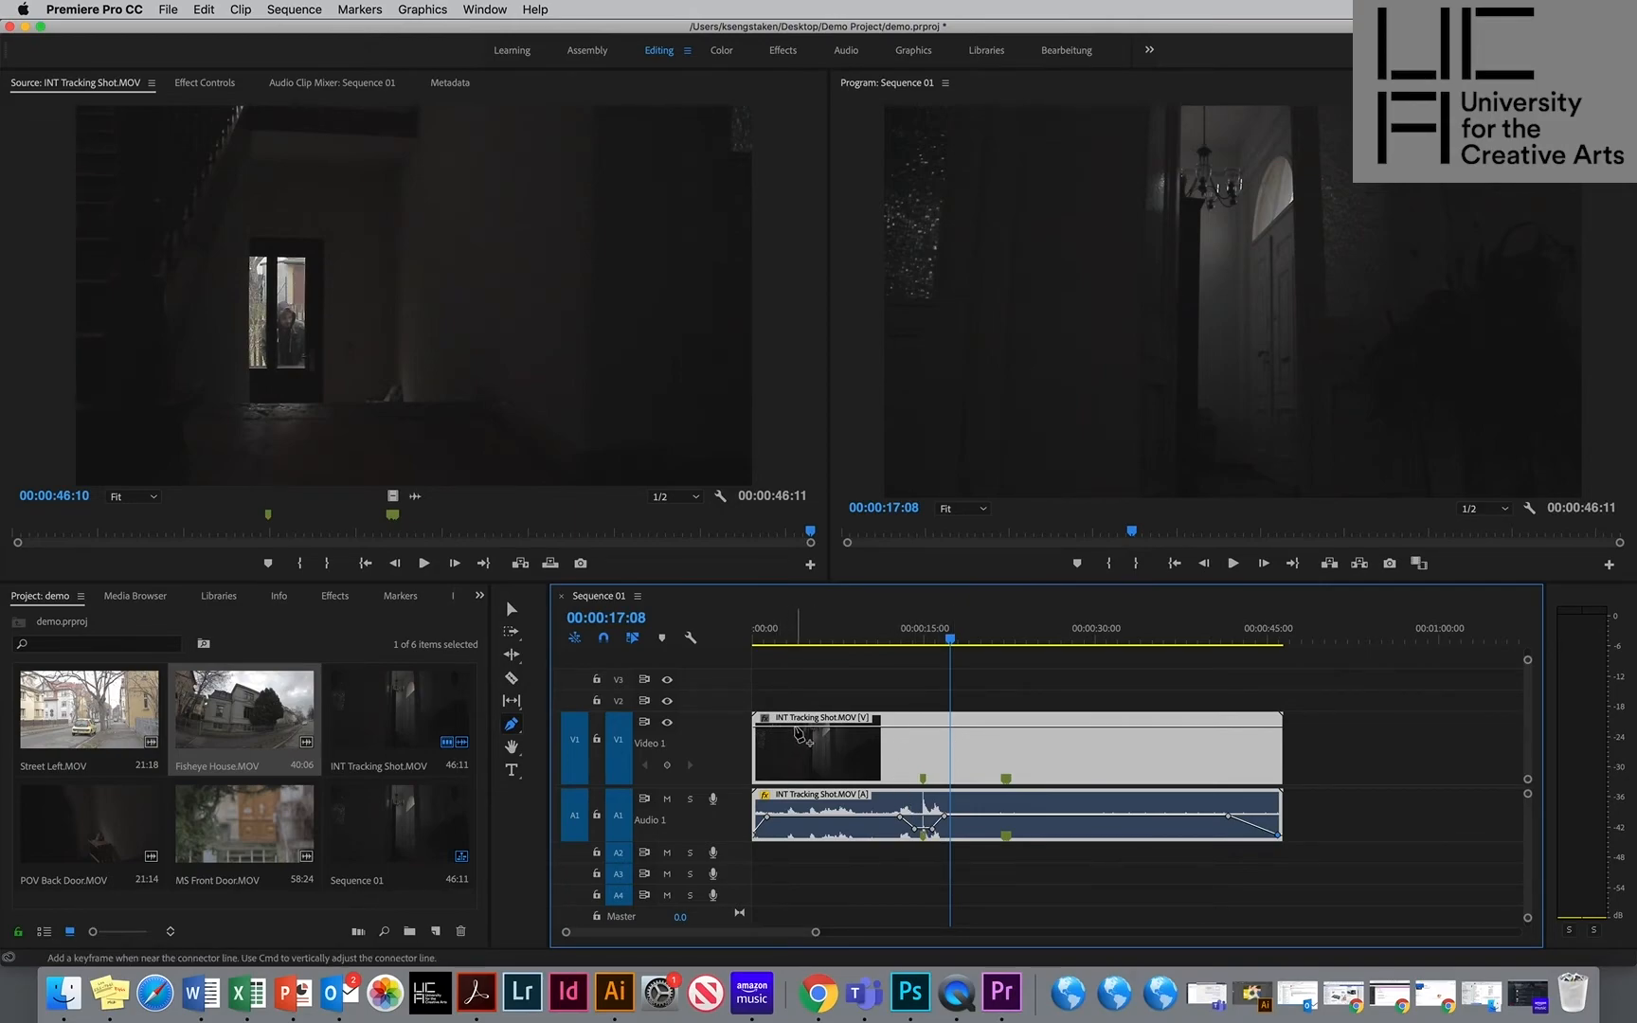
Create an opacity fade-in at the start of the clip's video with two keyframes, play it back and shorten the fade.
{"action": "left_click", "coordinate": [797, 729]}
{"action": "left_click_drag", "start_coordinate": [755, 732], "coordinate": [763, 782]}
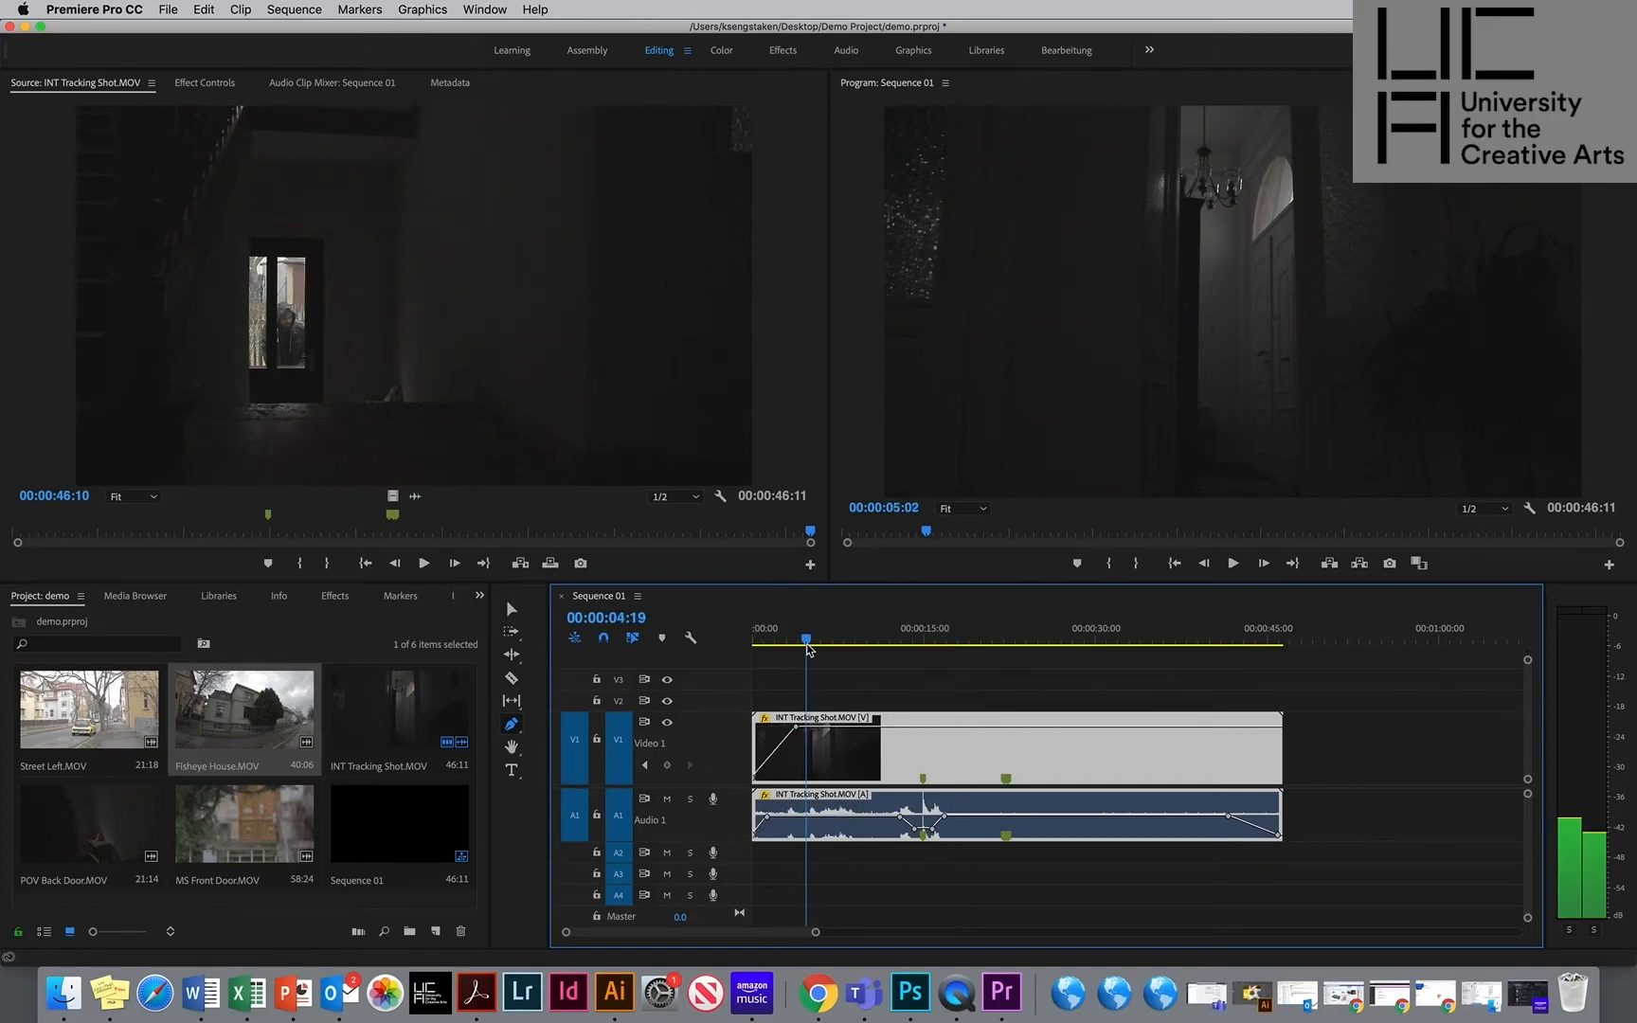
{"action": "key", "text": "Home"}
{"action": "key", "text": "space"}
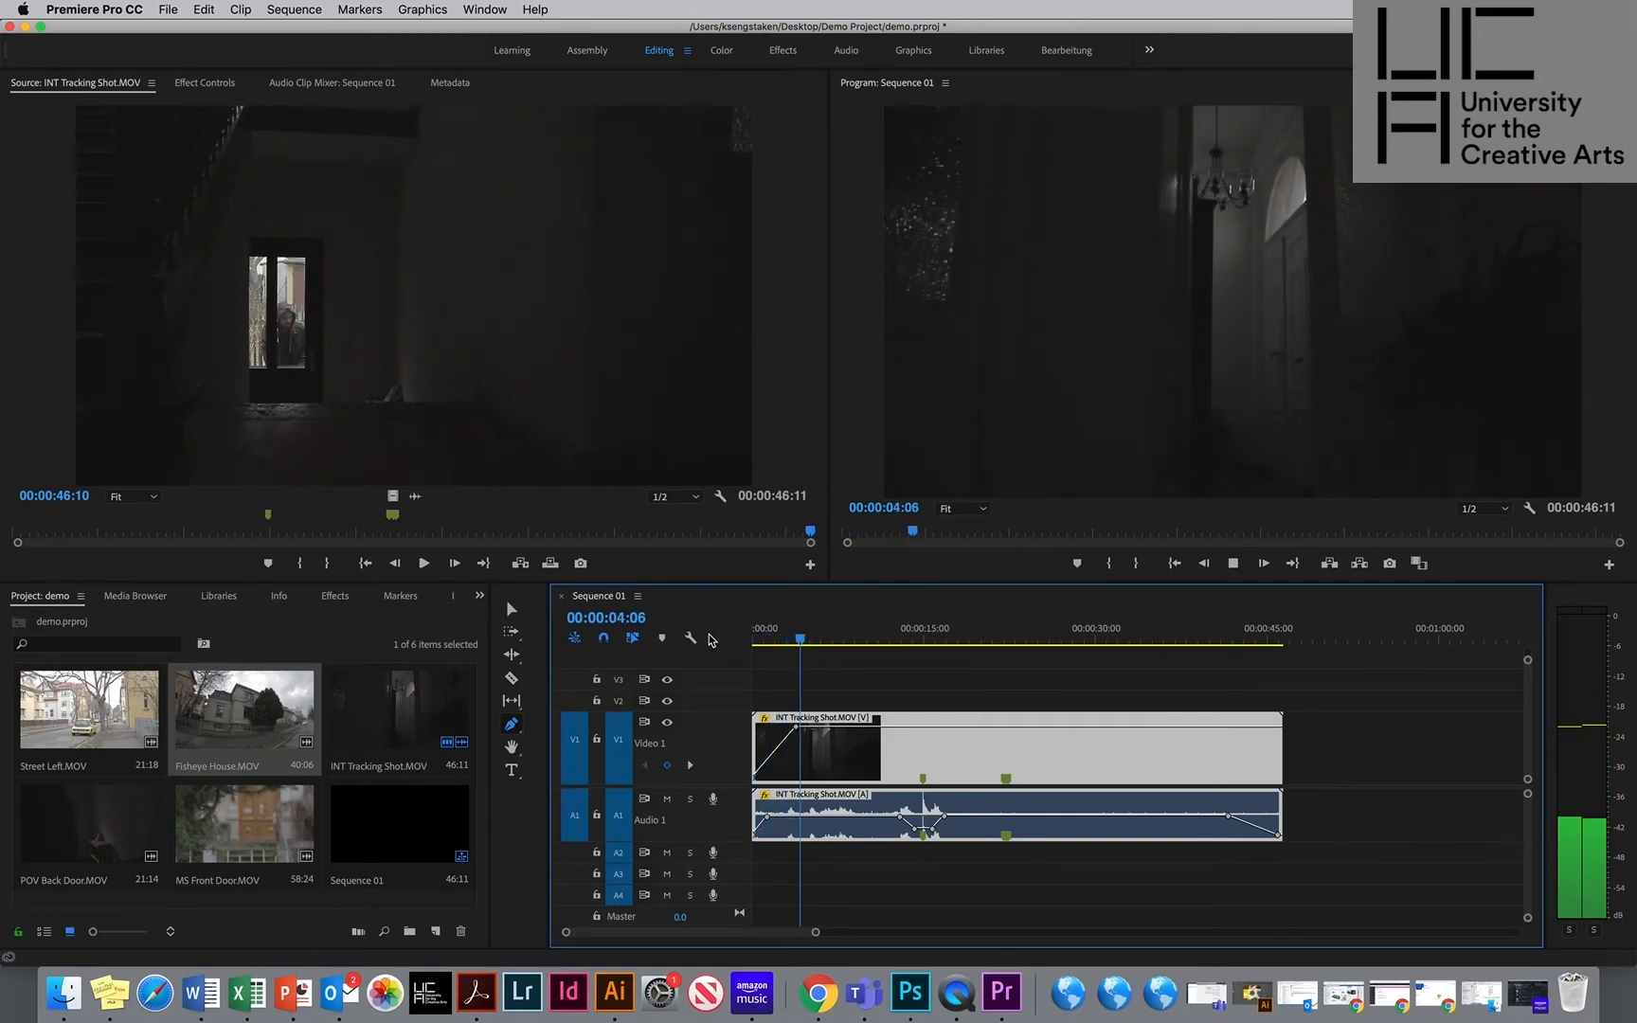
{"action": "key", "text": "space"}
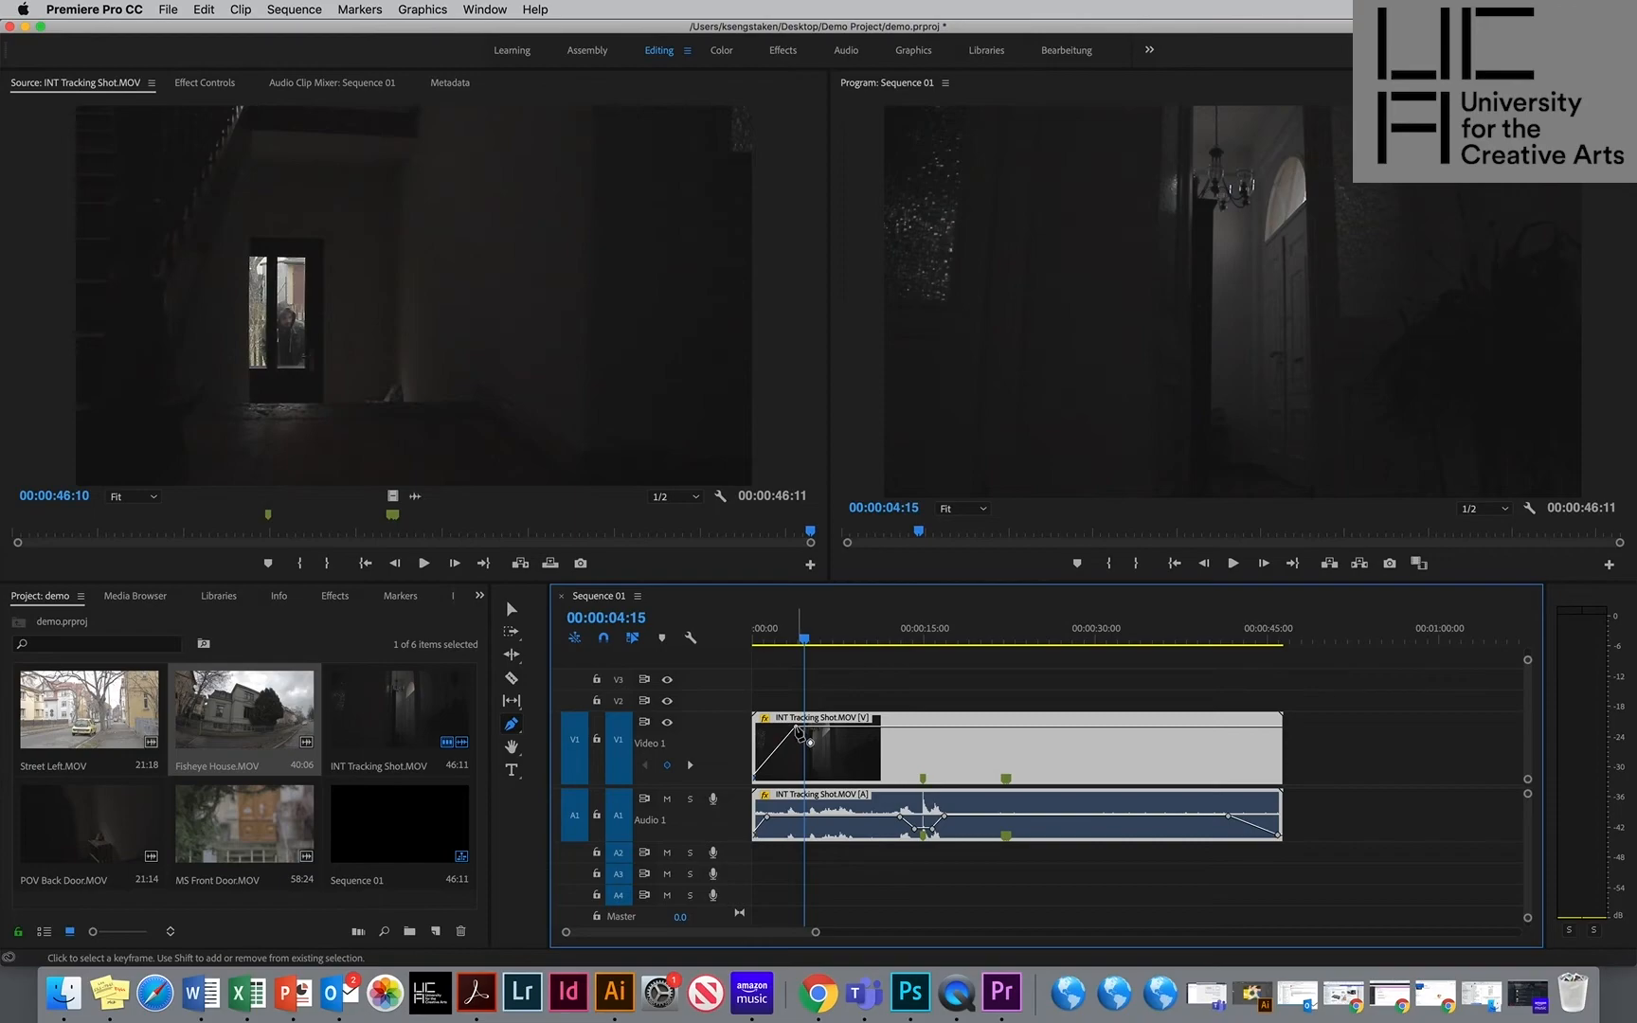
{"action": "left_click_drag", "start_coordinate": [796, 730], "coordinate": [781, 727]}
Try to remove the video fade by deleting its full-opacity keyframe, and undo the deletion.
{"action": "right_click", "coordinate": [781, 727]}
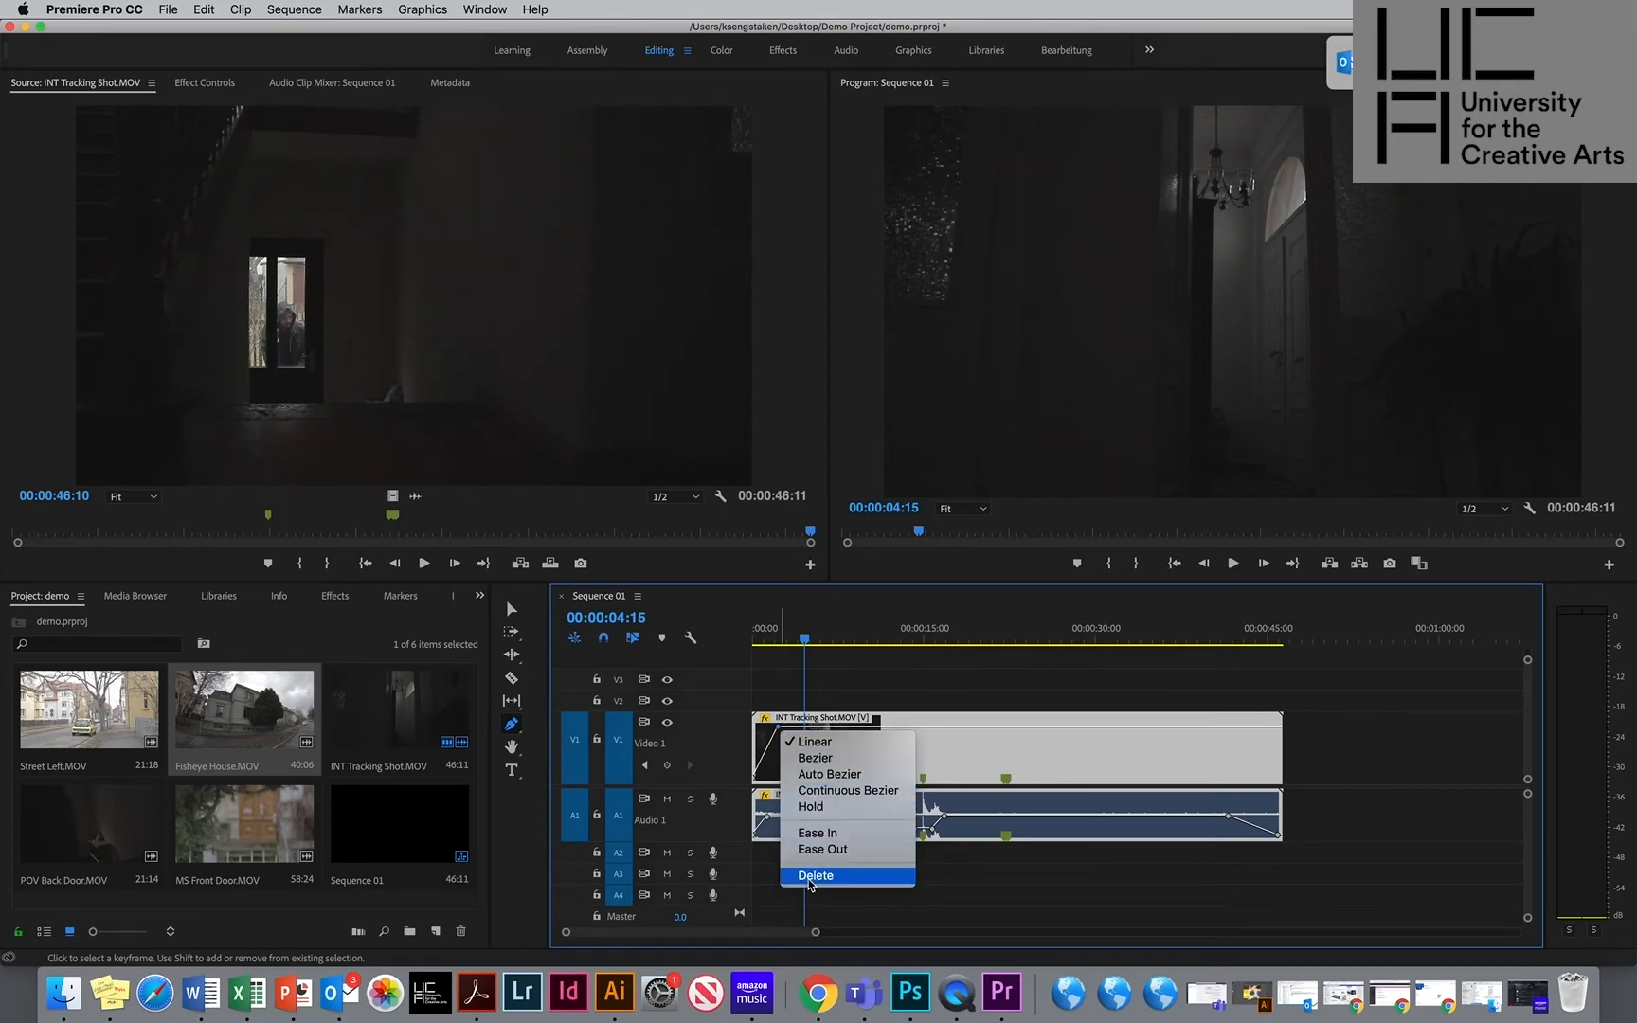
{"action": "left_click", "coordinate": [810, 875]}
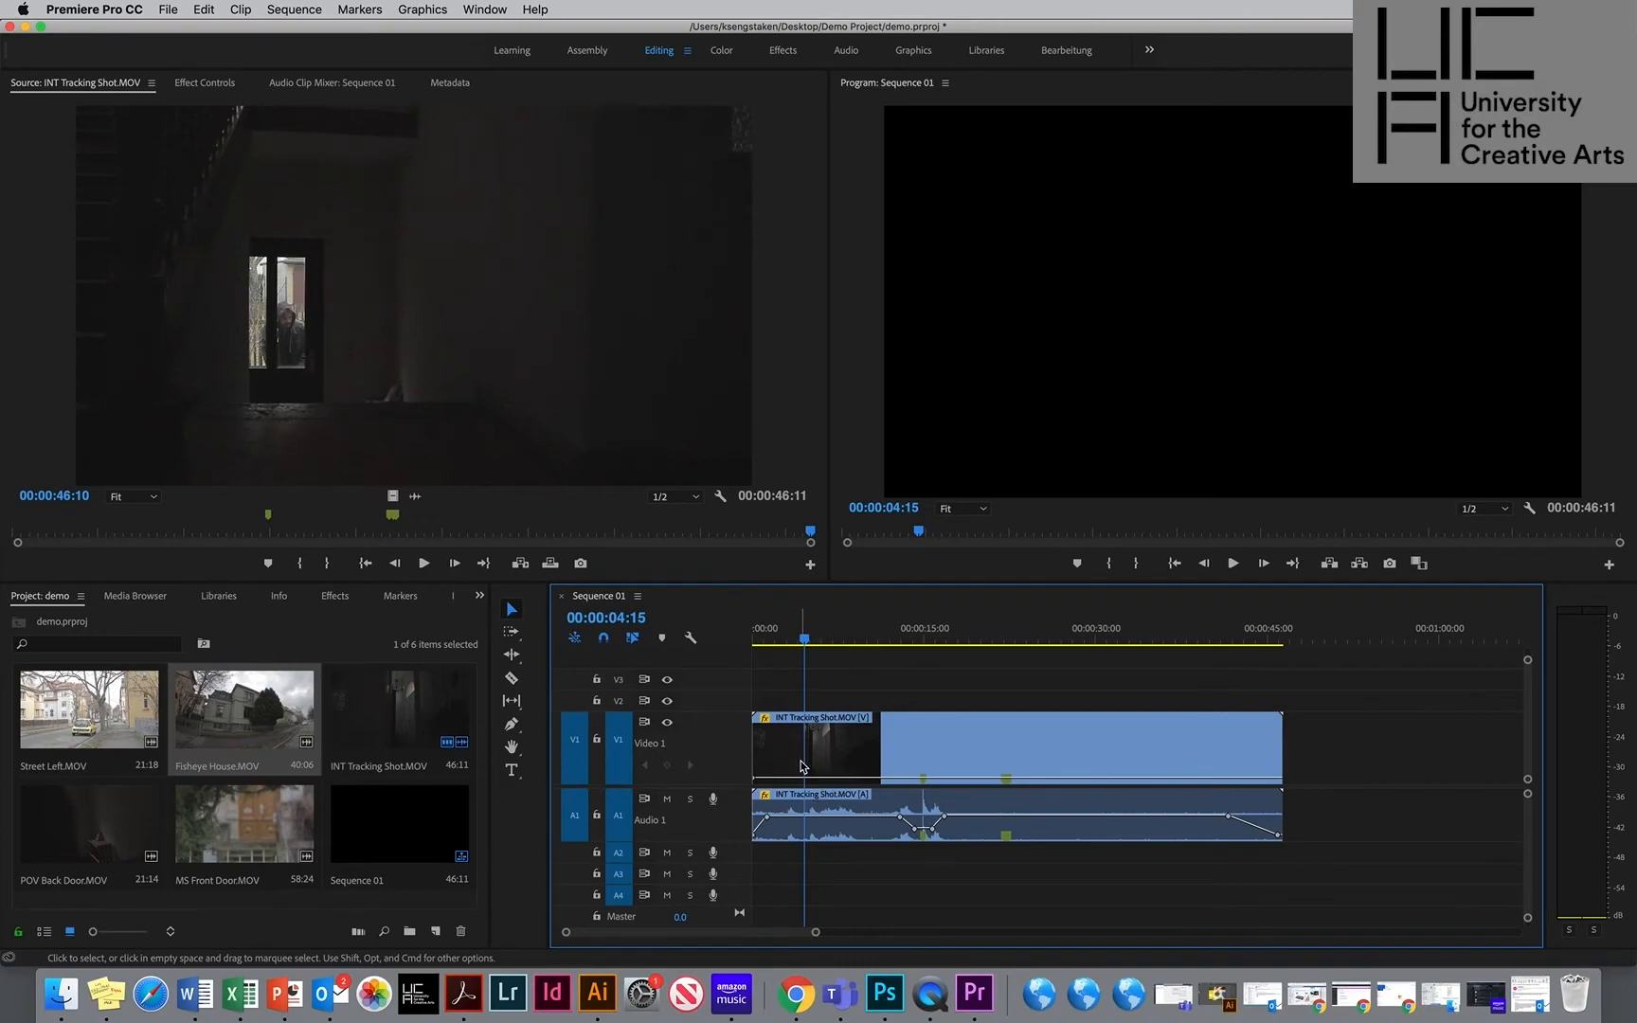
{"action": "key", "text": "super+z"}
{"action": "key", "text": "super+z"}
{"action": "key", "text": "super+z"}
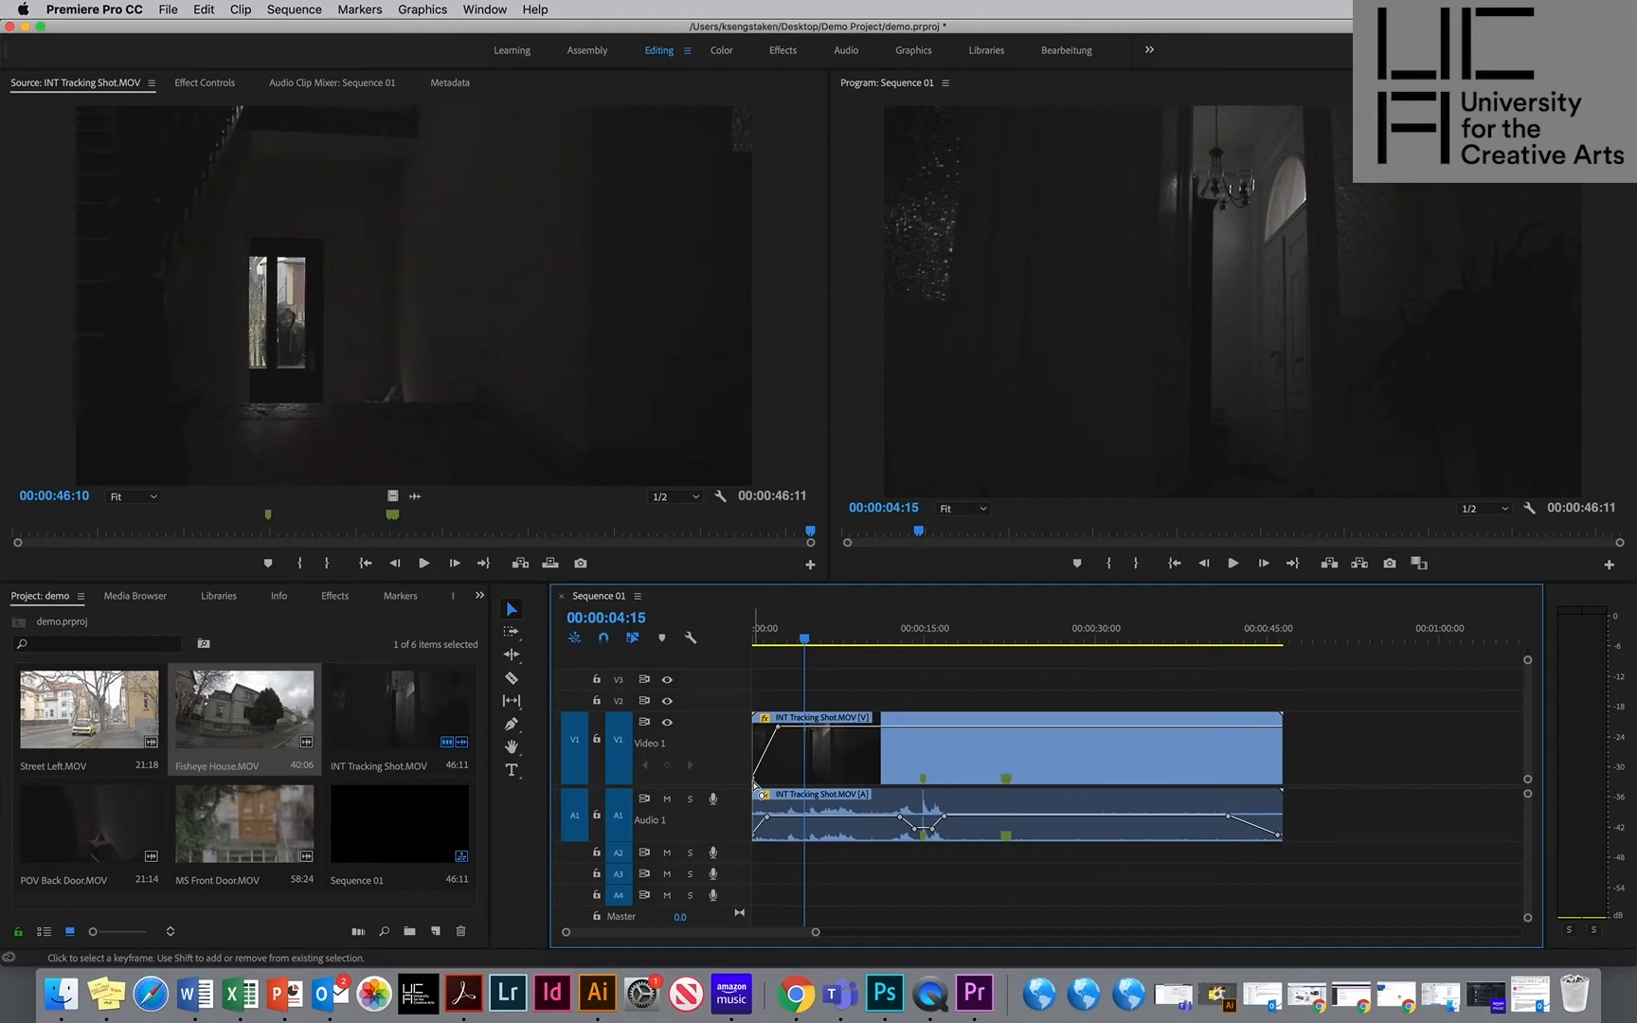
Remove the video fade-in by deleting the zero-opacity keyframe at the clip's start, and play back the result.
{"action": "right_click", "coordinate": [755, 784]}
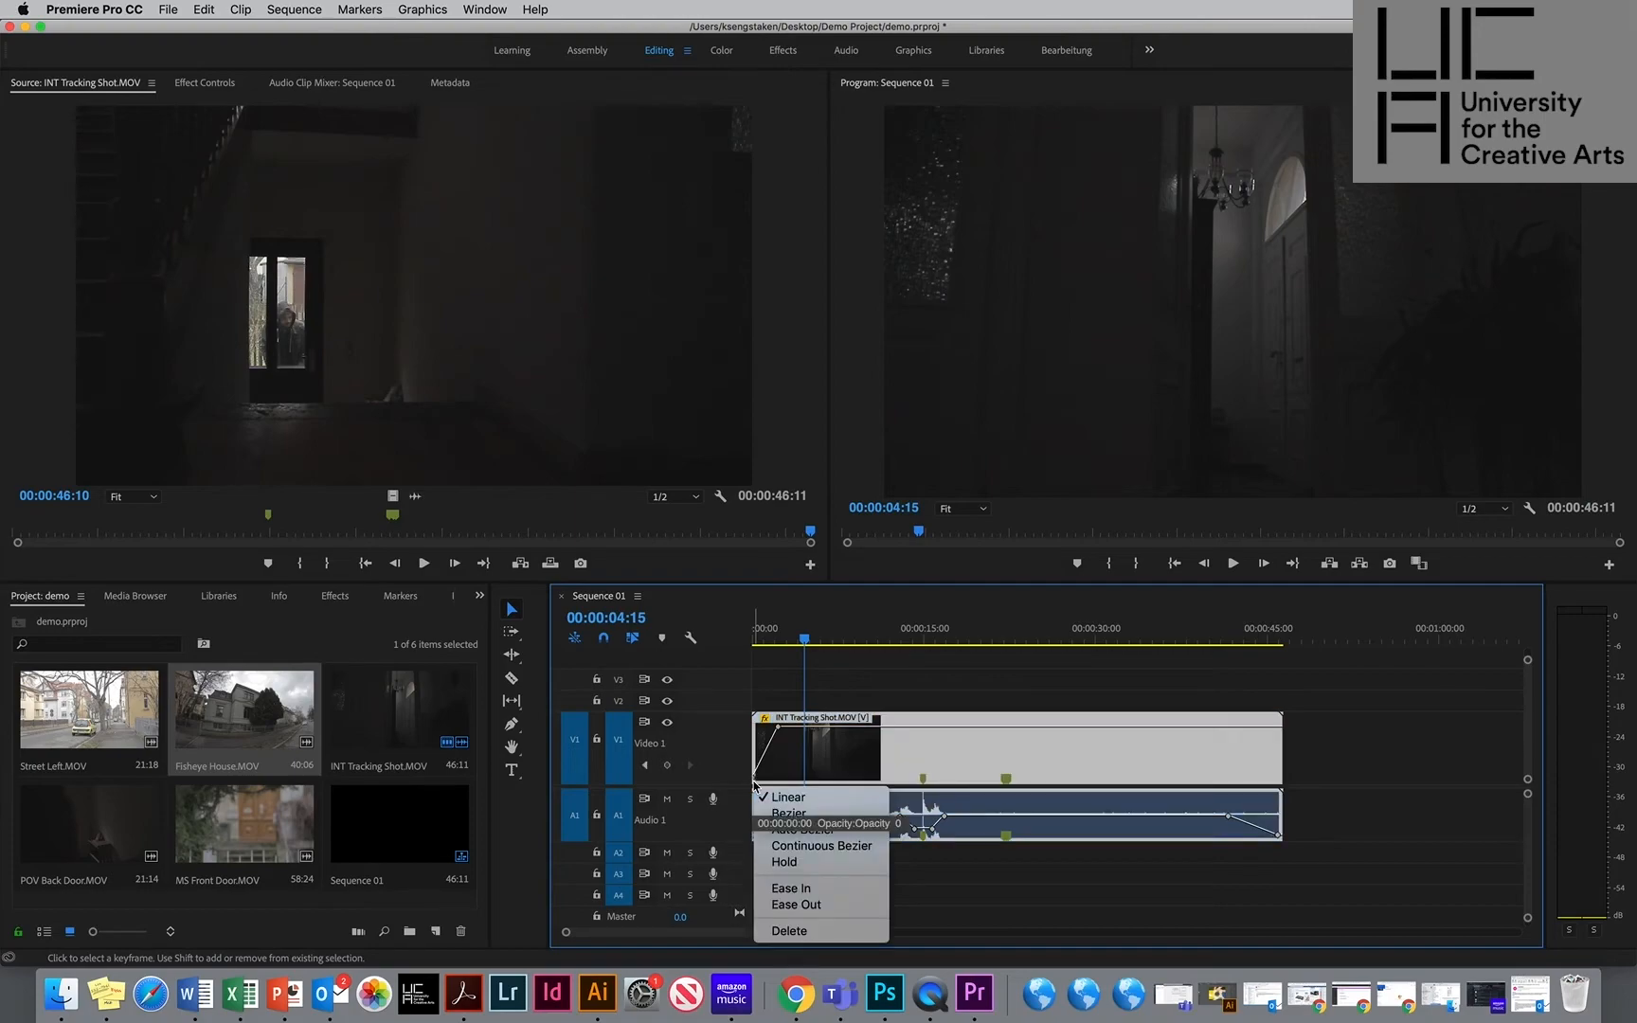
{"action": "left_click", "coordinate": [789, 932]}
{"action": "key", "text": "space"}
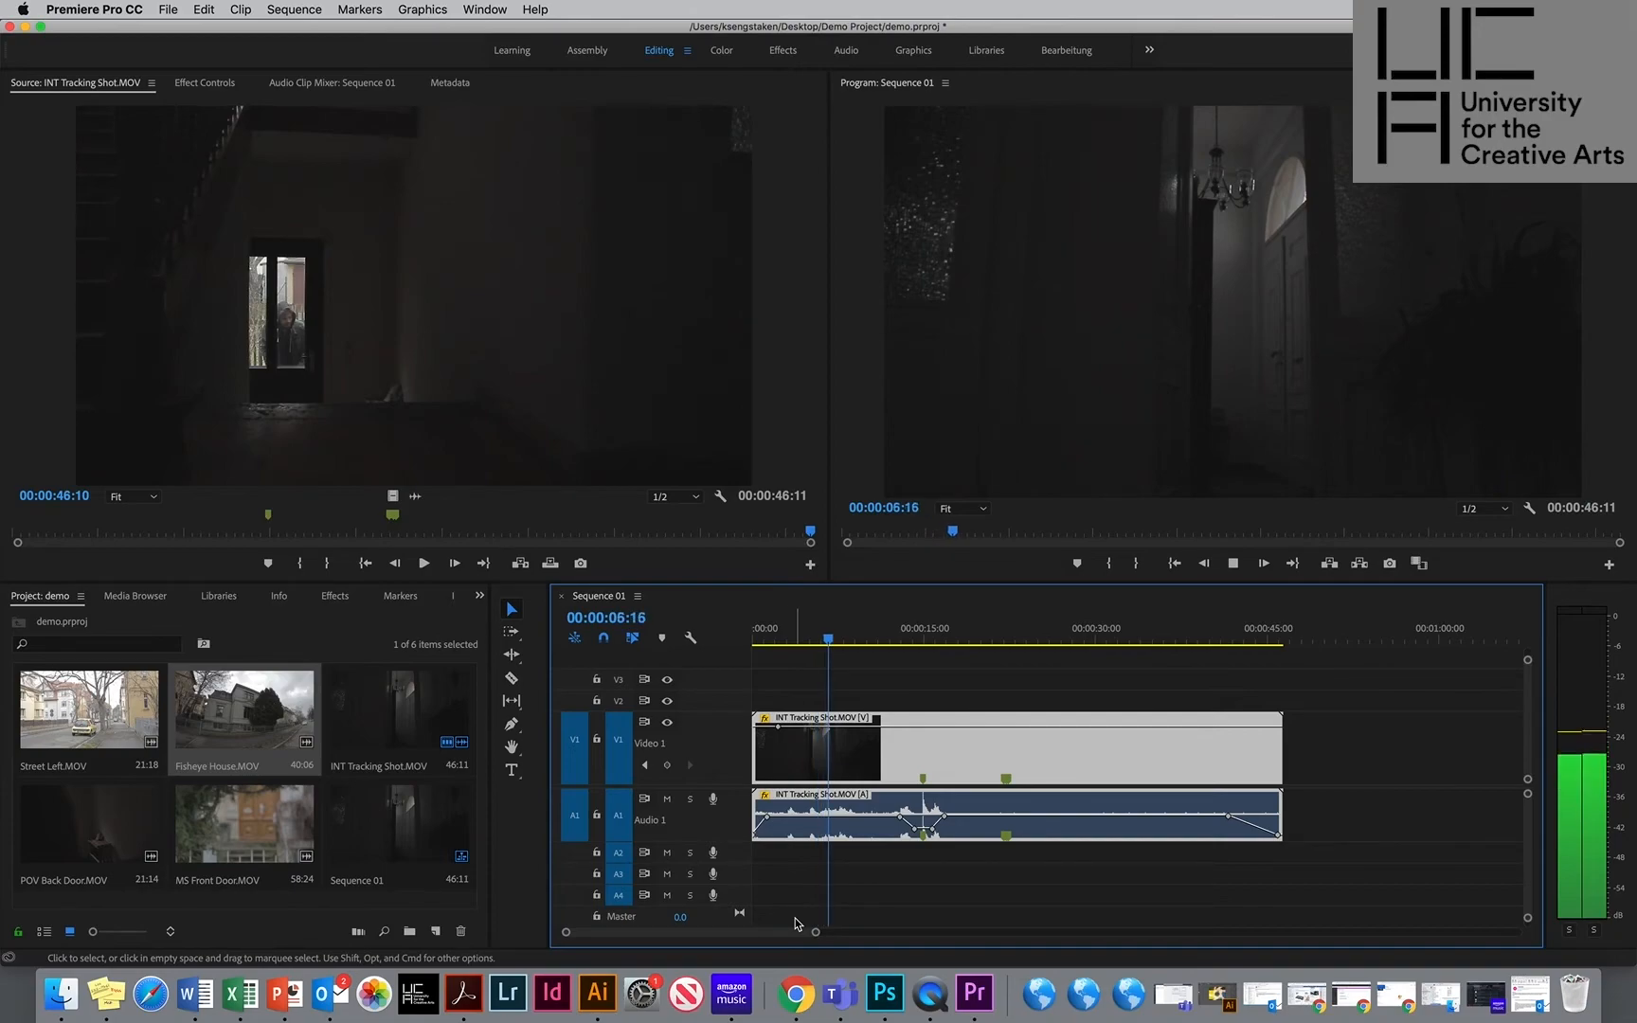
{"action": "key", "text": "space"}
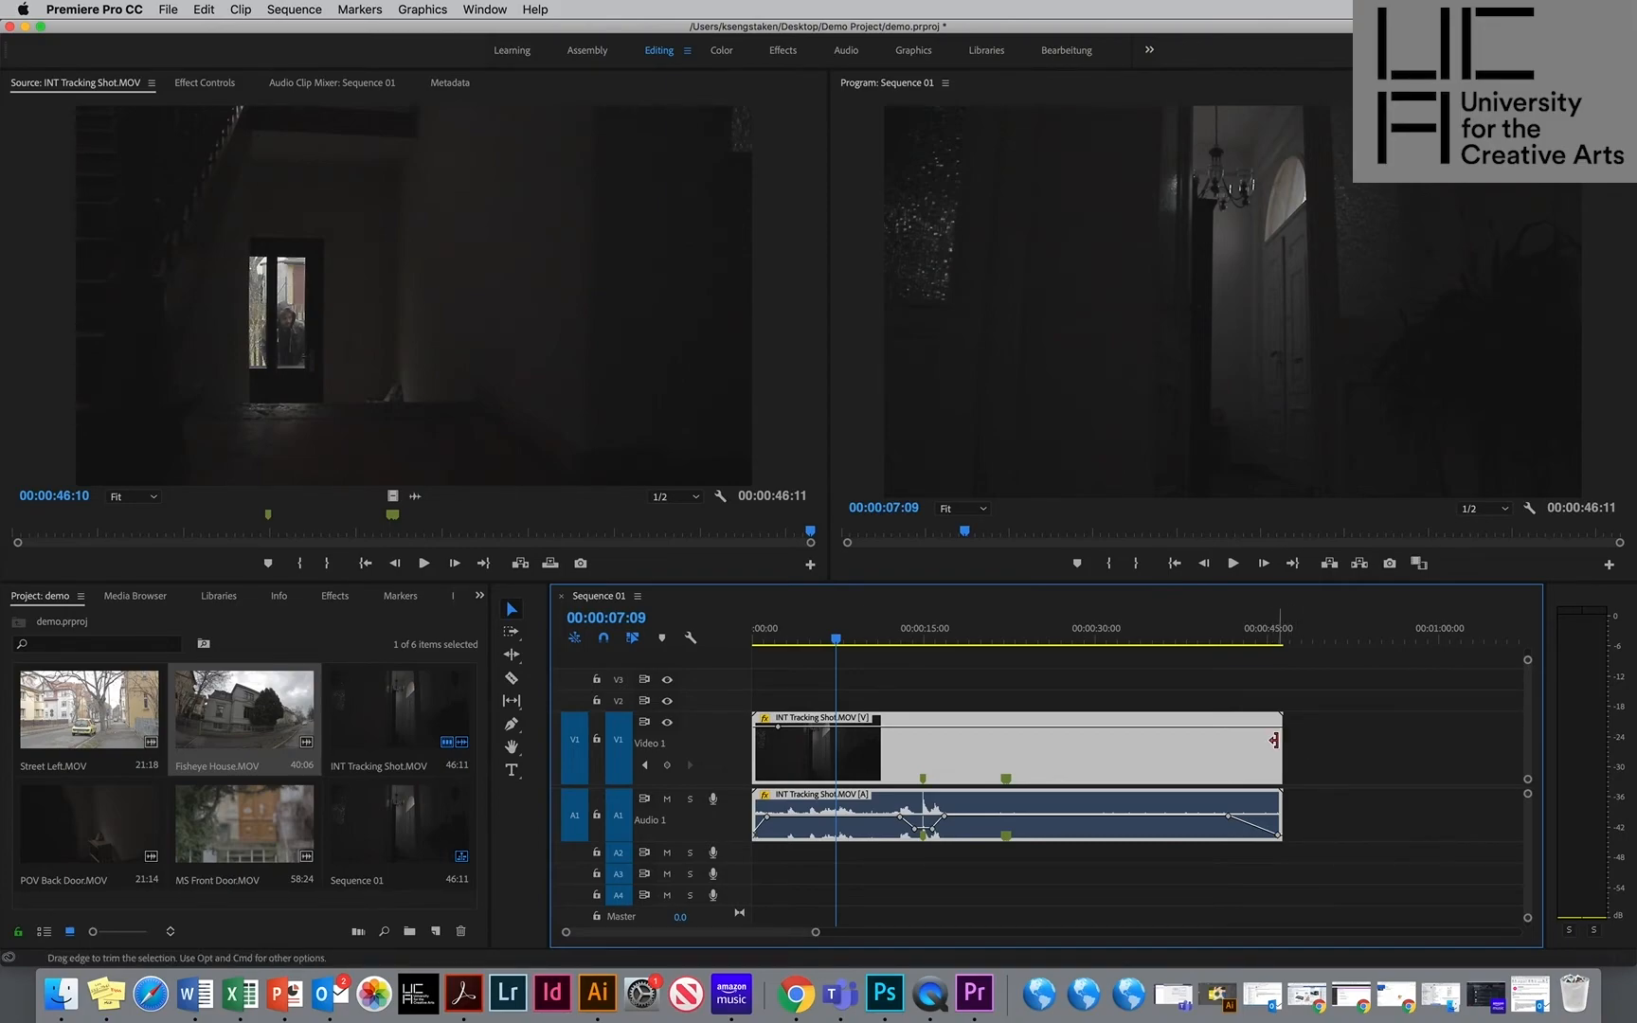
Trim the end of the INT Tracking Shot clip to a duration of about 00:00:39:13.
{"action": "left_click_drag", "start_coordinate": [1292, 740], "coordinate": [1213, 747]}
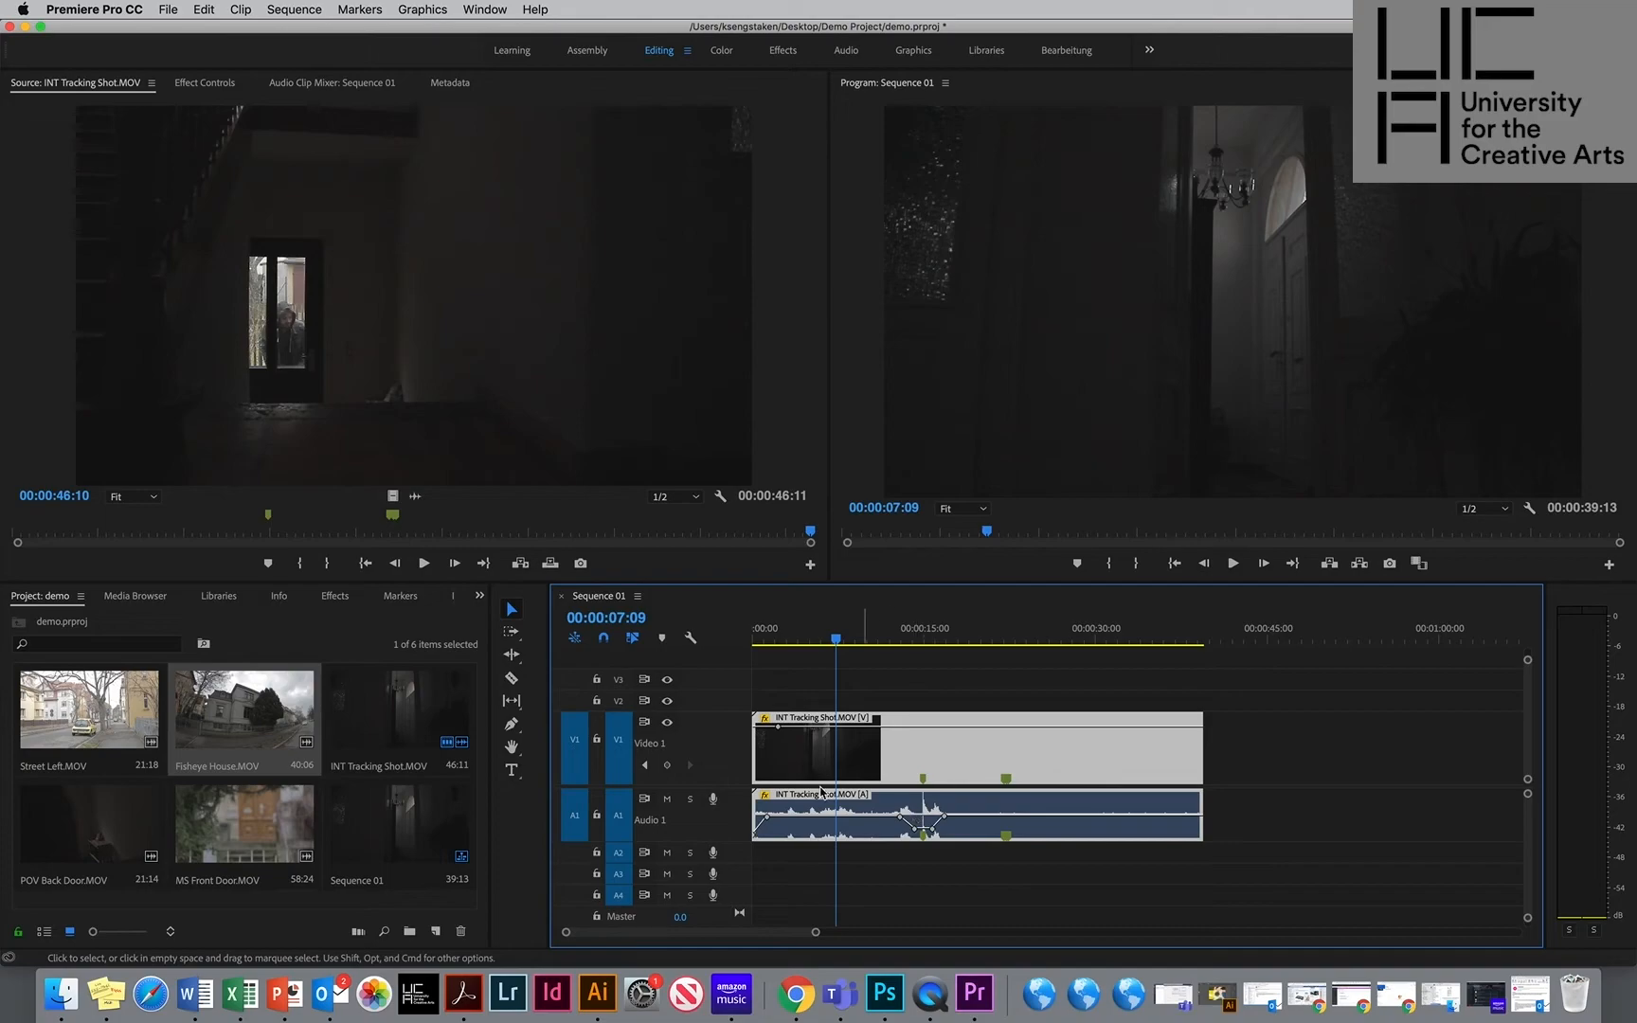
Trim the start of the INT Tracking Shot clip to 00:00:22:10 on the timeline, play back the result and save the project.
{"action": "left_click_drag", "start_coordinate": [757, 758], "coordinate": [934, 786]}
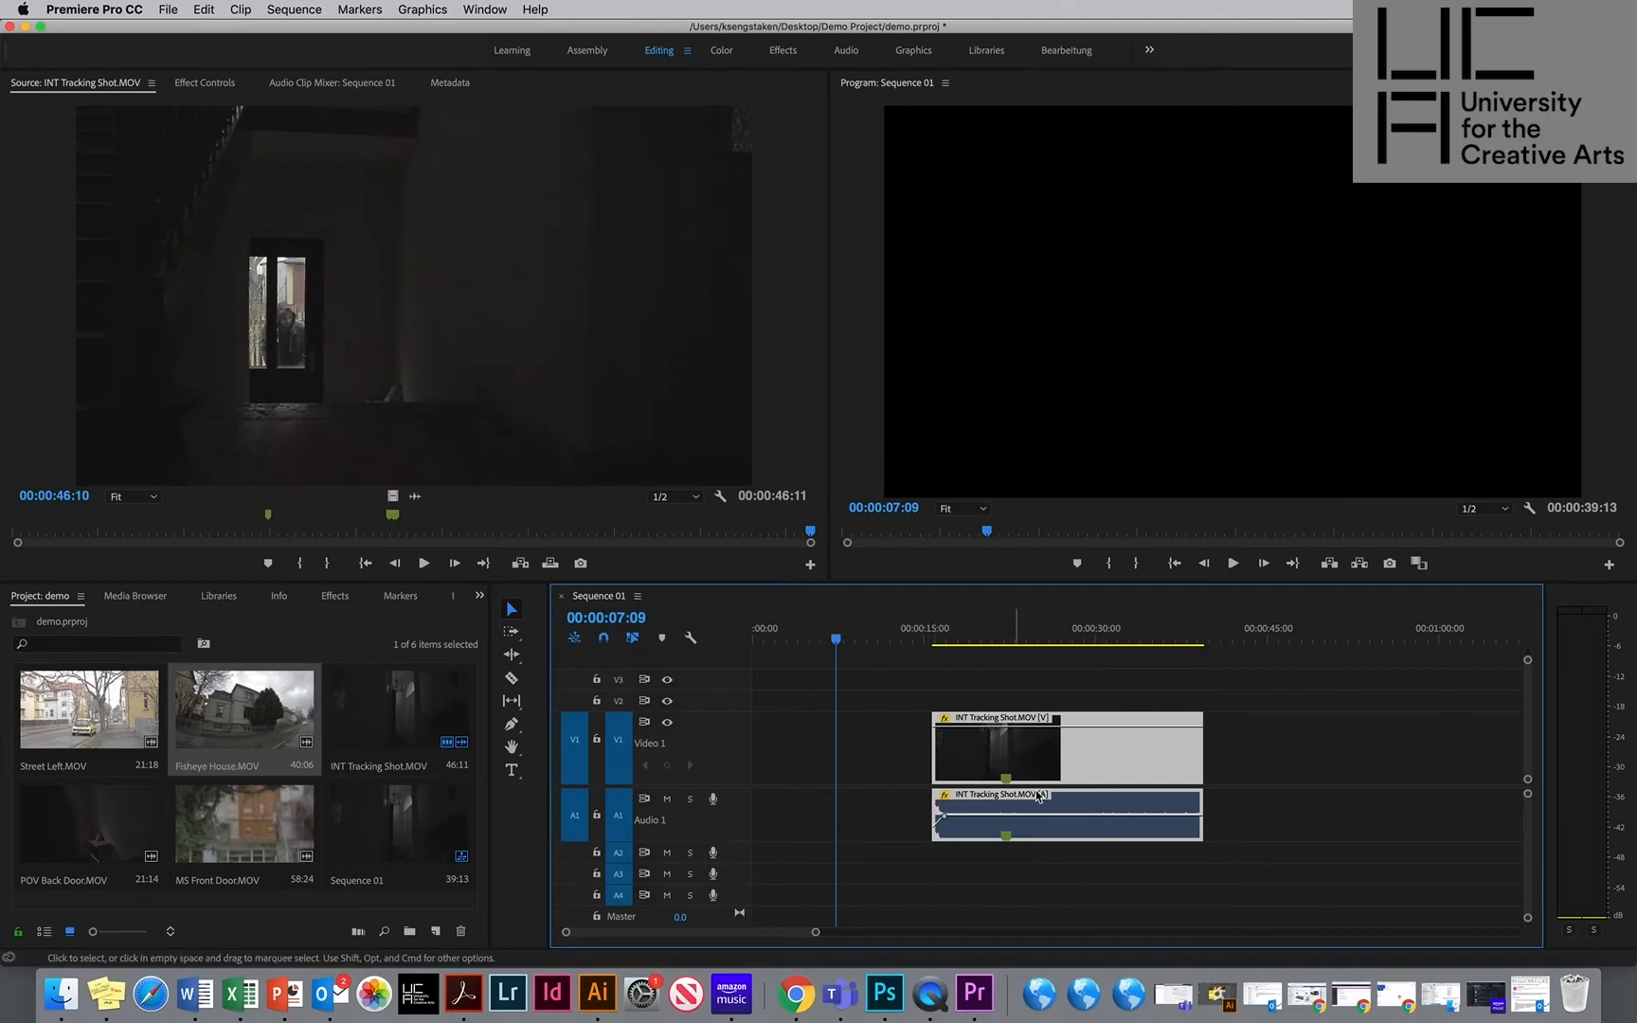
{"action": "key", "text": "space"}
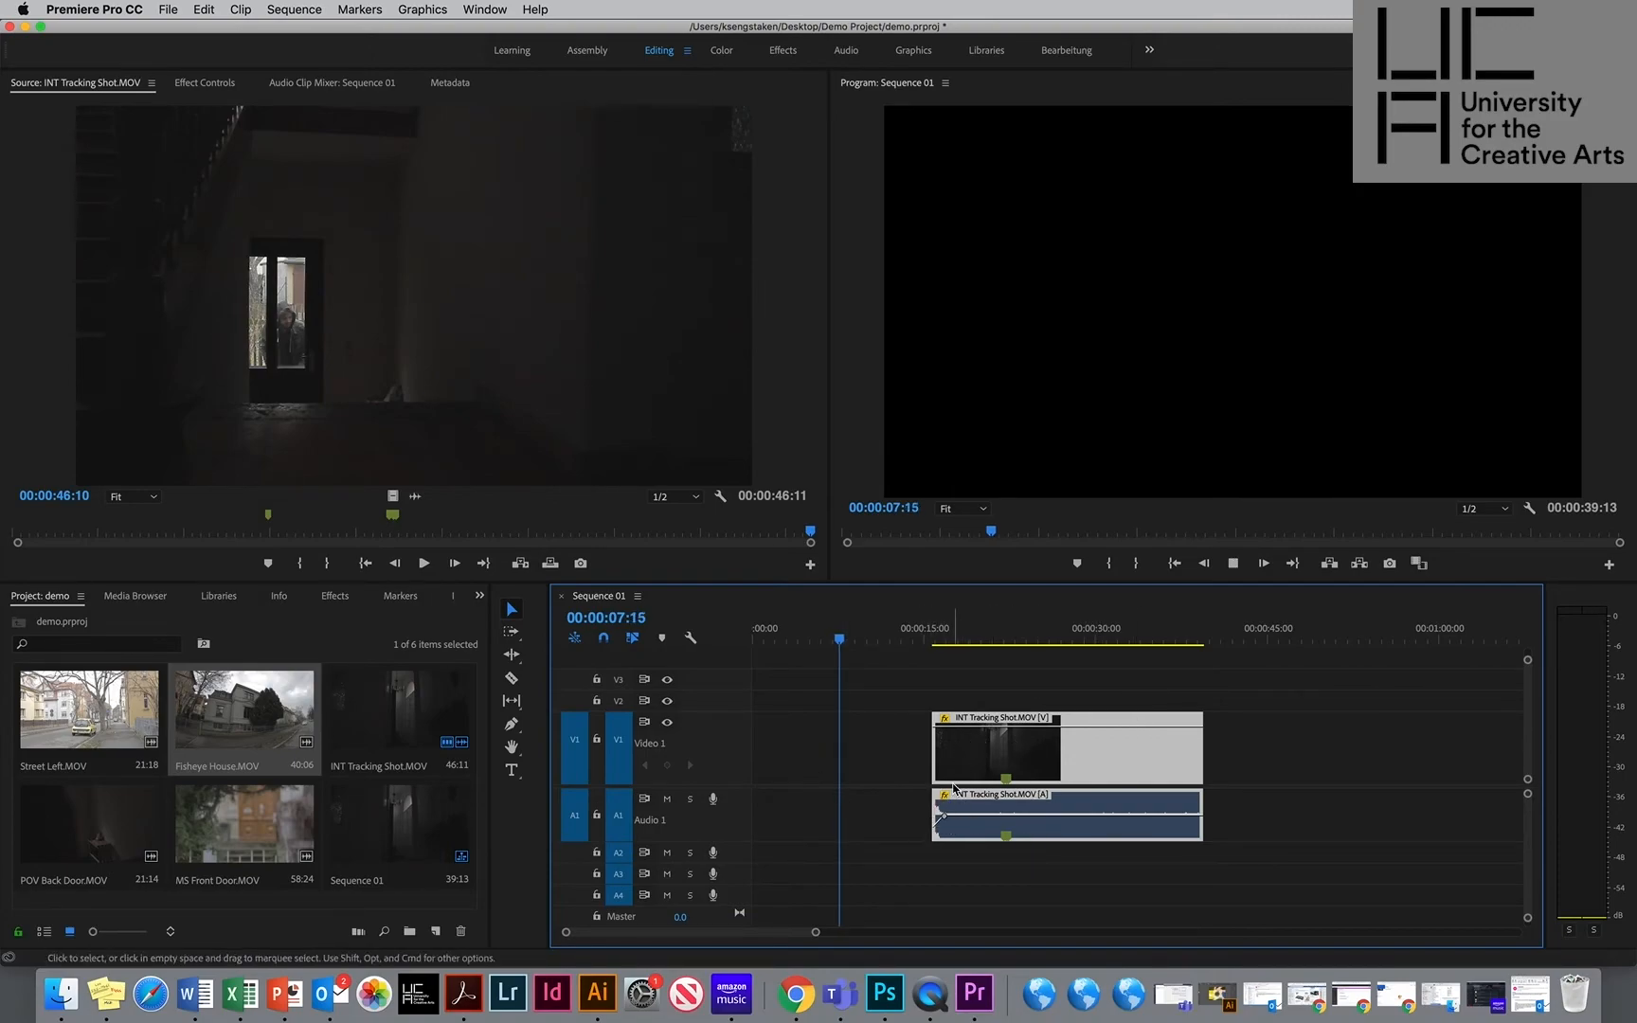
{"action": "left_click", "coordinate": [926, 630]}
{"action": "left_click_drag", "start_coordinate": [926, 633], "coordinate": [1012, 651]}
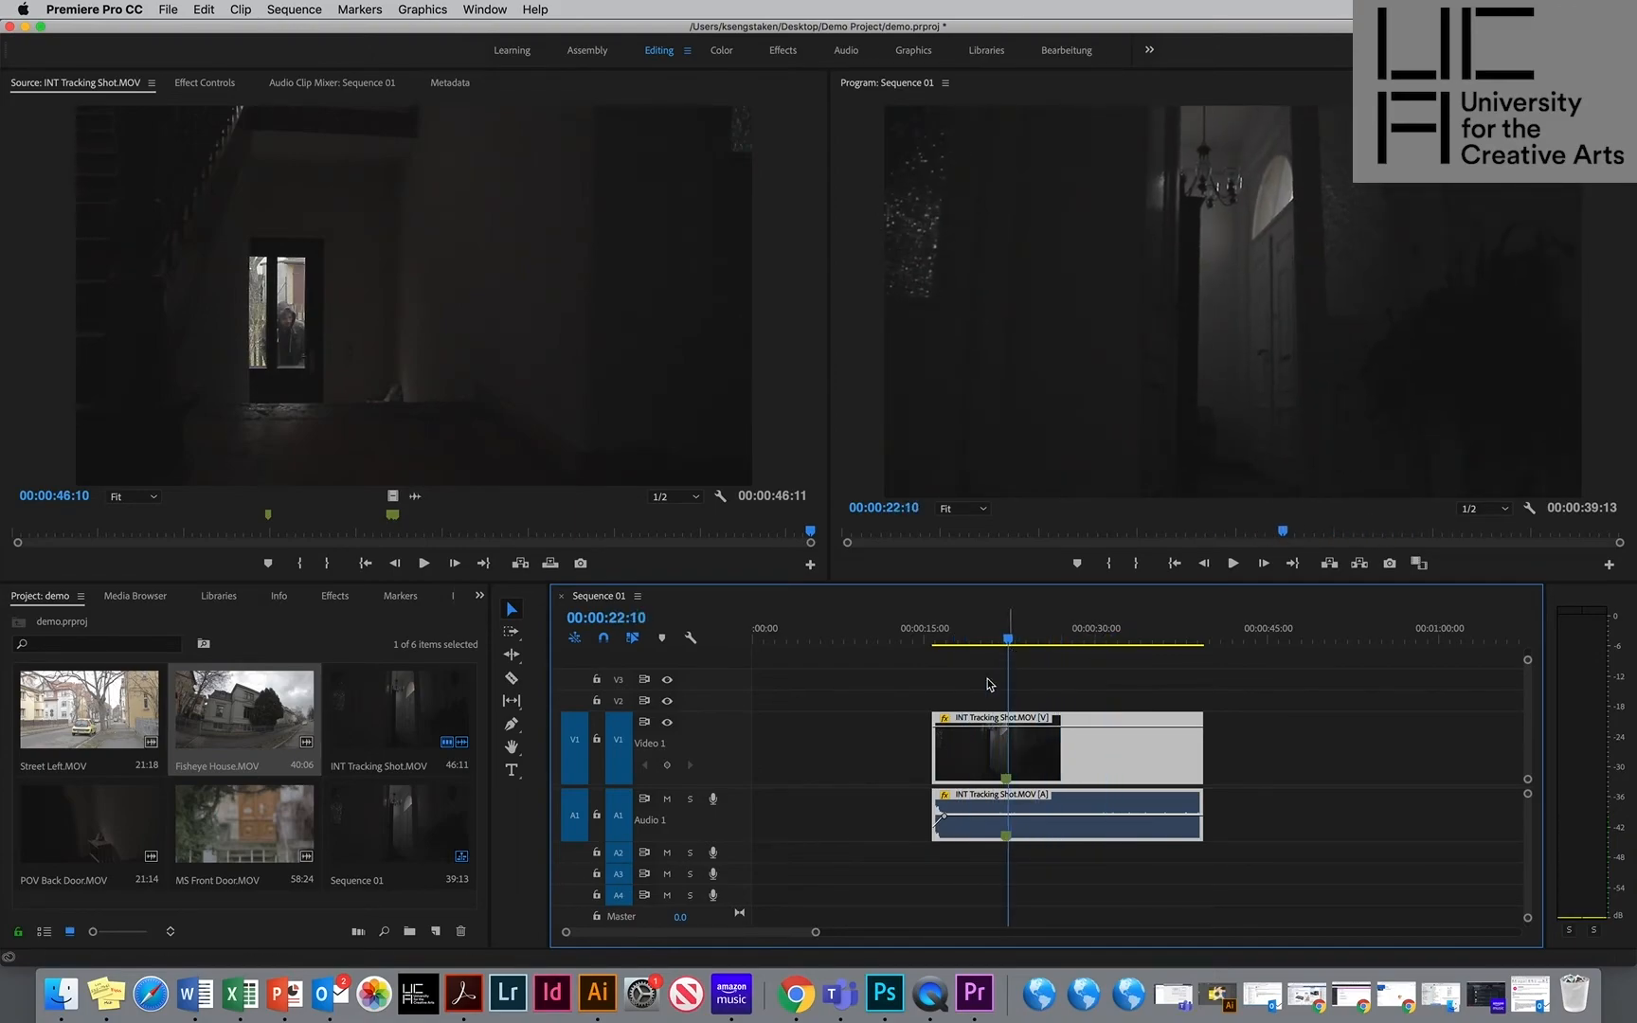
{"action": "left_click_drag", "start_coordinate": [932, 749], "coordinate": [1013, 756]}
{"action": "key", "text": "space"}
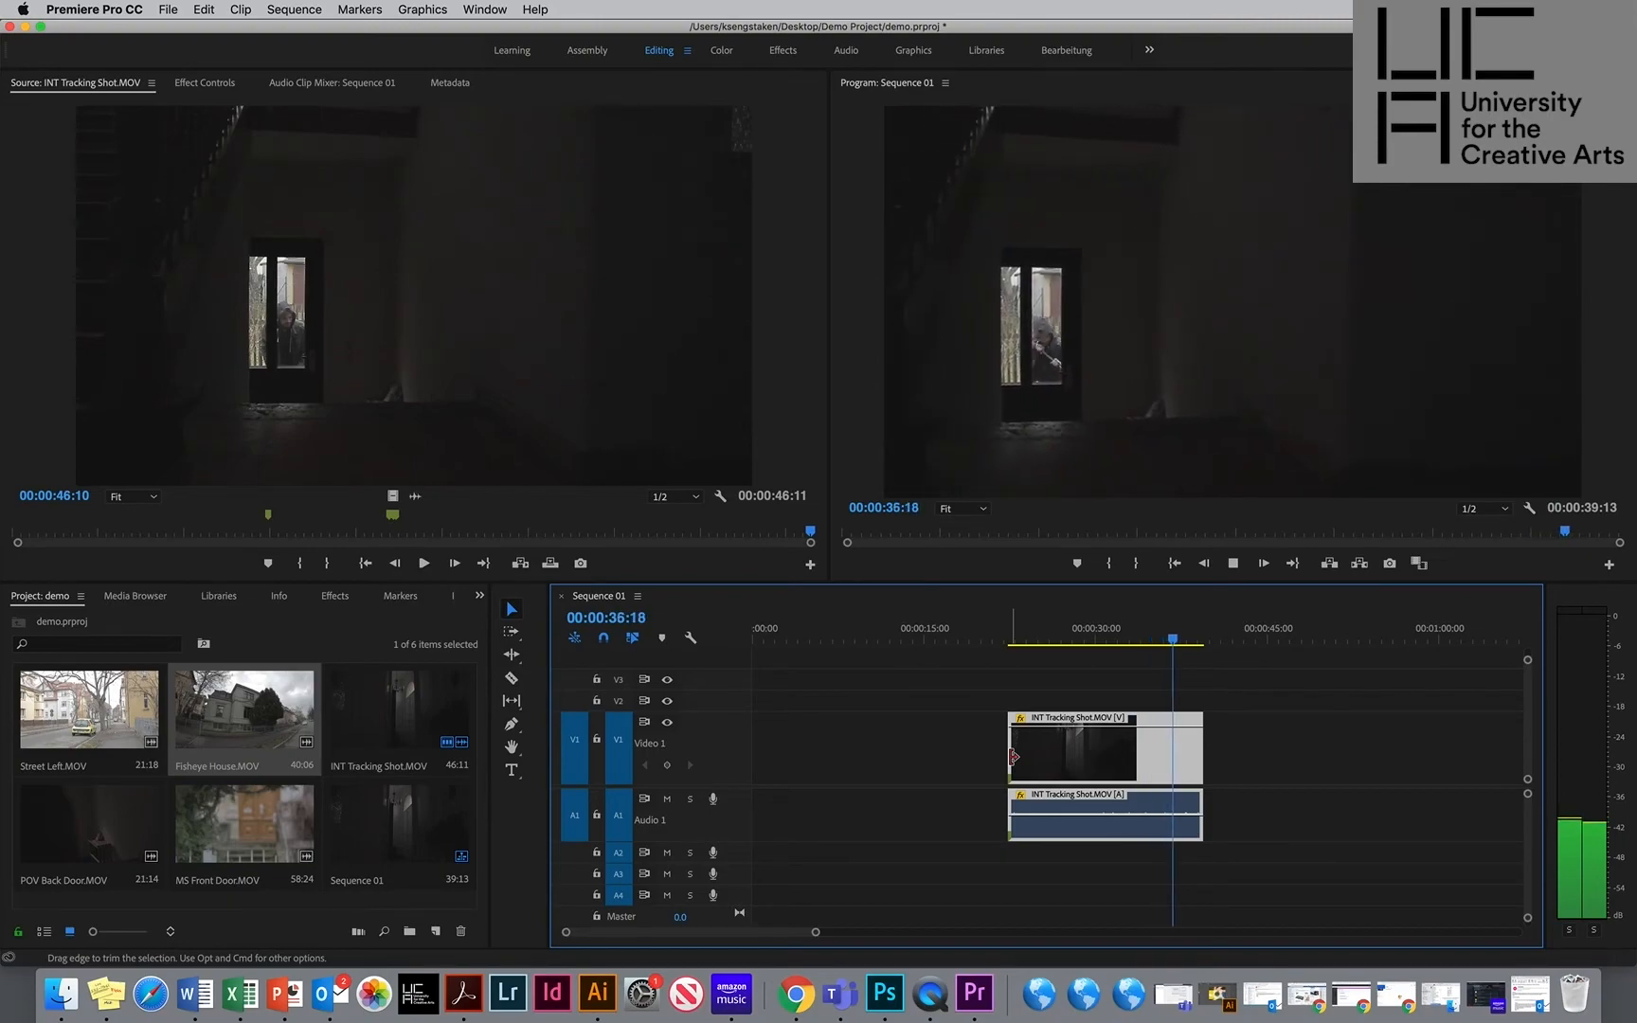
{"action": "key", "text": "space"}
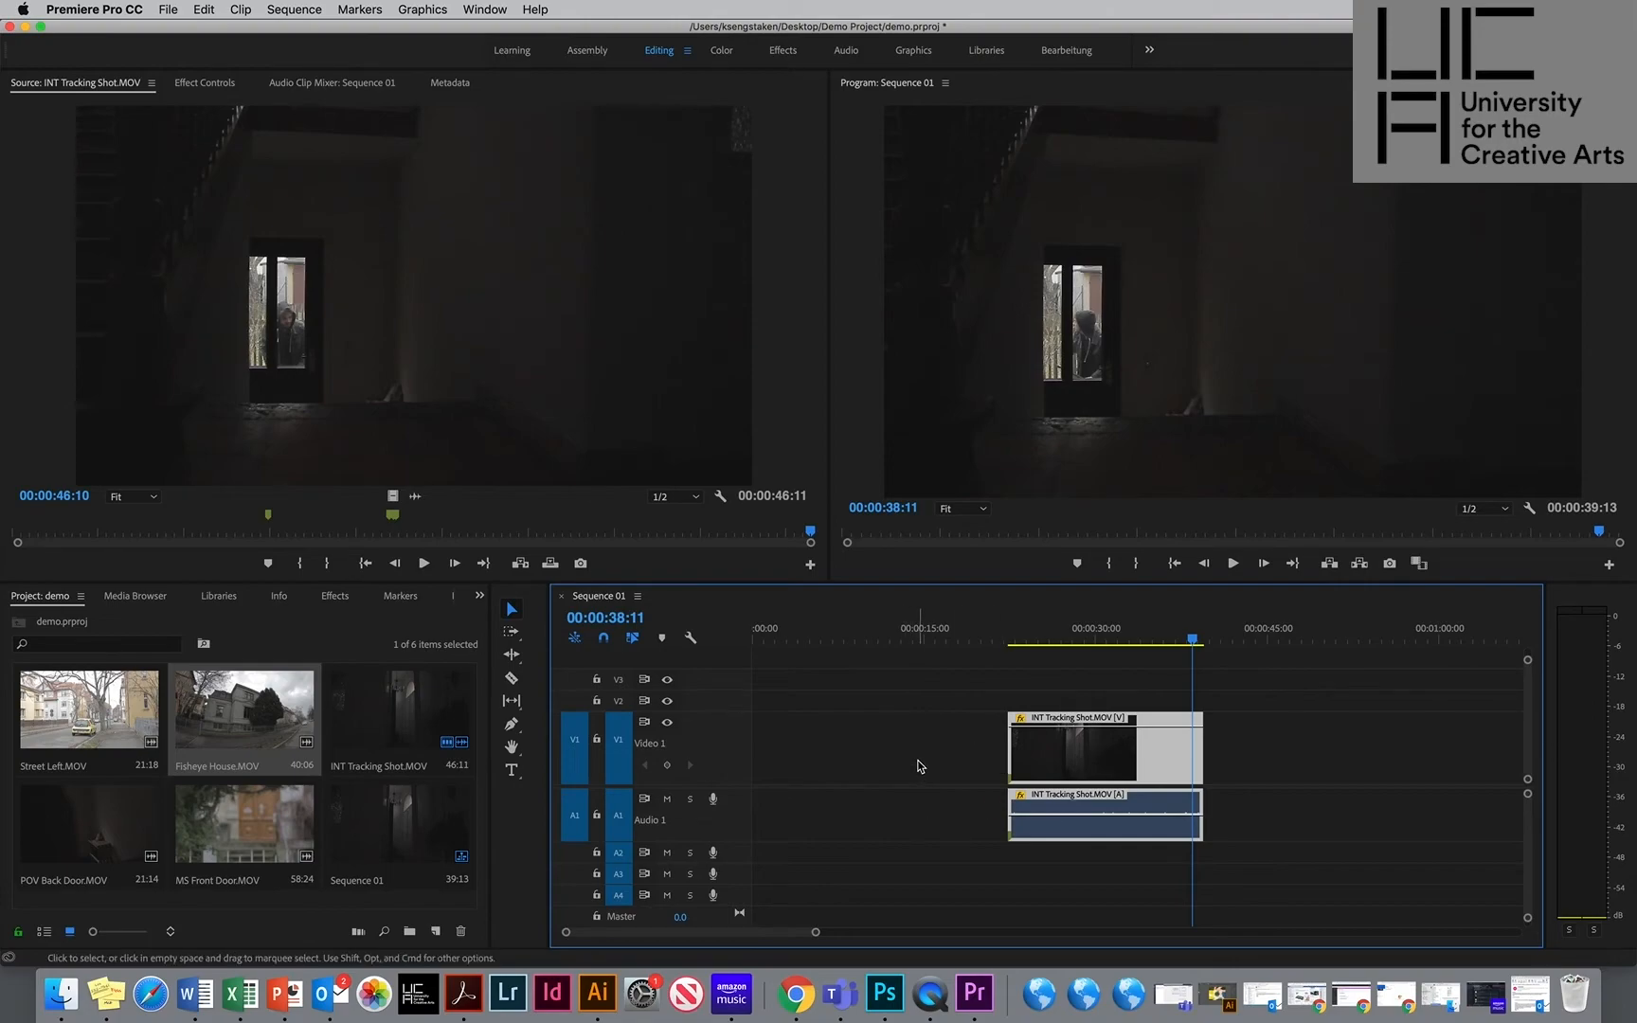
{"action": "key", "text": "super+s"}
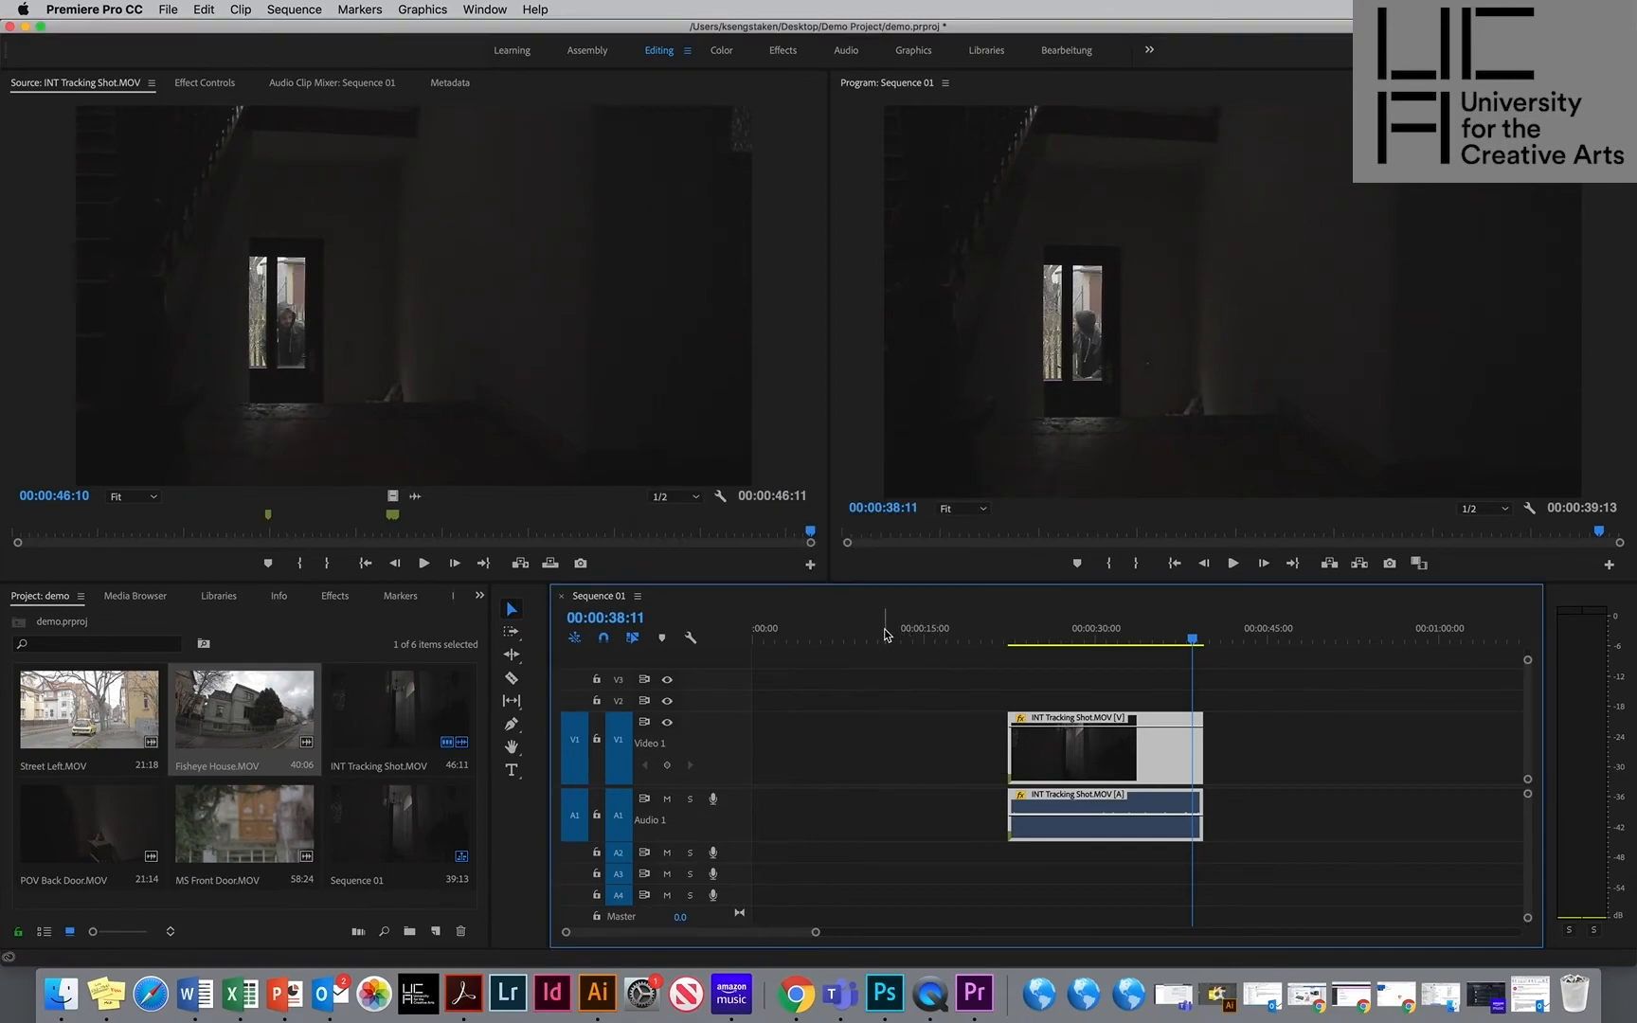
Delete the empty gap before the INT Tracking Shot clip so it starts at 00:00:00:00, and jump between its start and end.
{"action": "left_click_drag", "start_coordinate": [884, 631], "coordinate": [969, 642]}
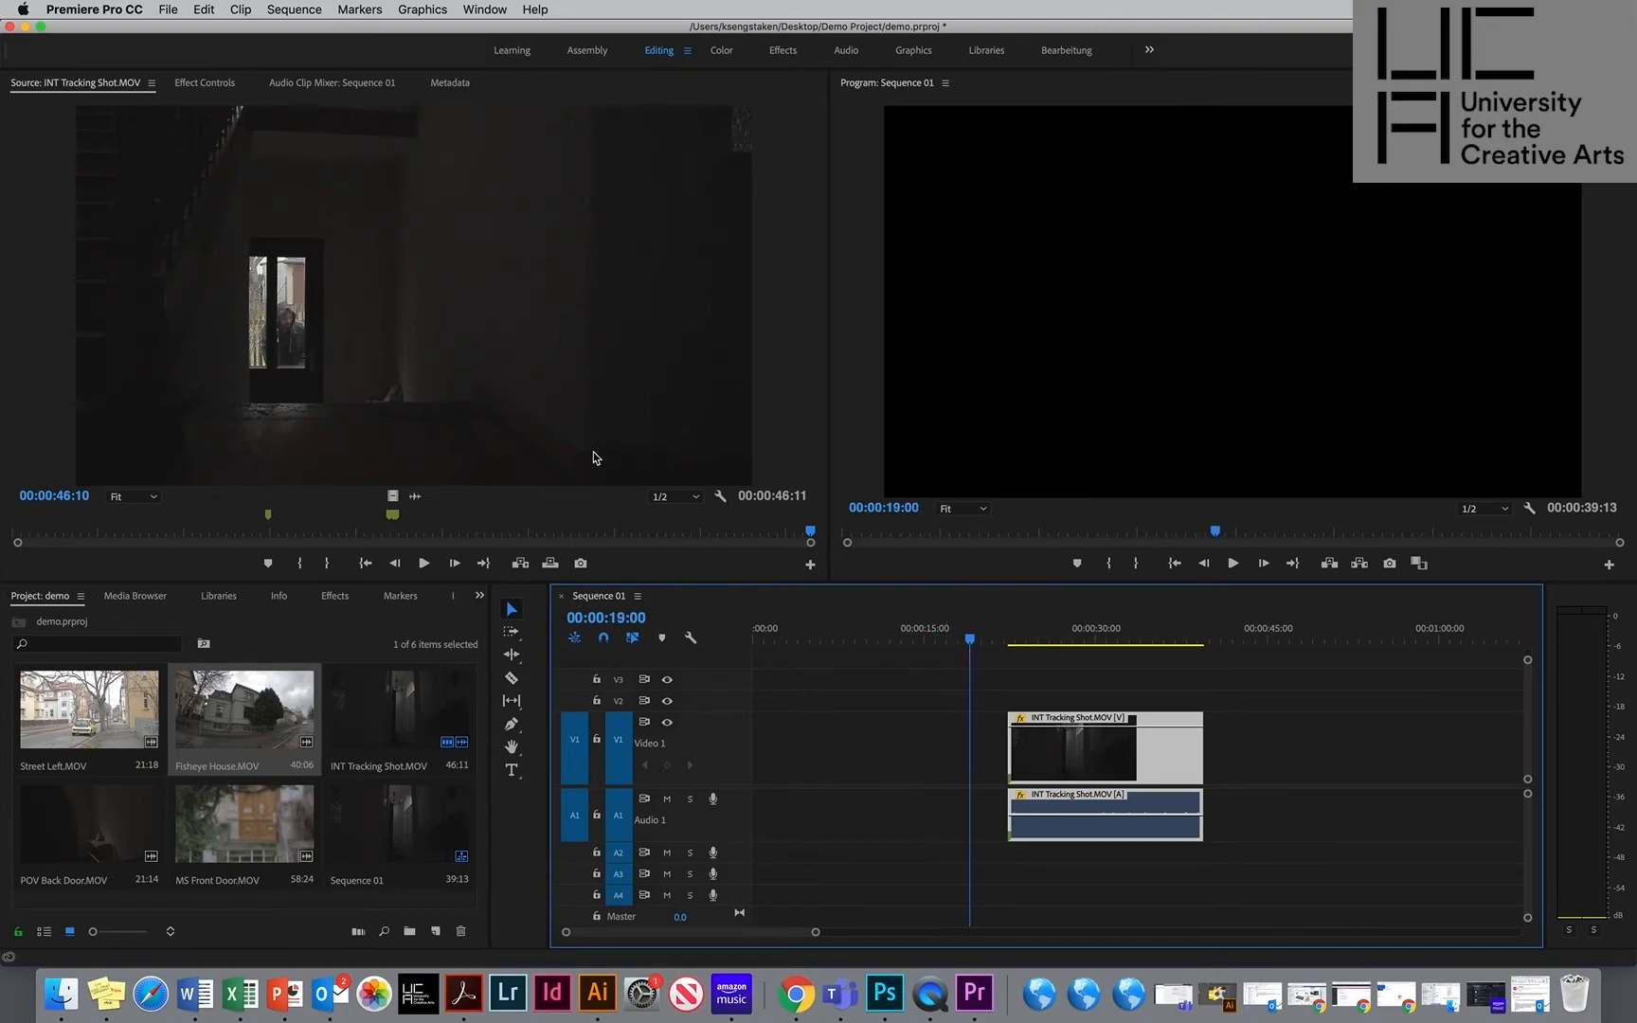
{"action": "left_click", "coordinate": [972, 643]}
{"action": "left_click_drag", "start_coordinate": [985, 643], "coordinate": [1009, 651]}
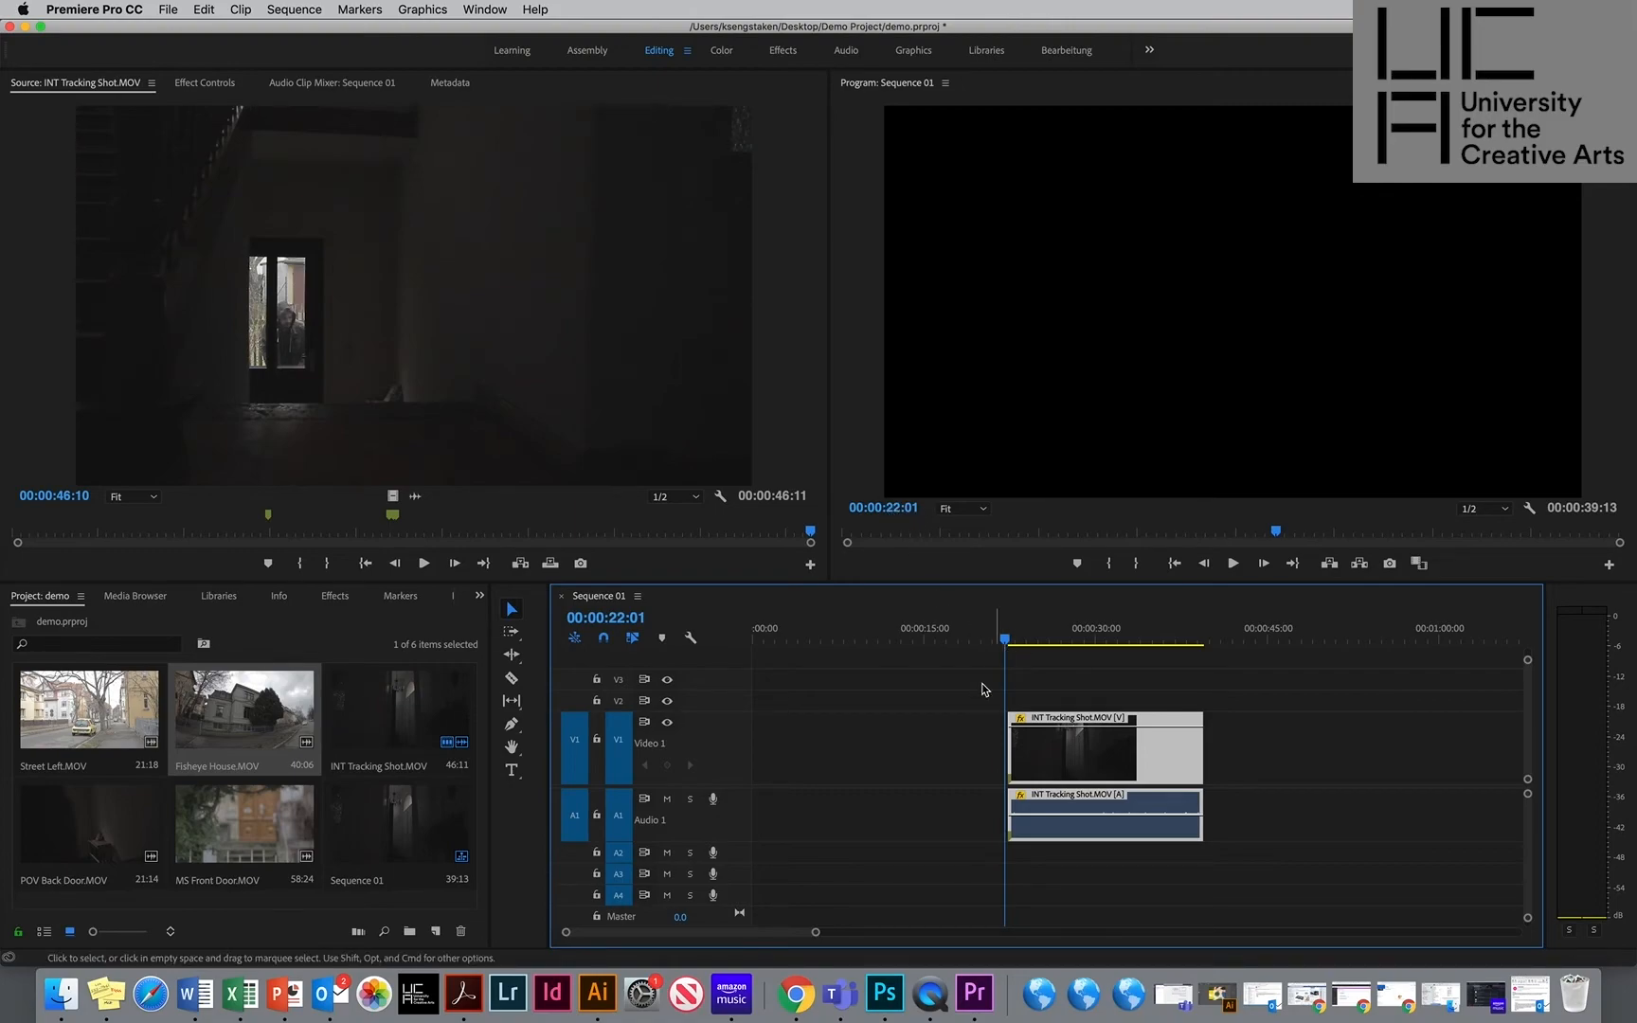
{"action": "left_click", "coordinate": [955, 758]}
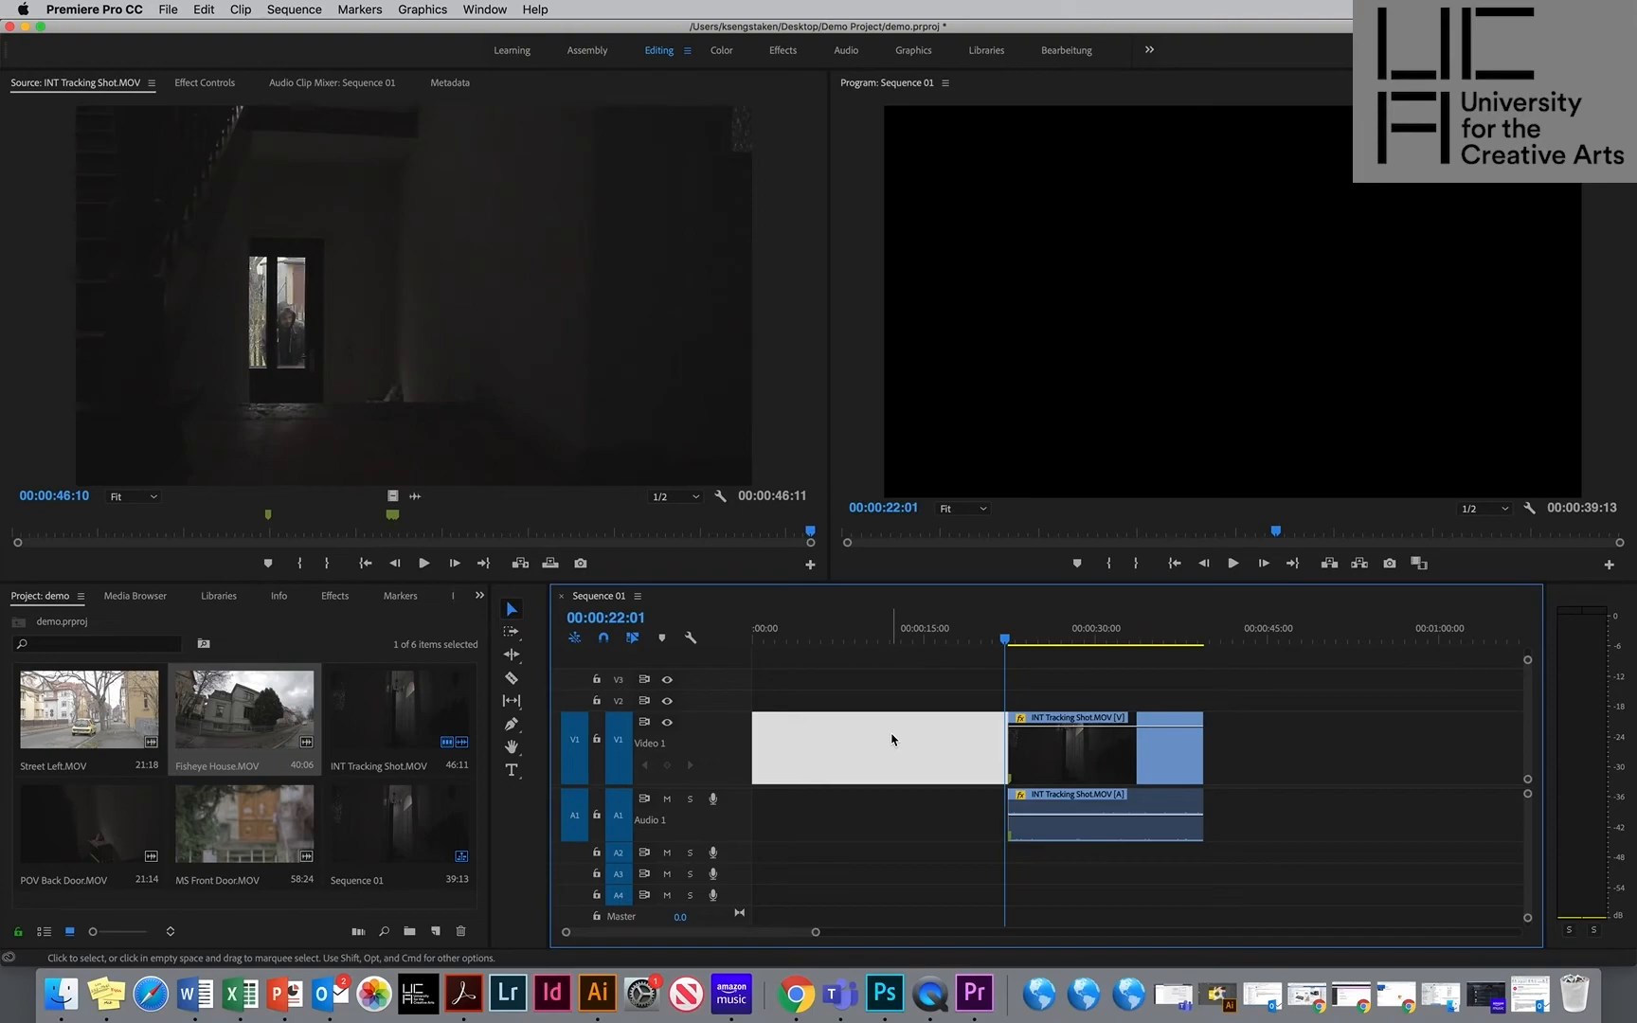
{"action": "key", "text": "Delete"}
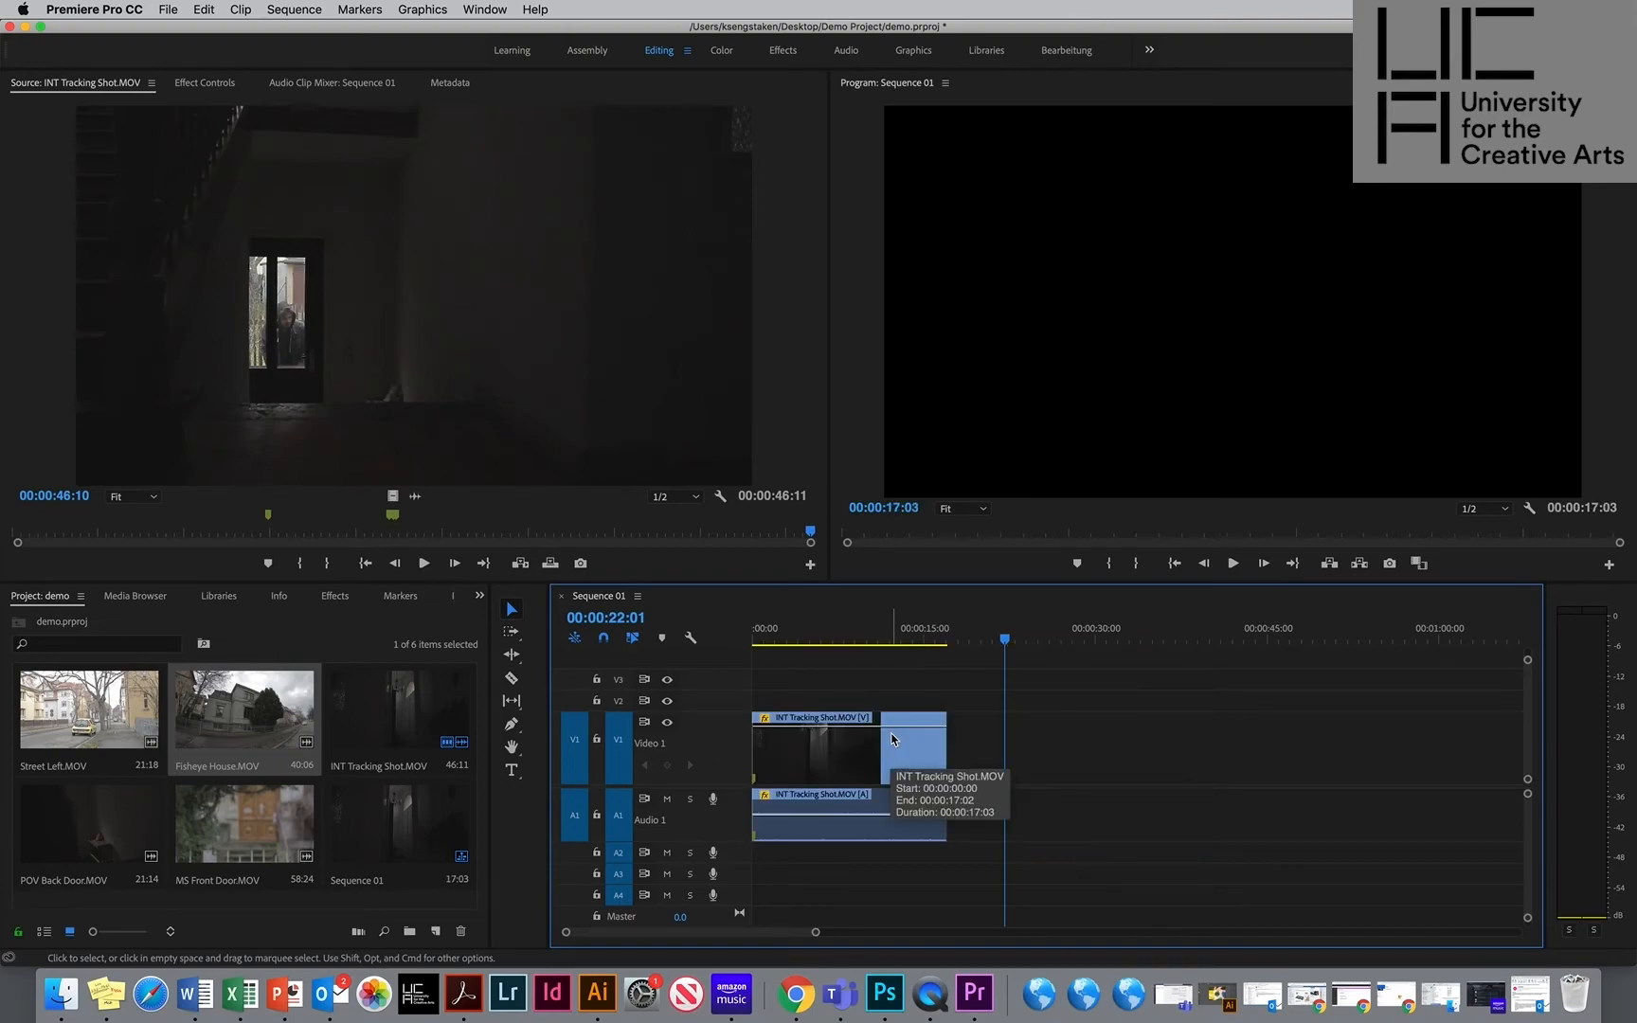
{"action": "key", "text": "Up"}
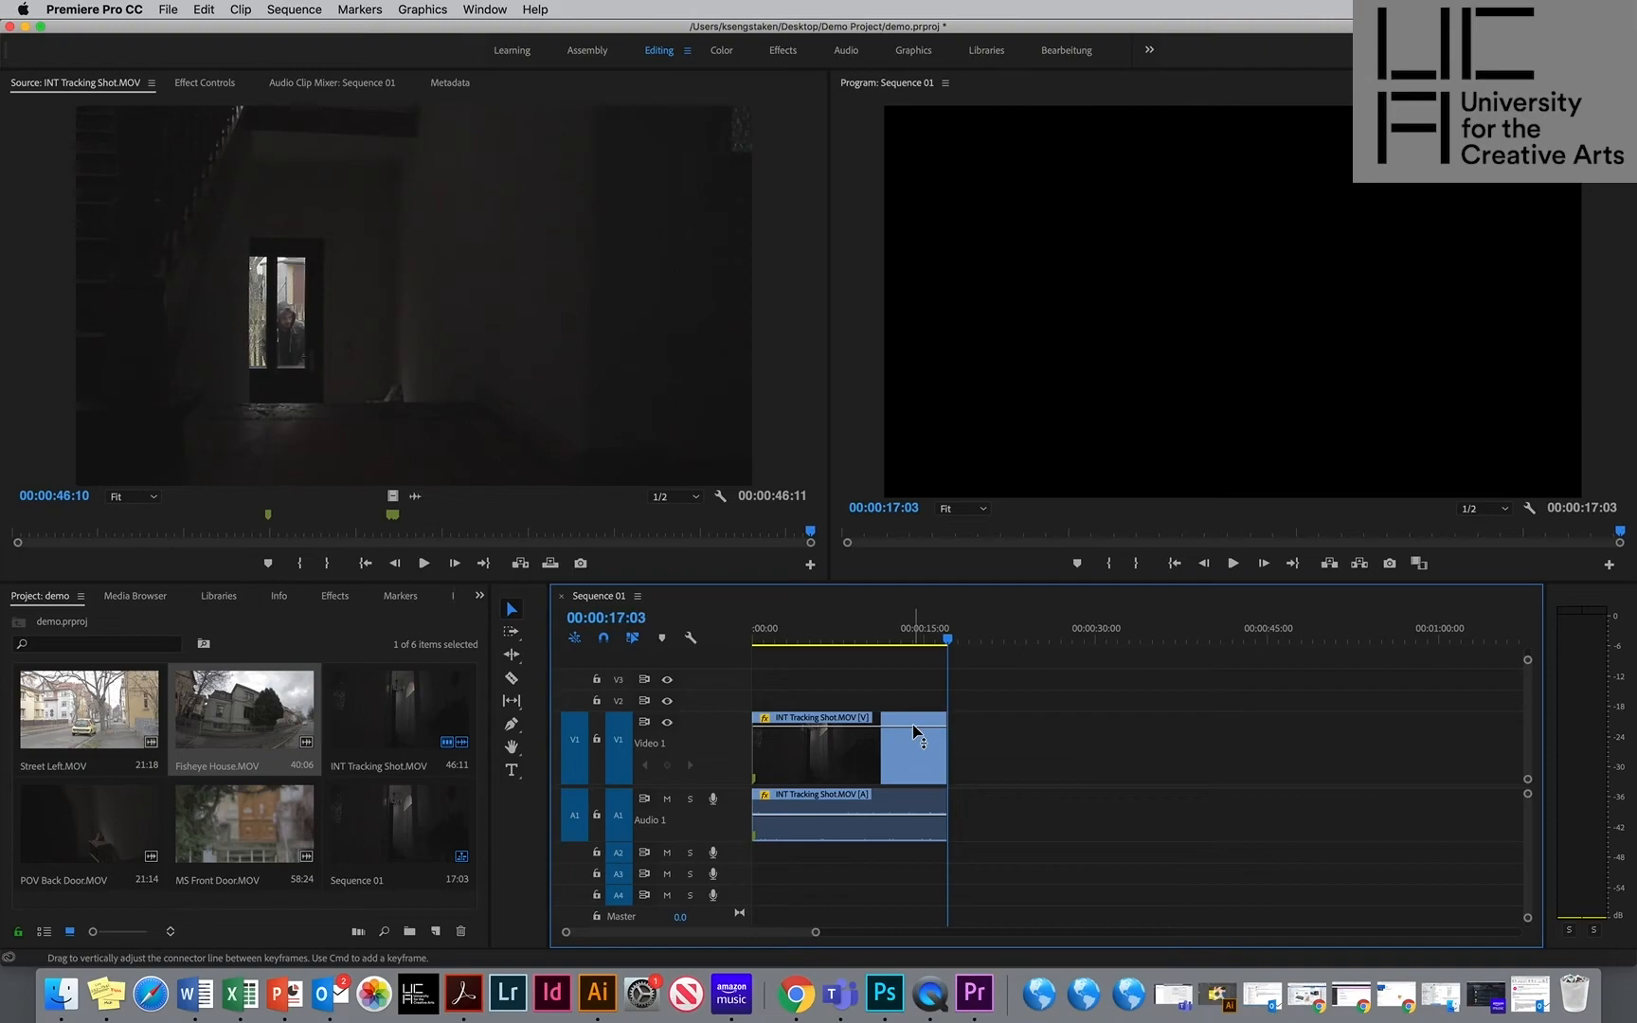
{"action": "key", "text": "Up"}
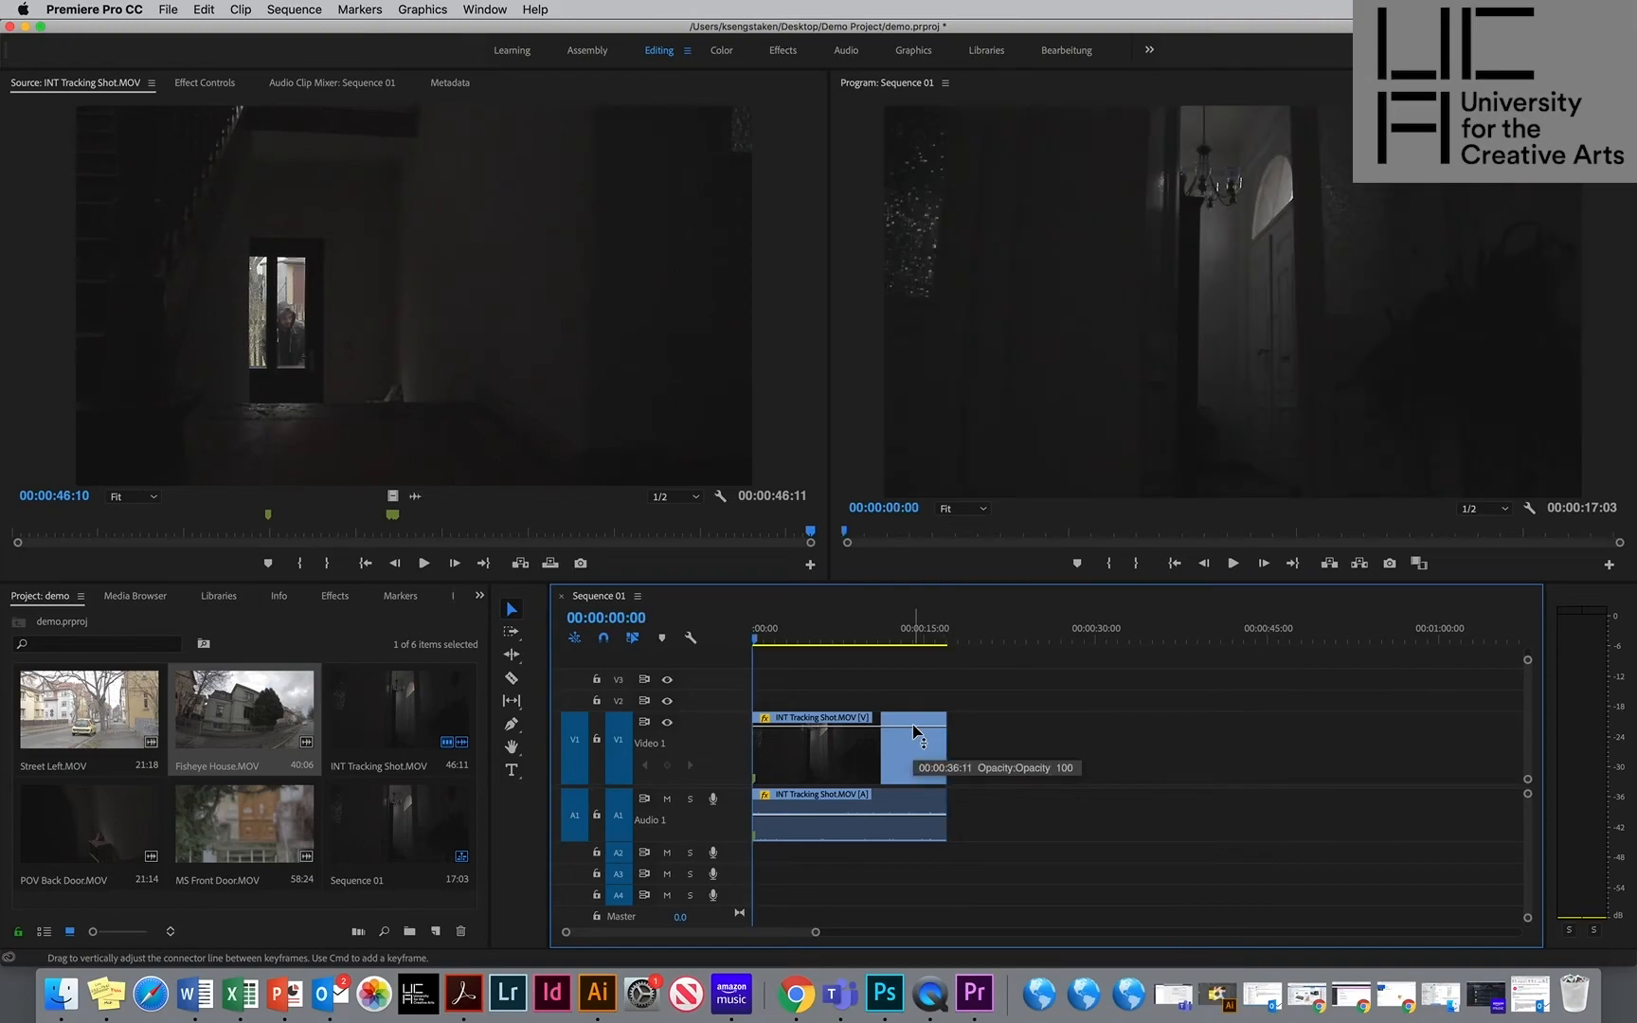
{"action": "key", "text": "Down"}
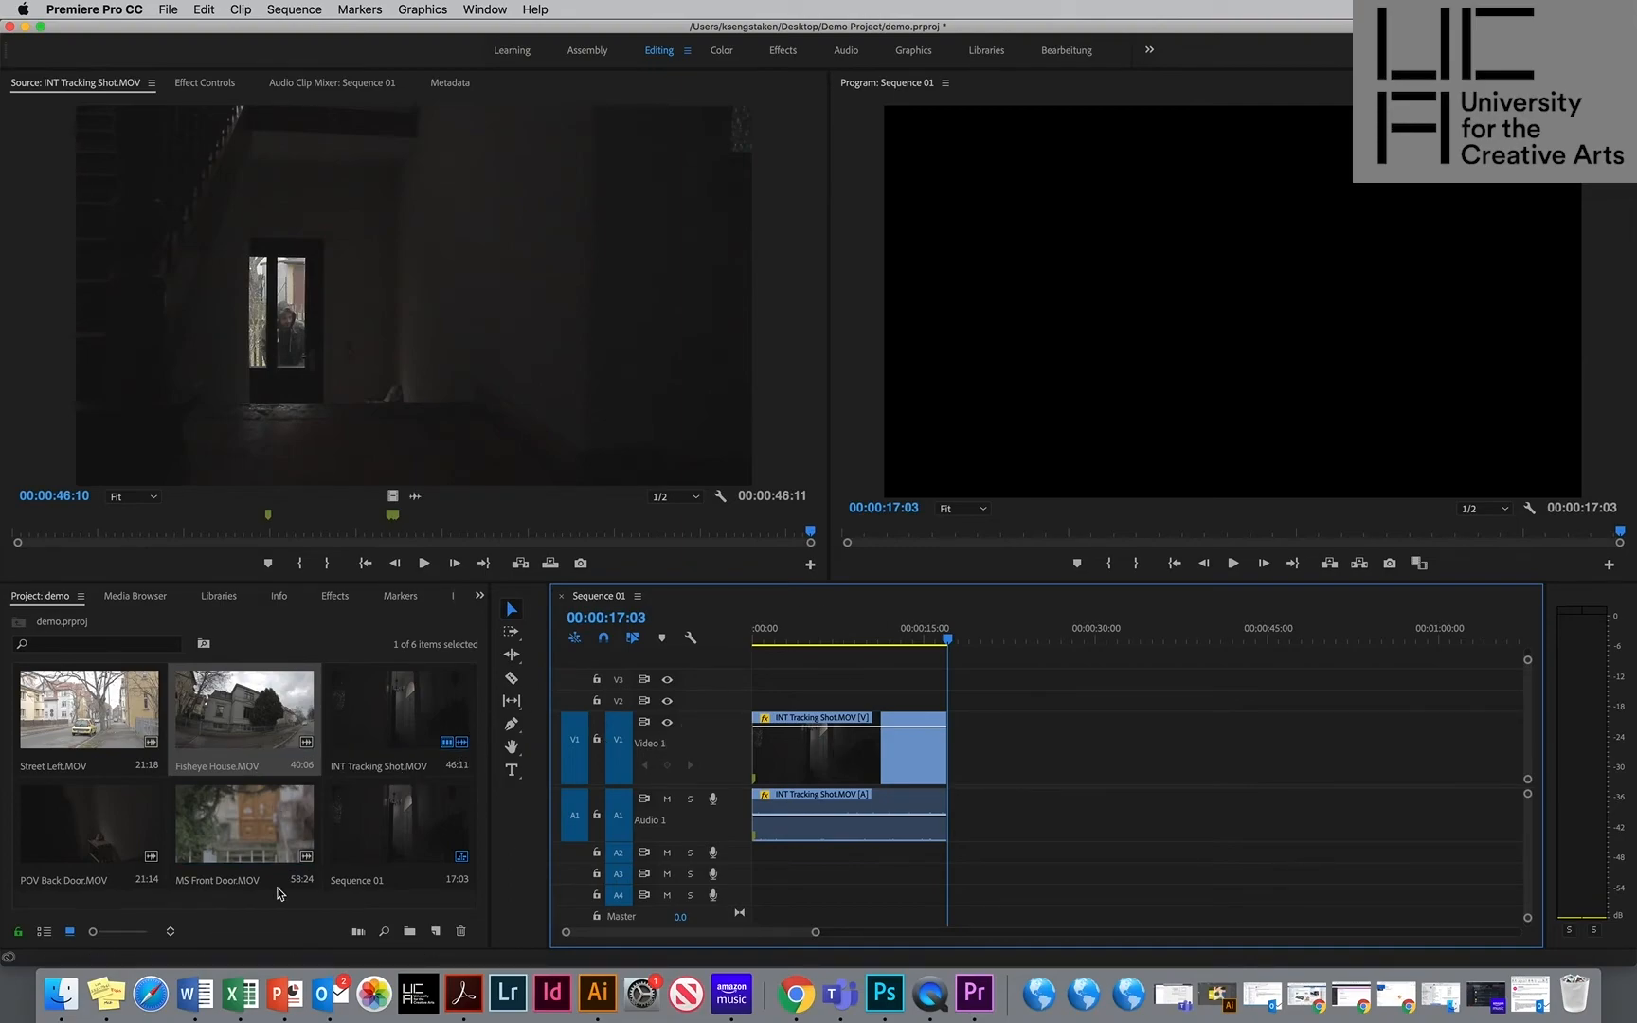
Open Fisheye House.MOV as the source clip and move its playhead to about 00:00:08:07.
{"action": "double_click", "coordinate": [273, 722]}
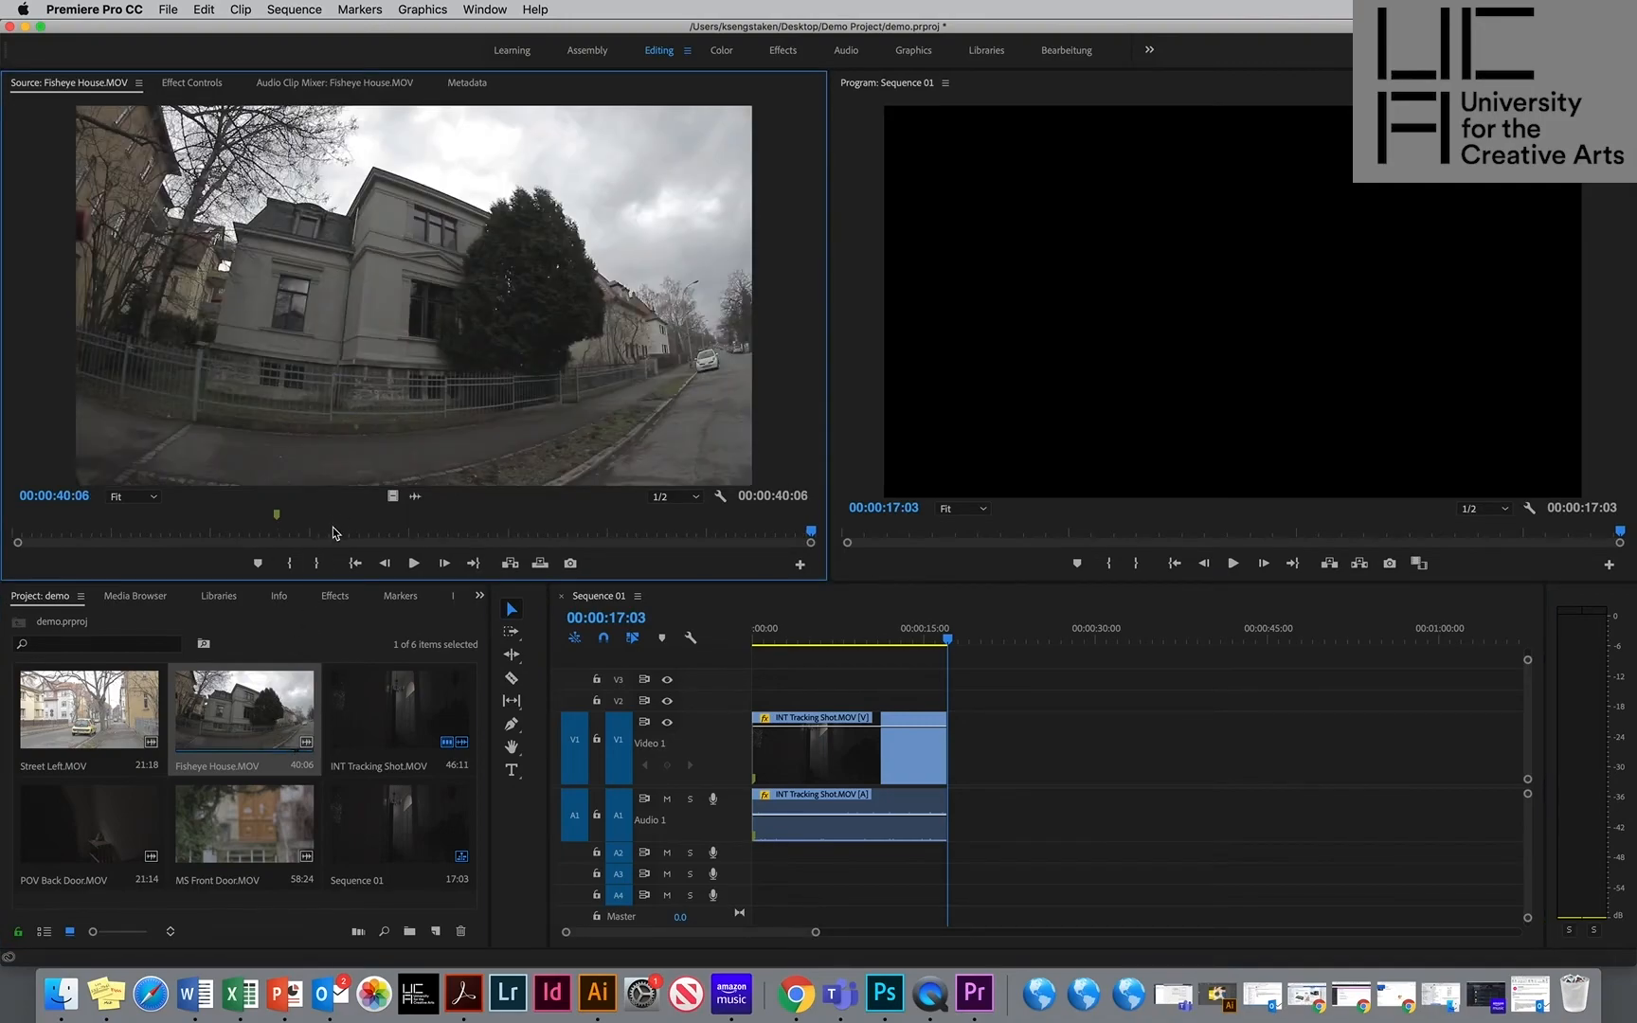
{"action": "left_click_drag", "start_coordinate": [333, 529], "coordinate": [178, 496]}
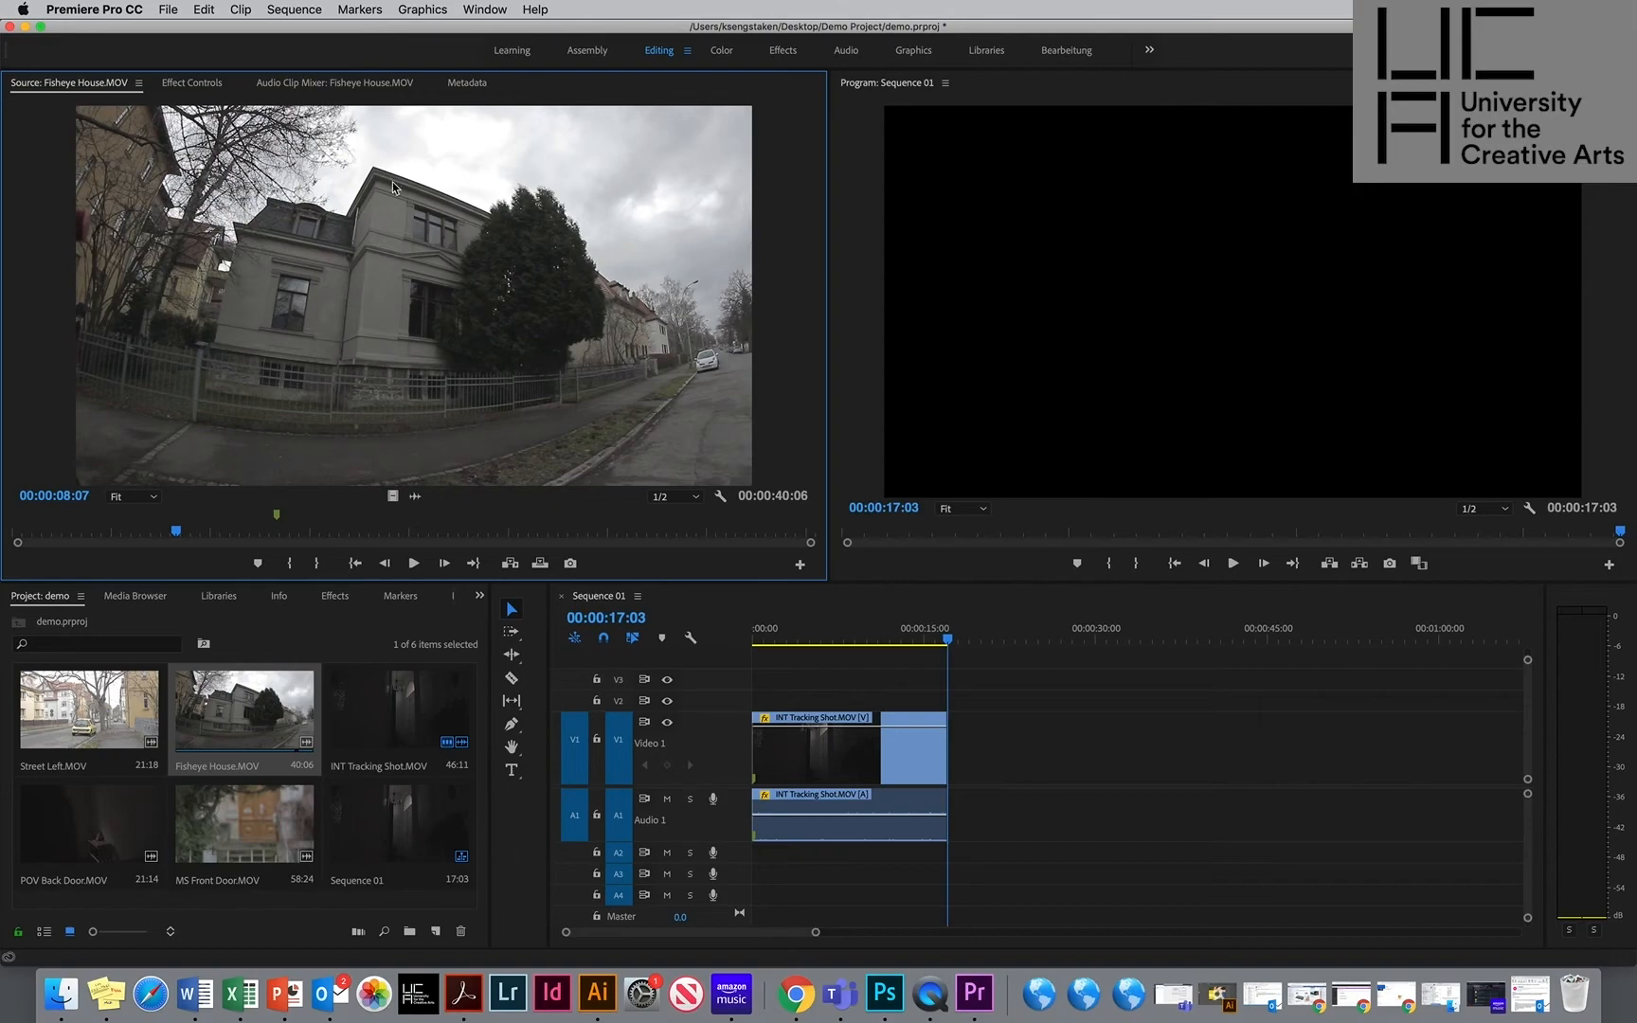
Mark an In point in the sequence at 00:00:16:21 and clear it again.
{"action": "left_click", "coordinate": [944, 629]}
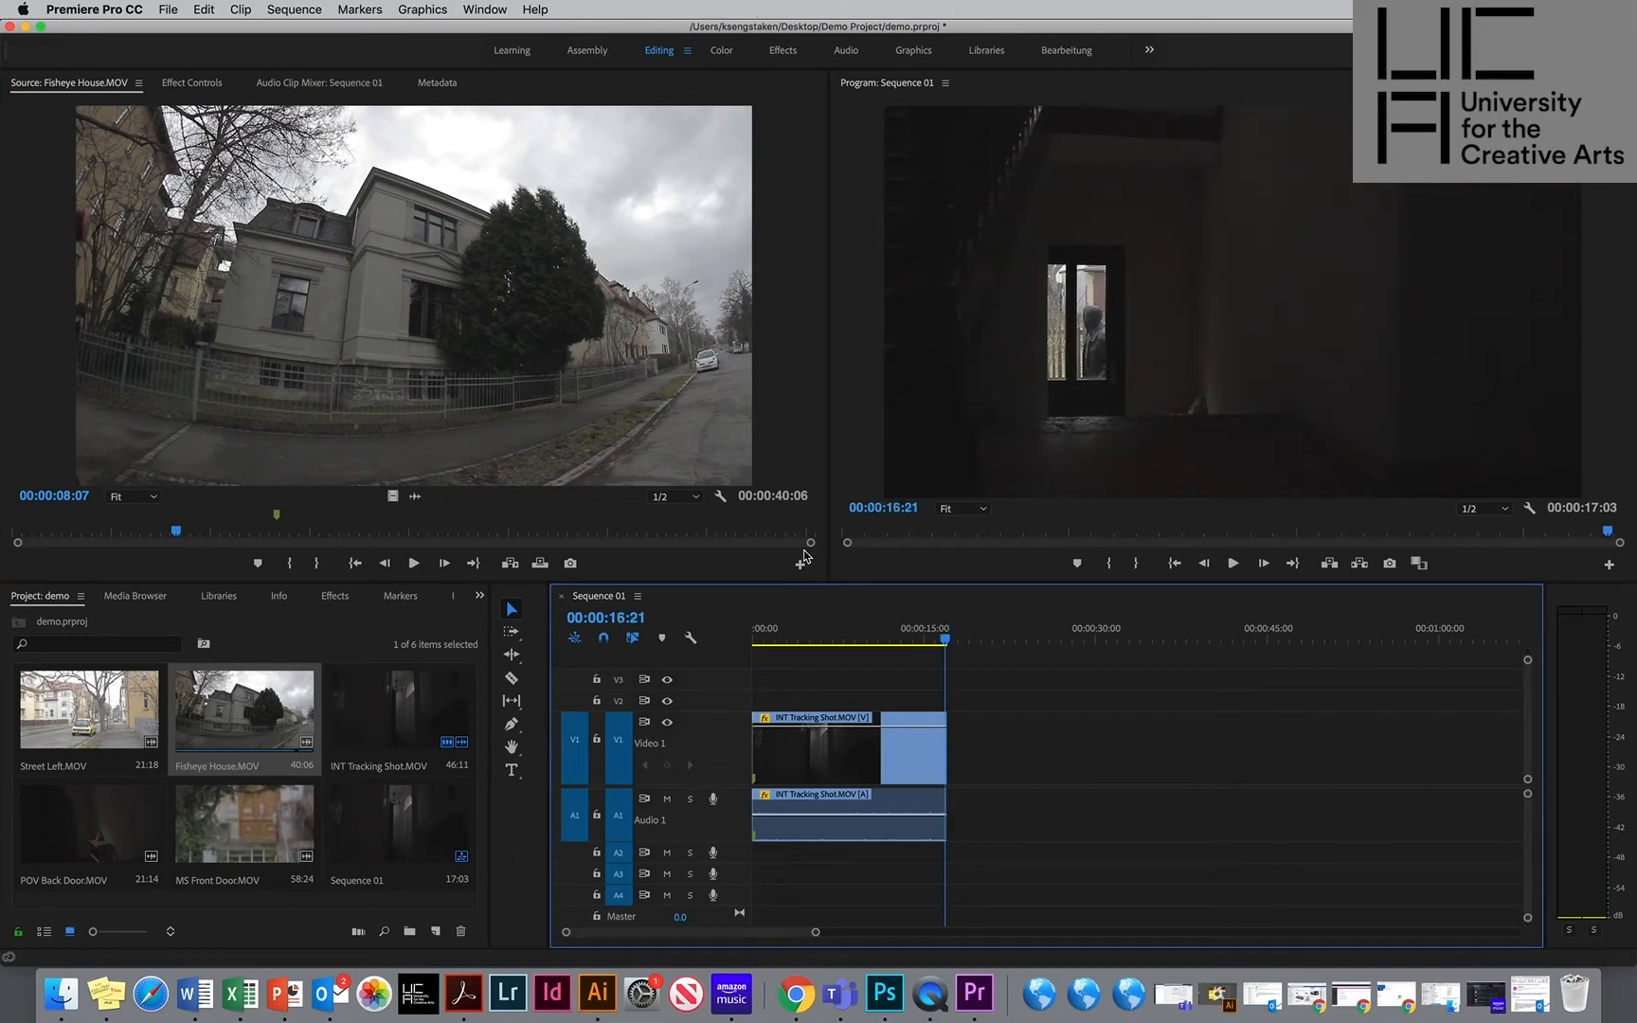
{"action": "key", "text": "i"}
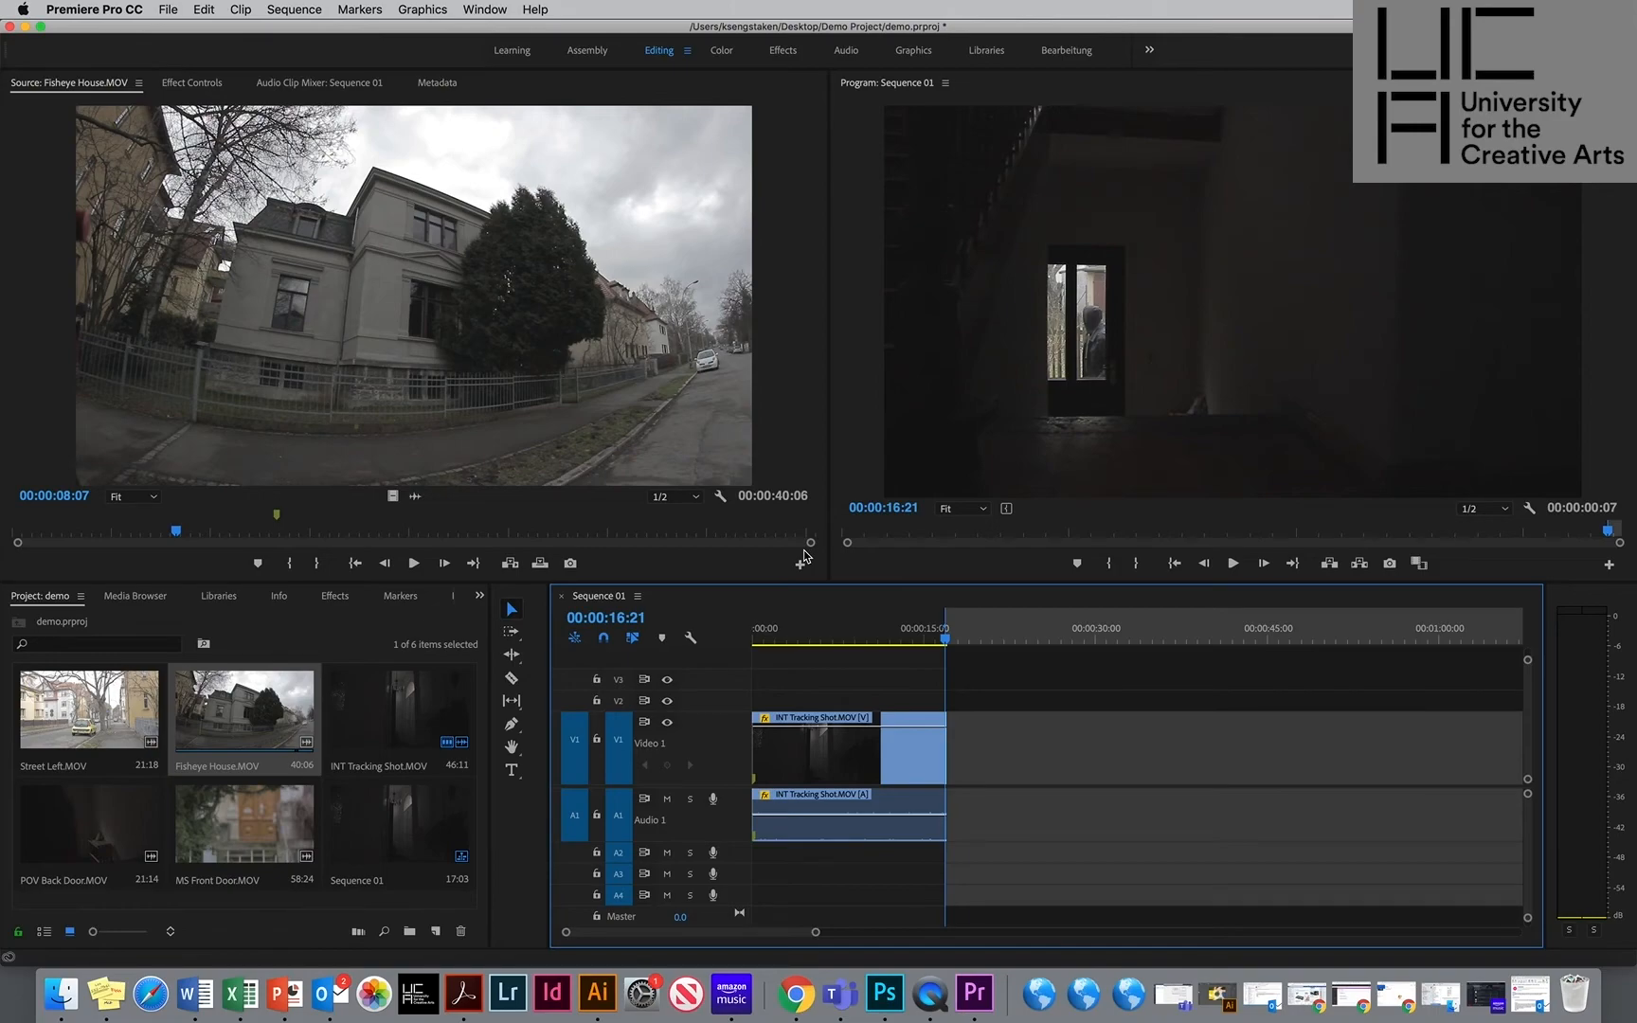
{"action": "key", "text": "alt+x"}
Mark an In point at 00:00:08:06 and an Out point at 00:00:13:20 in the Fisheye House source clip.
{"action": "left_click", "coordinate": [798, 423]}
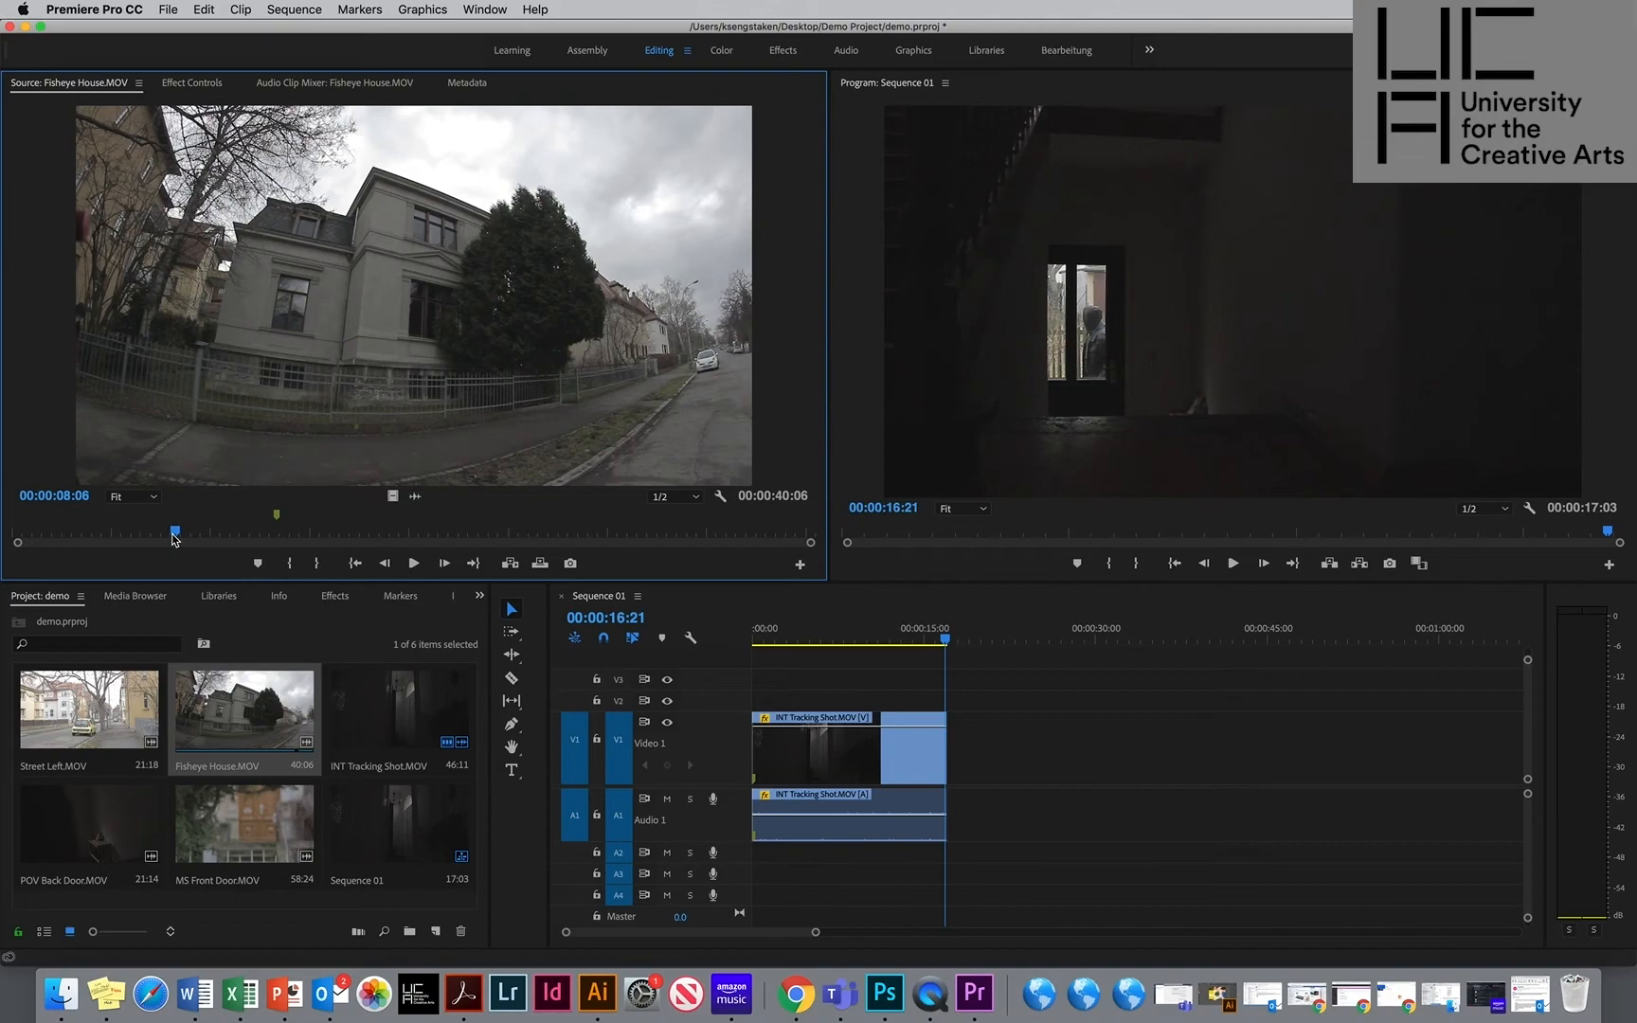
{"action": "key", "text": "i"}
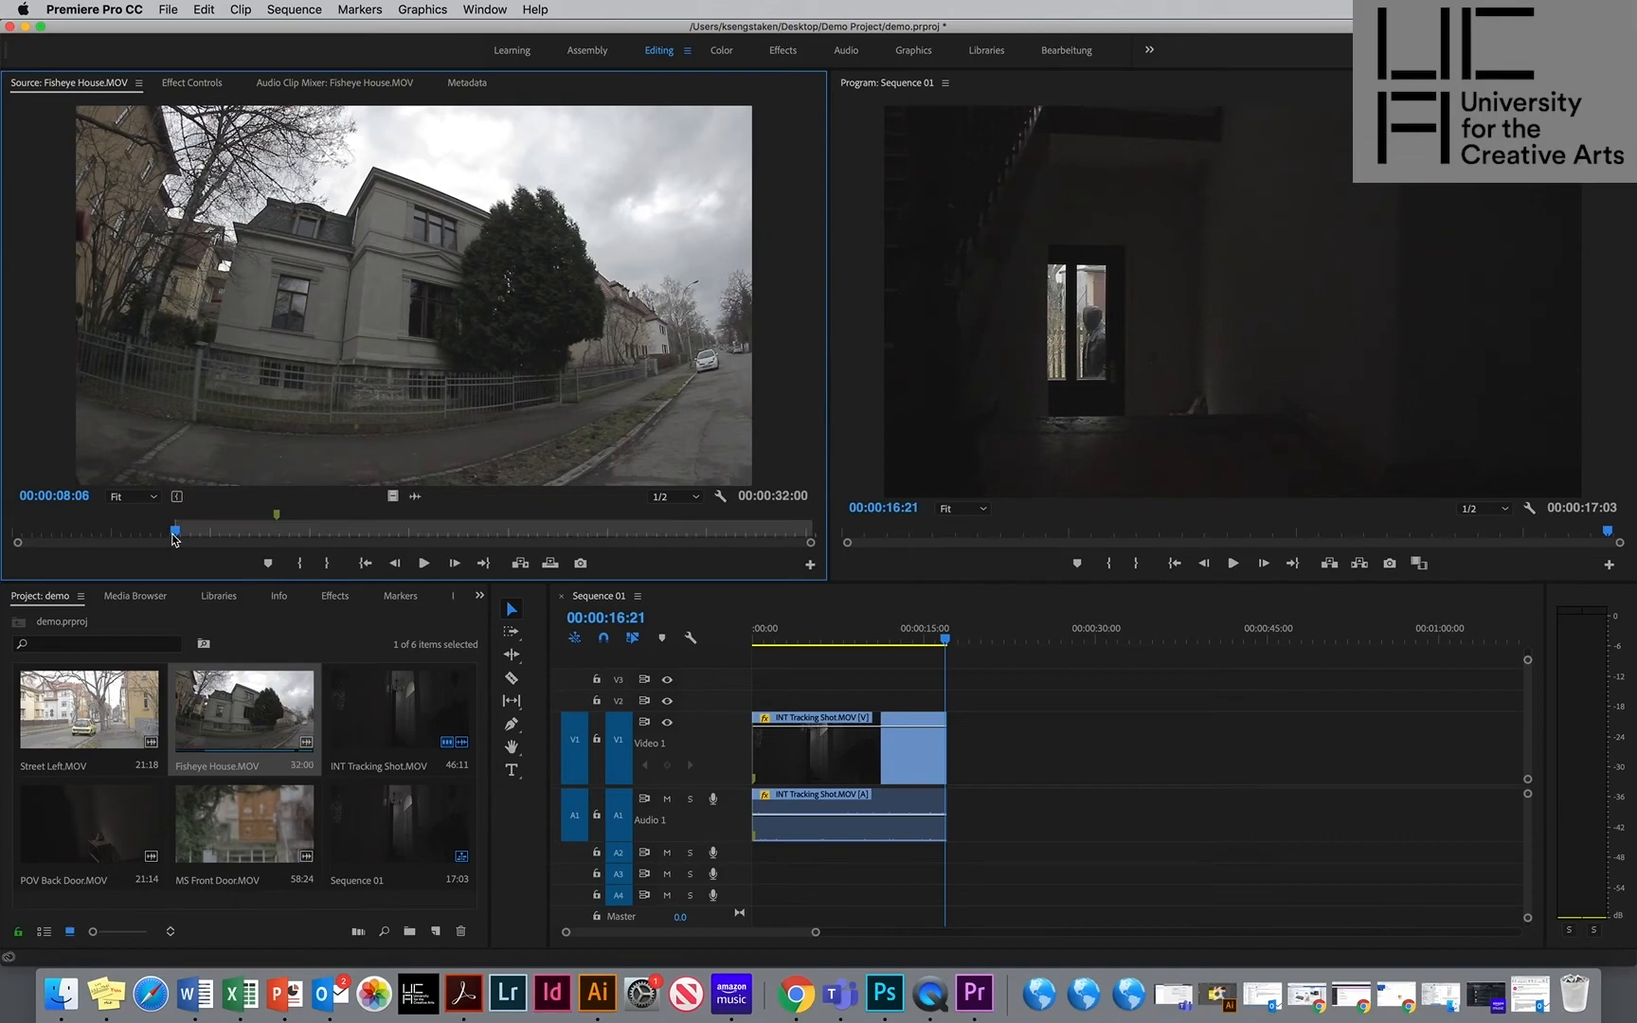
{"action": "key", "text": "space"}
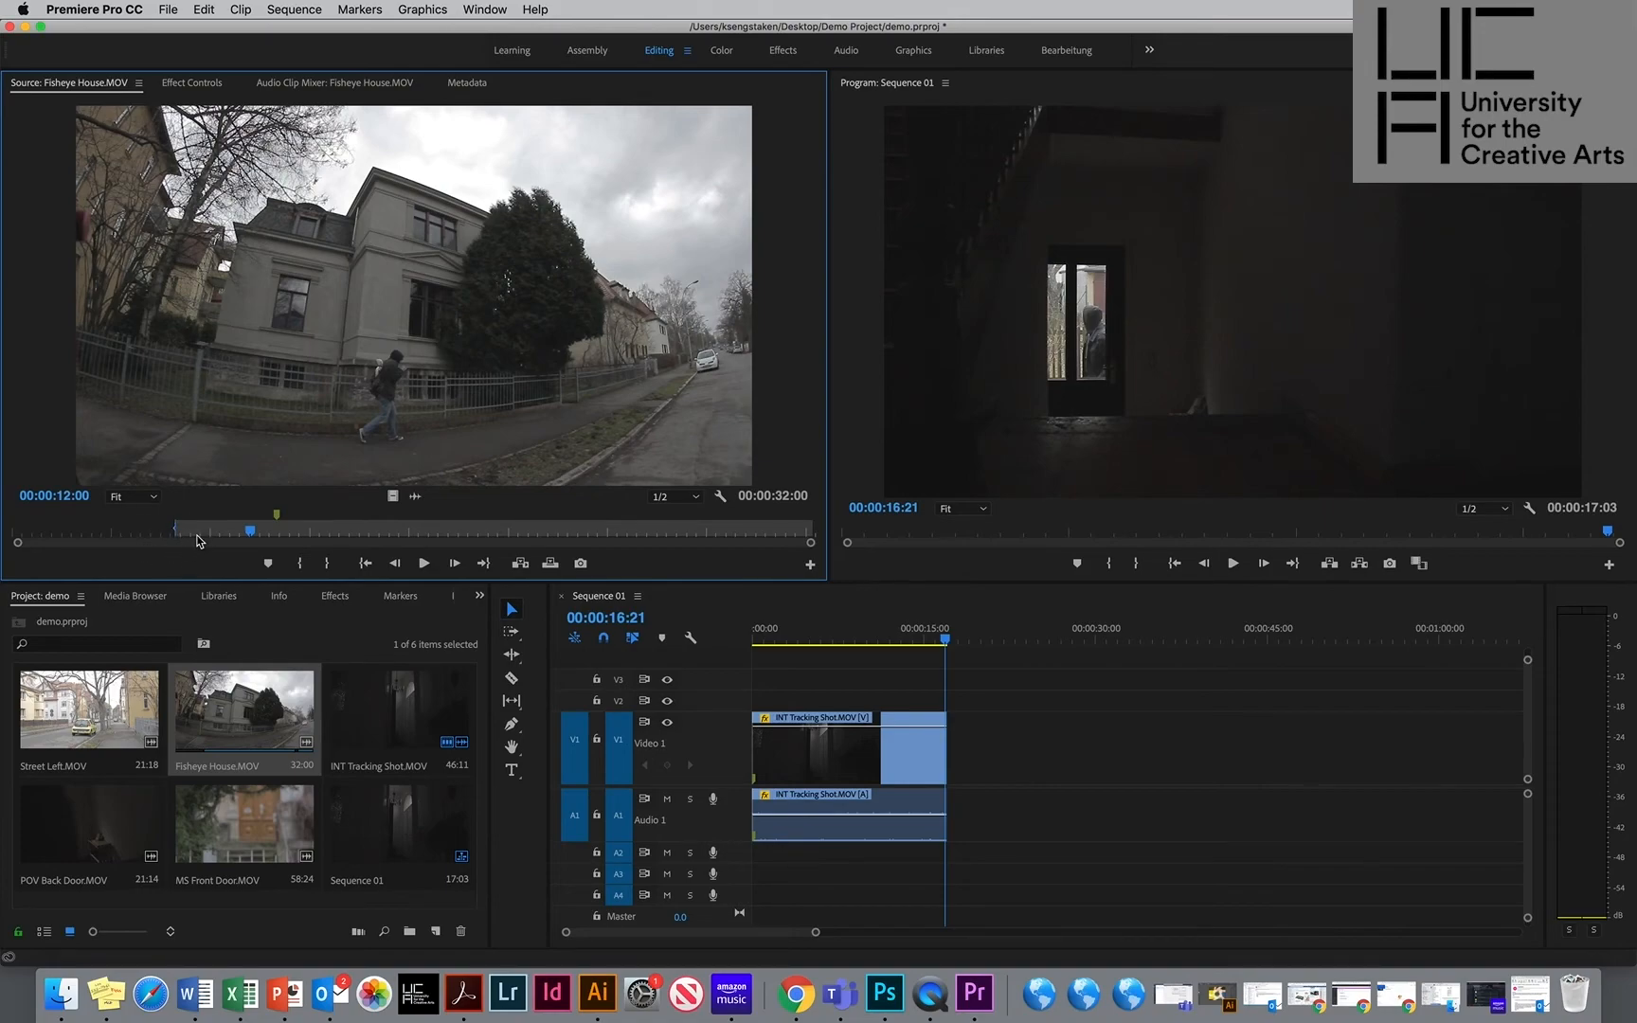
{"action": "left_click_drag", "start_coordinate": [250, 532], "coordinate": [334, 522]}
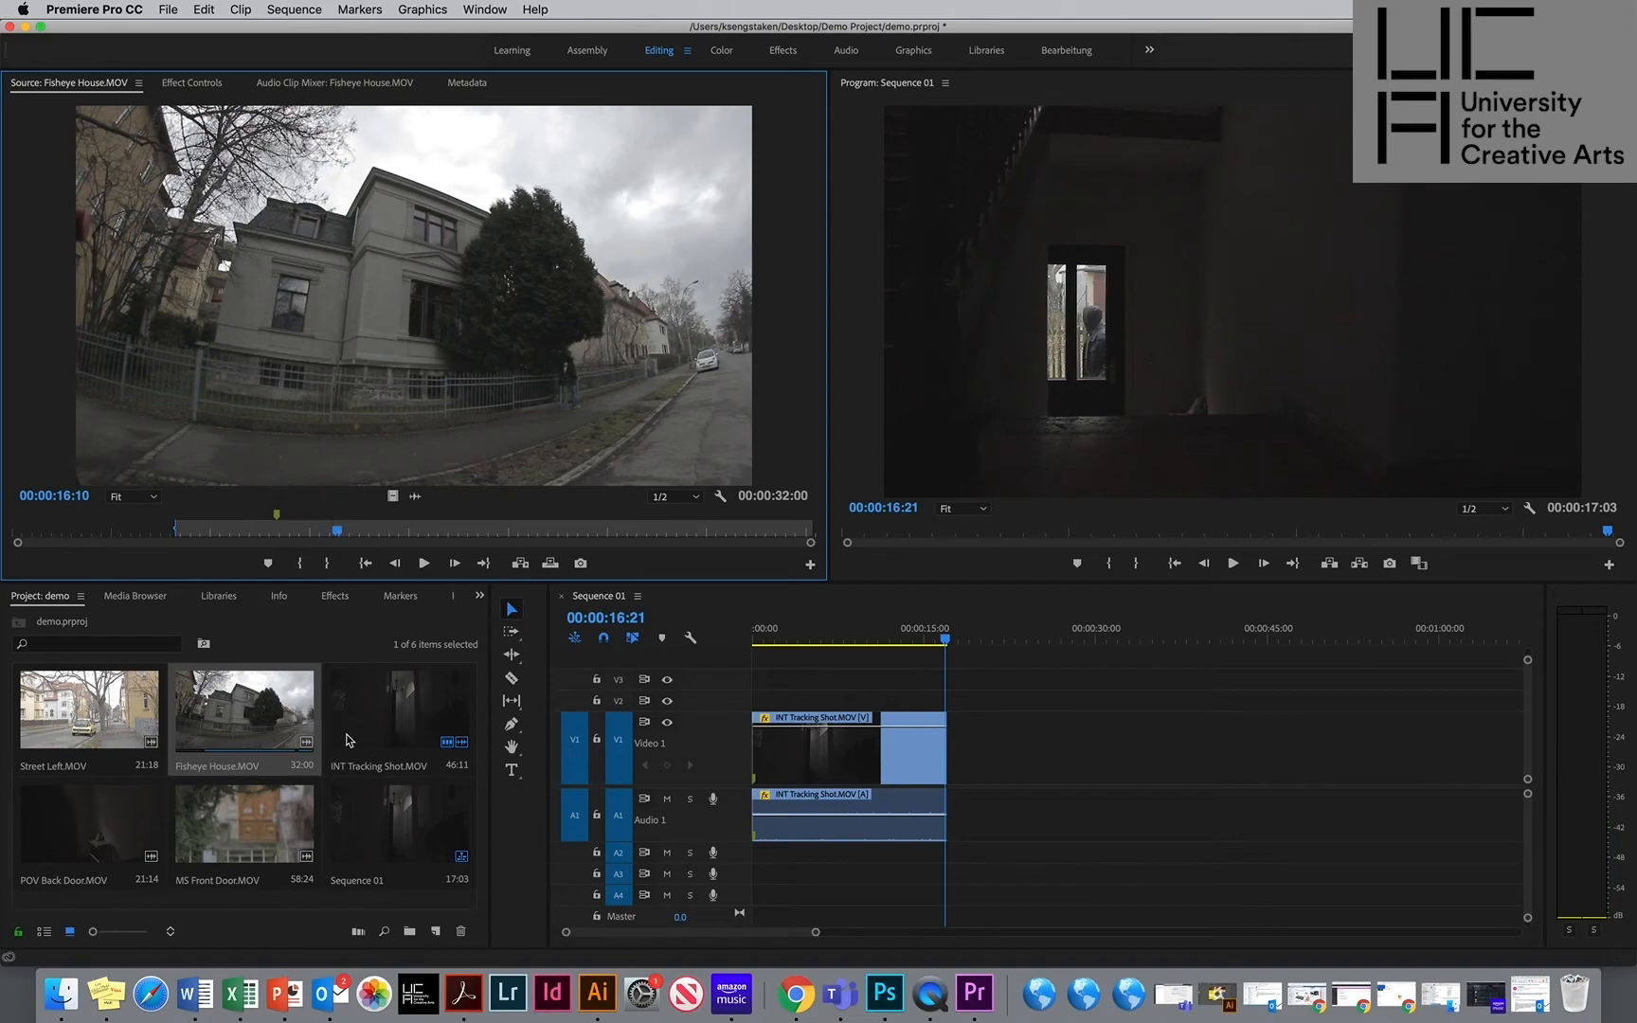
{"action": "left_click_drag", "start_coordinate": [331, 531], "coordinate": [286, 521]}
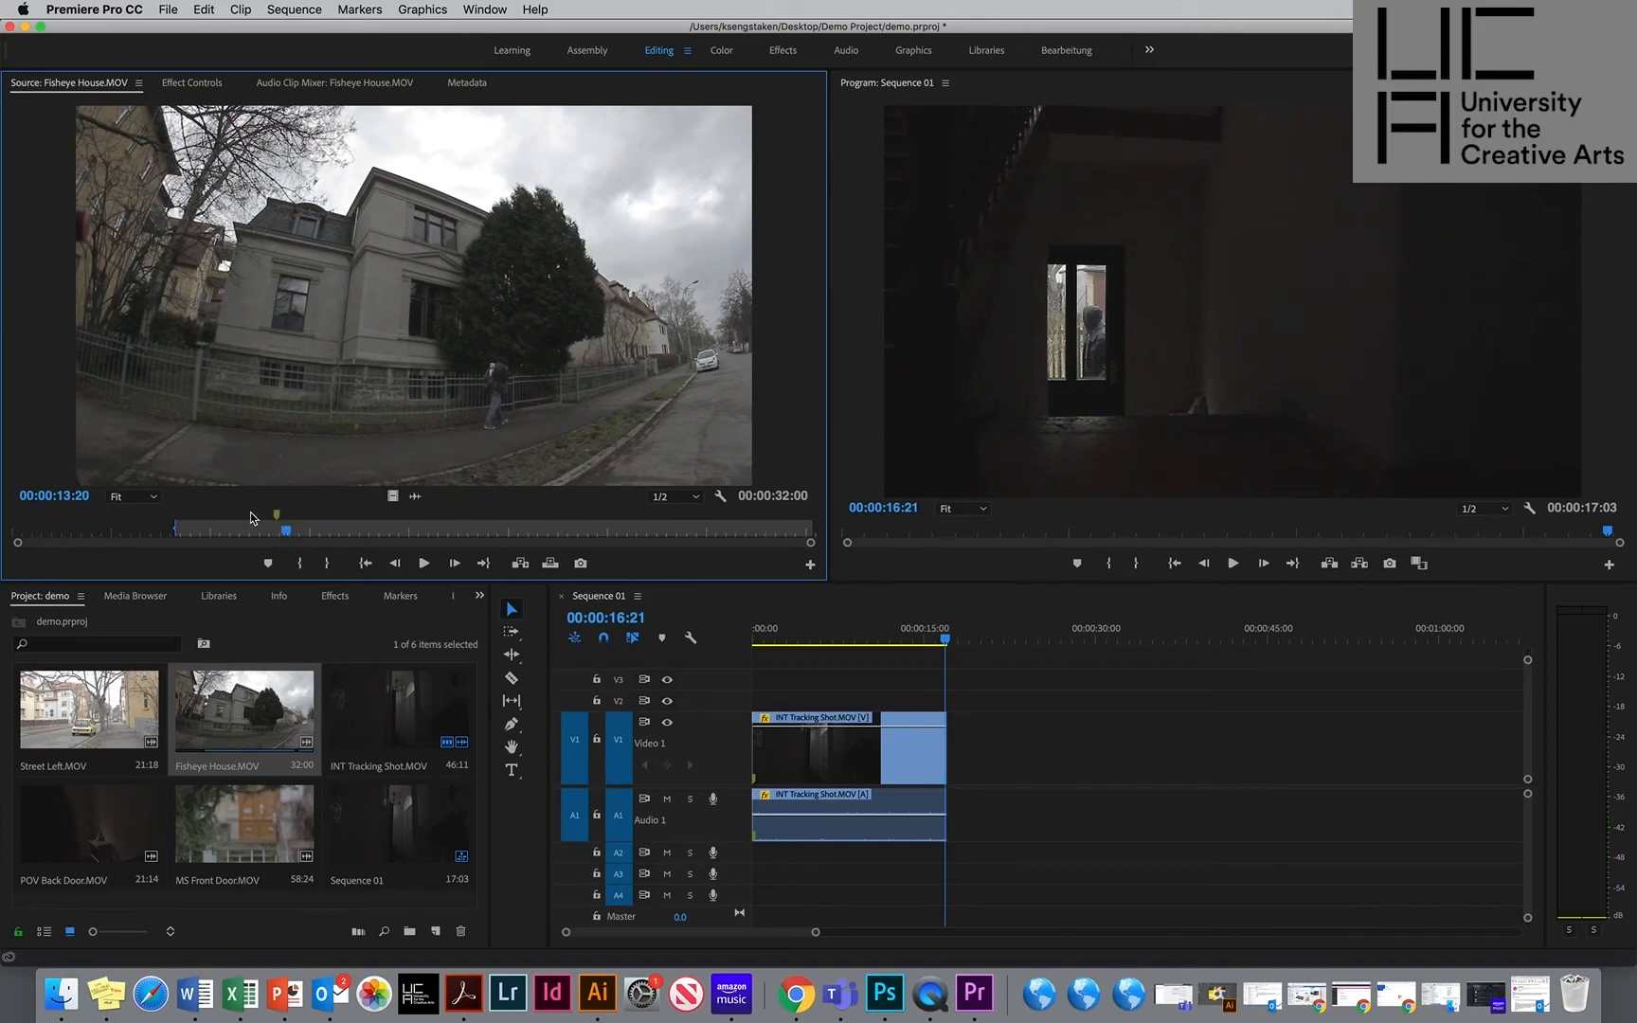
{"action": "key", "text": "o"}
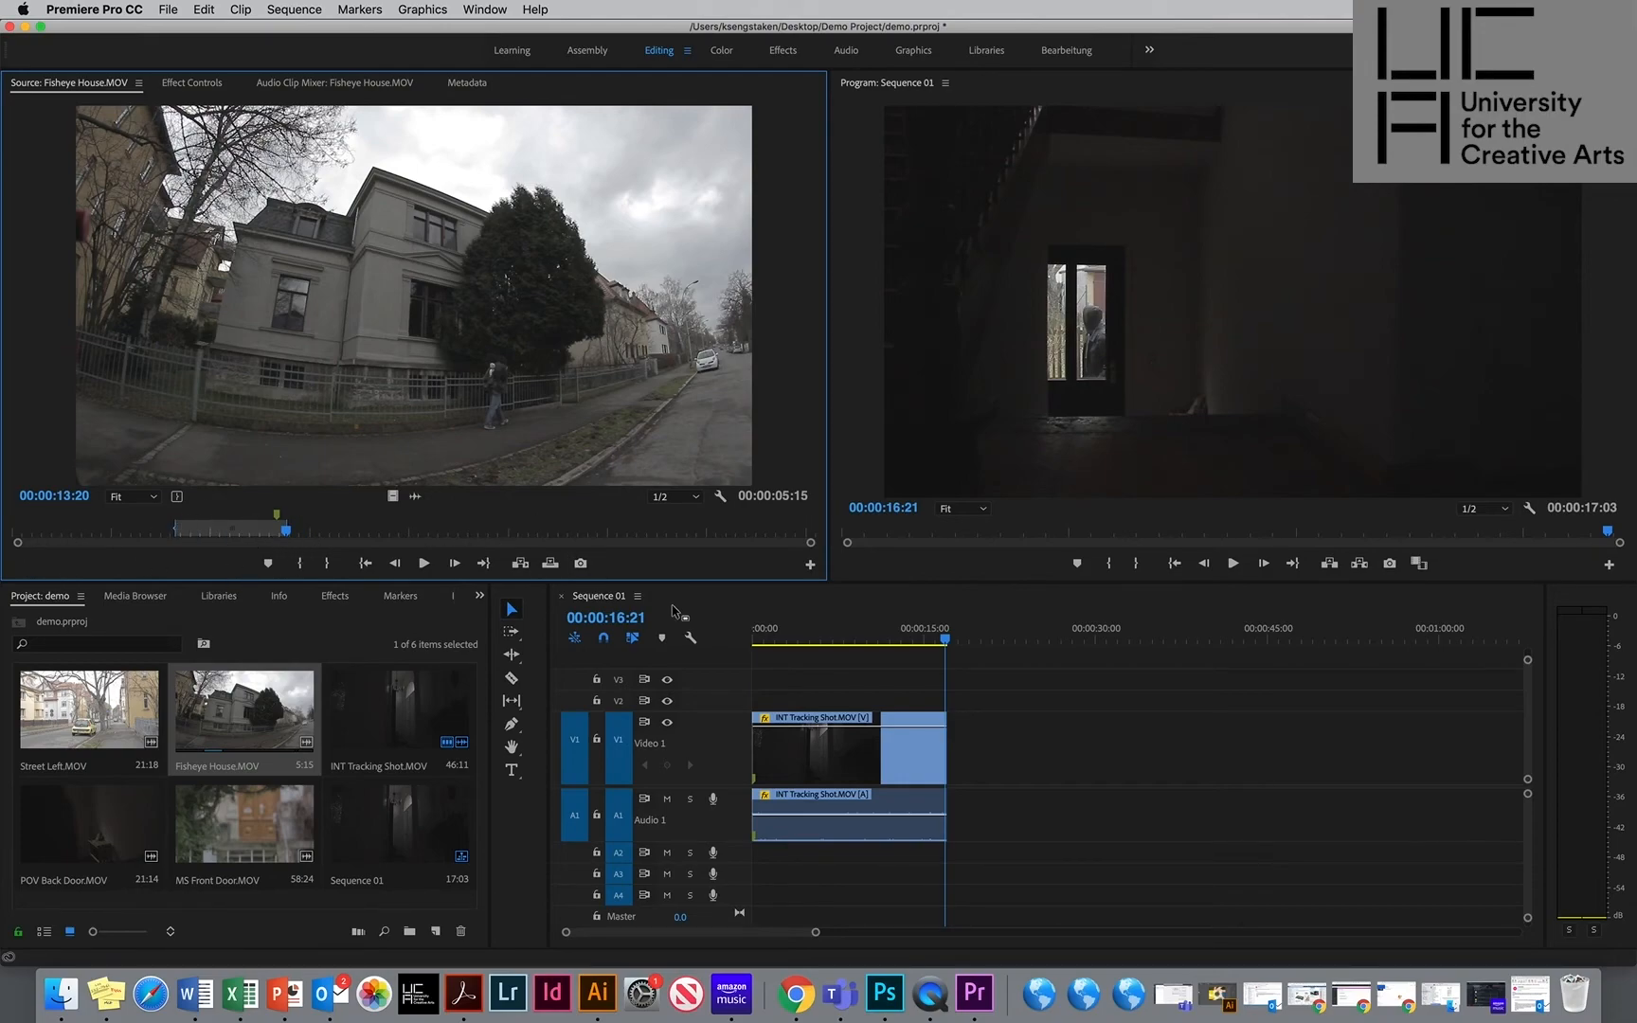
Insert the marked Fisheye House segment at the very start of Sequence 01, before the INT Tracking Shot clip.
{"action": "left_click_drag", "start_coordinate": [874, 644], "coordinate": [910, 640]}
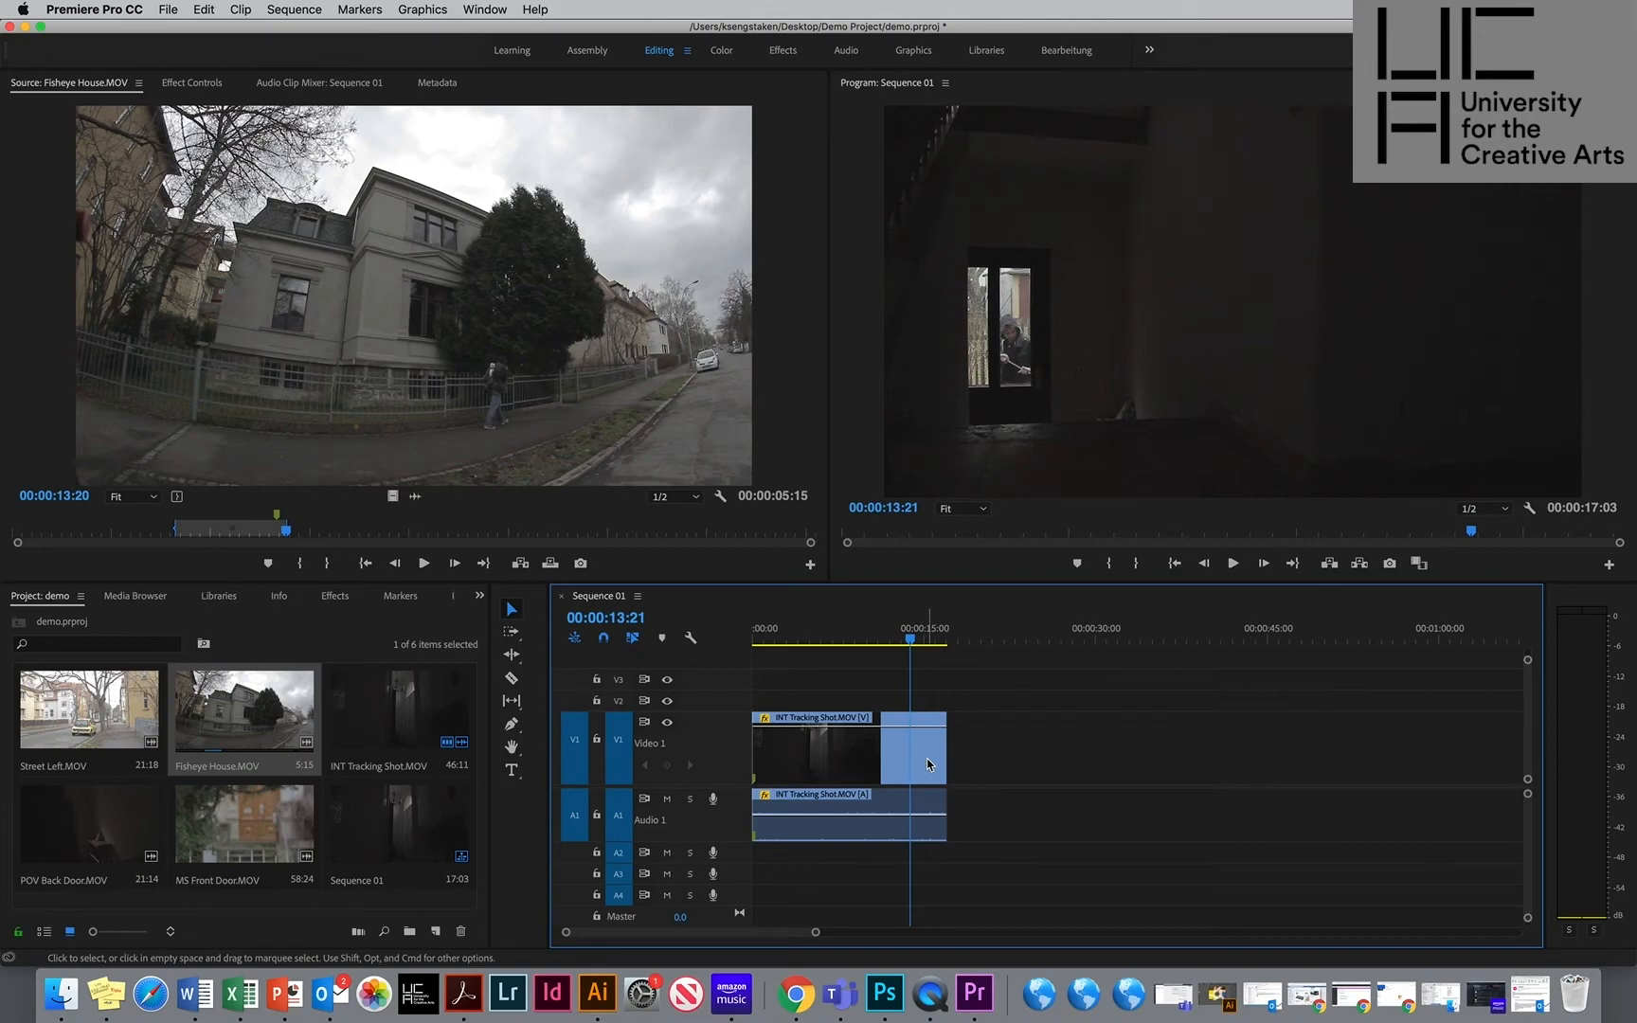
{"action": "key", "text": "Home"}
{"action": "key", "text": "End"}
{"action": "key", "text": "Home"}
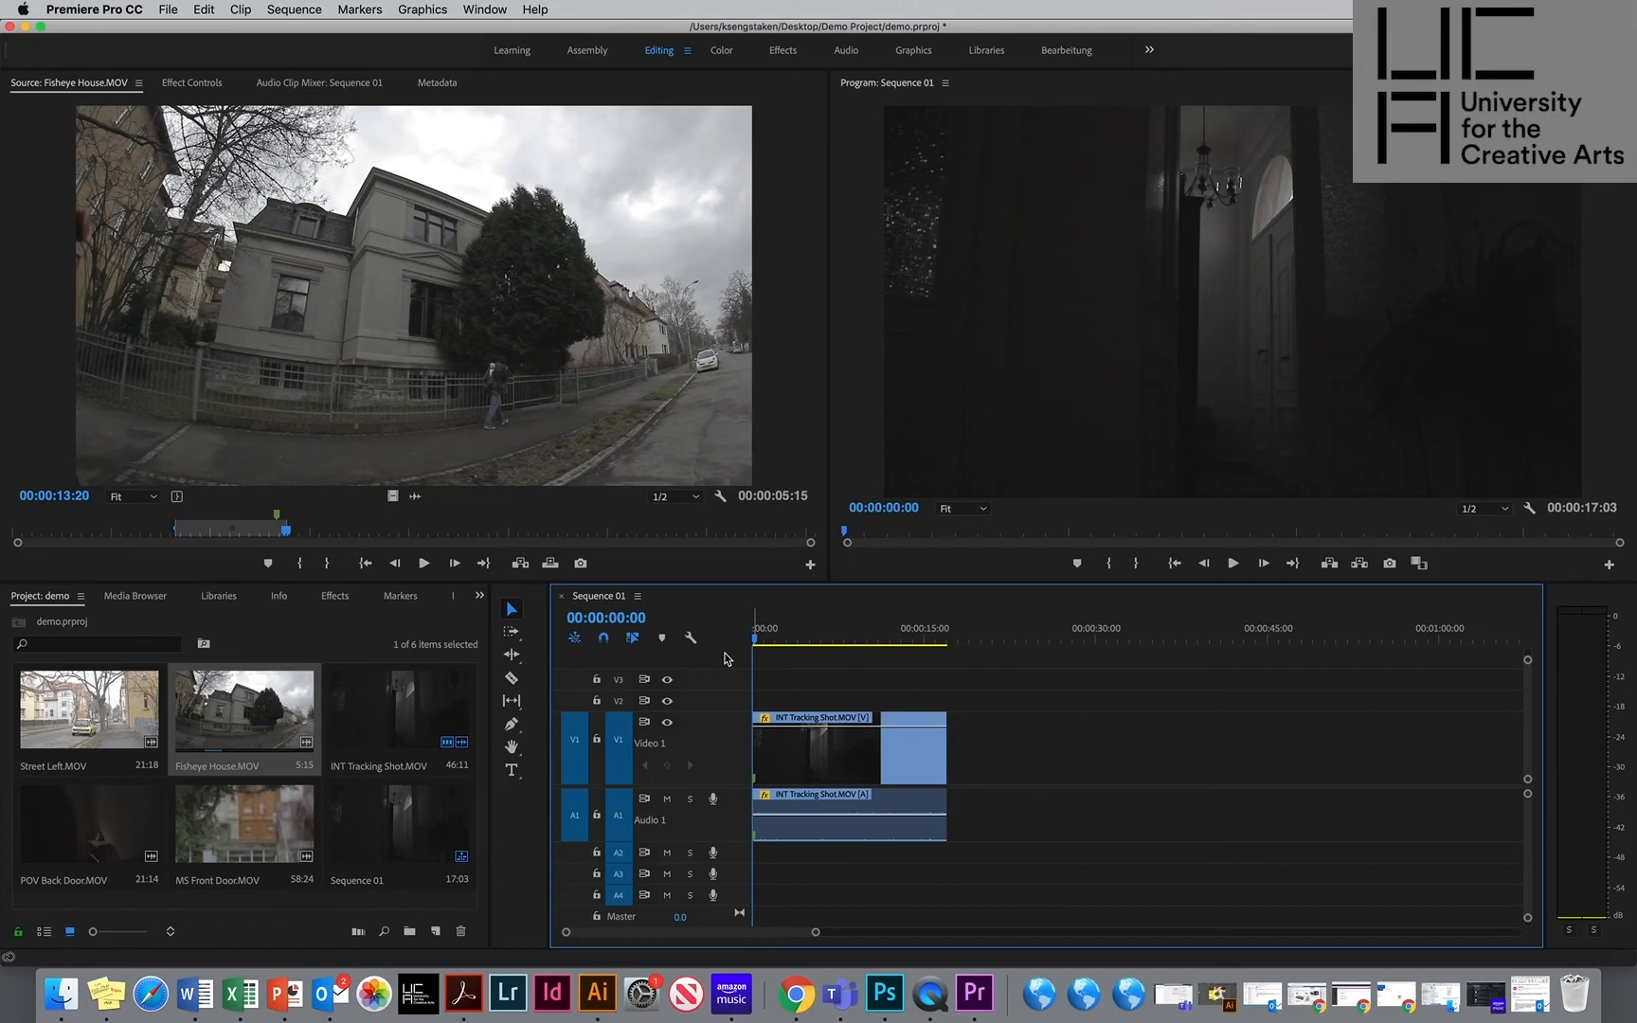
{"action": "key", "text": "comma"}
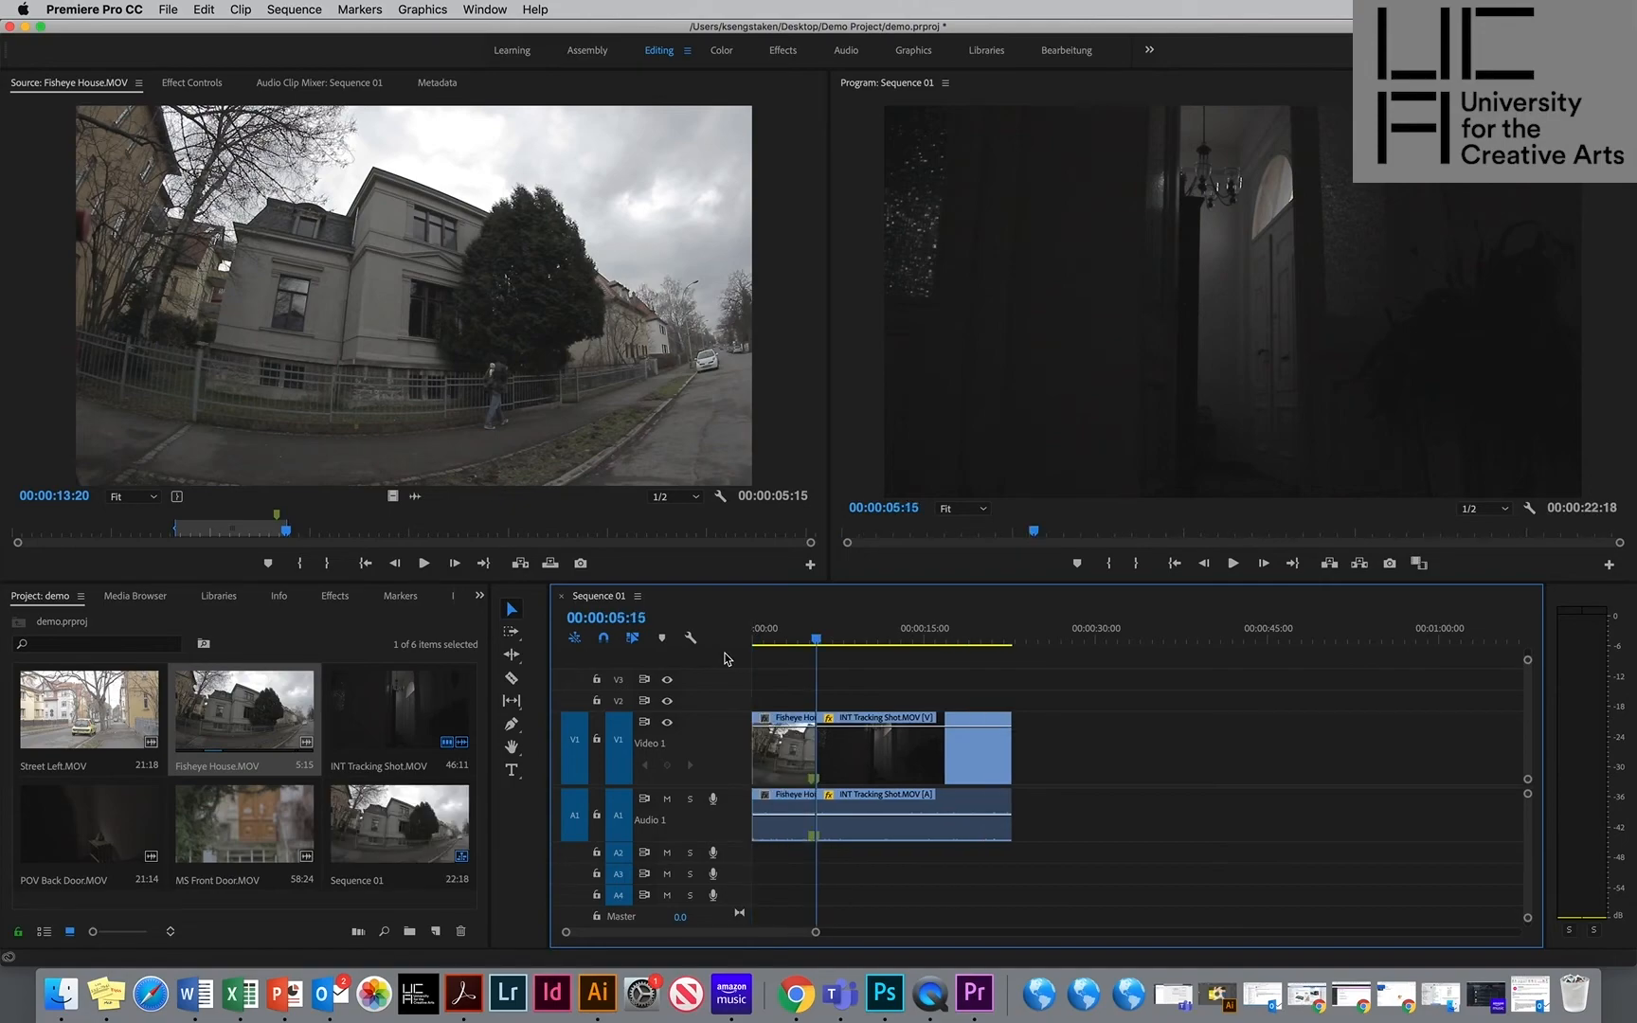
Try inserting the Fisheye House segment in the middle of the INT Tracking Shot clip at 00:00:13:17, and undo the insertion.
{"action": "left_click", "coordinate": [813, 629]}
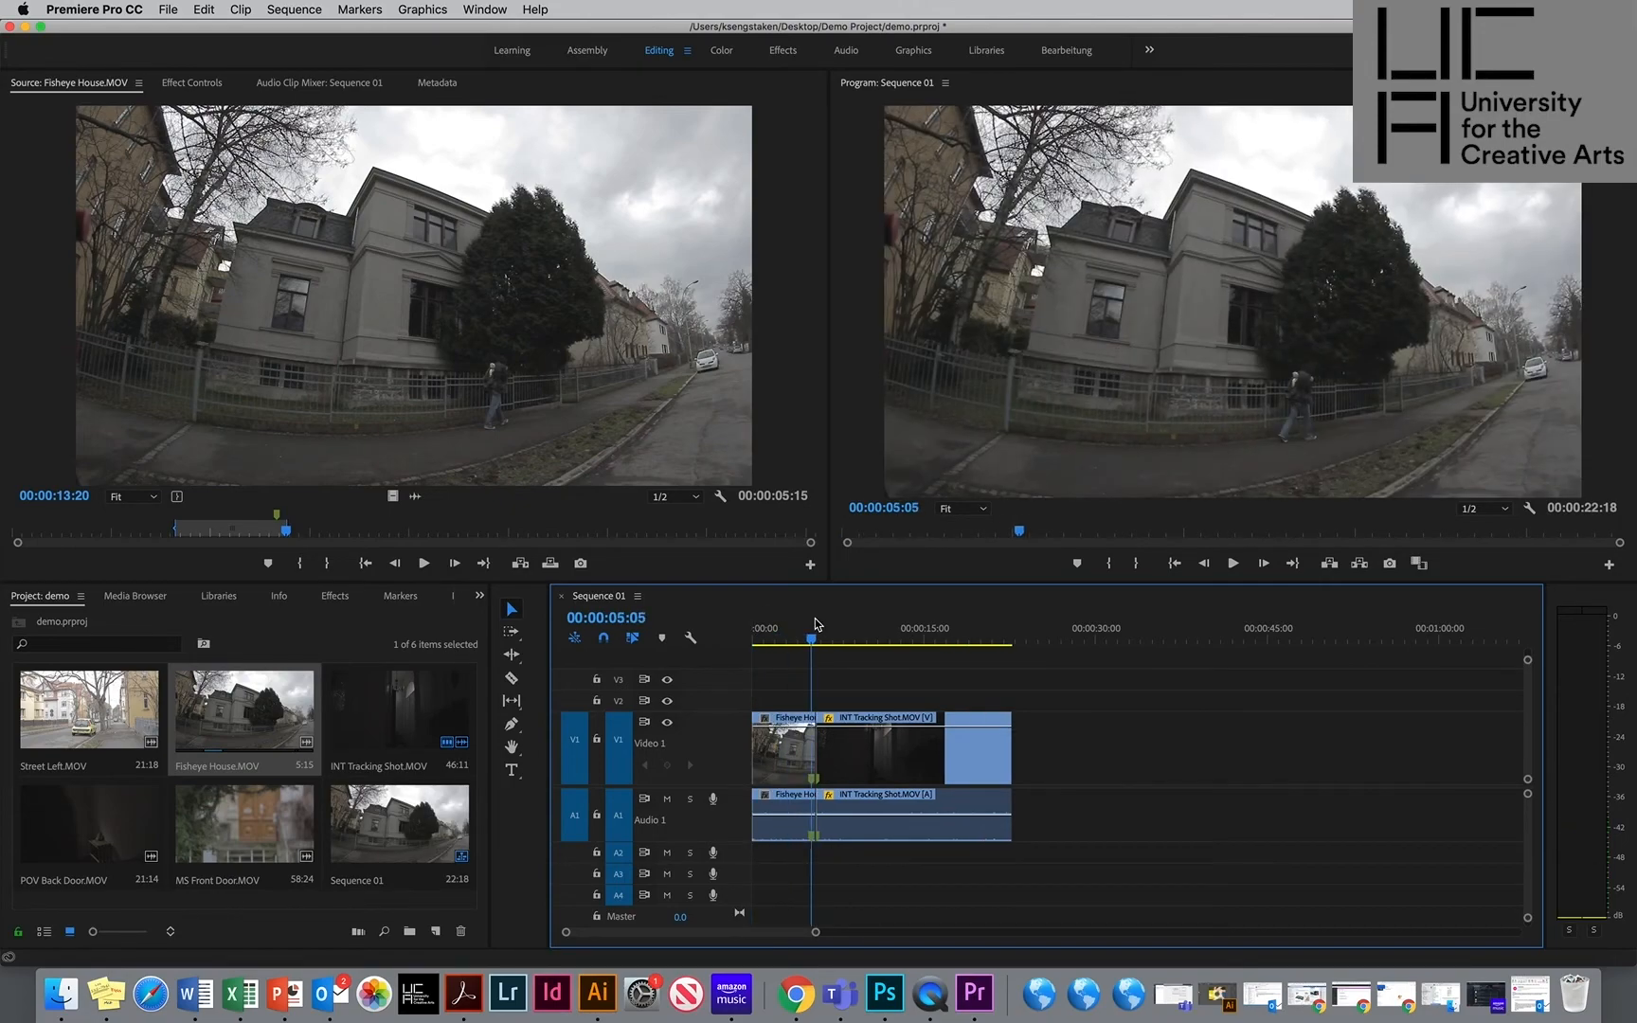
{"action": "key", "text": "Down"}
{"action": "left_click_drag", "start_coordinate": [865, 633], "coordinate": [910, 636]}
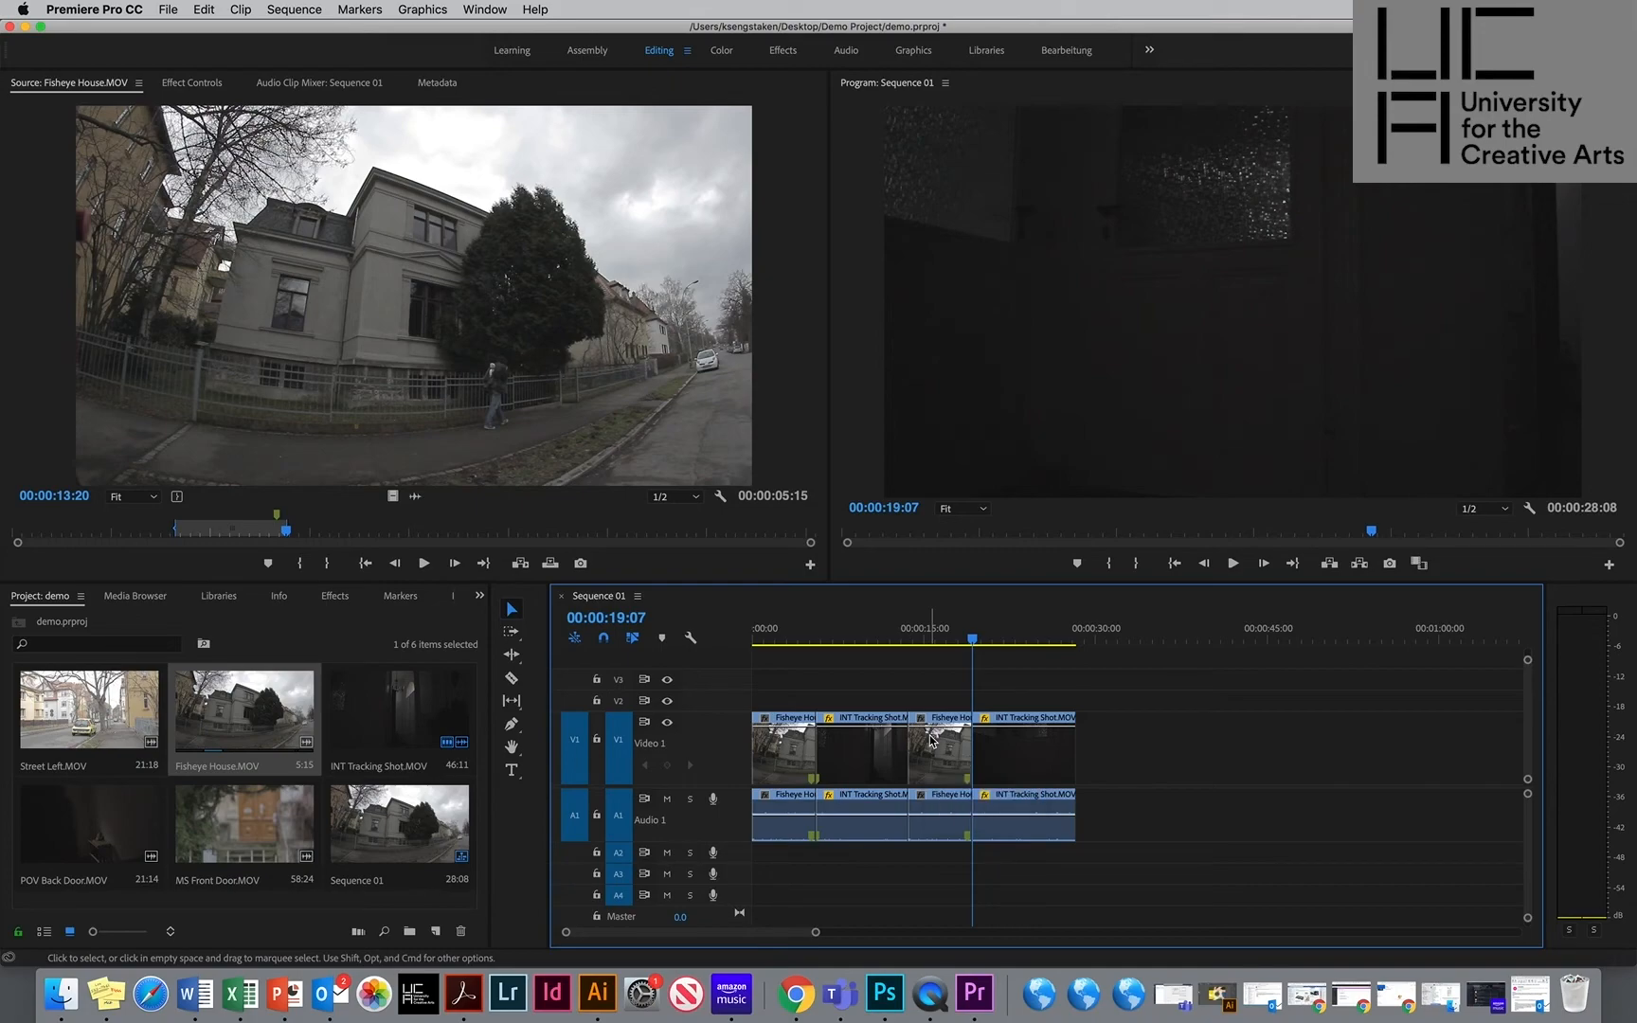
{"action": "key", "text": "super+z"}
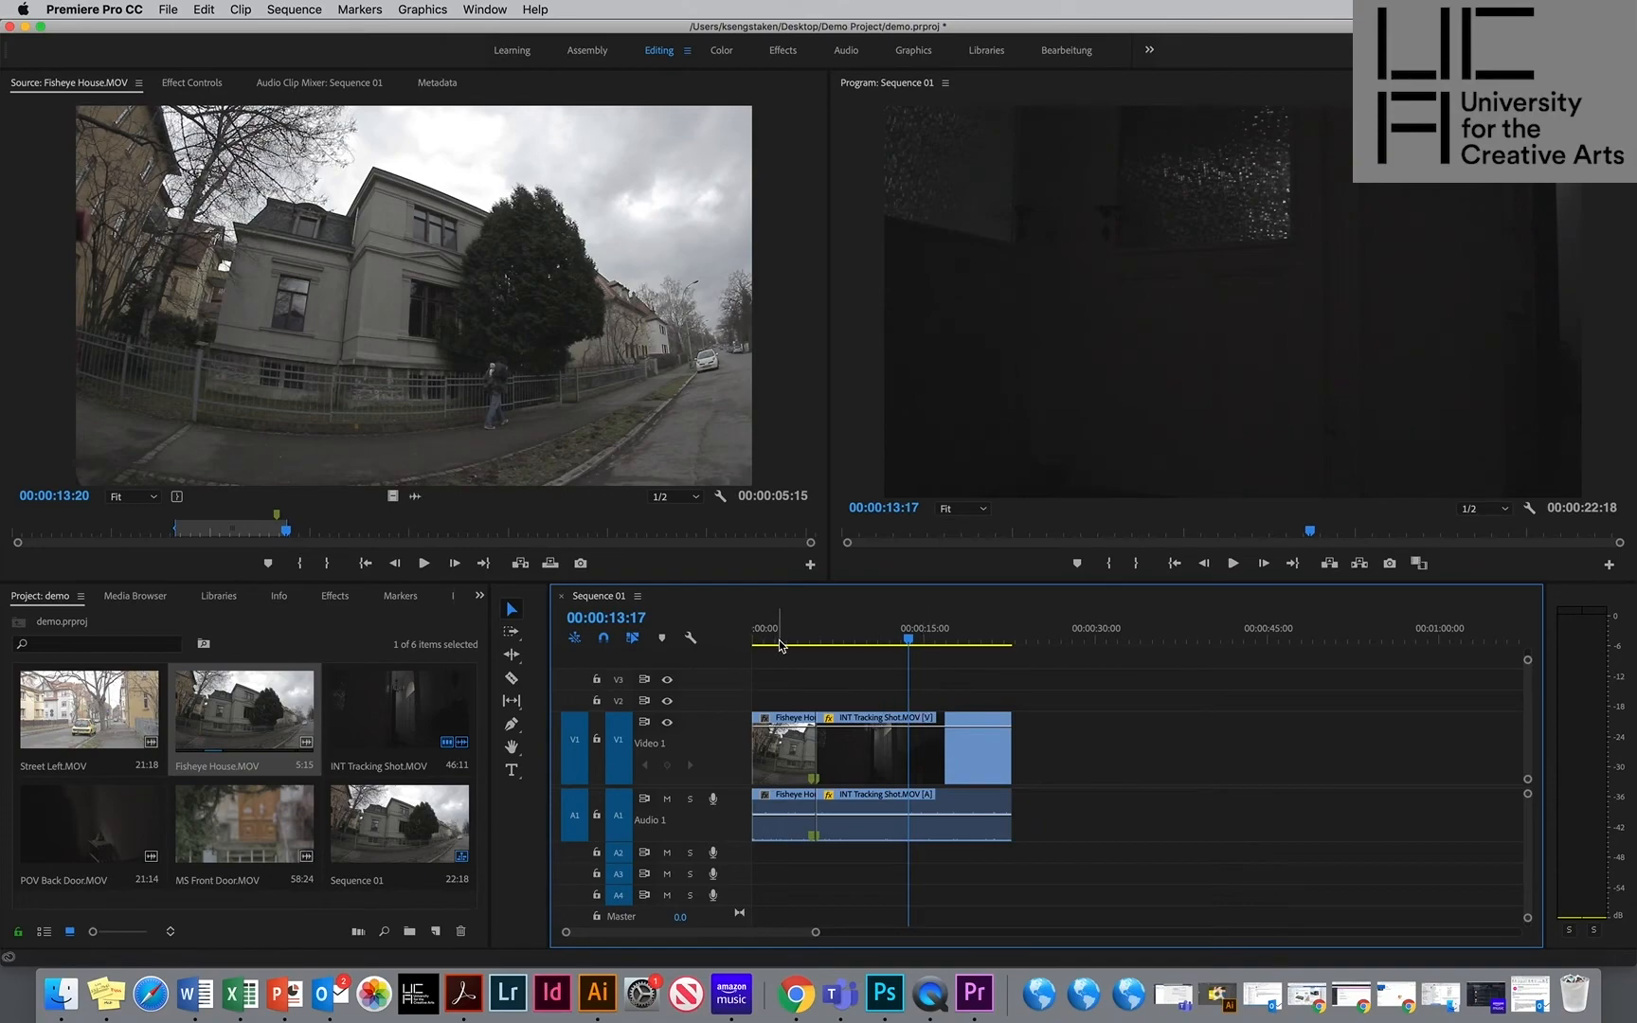
Move the sequence playhead to the cut at 00:00:05:15 and mark an In point at 00:00:18:24 in the MS Front Door.MOV source clip.
{"action": "left_click_drag", "start_coordinate": [815, 637], "coordinate": [823, 636]}
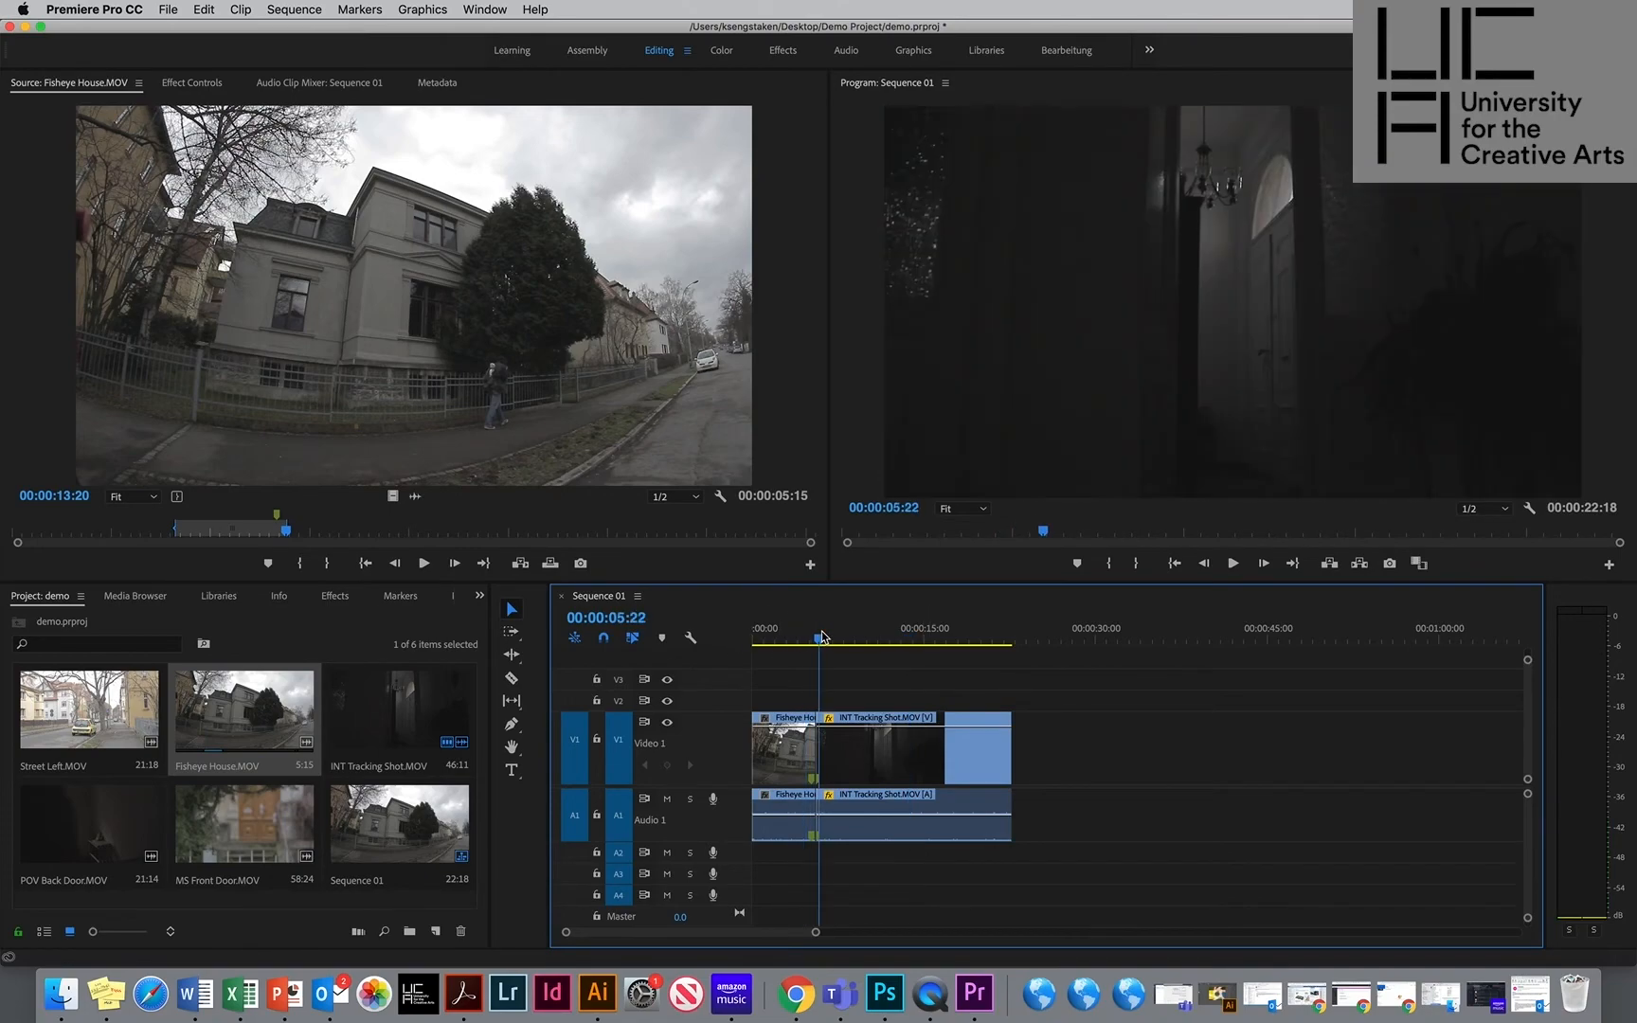
{"action": "key", "text": "Up"}
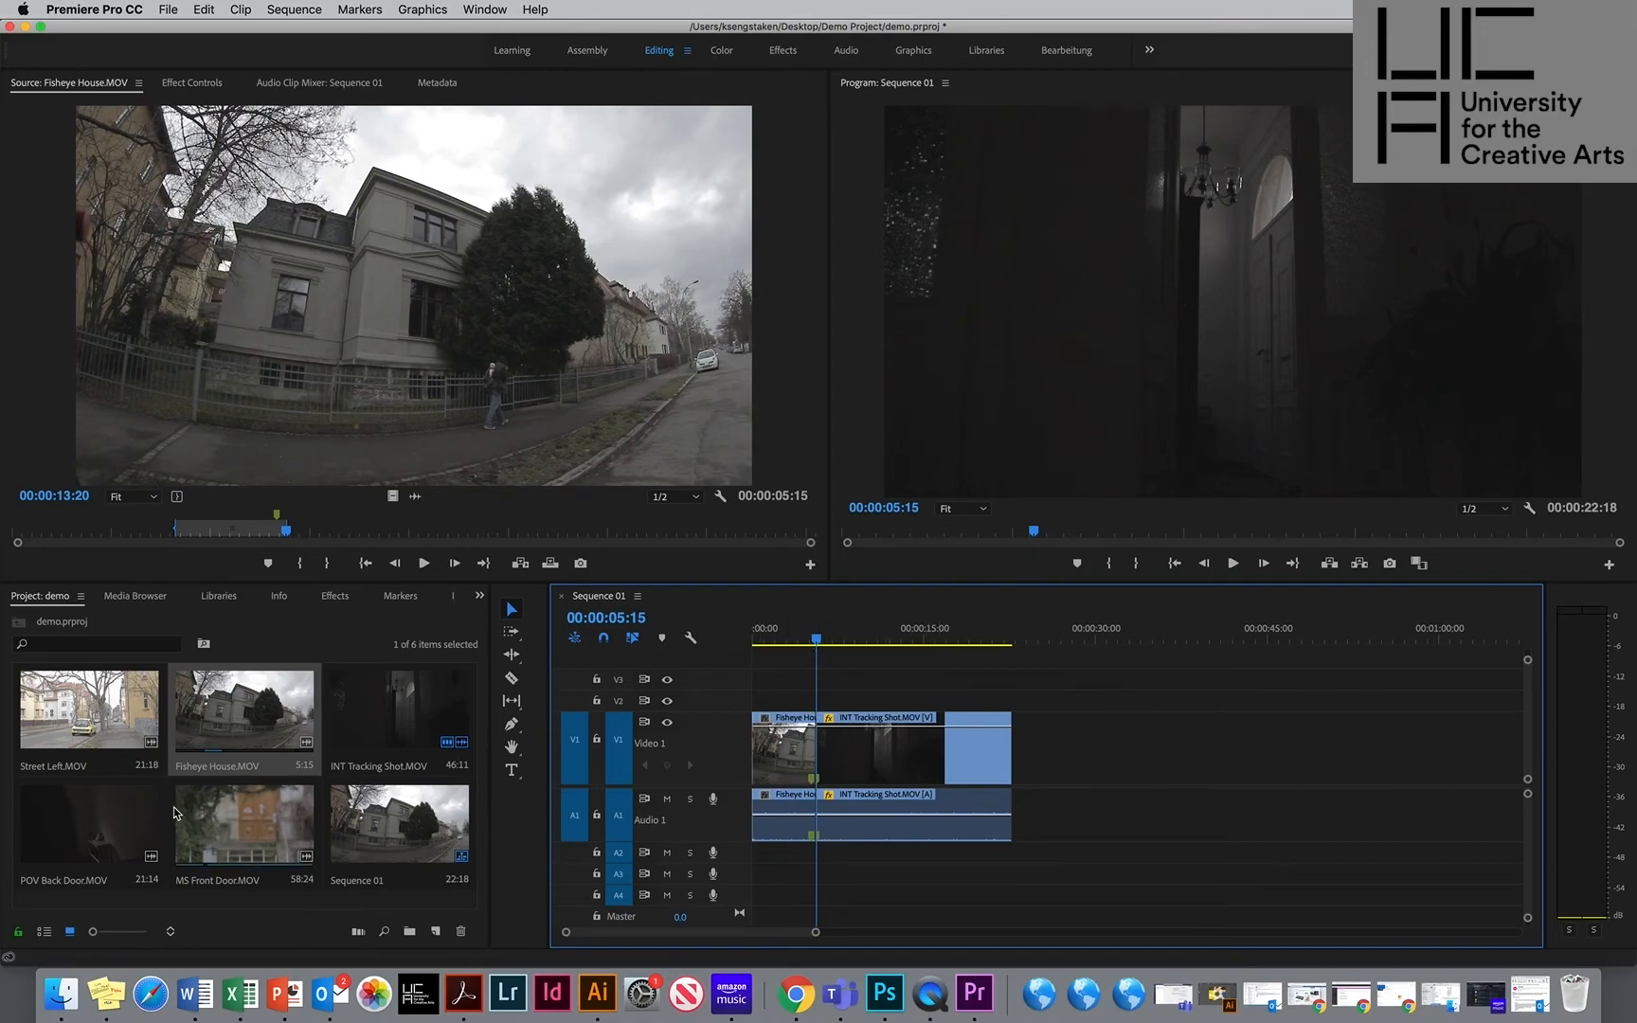
{"action": "left_click", "coordinate": [368, 826]}
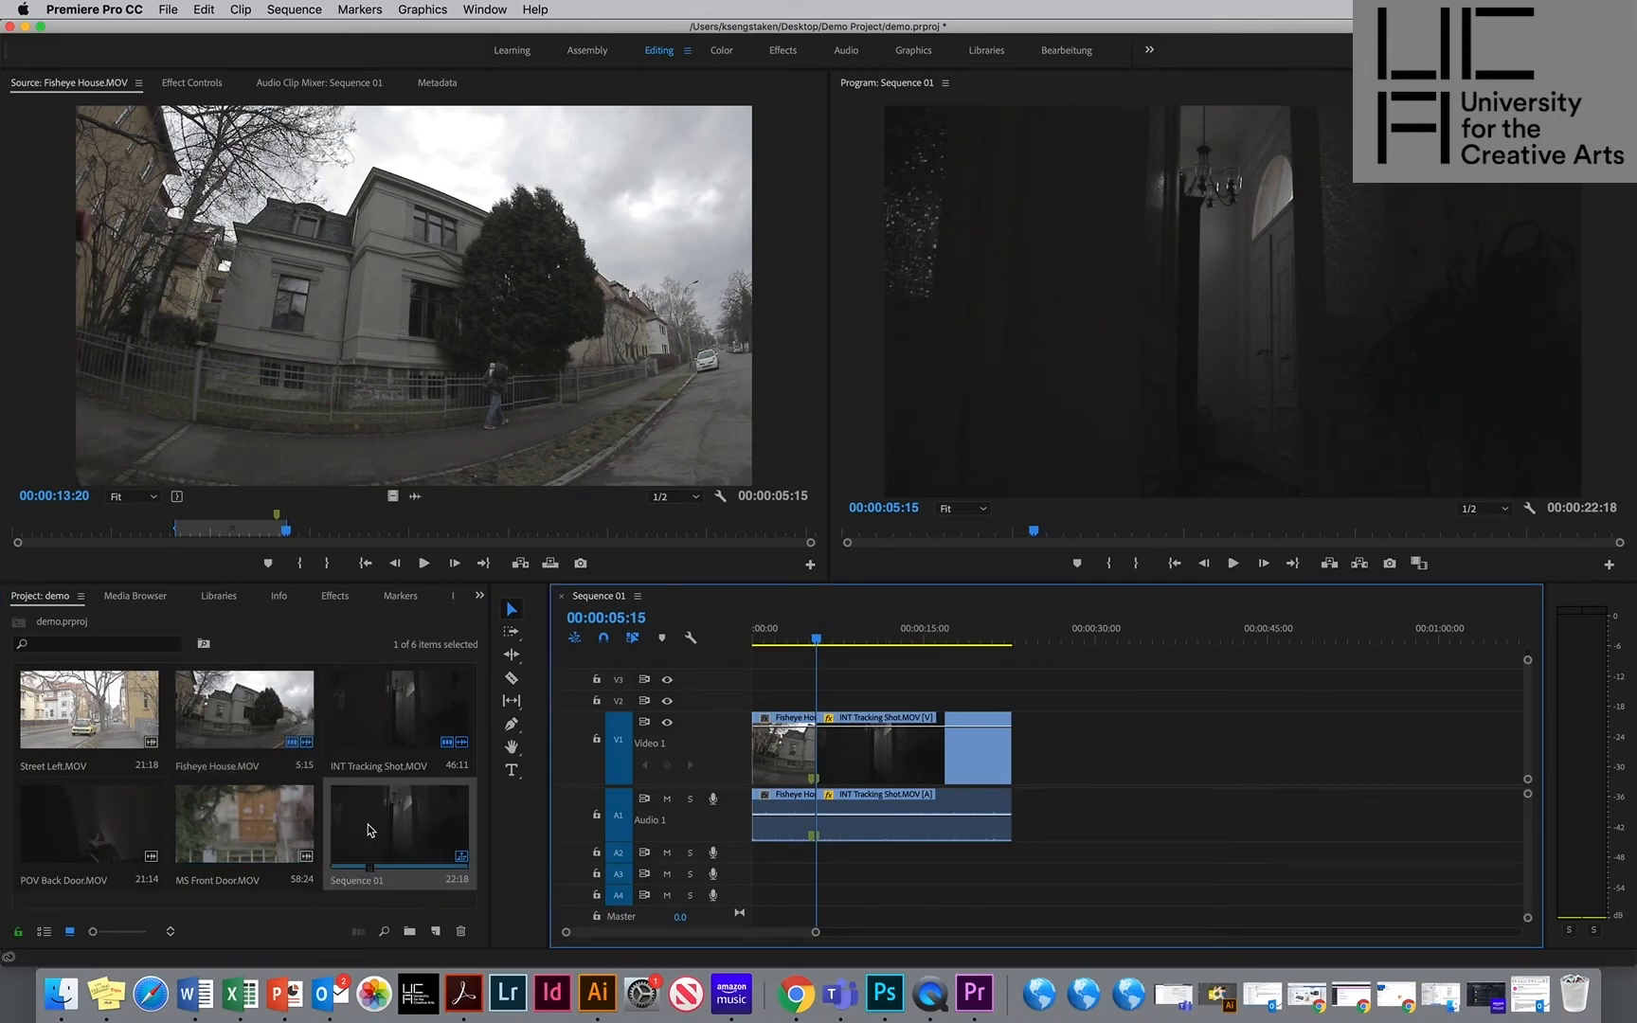
{"action": "left_click", "coordinate": [214, 865]}
{"action": "double_click", "coordinate": [228, 826]}
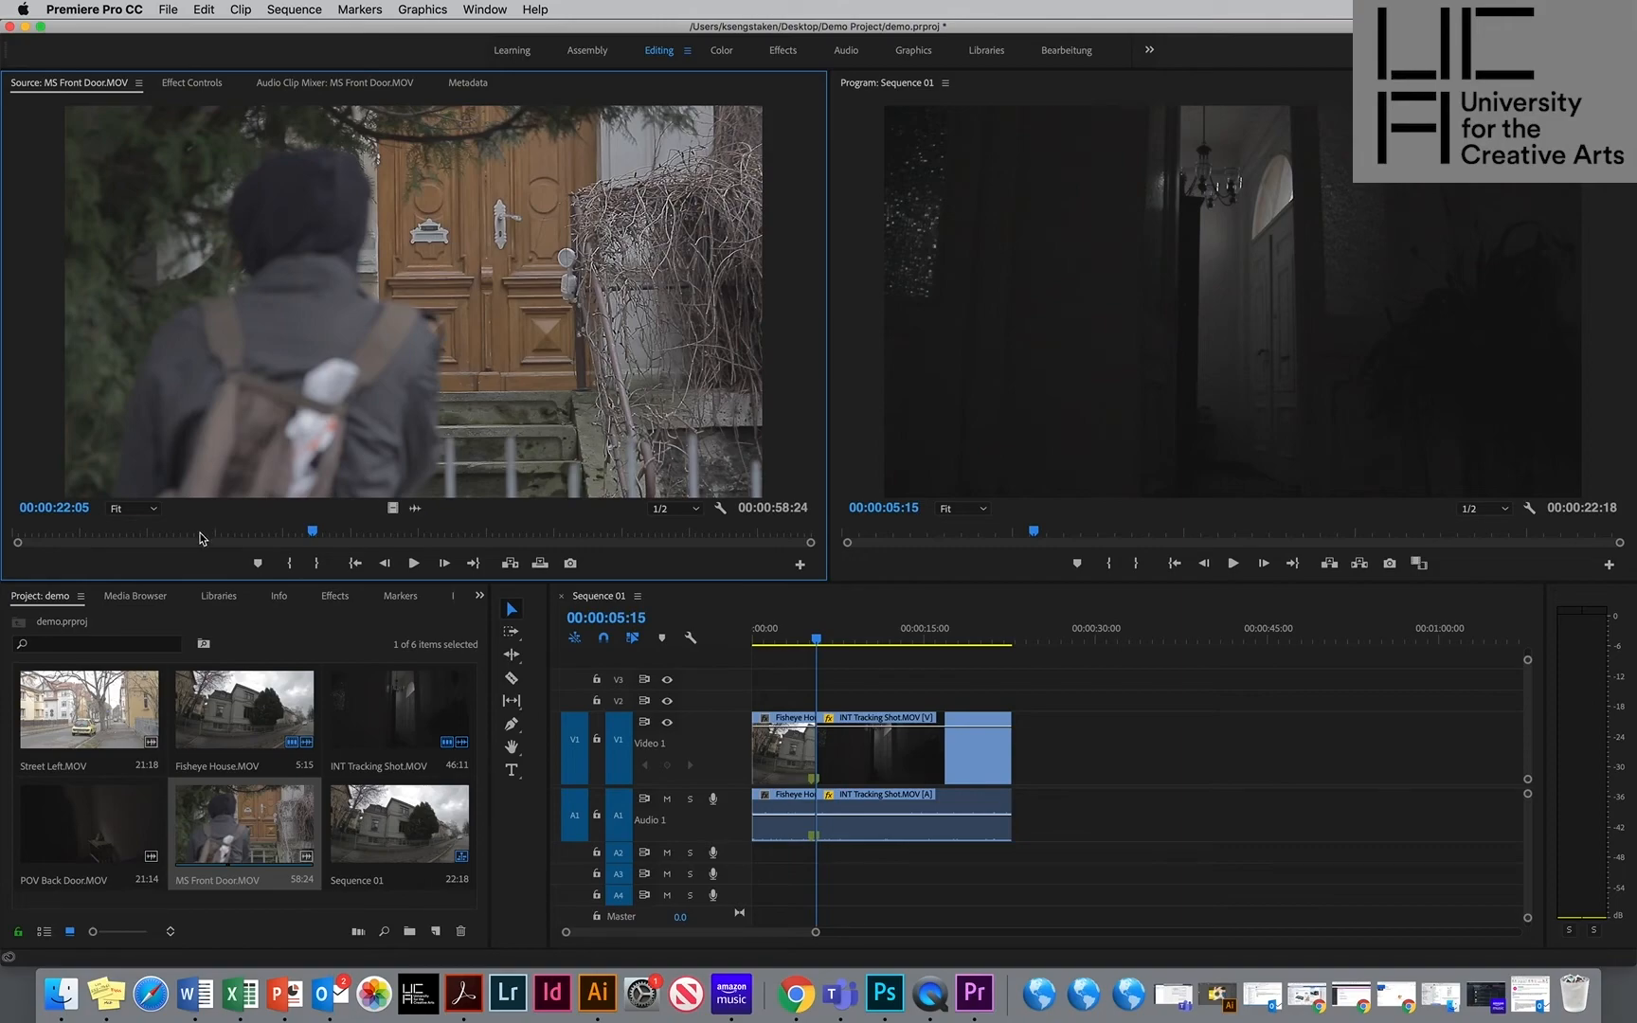
{"action": "left_click_drag", "start_coordinate": [199, 538], "coordinate": [271, 552]}
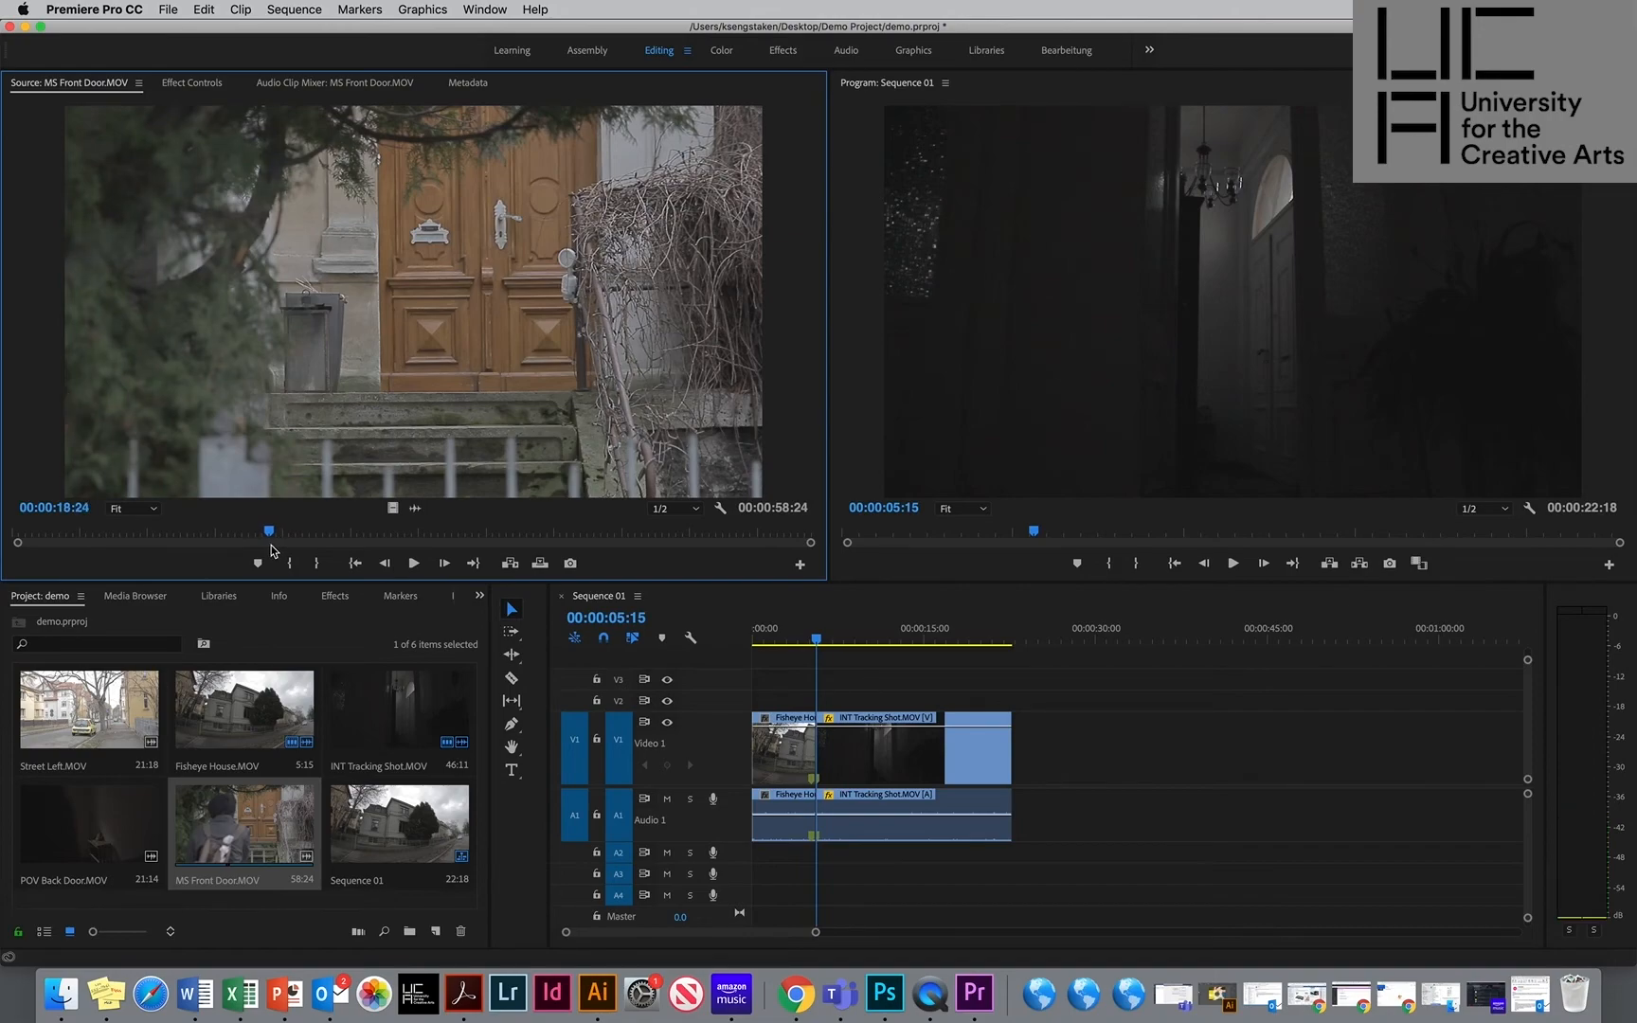
{"action": "key", "text": "i"}
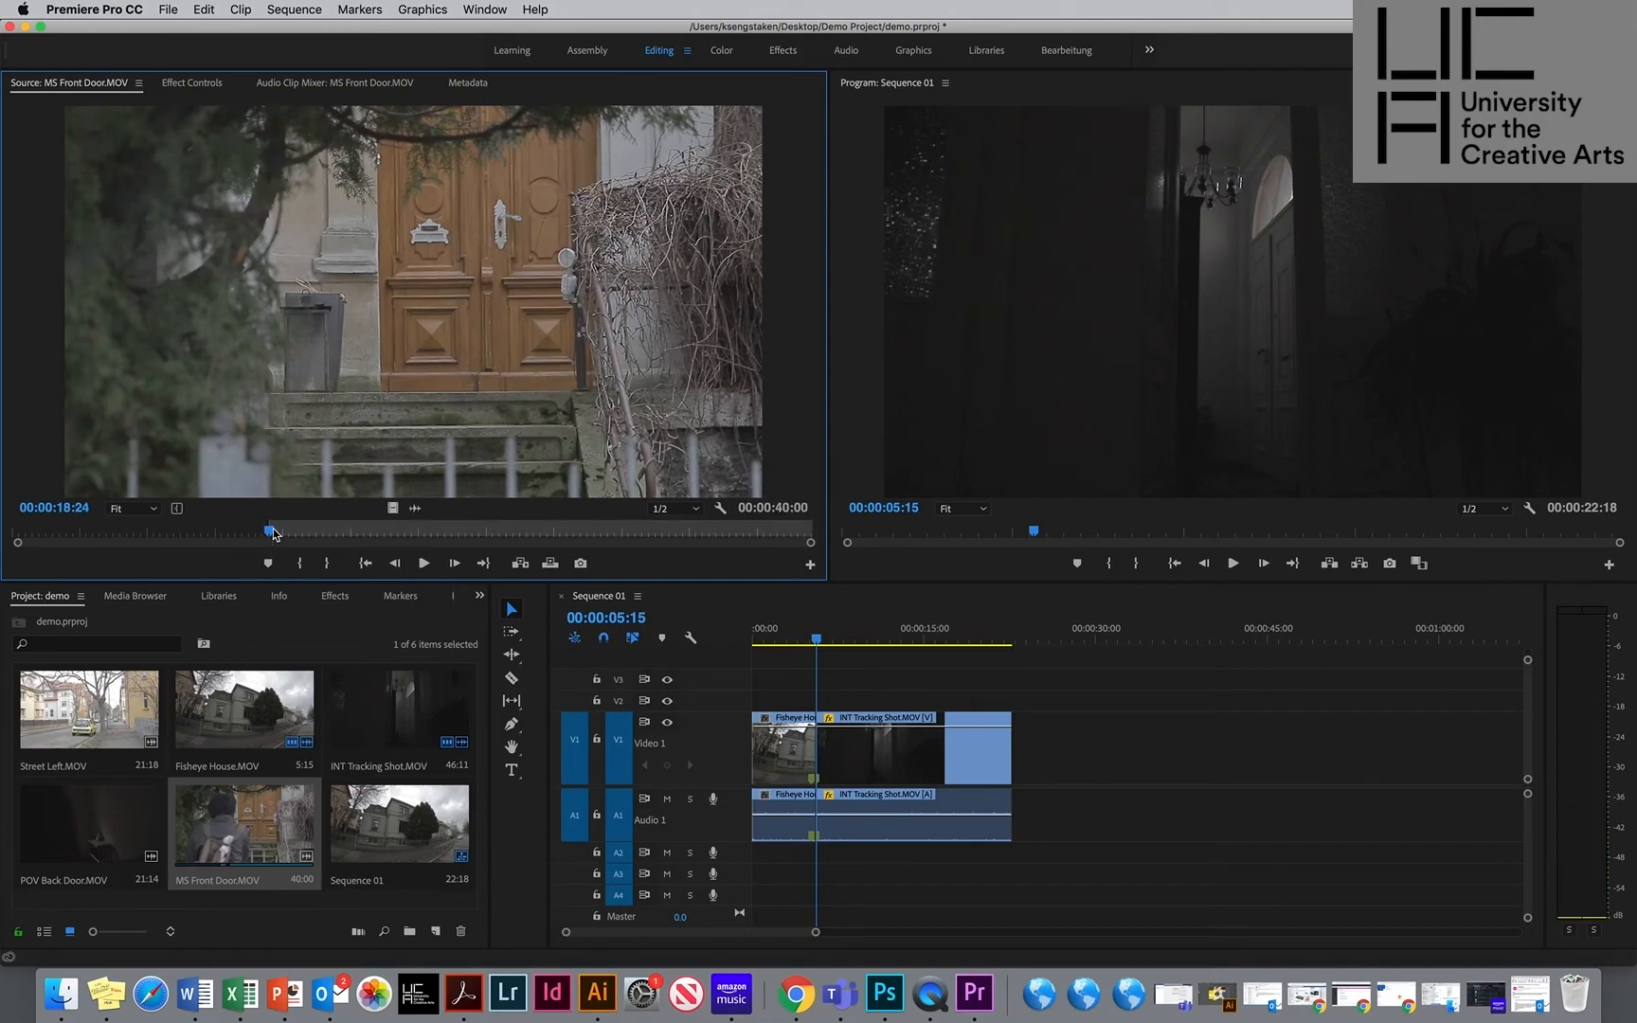
Mark an Out point at 00:00:35:03 in the MS Front Door.MOV source clip and insert the marked segment at 00:00:05:15 in Sequence 01.
{"action": "left_click_drag", "start_coordinate": [273, 533], "coordinate": [493, 532]}
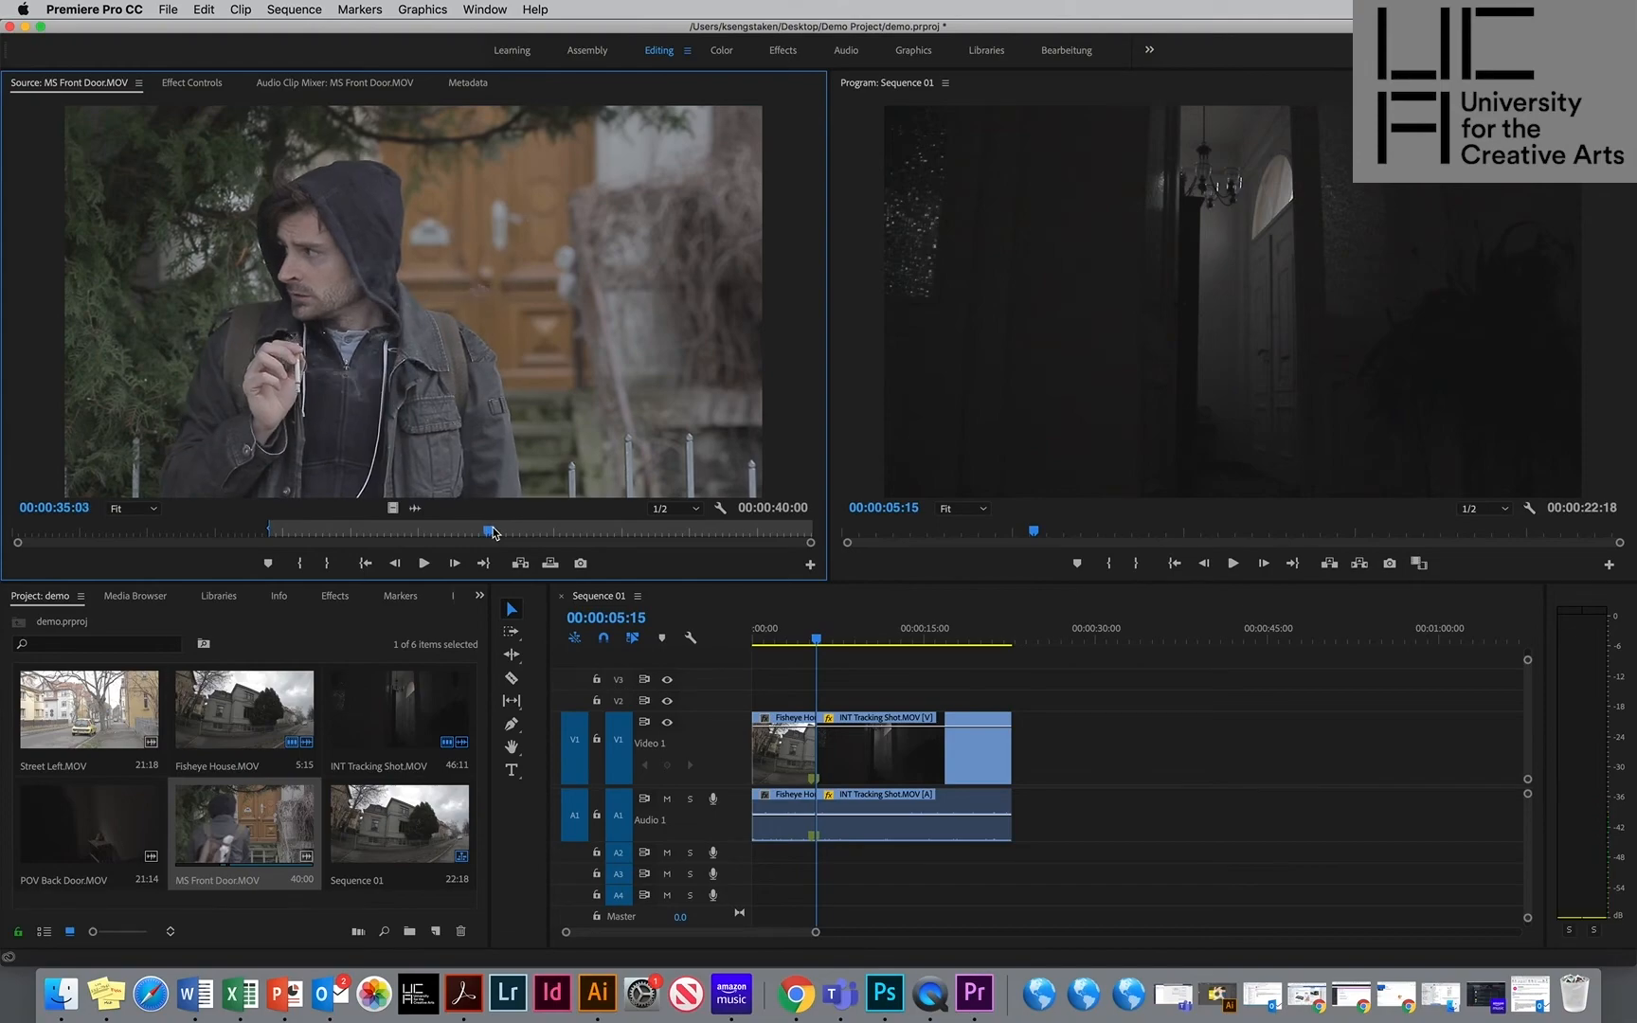
{"action": "key", "text": "o"}
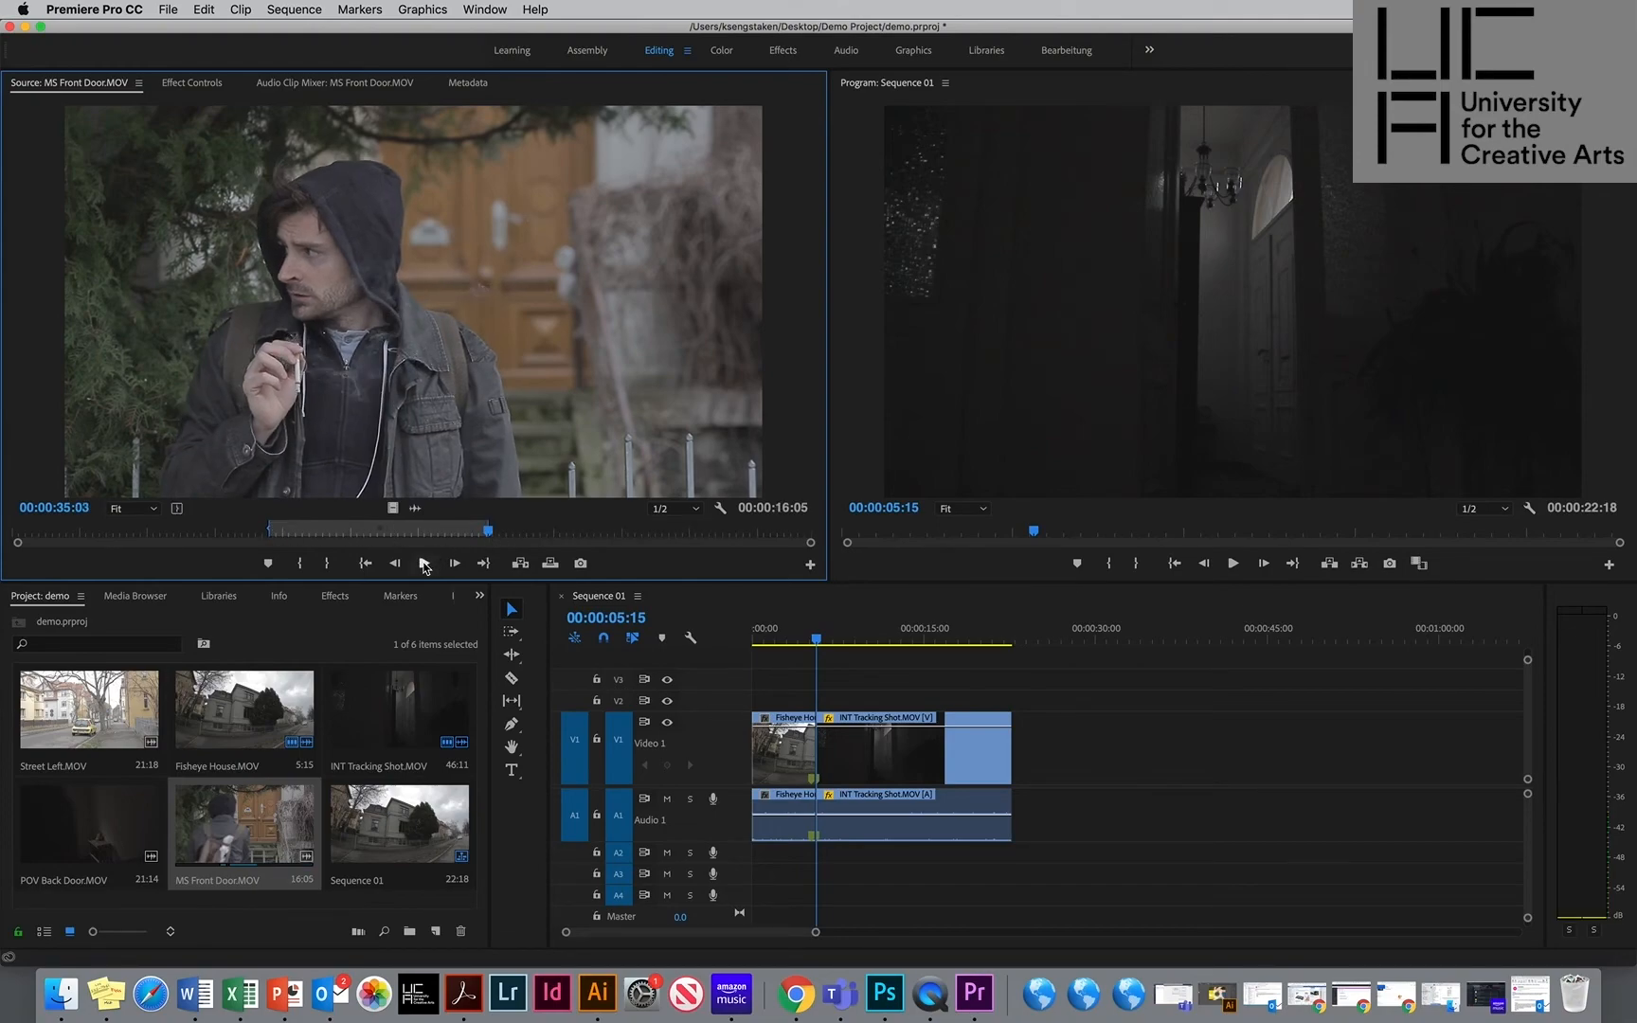
{"action": "left_click", "coordinate": [520, 564]}
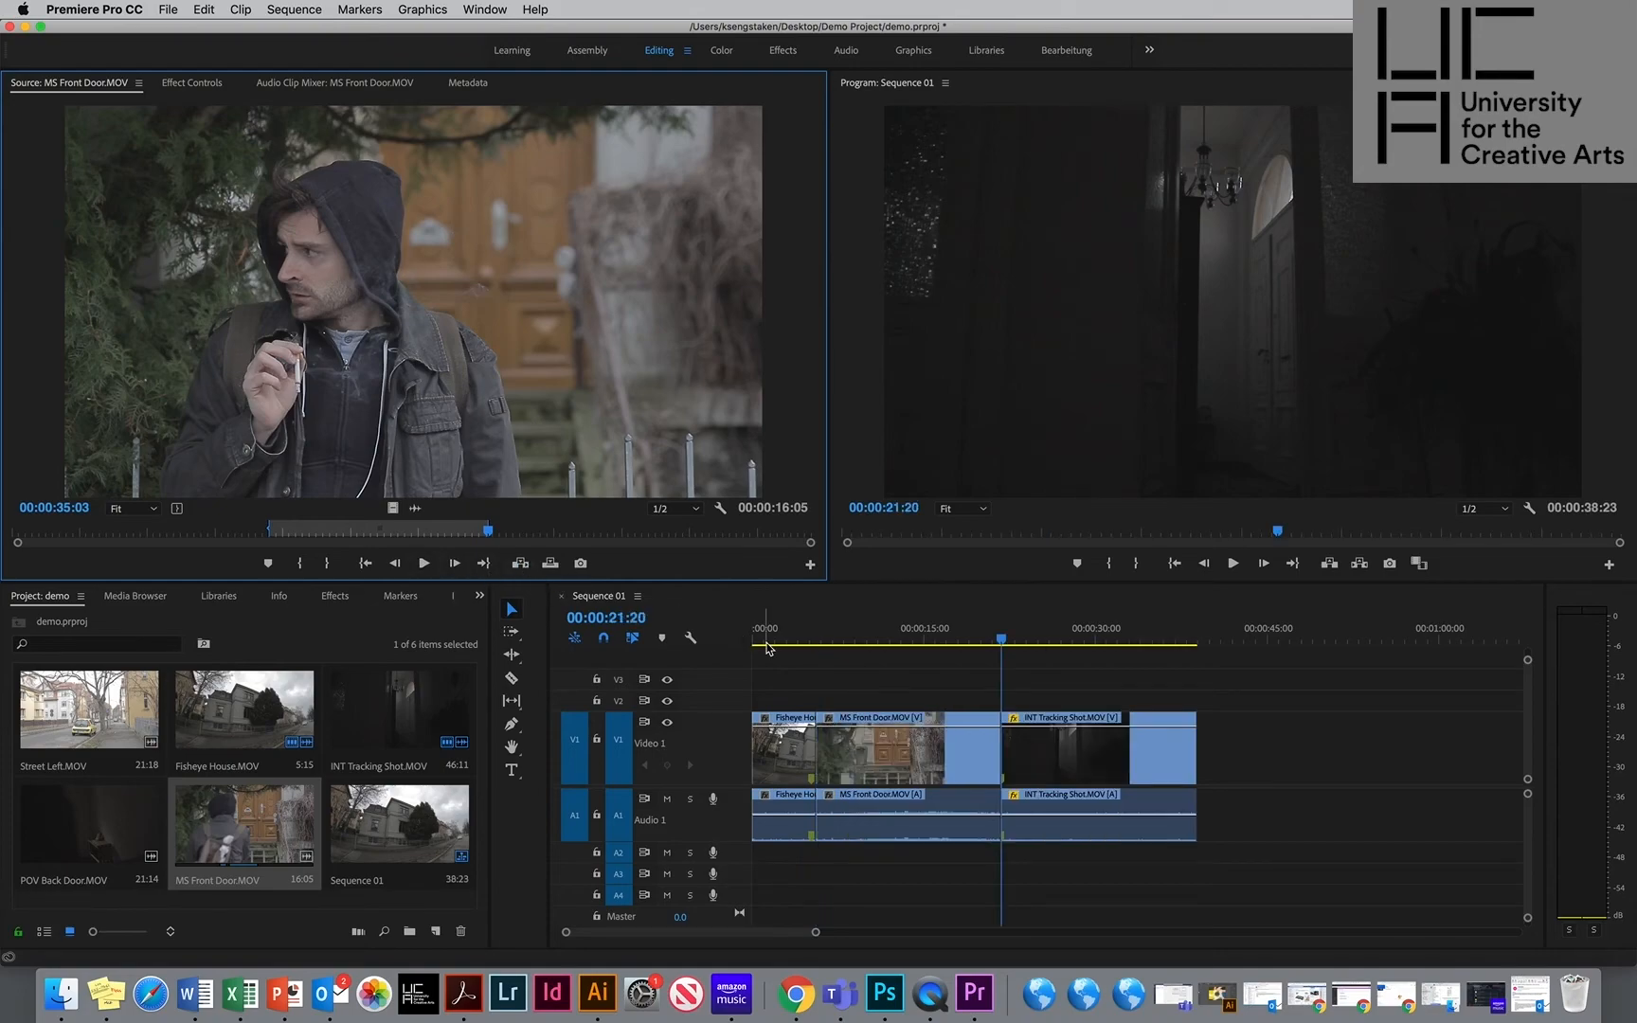
Trim the end of the MS Front Door clip back to 00:00:16:09 and delete the gap before the INT Tracking Shot clip.
{"action": "left_click_drag", "start_coordinate": [809, 644], "coordinate": [795, 647]}
{"action": "key", "text": "space"}
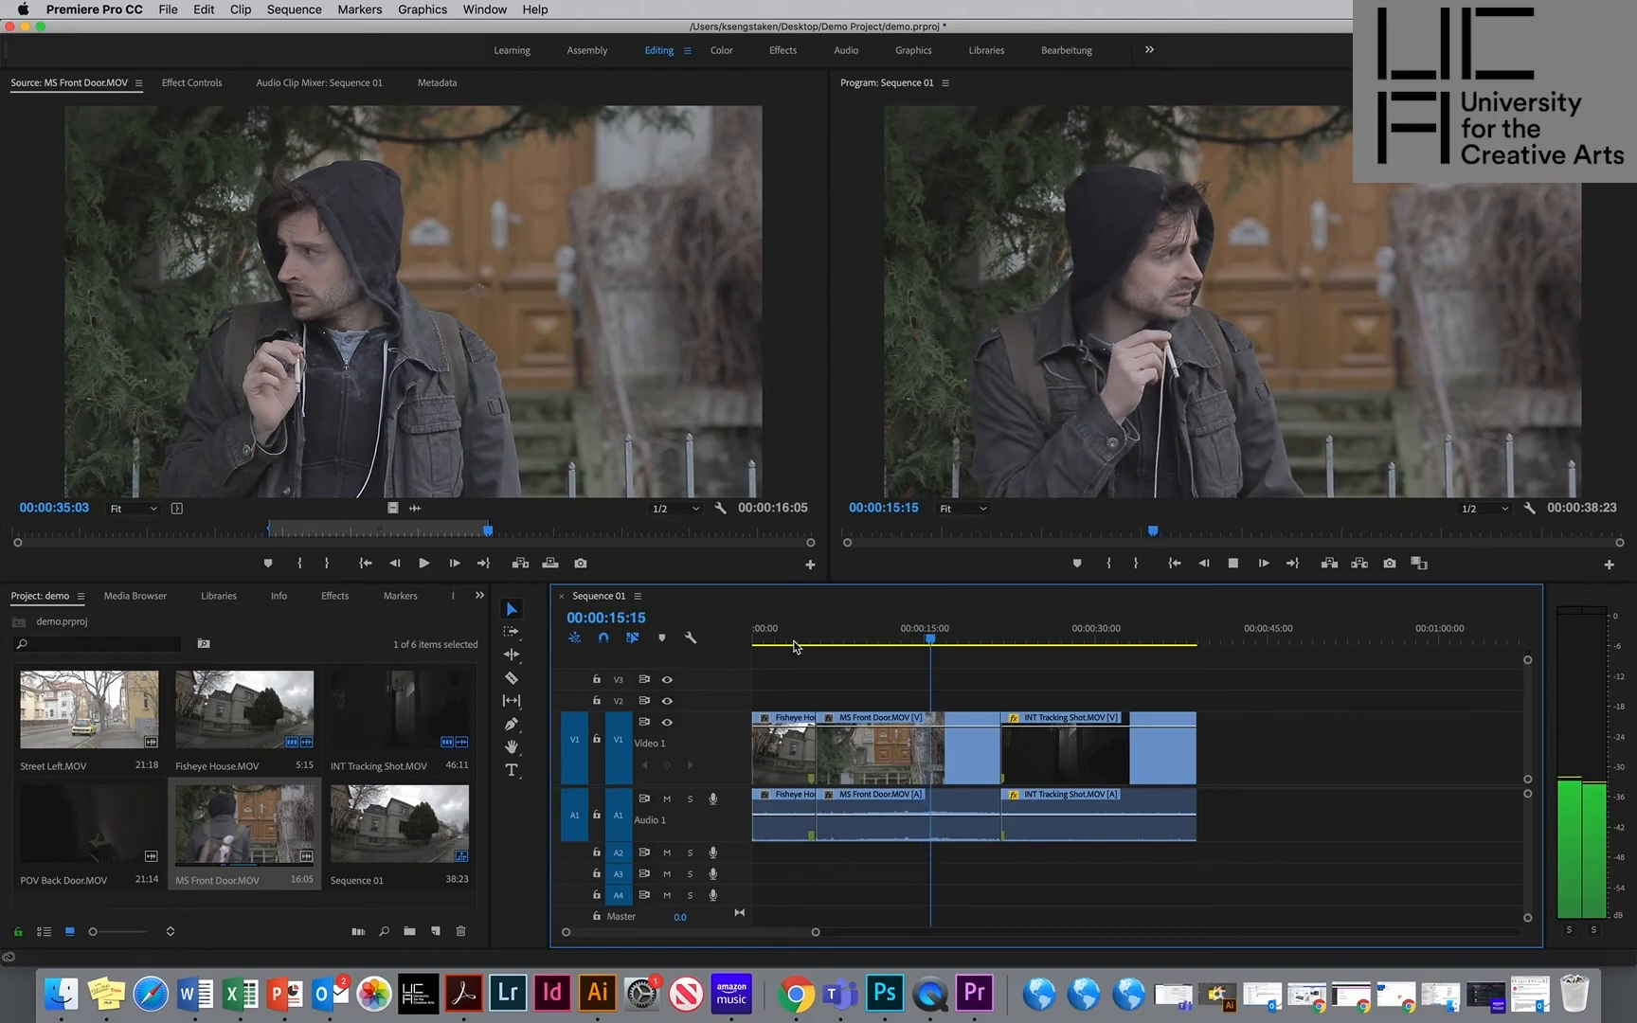
{"action": "key", "text": "space"}
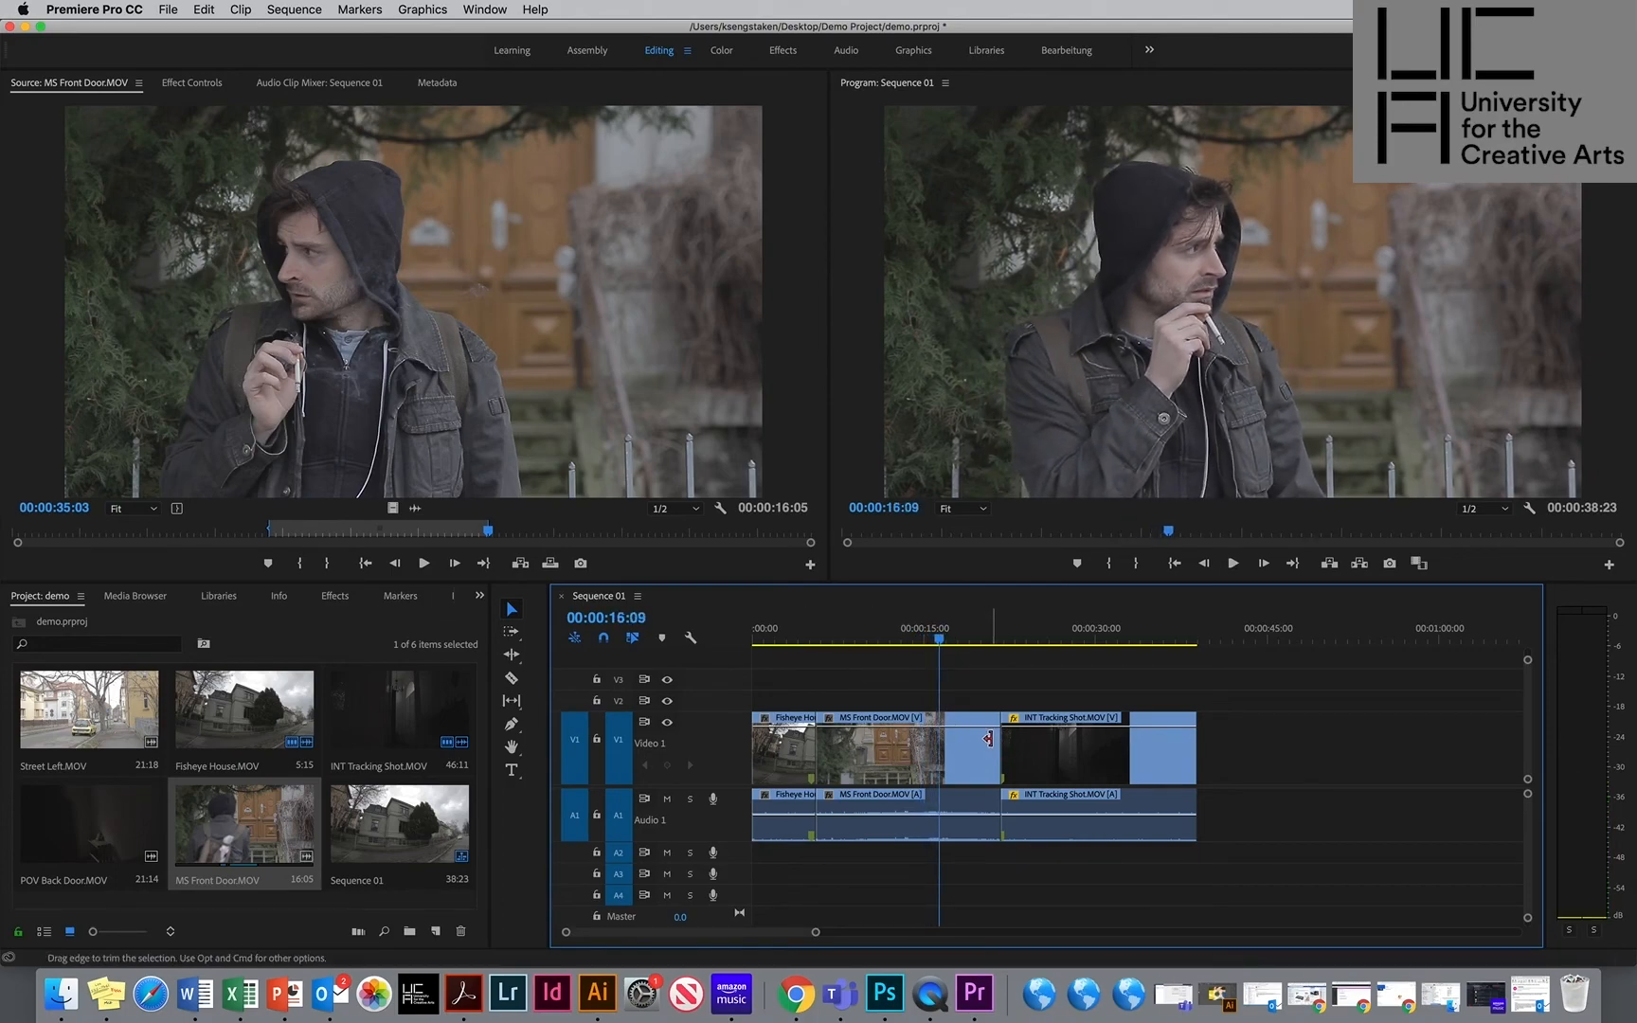
{"action": "left_click_drag", "start_coordinate": [994, 745], "coordinate": [939, 742]}
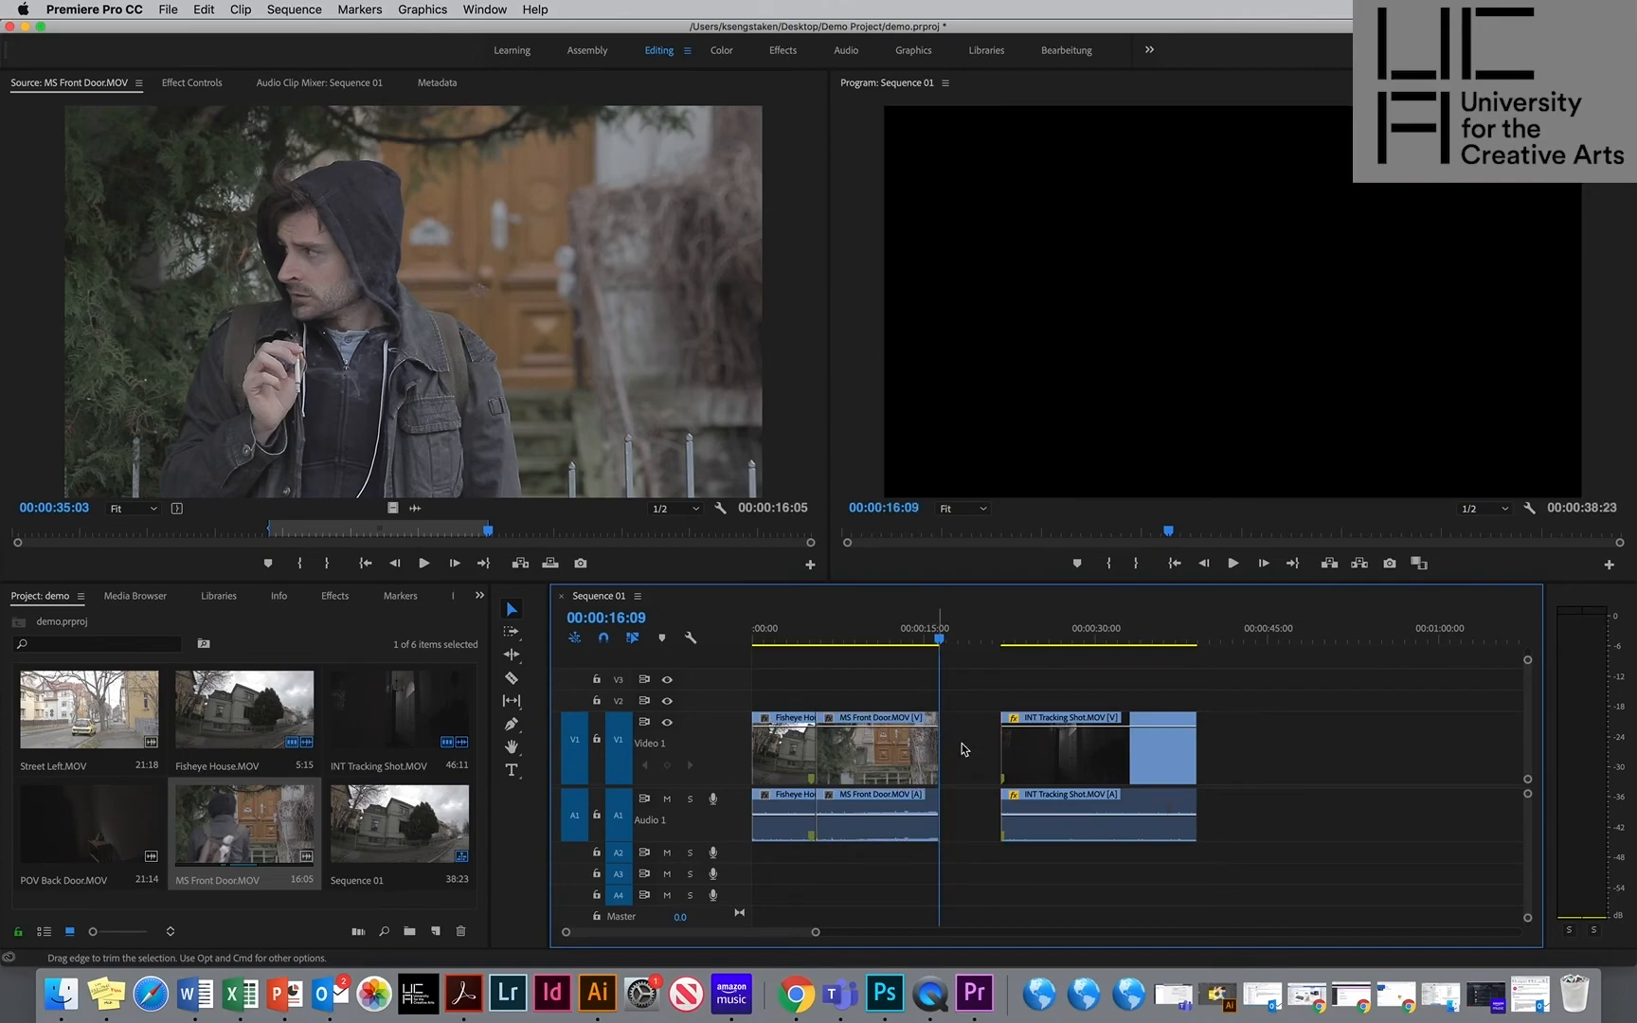
{"action": "left_click", "coordinate": [978, 754]}
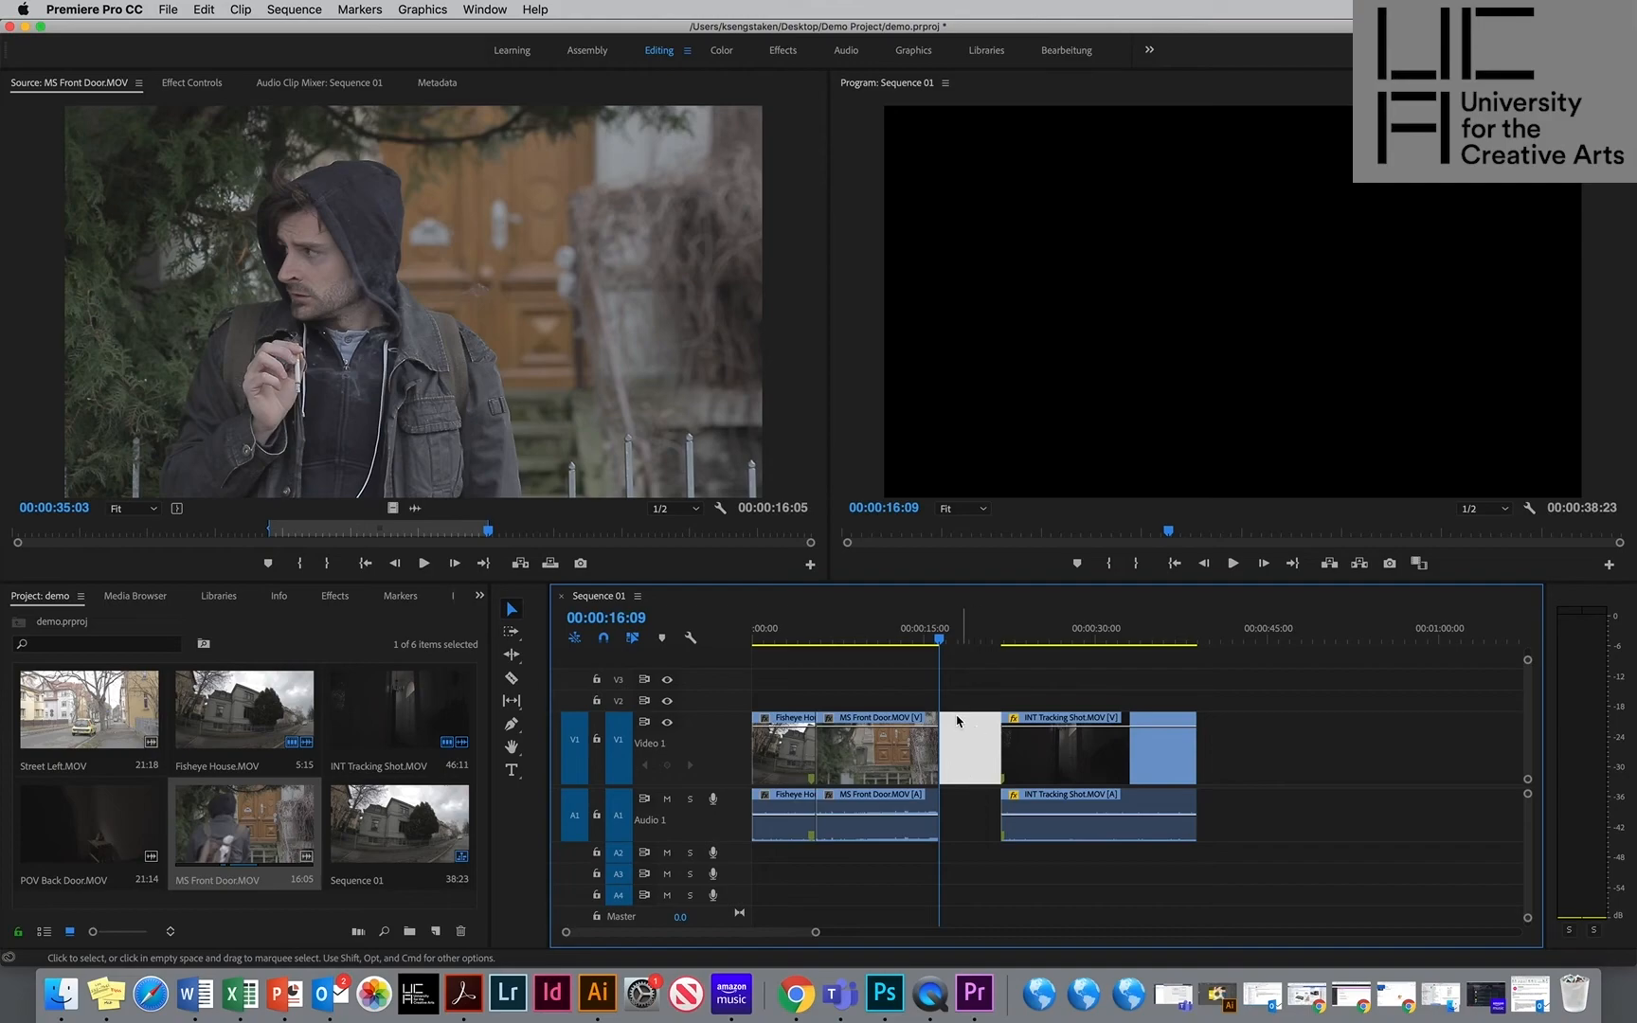
{"action": "key", "text": "Delete"}
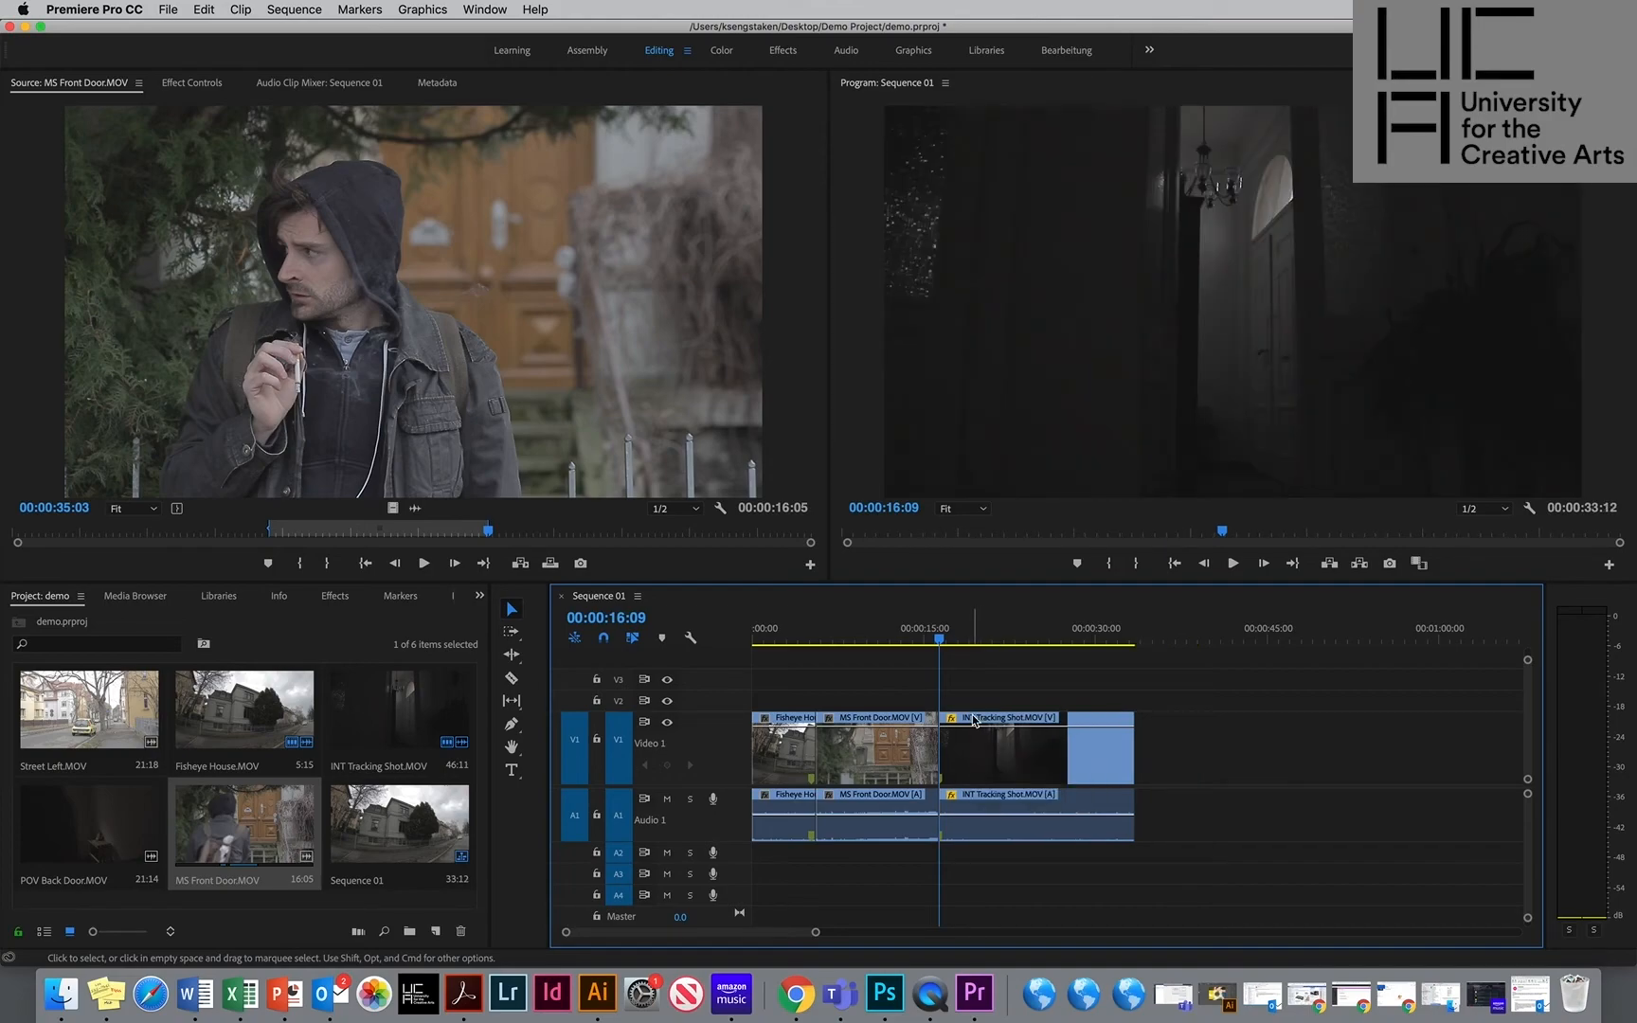
Split the INT Tracking Shot clip at 00:00:29:10 with the Razor tool and return to the Selection tool.
{"action": "left_click", "coordinate": [989, 640]}
{"action": "left_click_drag", "start_coordinate": [1001, 640], "coordinate": [1092, 697]}
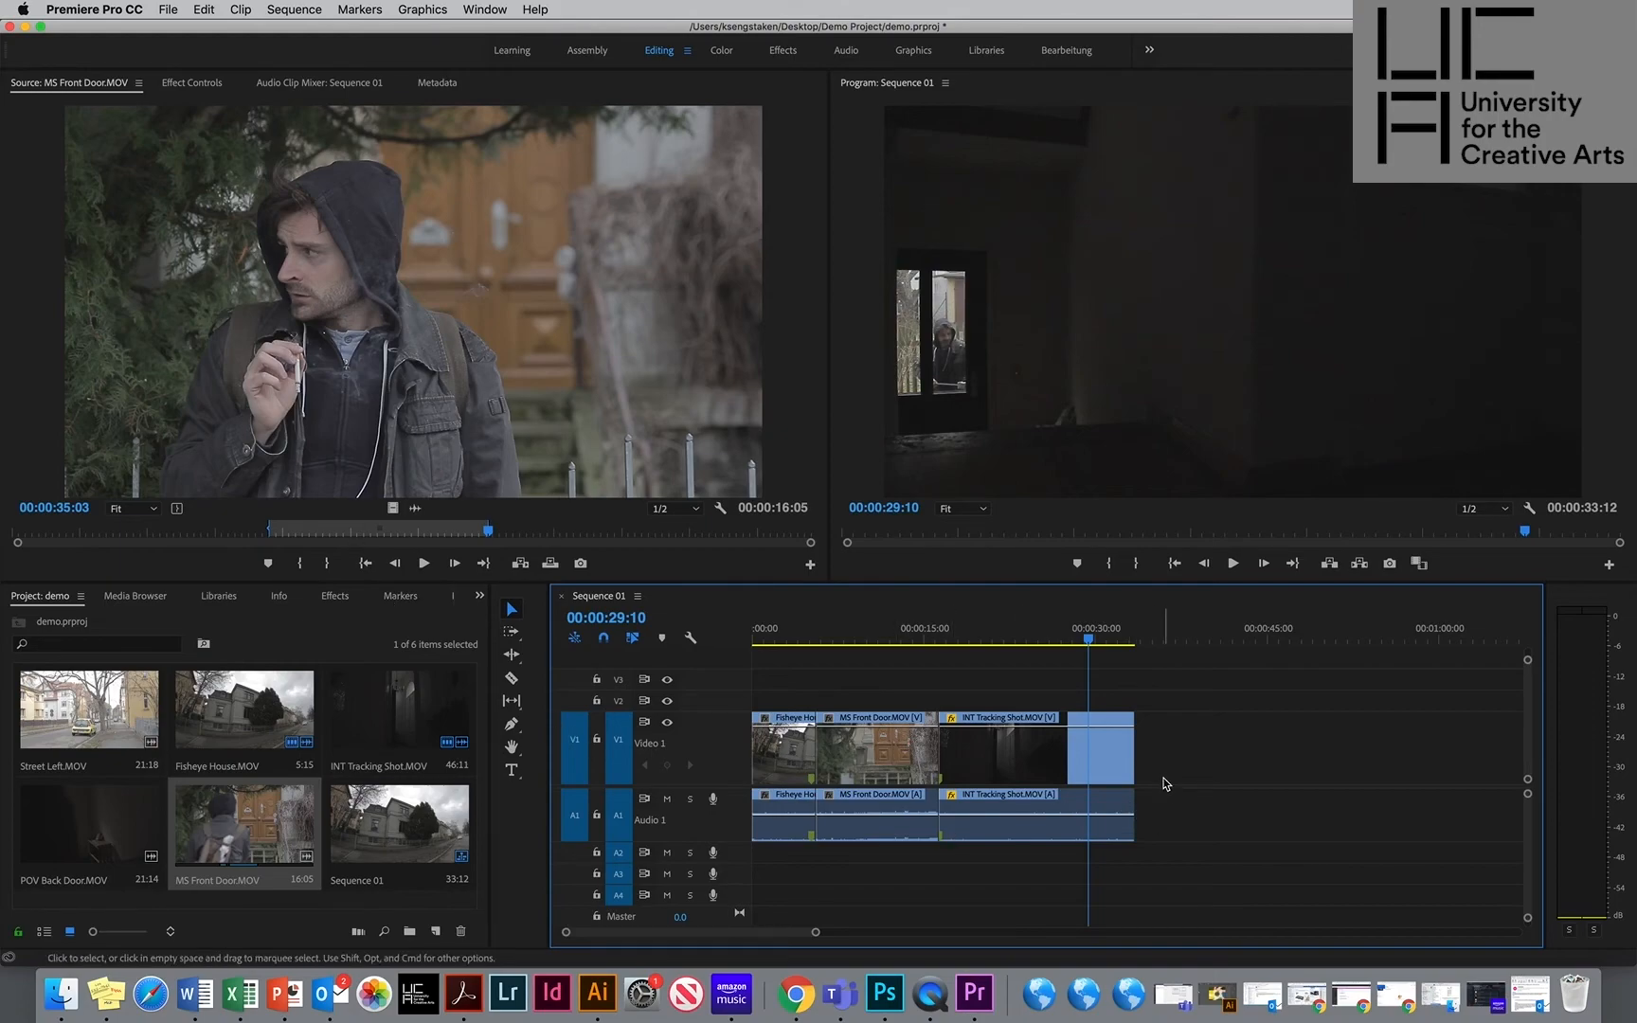
{"action": "left_click", "coordinate": [511, 677]}
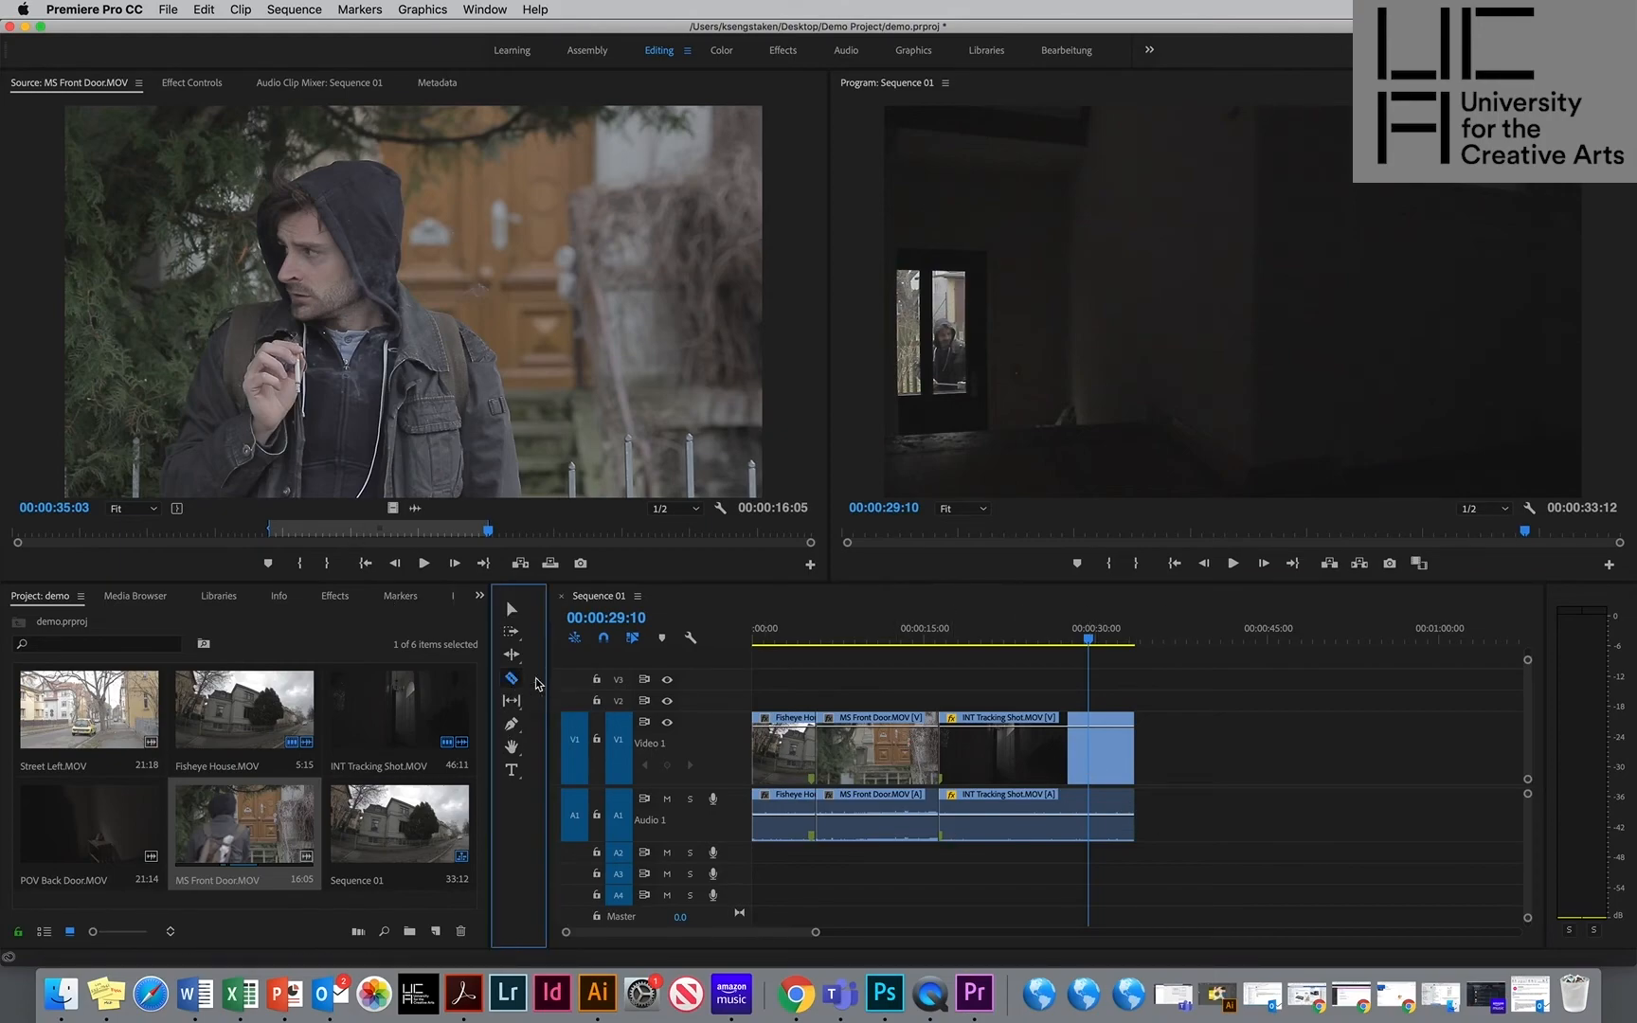
{"action": "left_click", "coordinate": [1090, 754]}
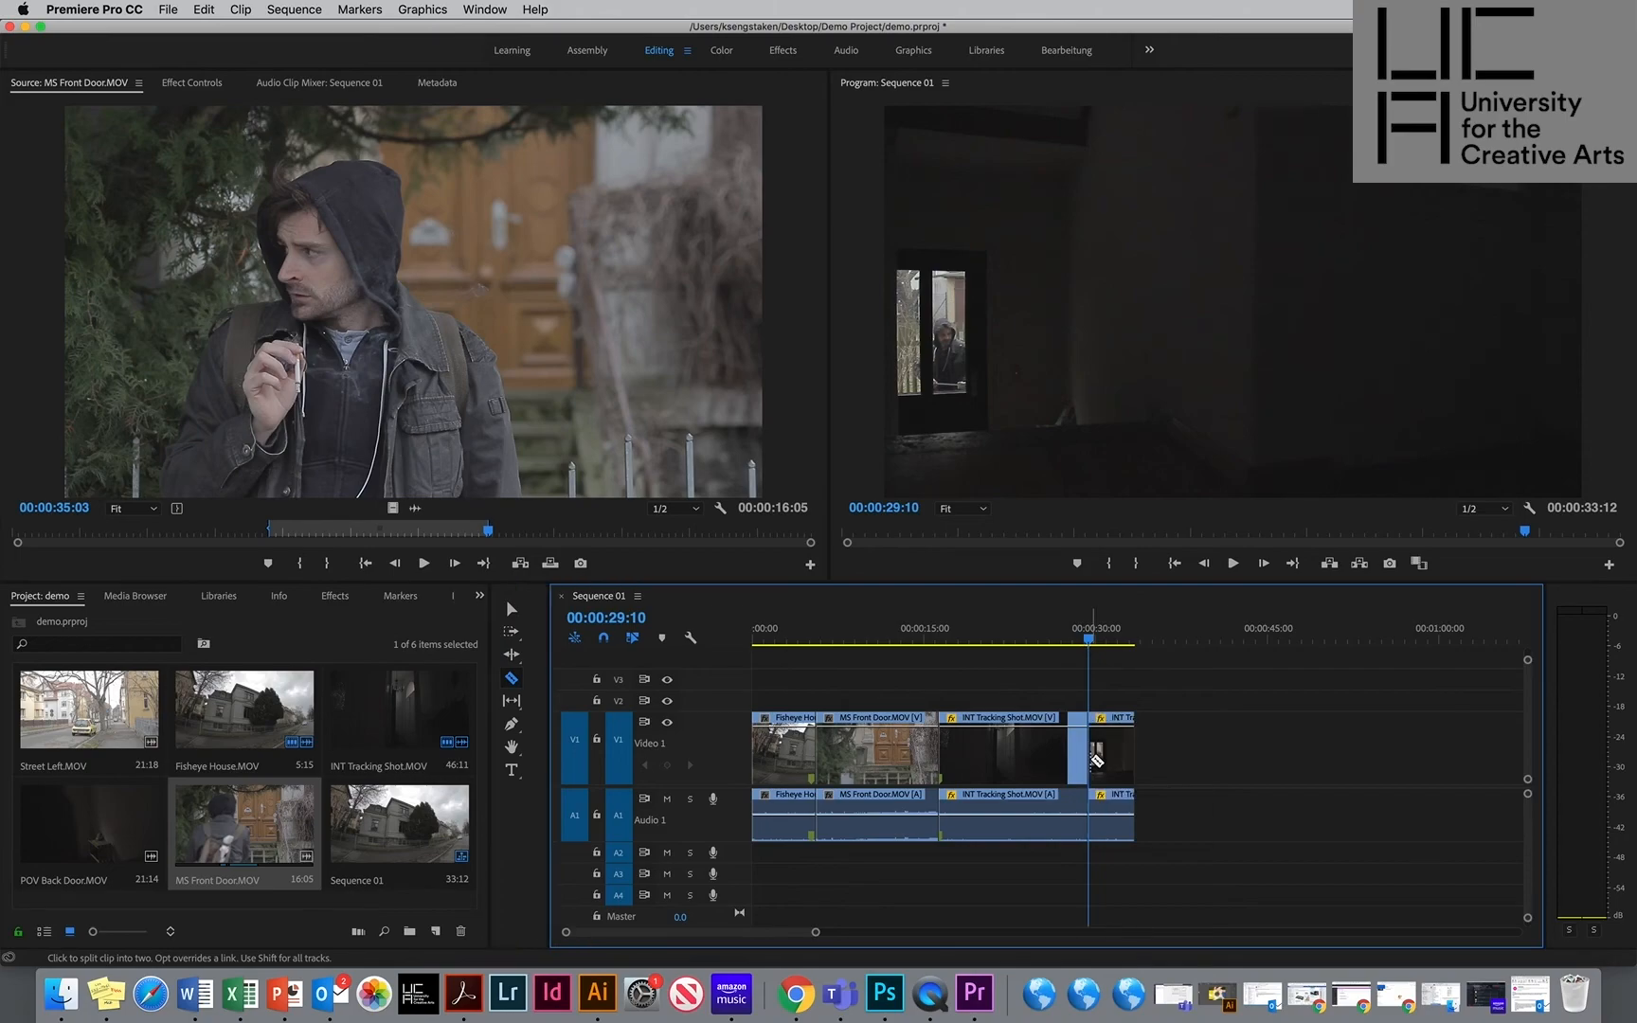
{"action": "left_click", "coordinate": [512, 609]}
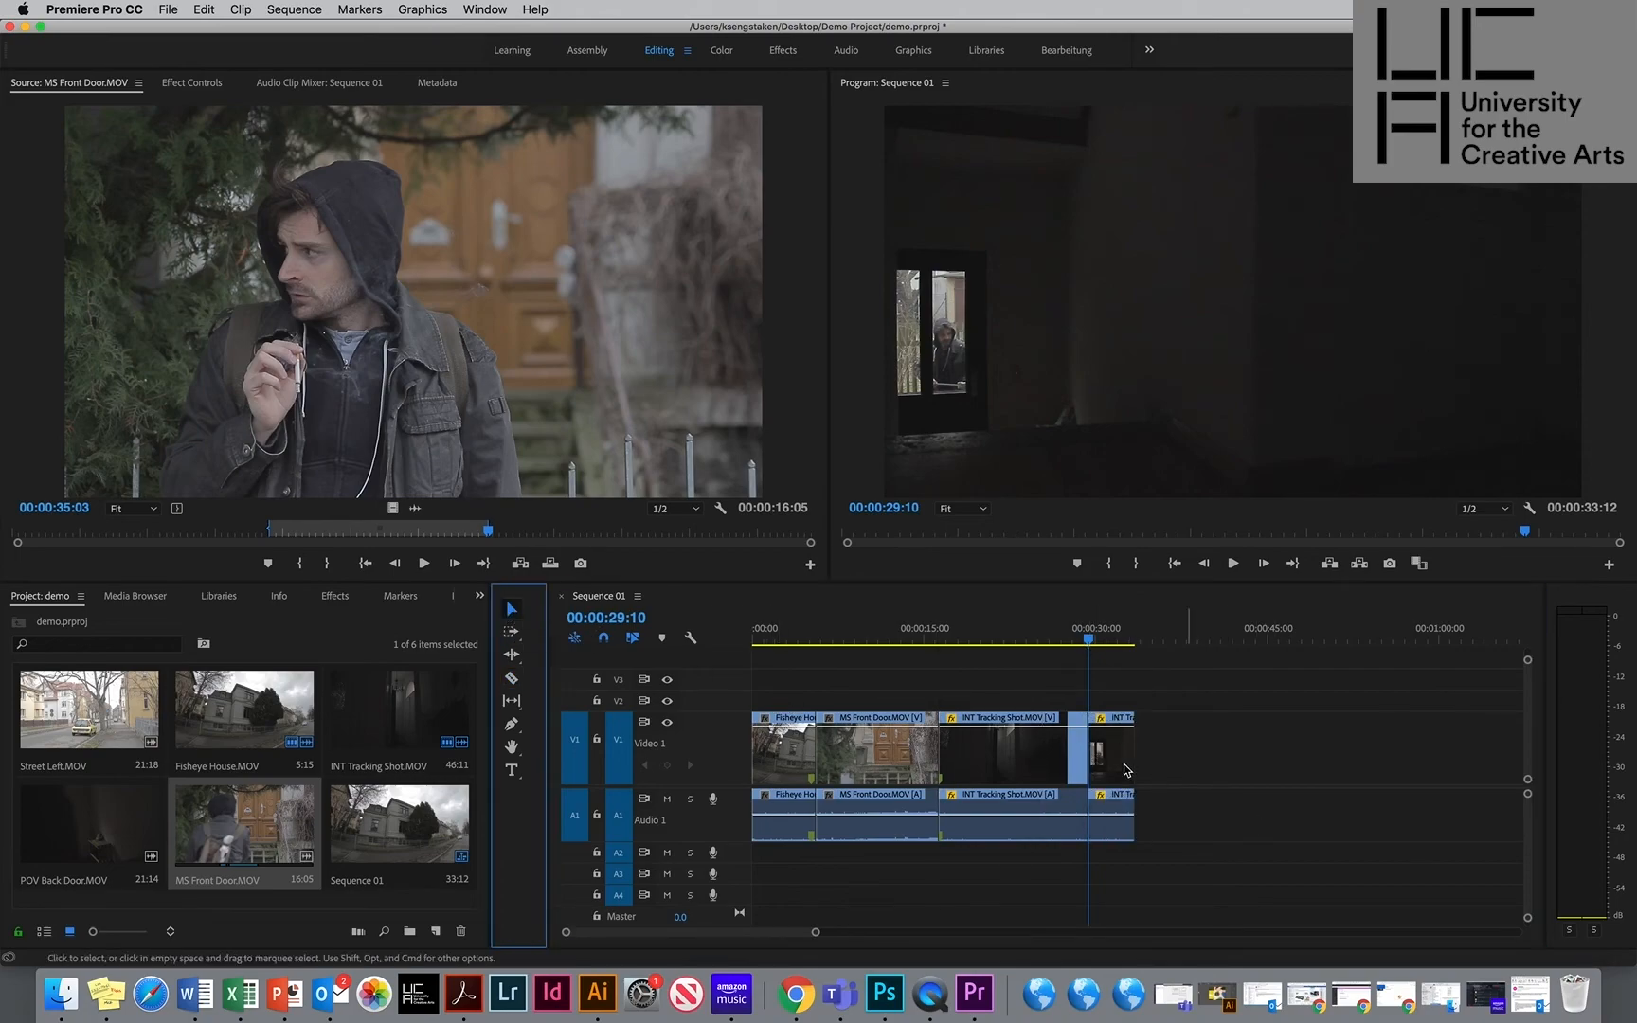
Open the Speed/Duration settings for the first part of the split INT Tracking Shot clip.
{"action": "left_click", "coordinate": [1042, 644]}
{"action": "left_click", "coordinate": [1050, 779]}
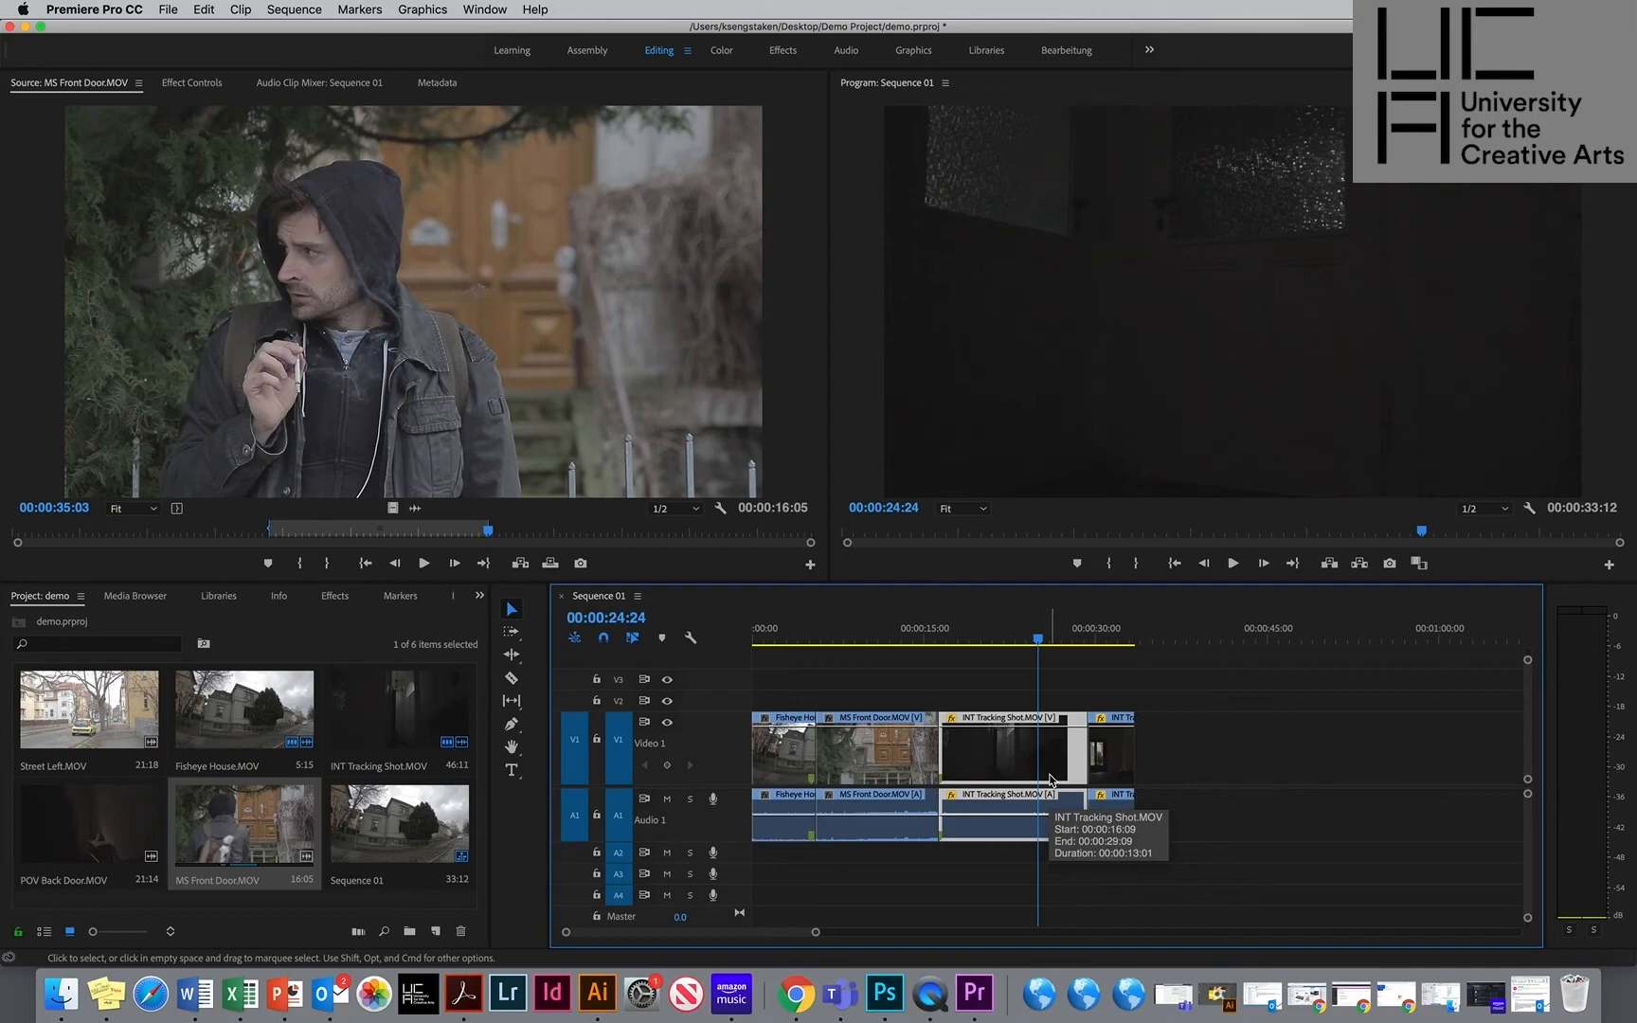
{"action": "right_click", "coordinate": [1052, 781]}
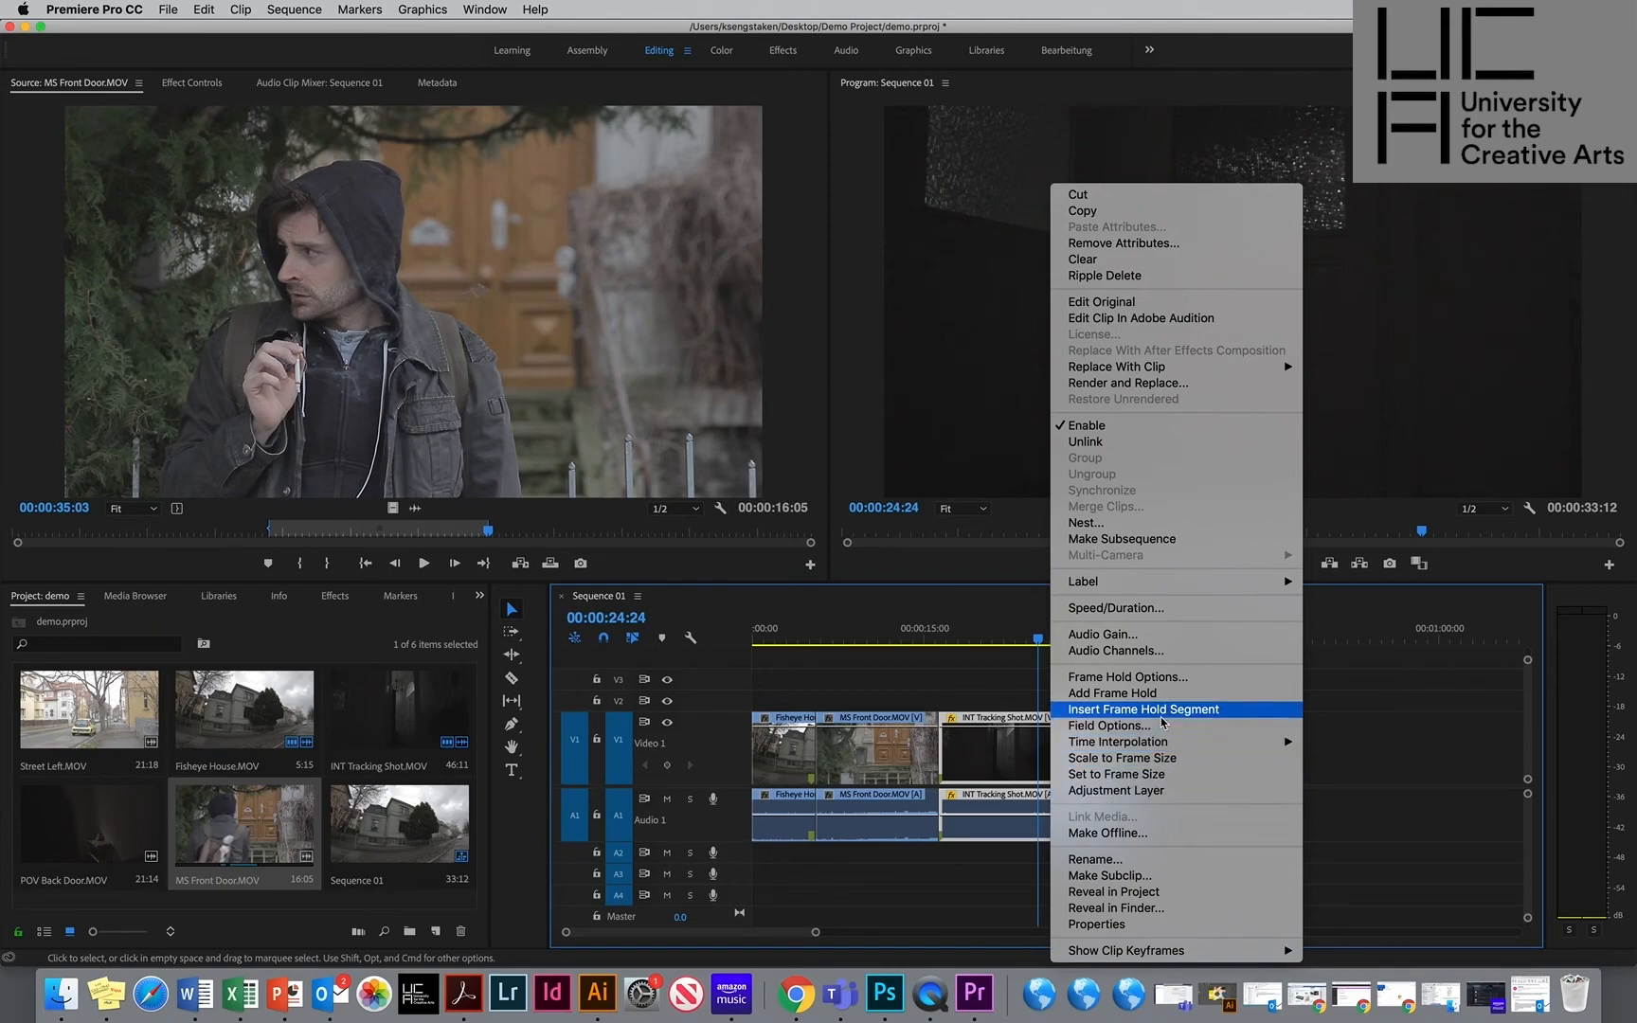
{"action": "left_click", "coordinate": [1185, 620]}
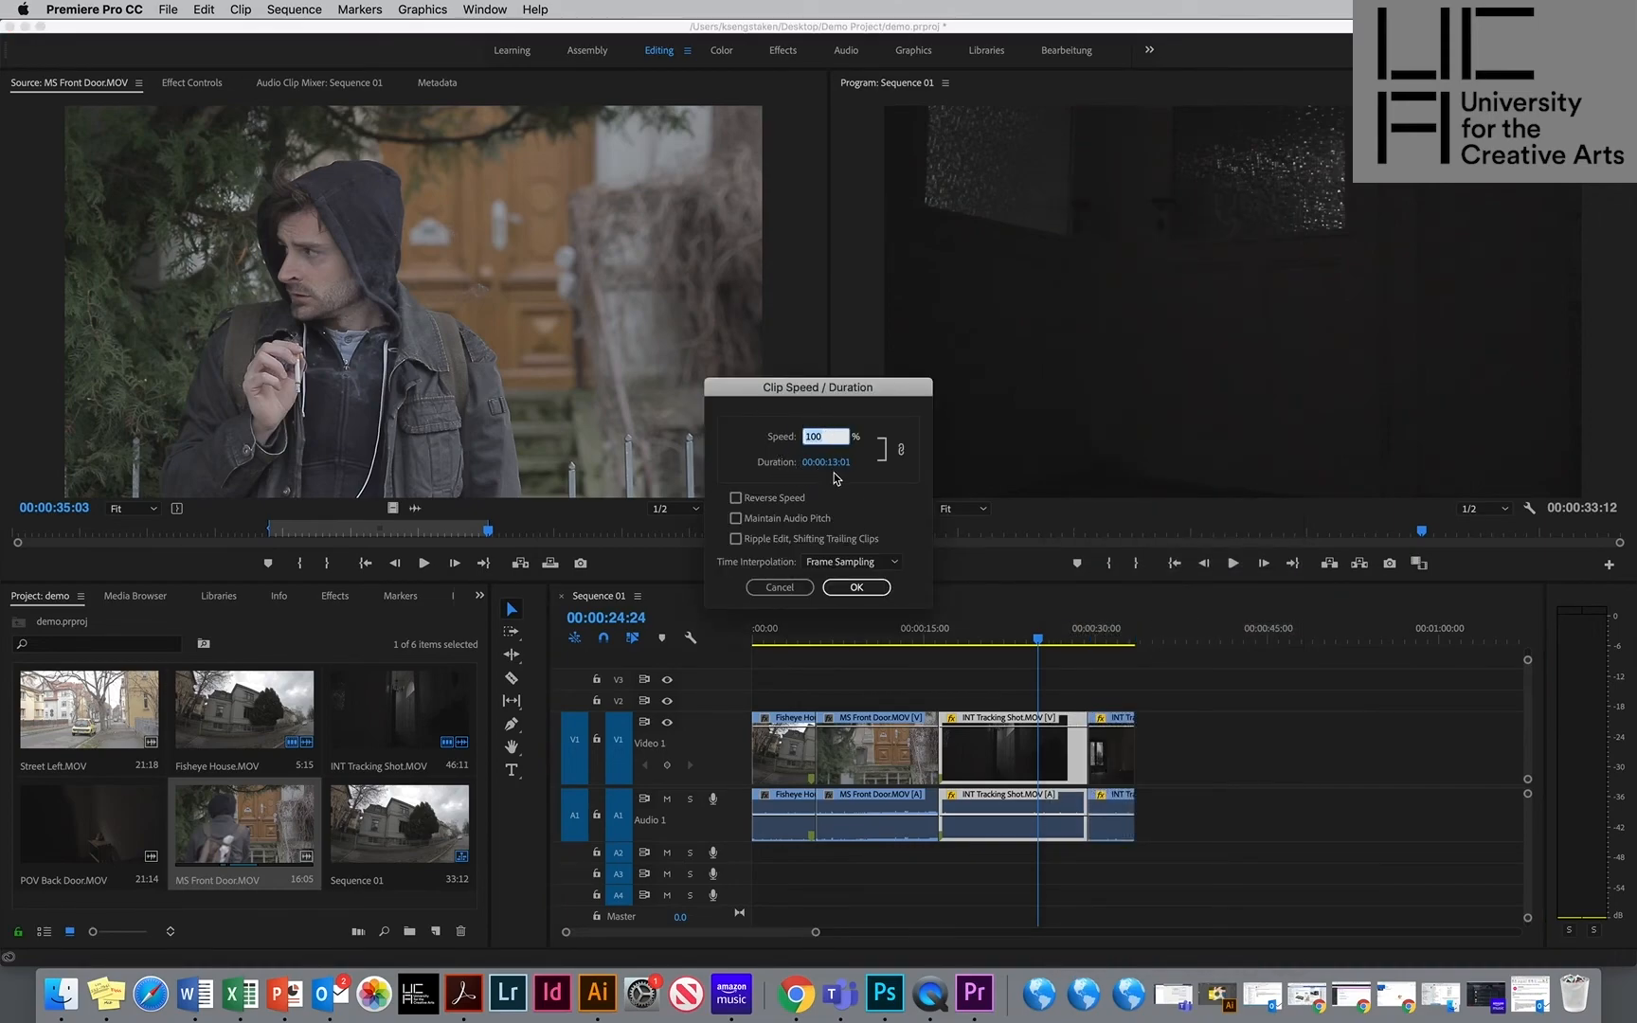
Set the clip duration to 00:00:08:00 in the Clip Speed / Duration settings.
{"action": "left_click", "coordinate": [835, 463]}
{"action": "left_click", "coordinate": [838, 460]}
{"action": "type", "text": "08"}
{"action": "key", "text": "Right"}
{"action": "key", "text": "BackSpace"}
{"action": "type", "text": "0"}
{"action": "left_click", "coordinate": [854, 512]}
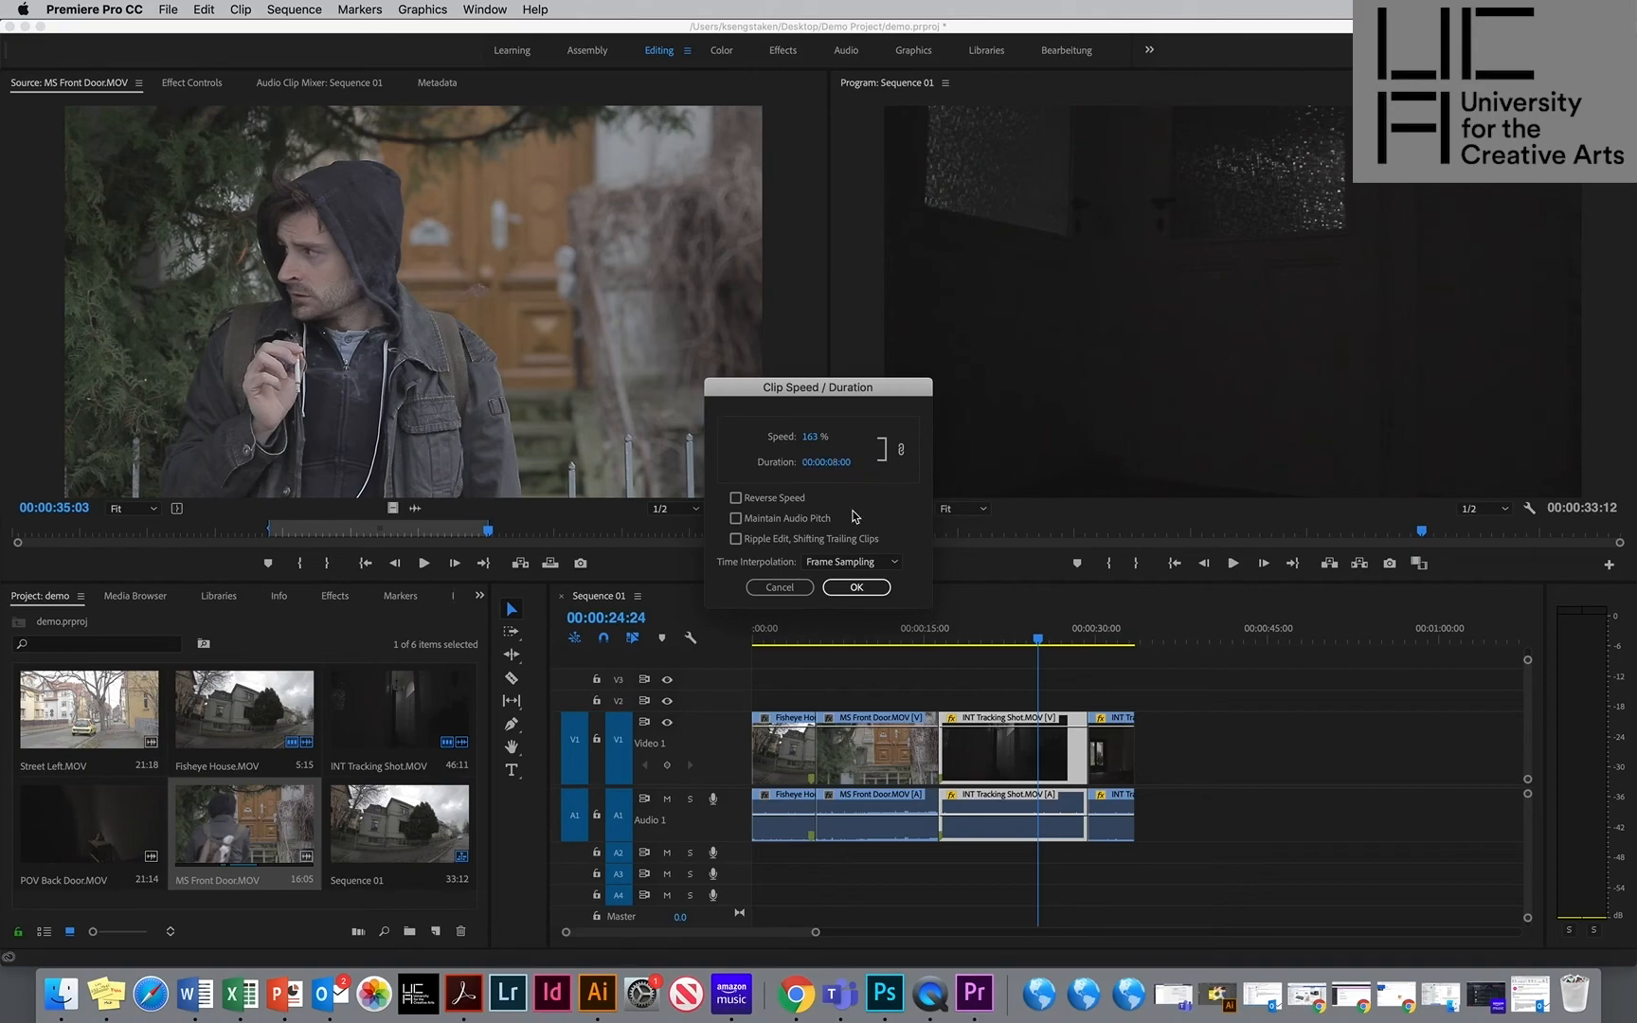
Set the clip speed to 150% with Maintain Audio Pitch and Ripple Edit, Shifting Trailing Clips enabled, keep Frame Sampling interpolation, and apply the settings.
{"action": "left_click", "coordinate": [811, 438]}
{"action": "type", "text": "150"}
{"action": "left_click", "coordinate": [841, 527]}
{"action": "left_click", "coordinate": [735, 519]}
{"action": "left_click", "coordinate": [737, 539]}
{"action": "left_click", "coordinate": [841, 561]}
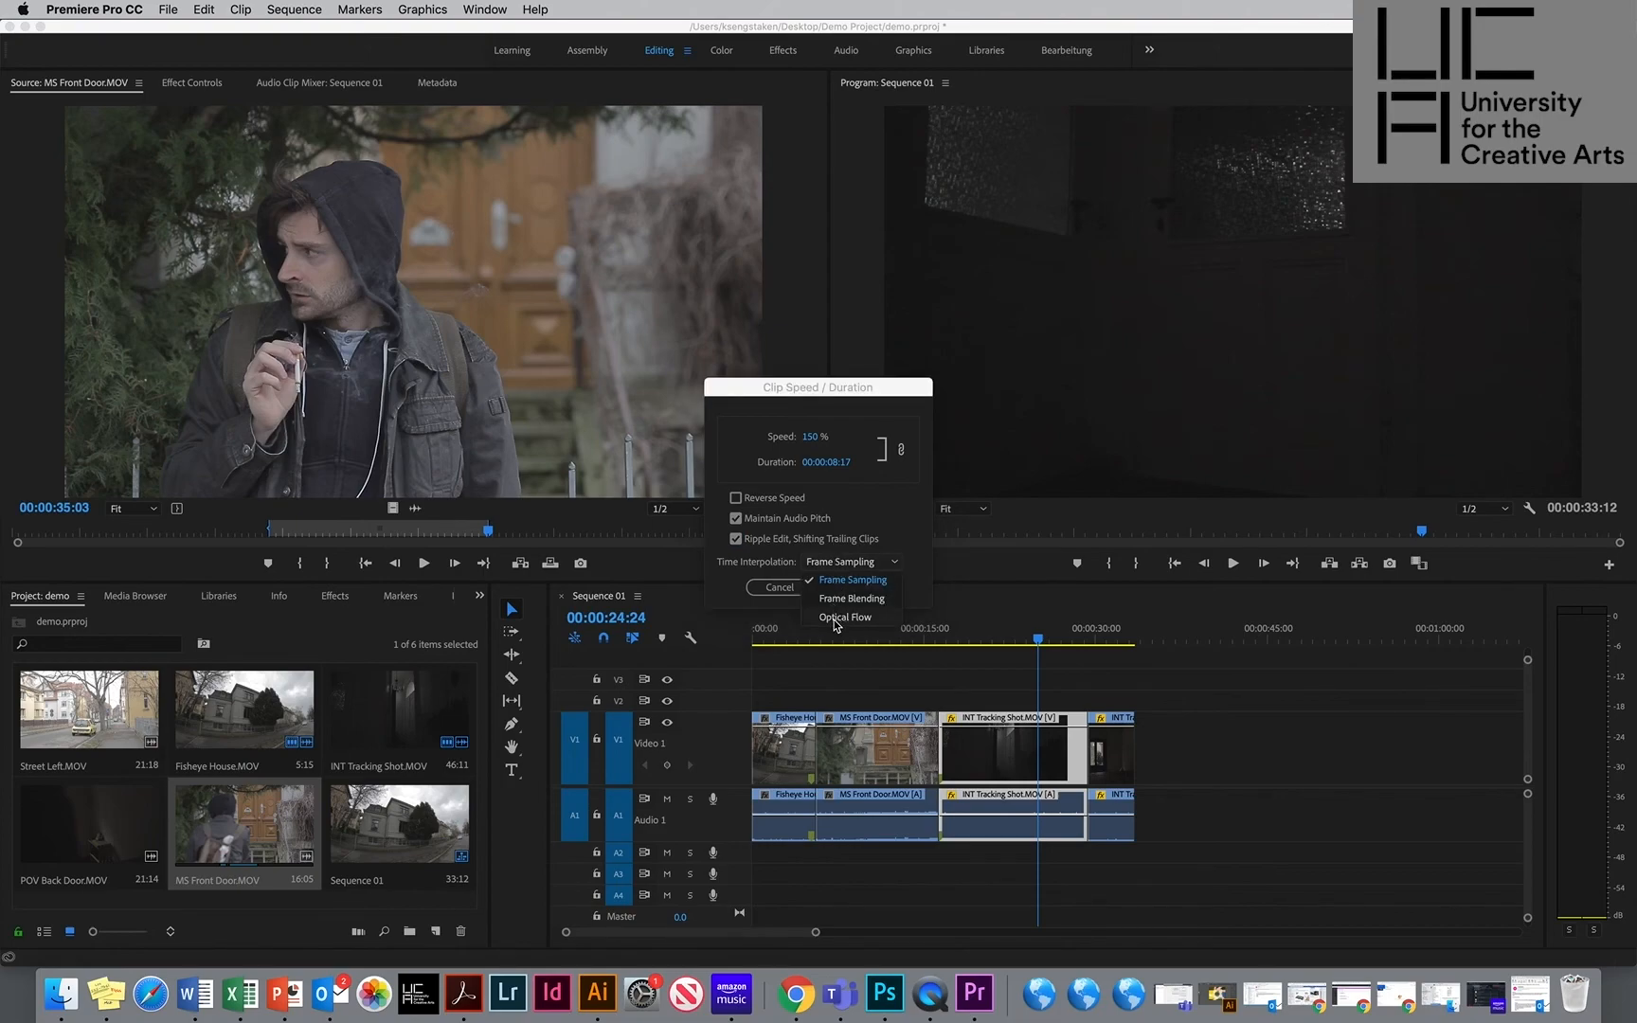
{"action": "left_click", "coordinate": [919, 588]}
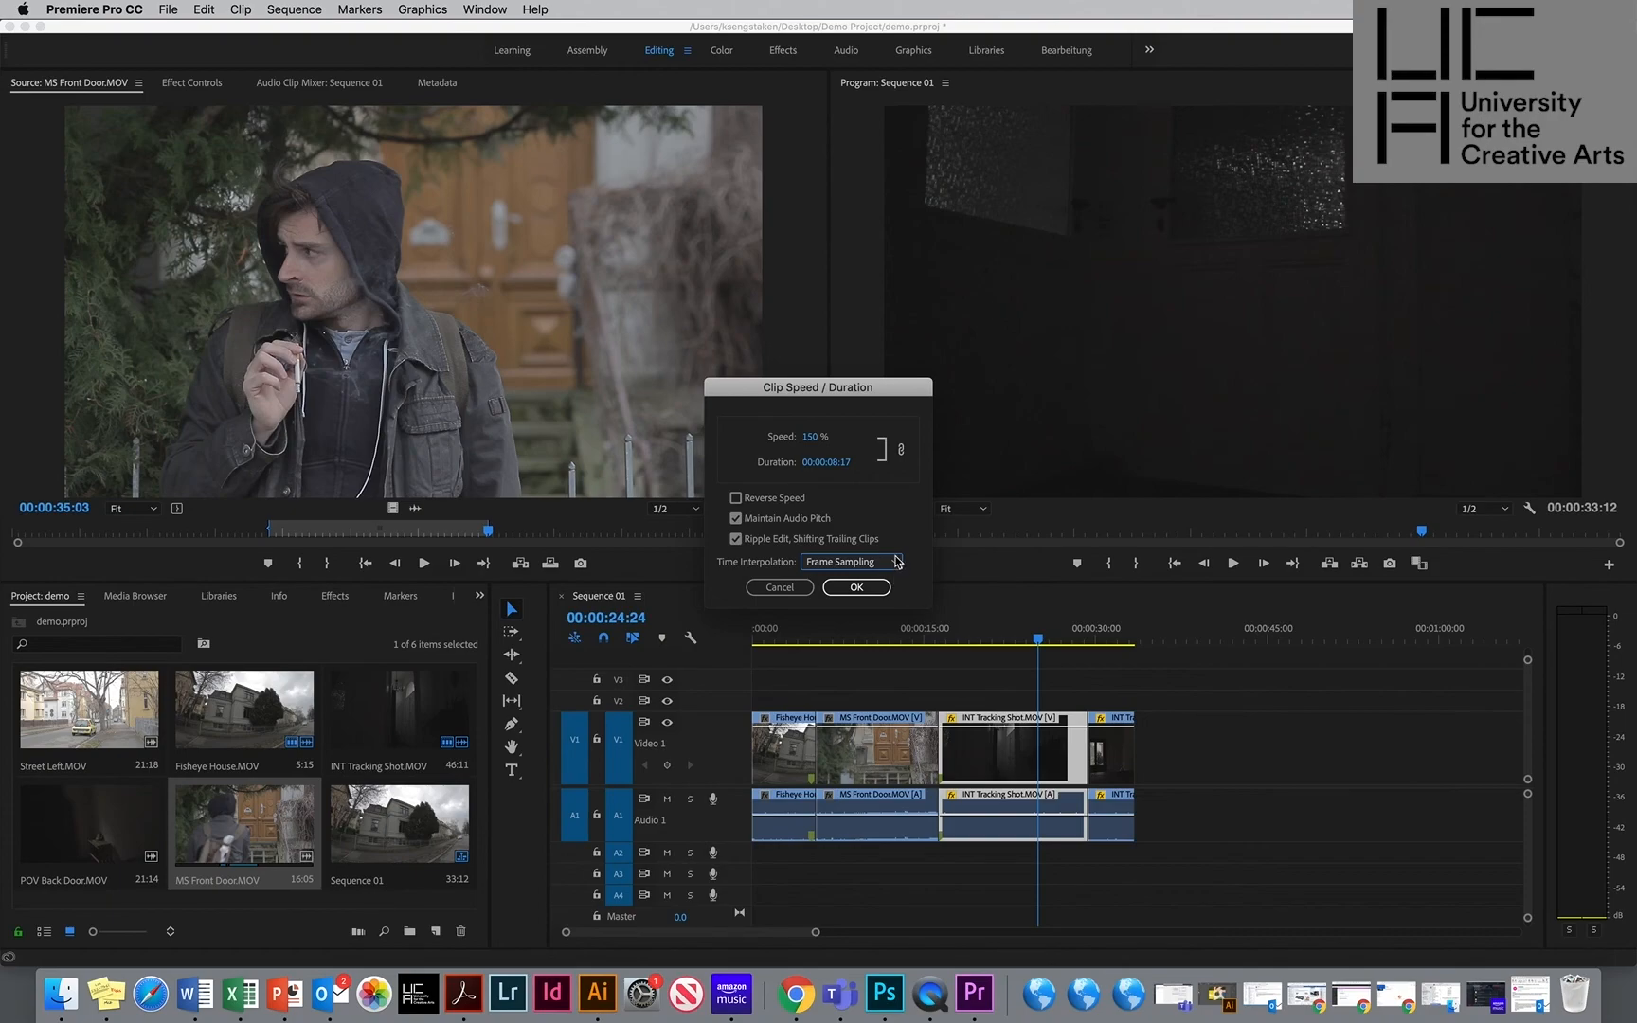
{"action": "left_click", "coordinate": [894, 561]}
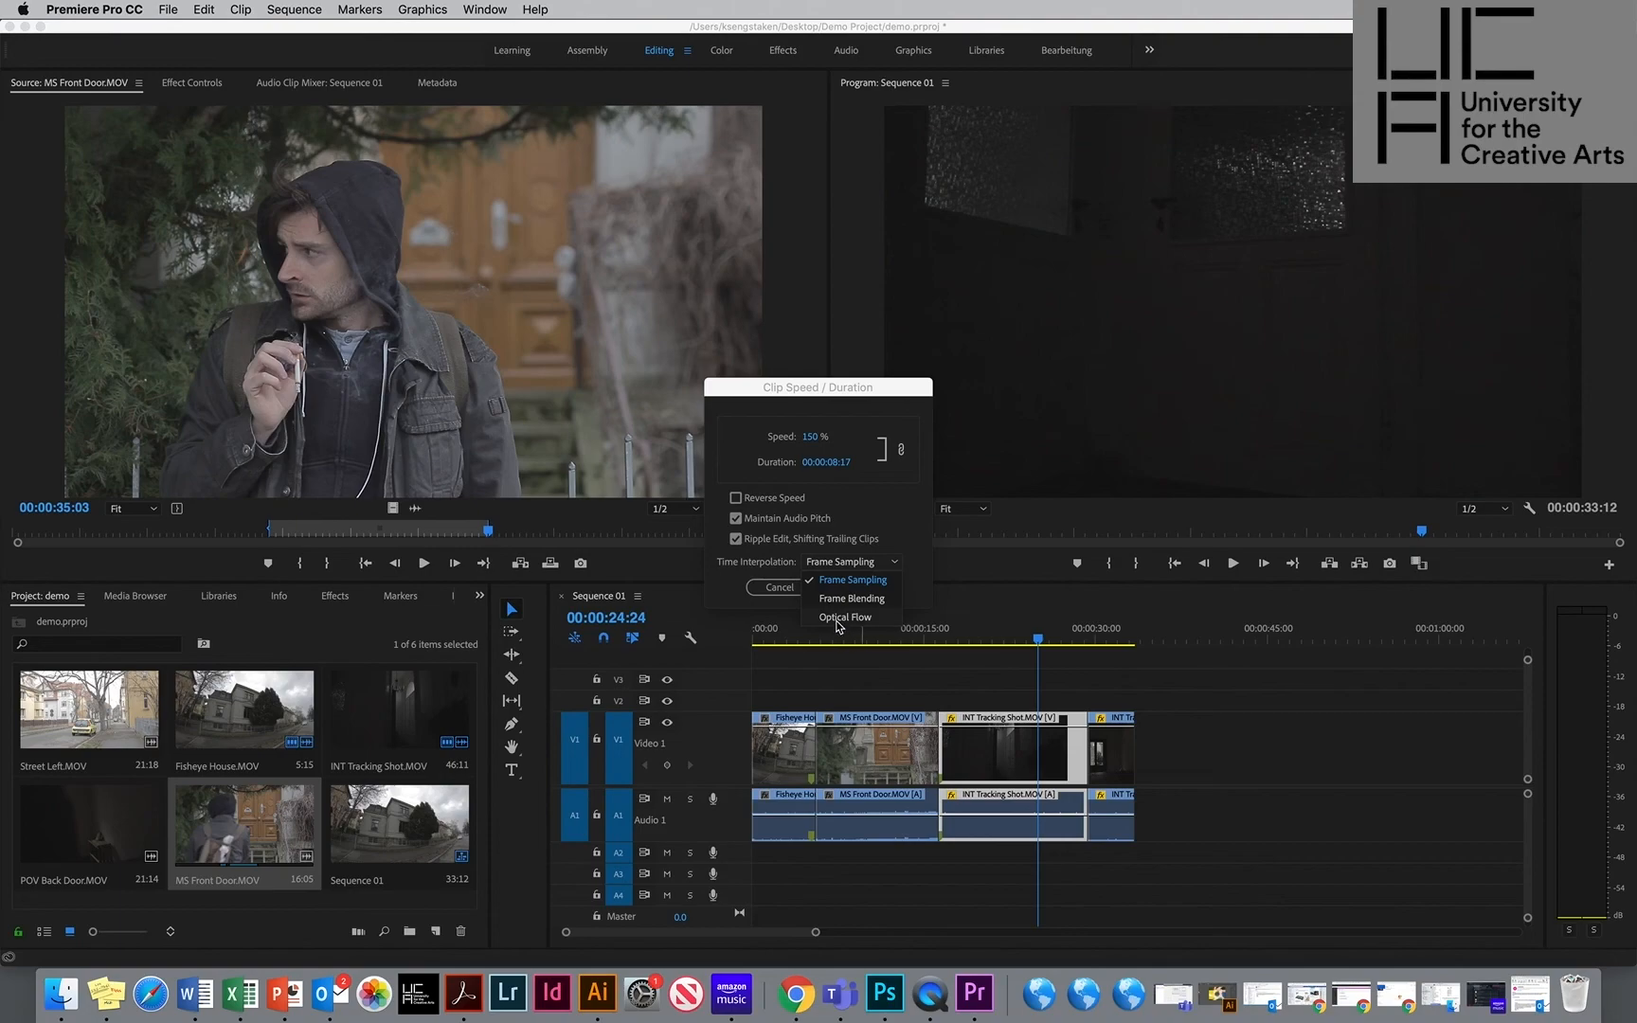
{"action": "left_click", "coordinate": [926, 589]}
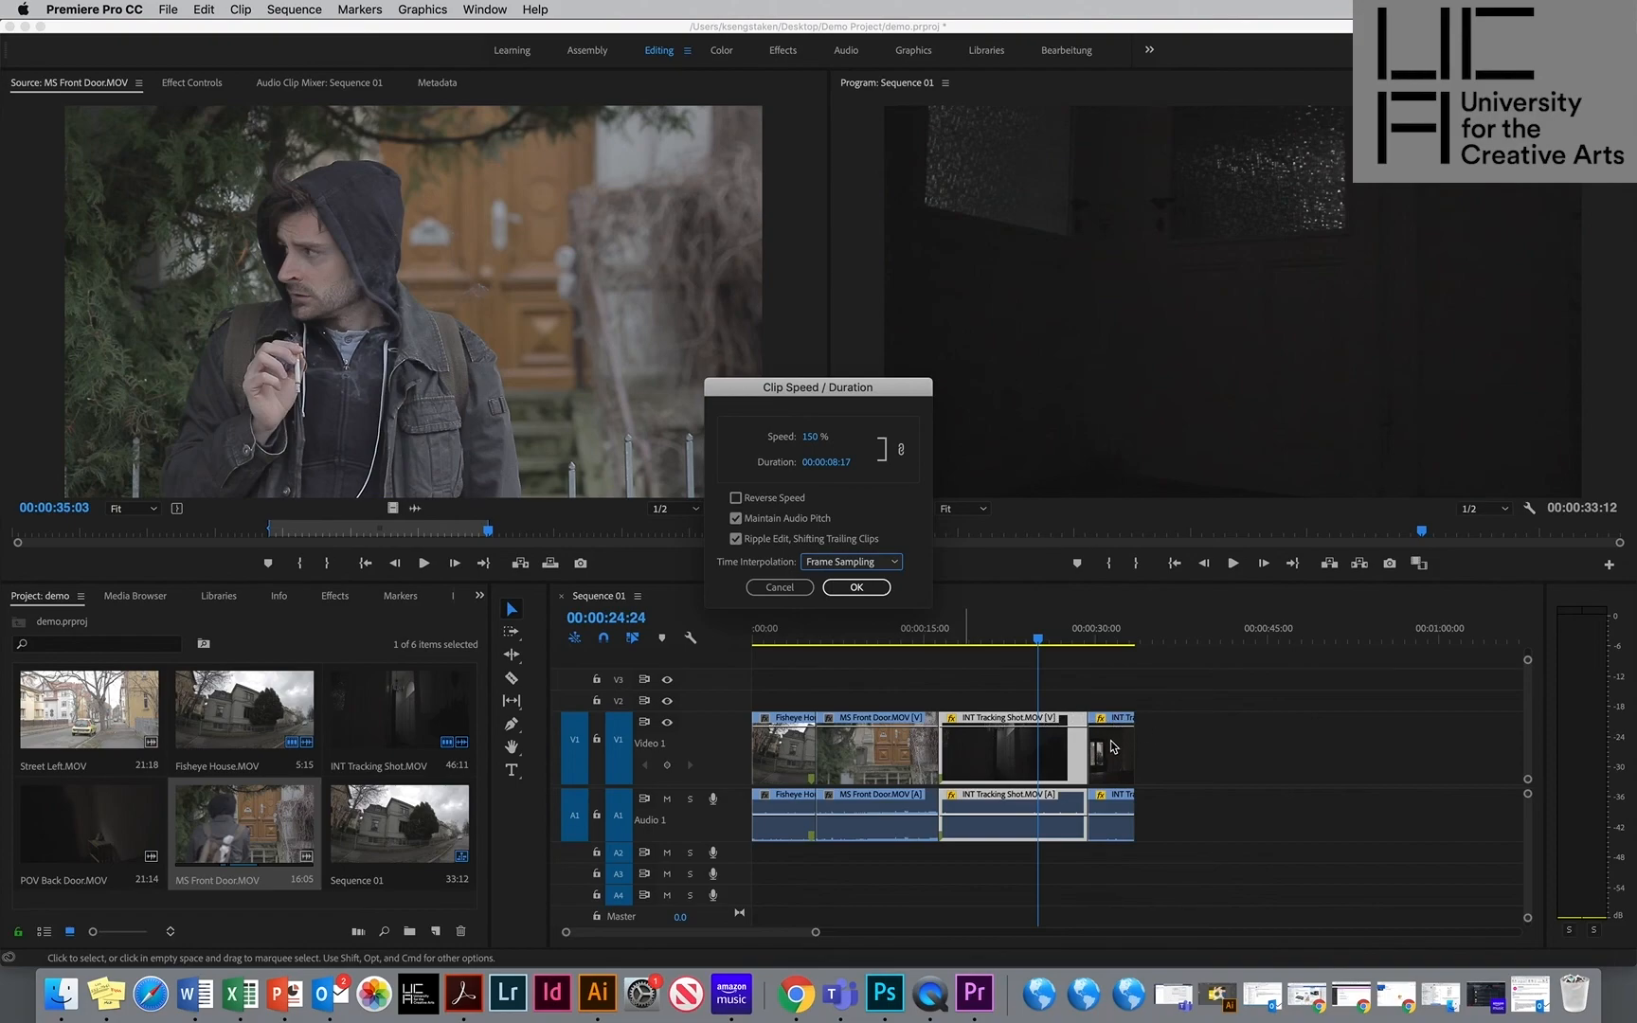
{"action": "left_click", "coordinate": [855, 588]}
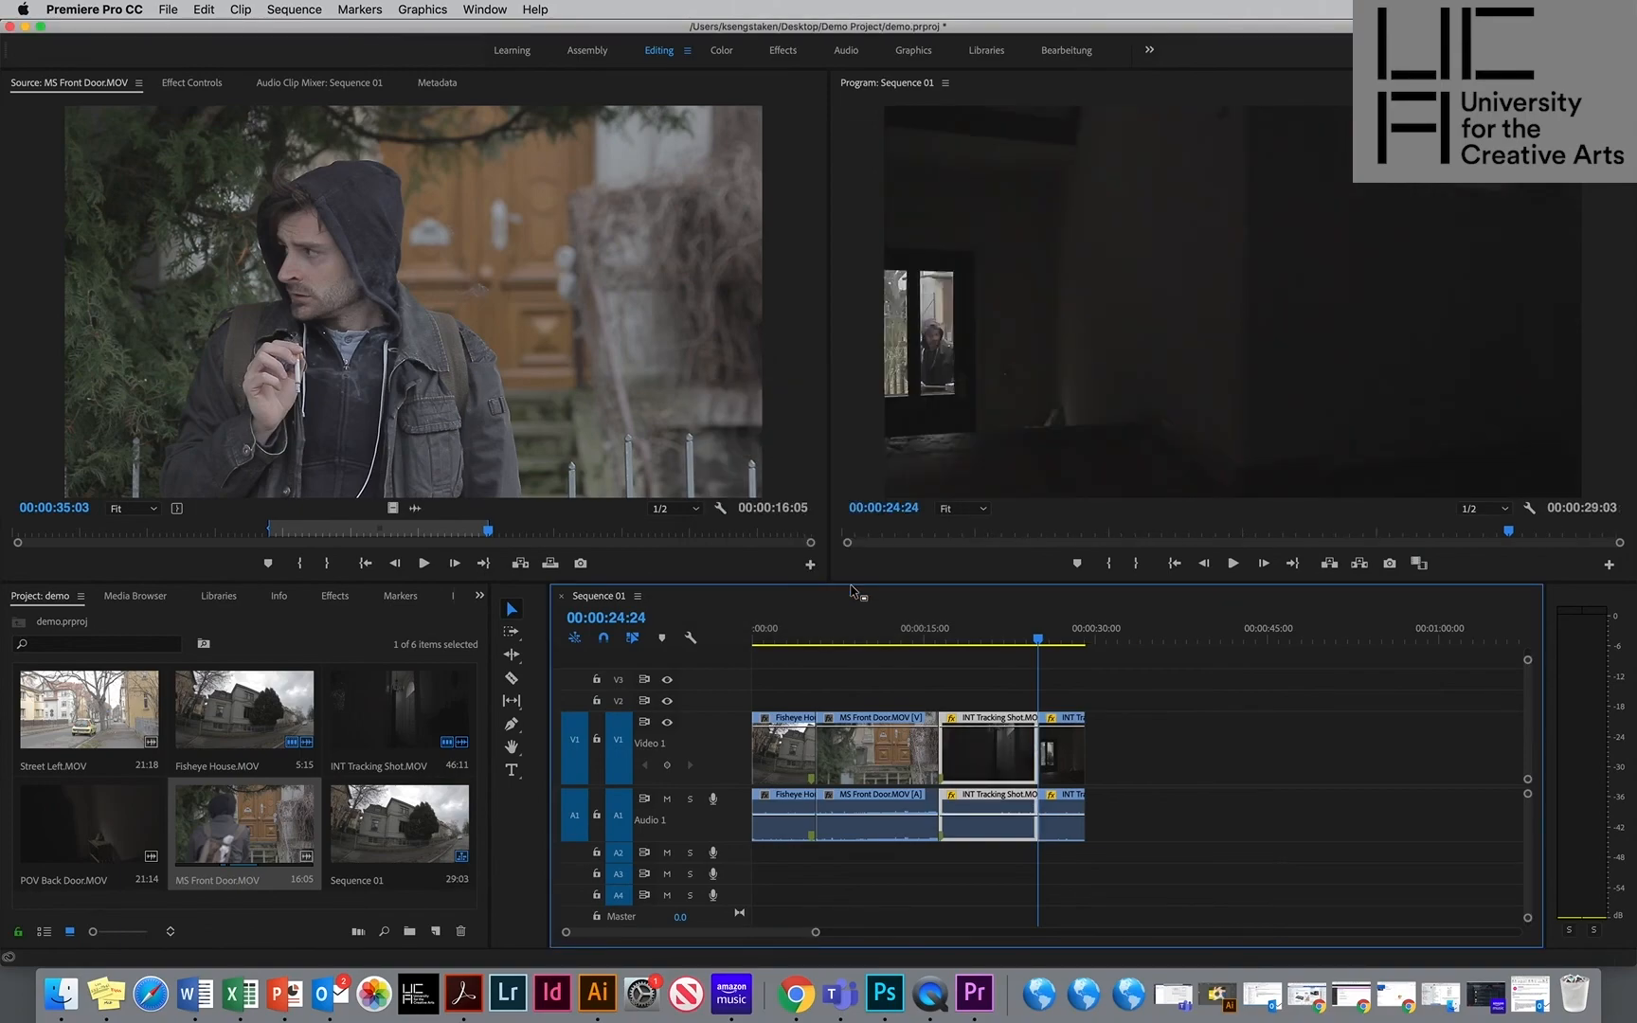
Play and scrub the sequence to review the sped-up INT Tracking Shot part, leaving the playhead at 00:00:22:10.
{"action": "left_click_drag", "start_coordinate": [953, 637], "coordinate": [924, 635]}
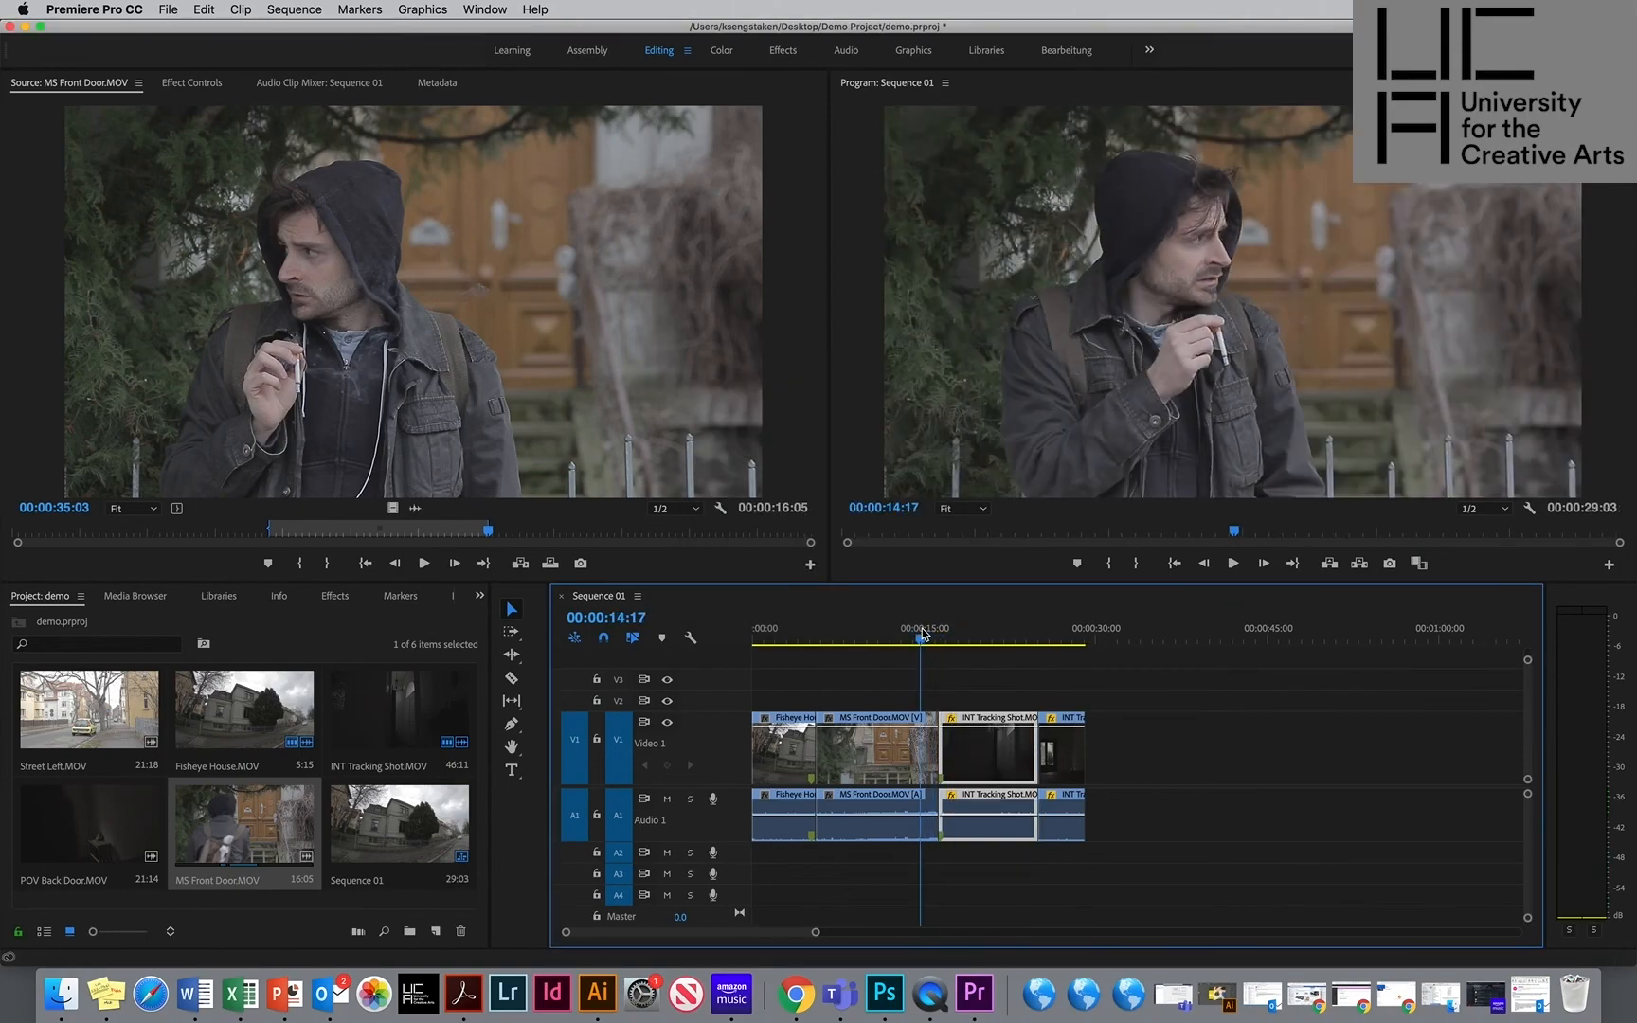
{"action": "key", "text": "space"}
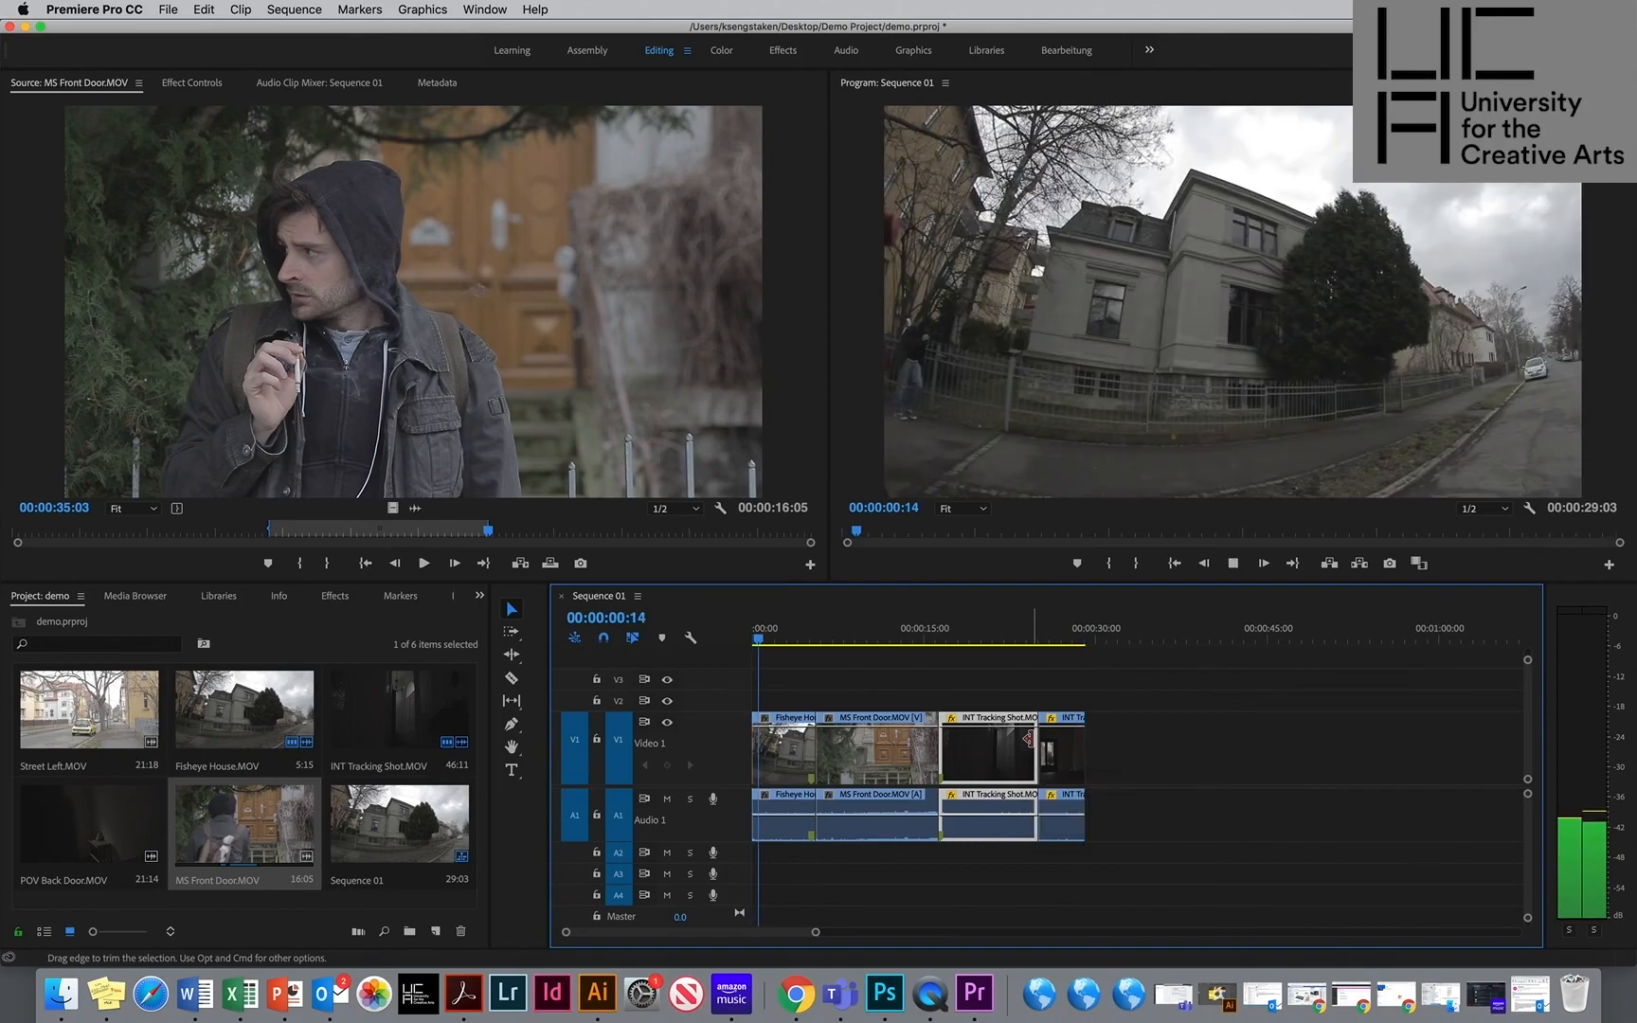
{"action": "key", "text": "space"}
{"action": "left_click", "coordinate": [1030, 641]}
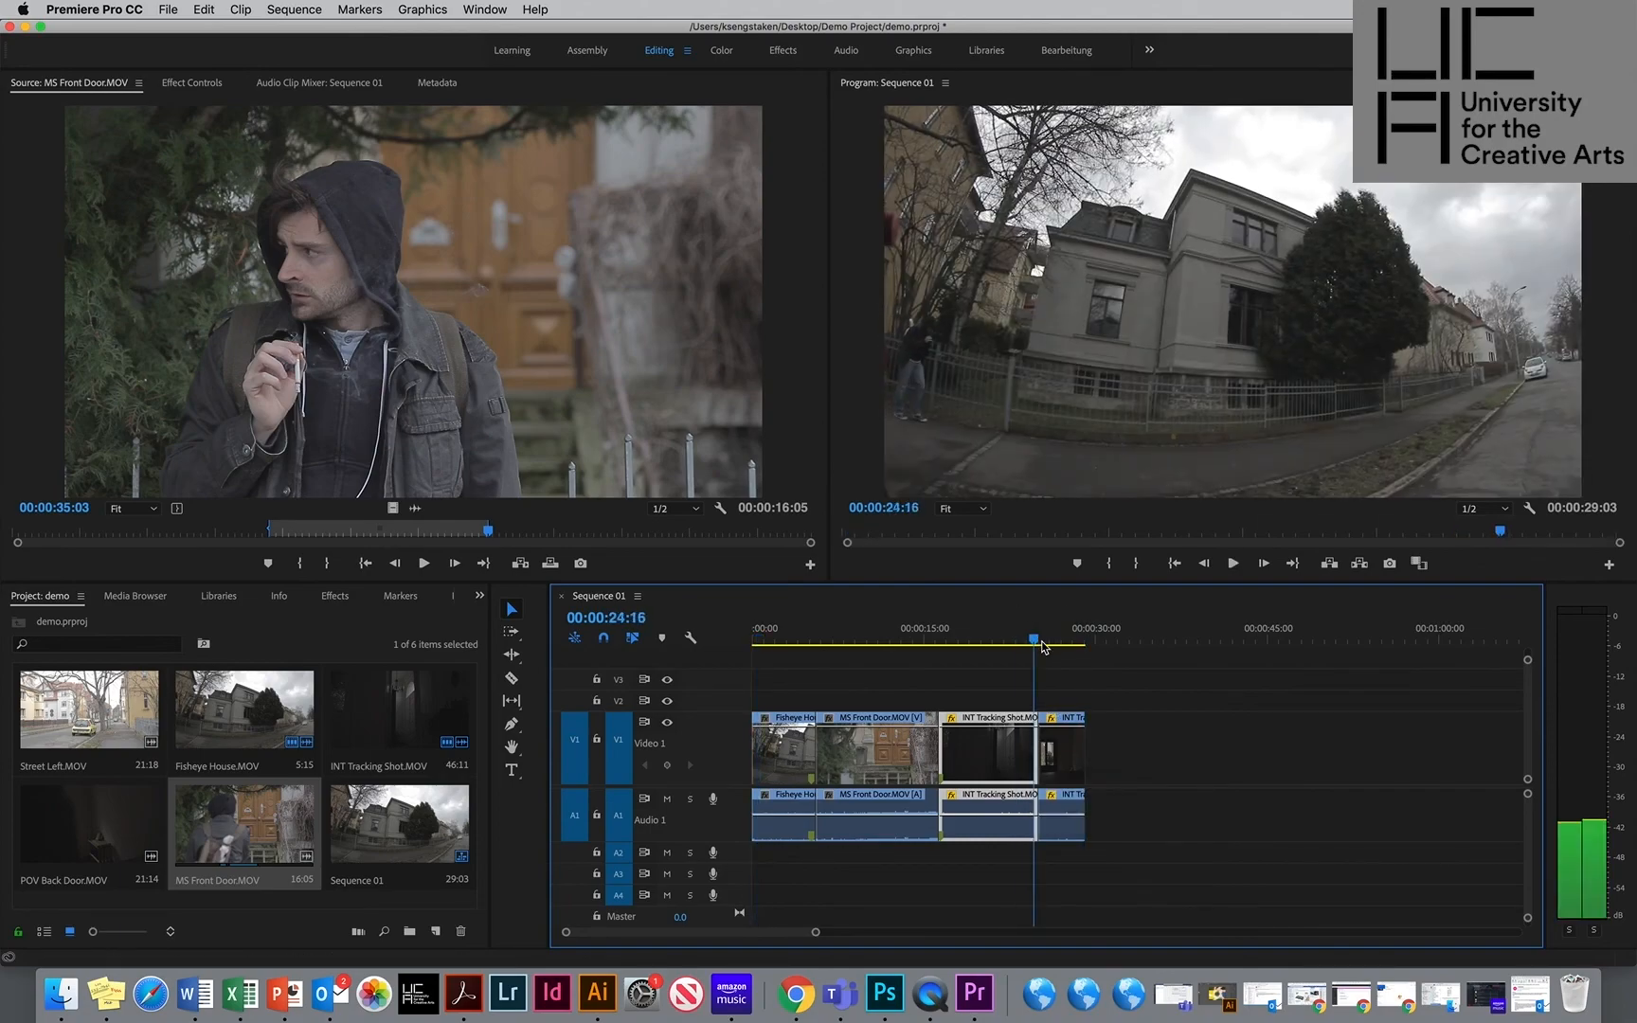
{"action": "left_click_drag", "start_coordinate": [1040, 646], "coordinate": [1008, 654]}
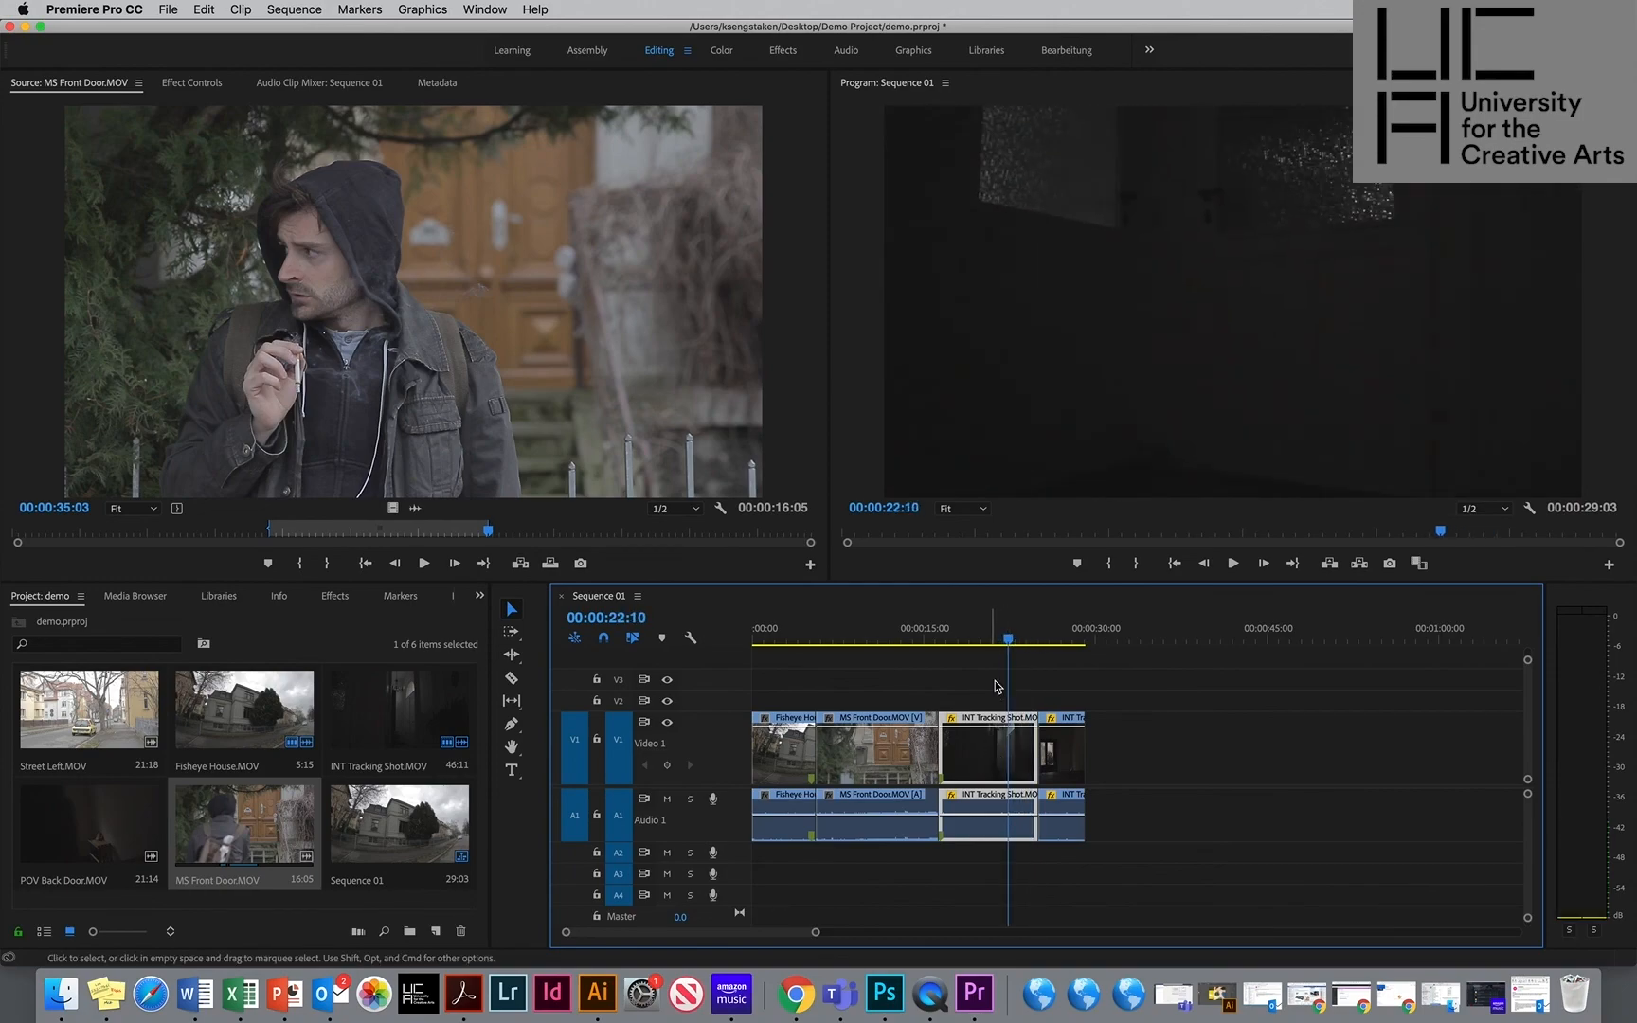
Try slowing the first INT Tracking Shot part to 30% speed with Frame Sampling interpolation.
{"action": "right_click", "coordinate": [980, 751]}
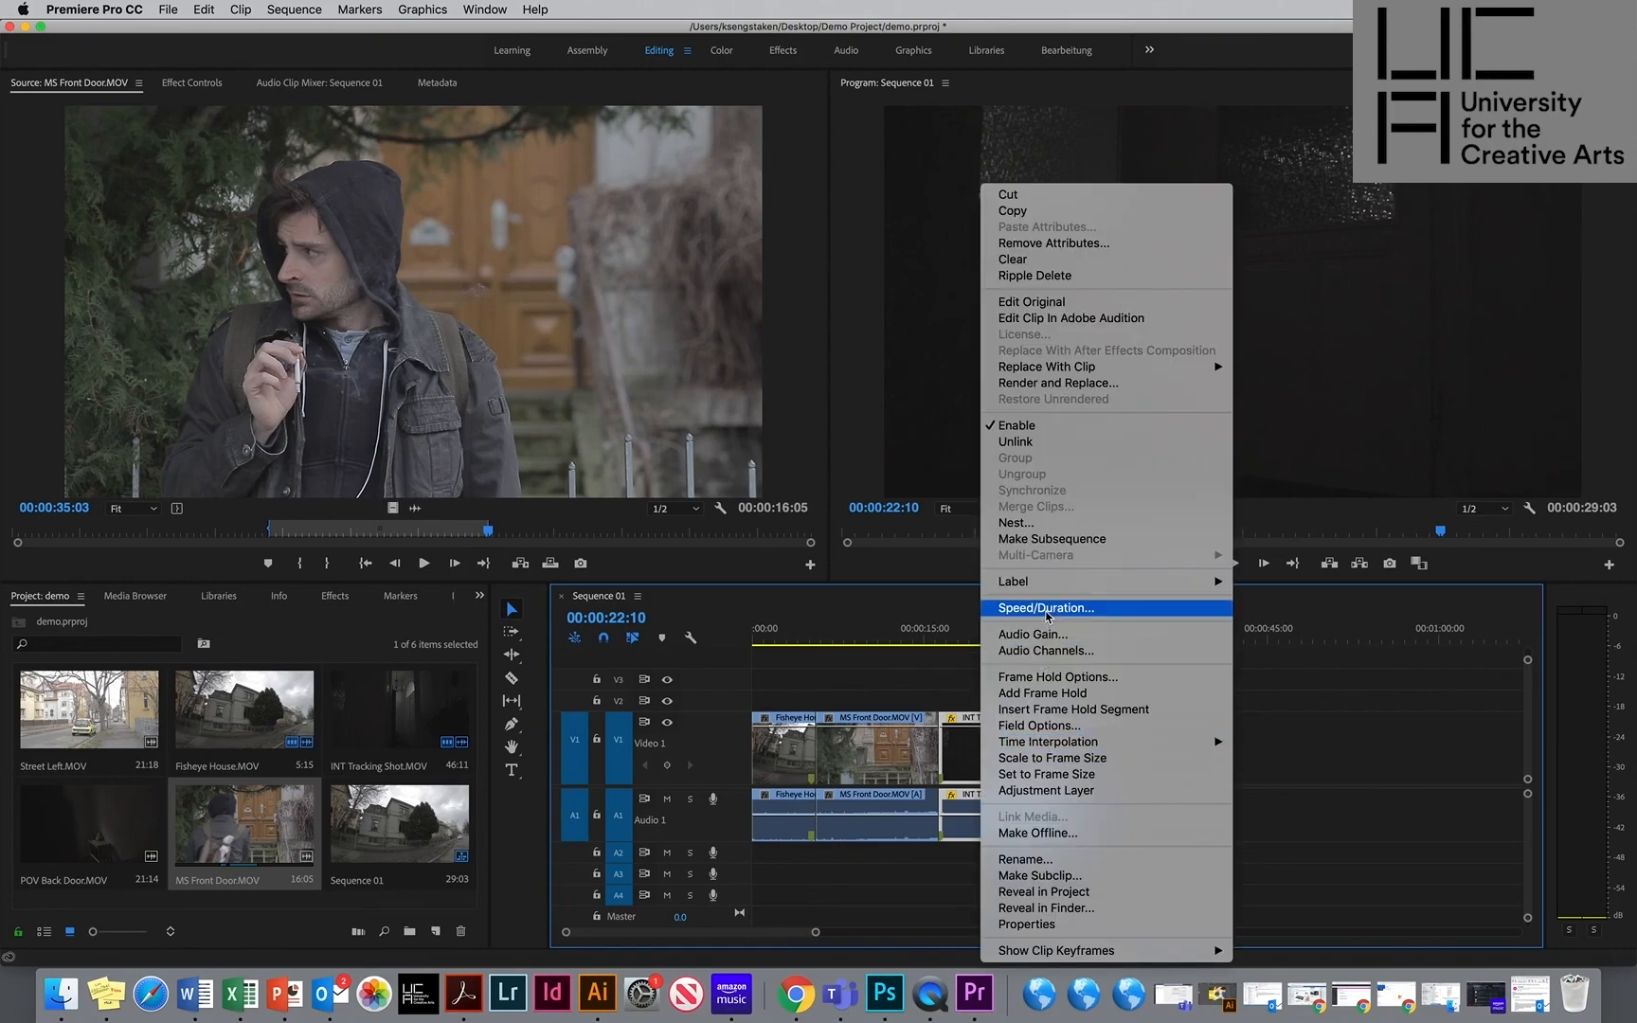
{"action": "left_click", "coordinate": [1047, 615]}
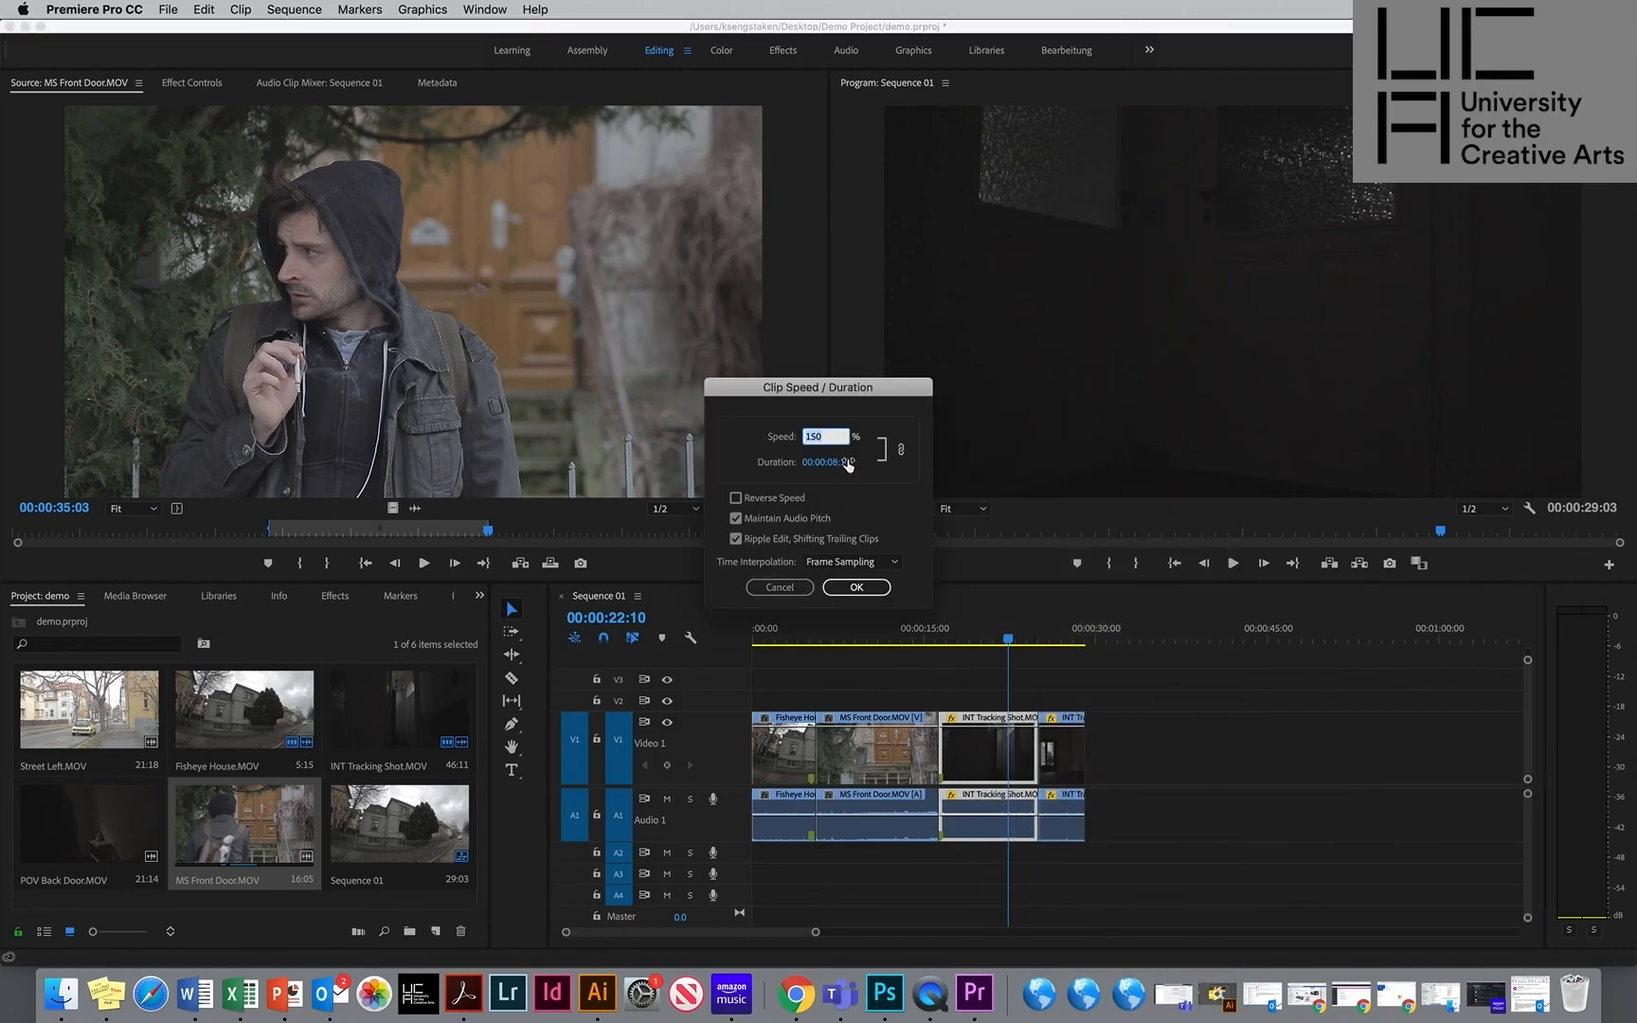
{"action": "type", "text": "30"}
{"action": "key", "text": "Return"}
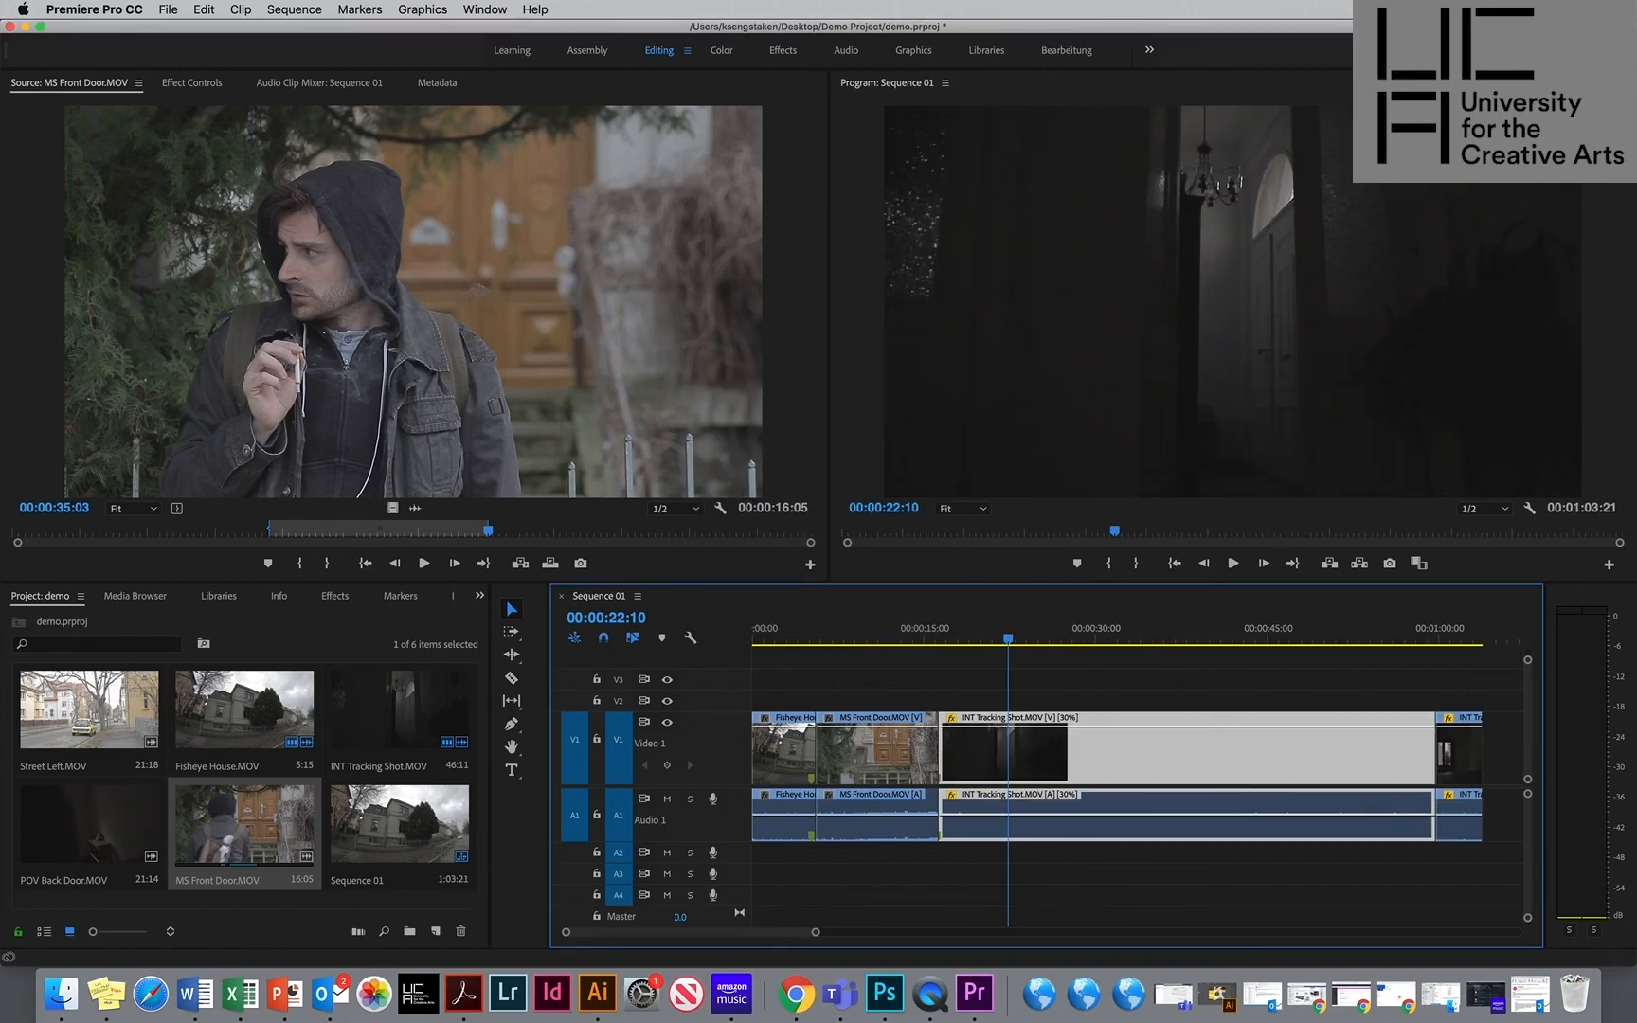
Set the first INT Tracking Shot part to 30% speed with Optical Flow time interpolation.
{"action": "right_click", "coordinate": [995, 753]}
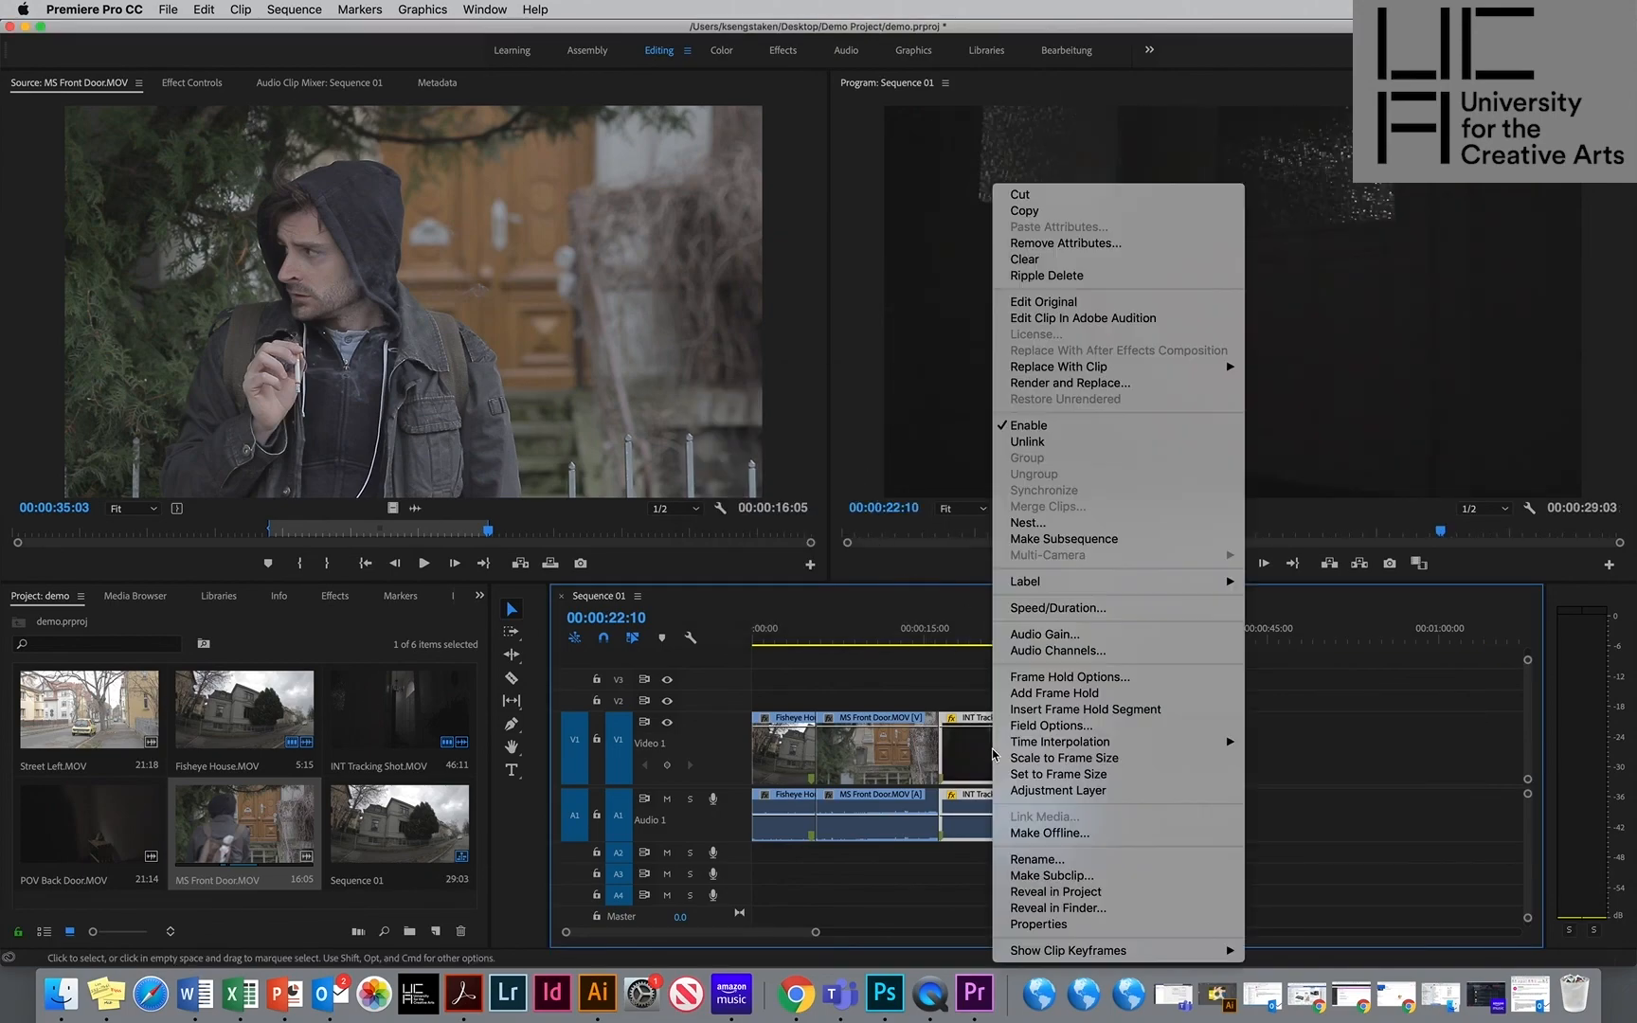
{"action": "left_click", "coordinate": [1065, 609]}
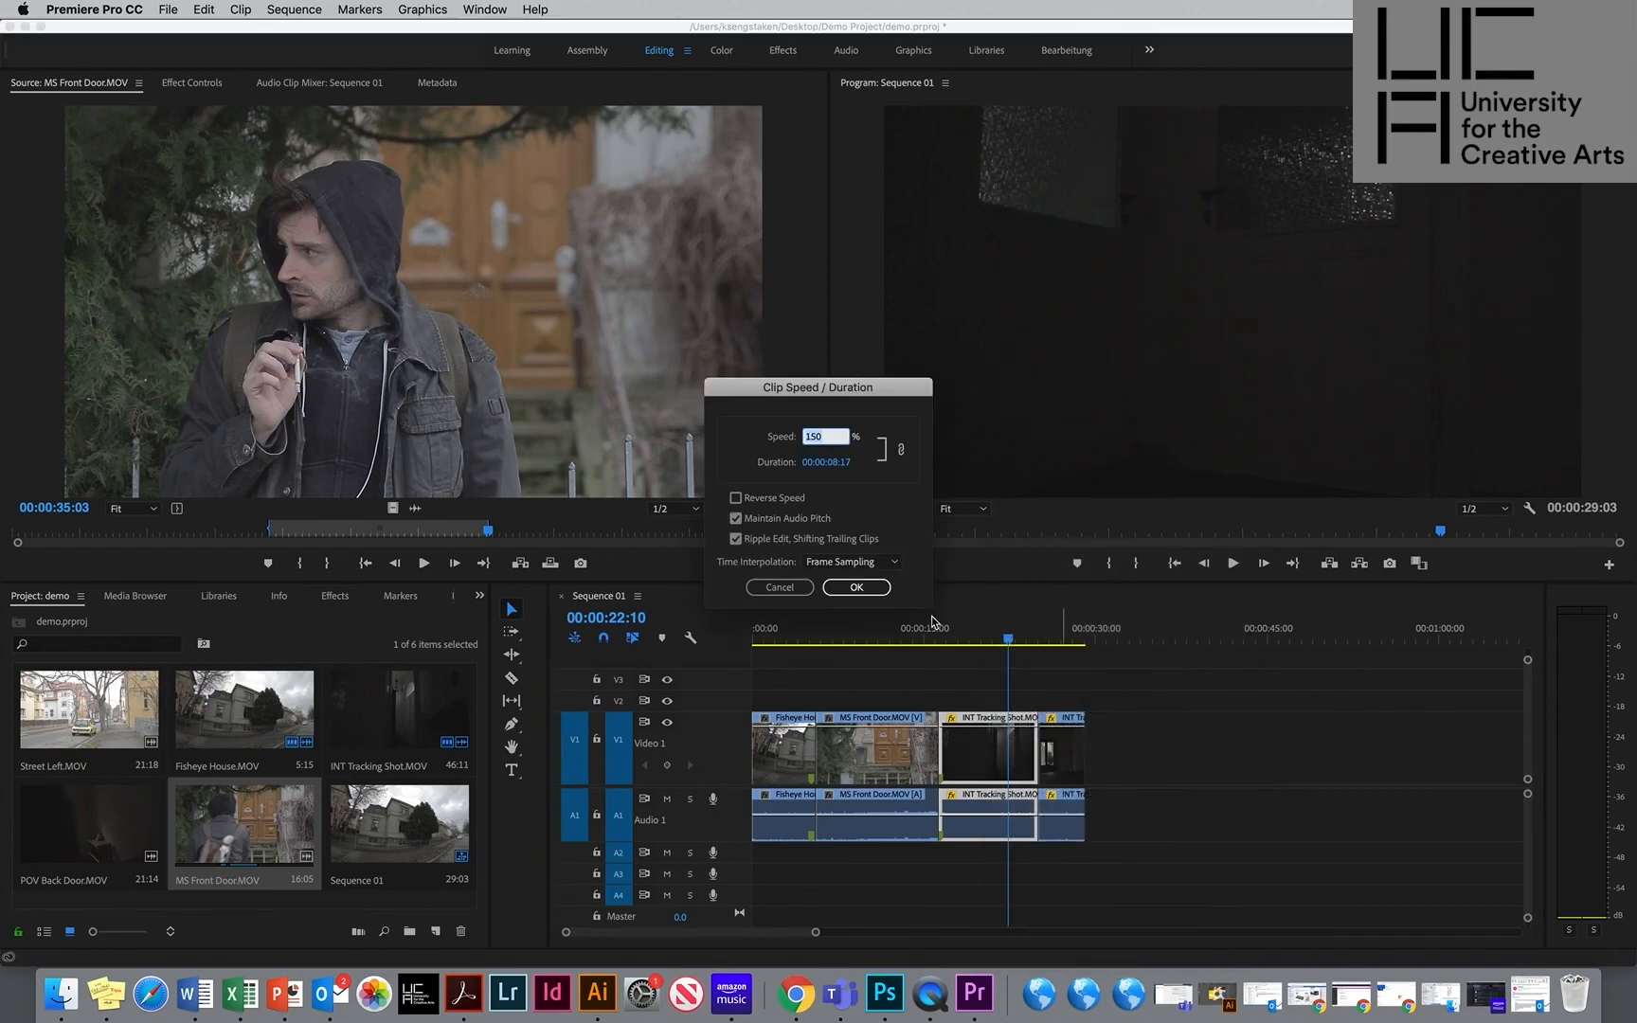
{"action": "type", "text": "30"}
{"action": "left_click", "coordinate": [834, 563]}
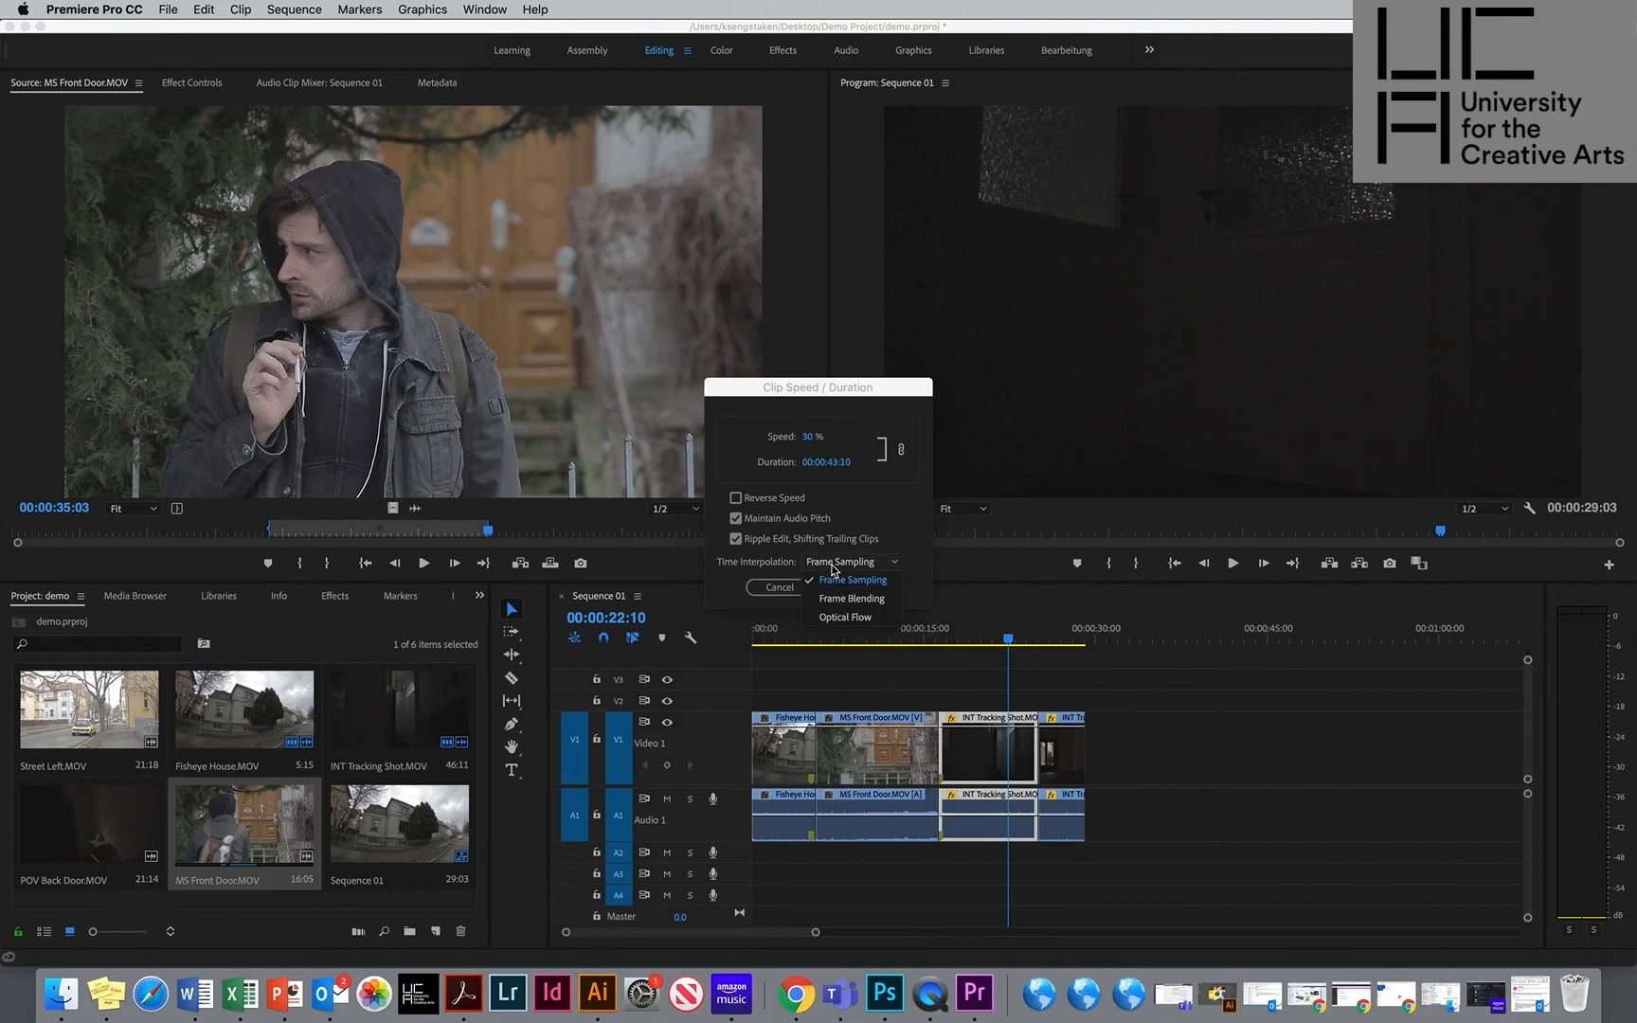
{"action": "left_click", "coordinate": [849, 624]}
{"action": "left_click", "coordinate": [857, 588]}
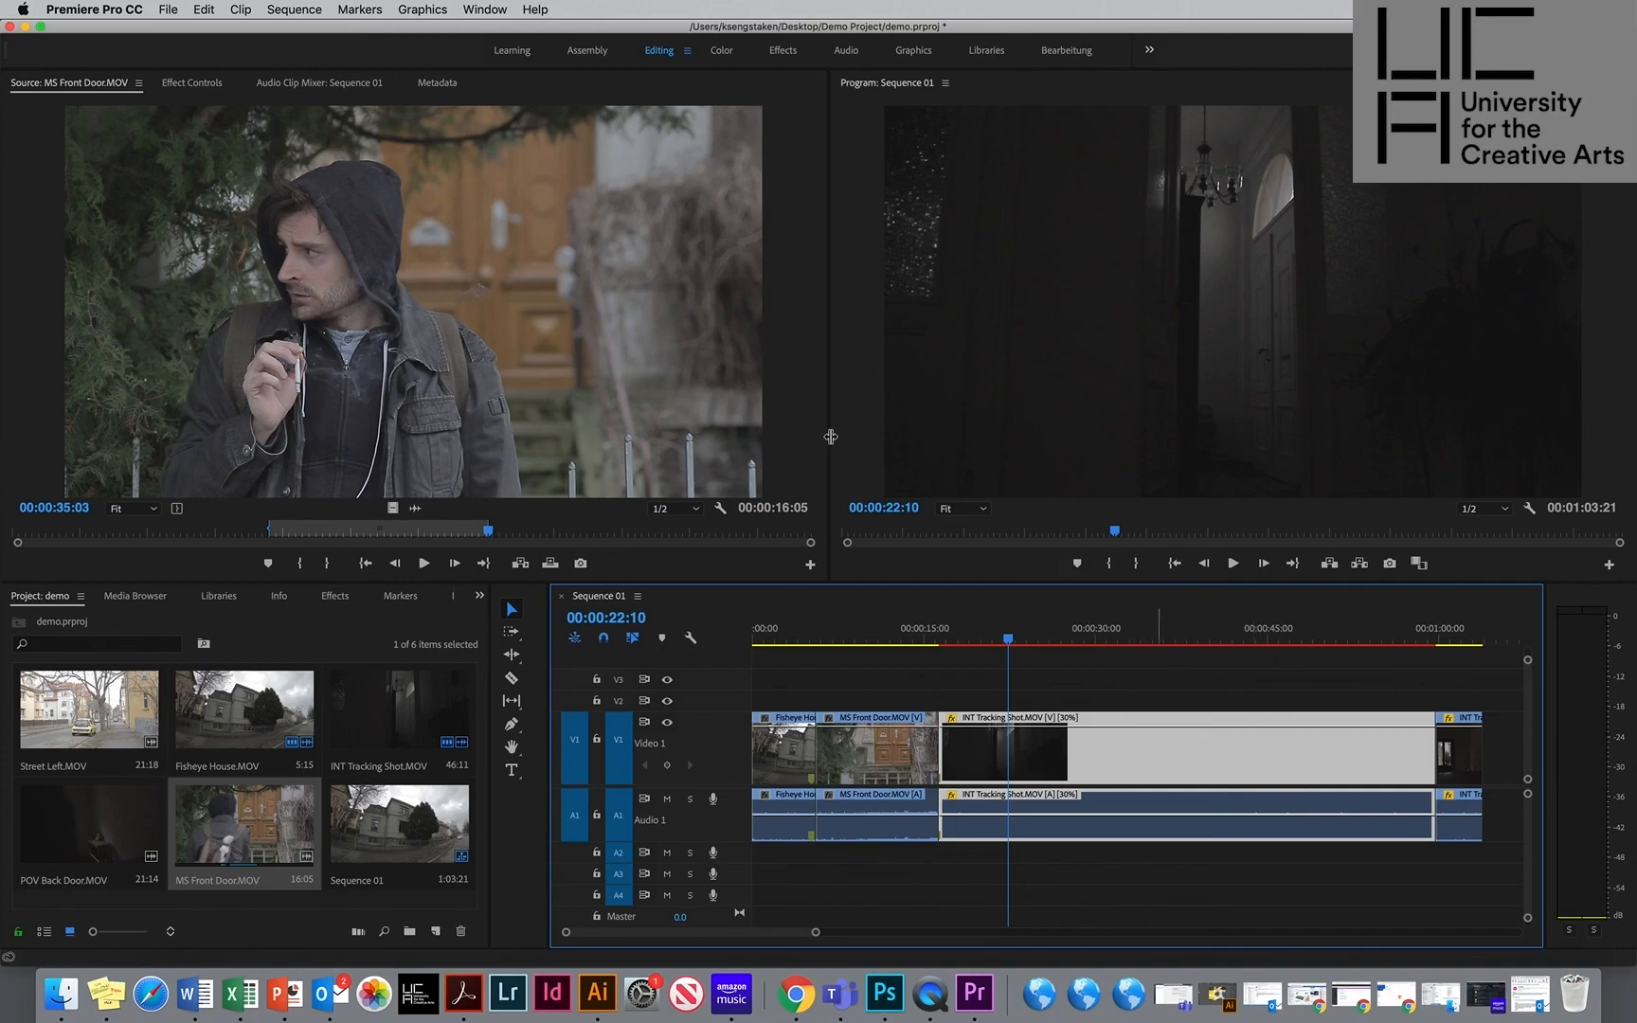
Start rendering the selected INT Tracking Shot part and cancel the render.
{"action": "left_click", "coordinate": [318, 9]}
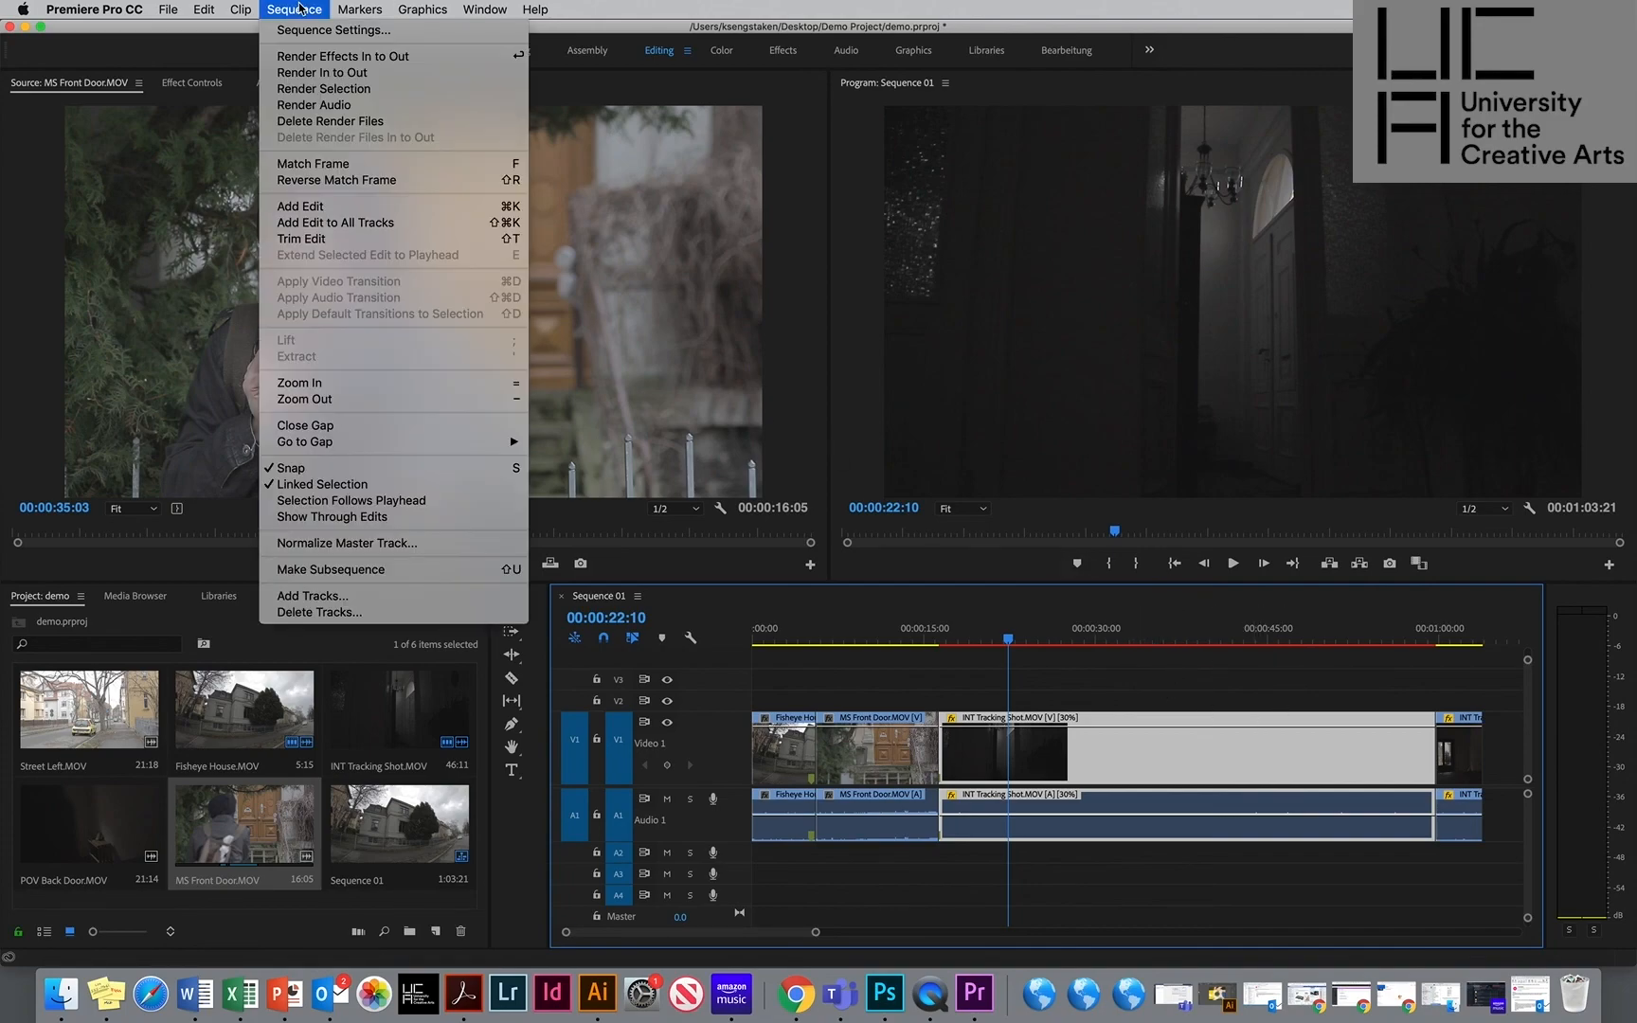
{"action": "left_click", "coordinate": [322, 89]}
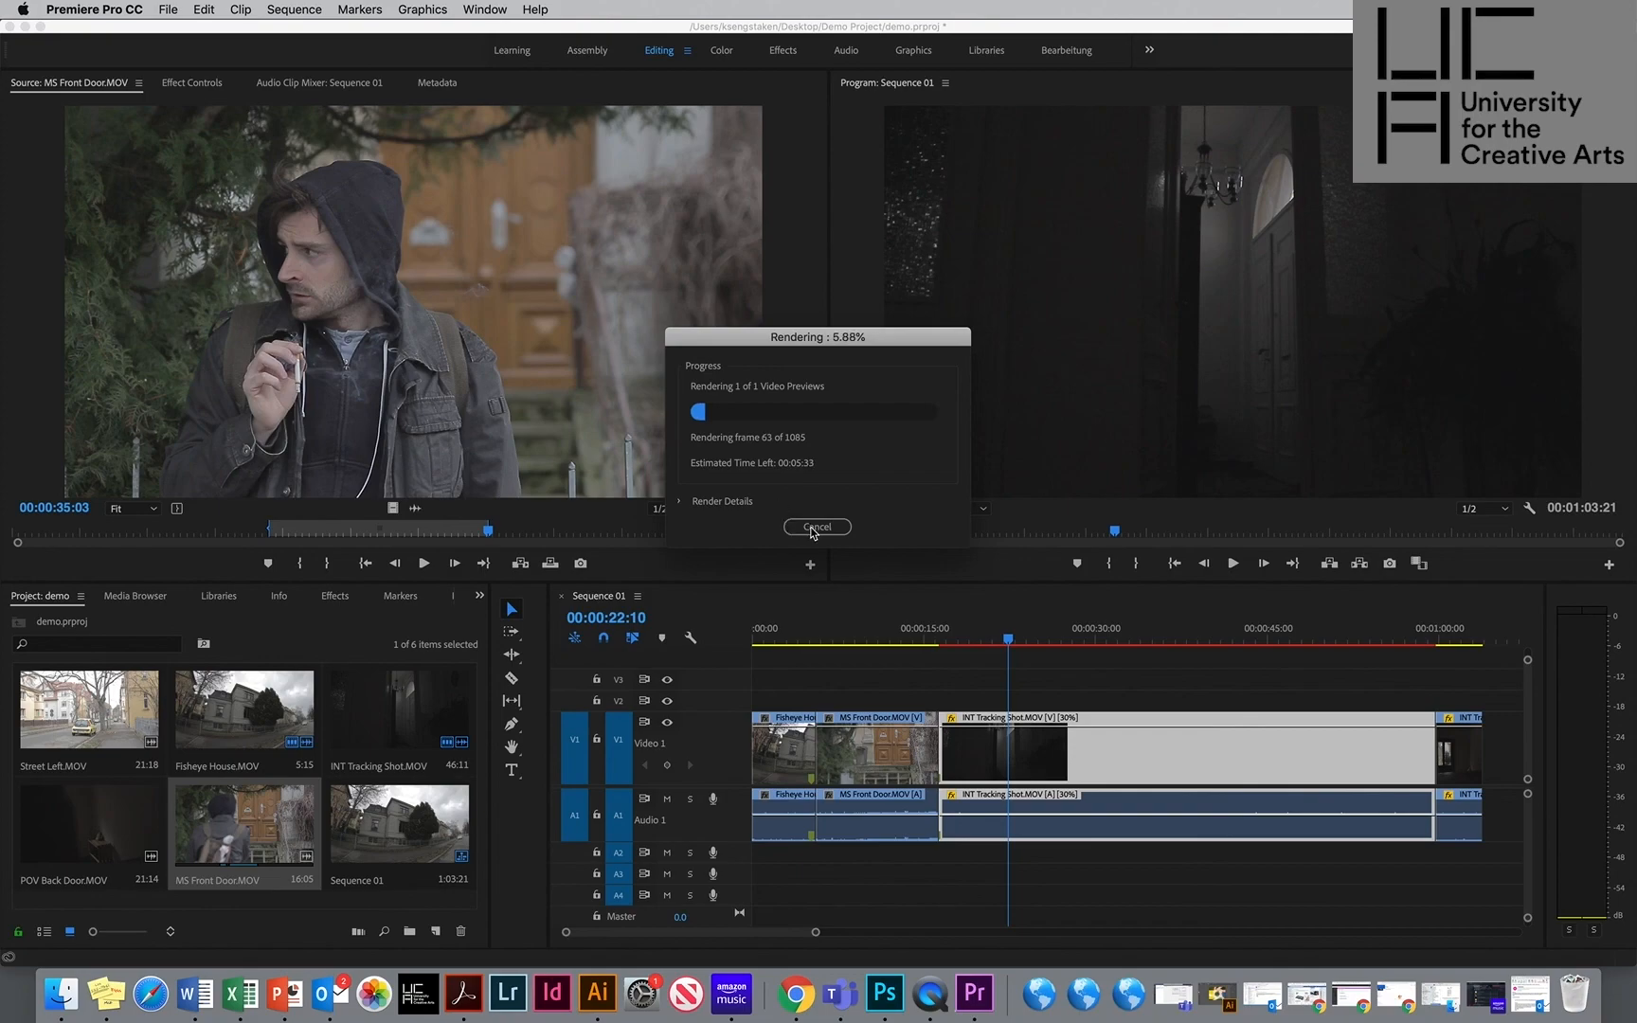
{"action": "left_click", "coordinate": [811, 529]}
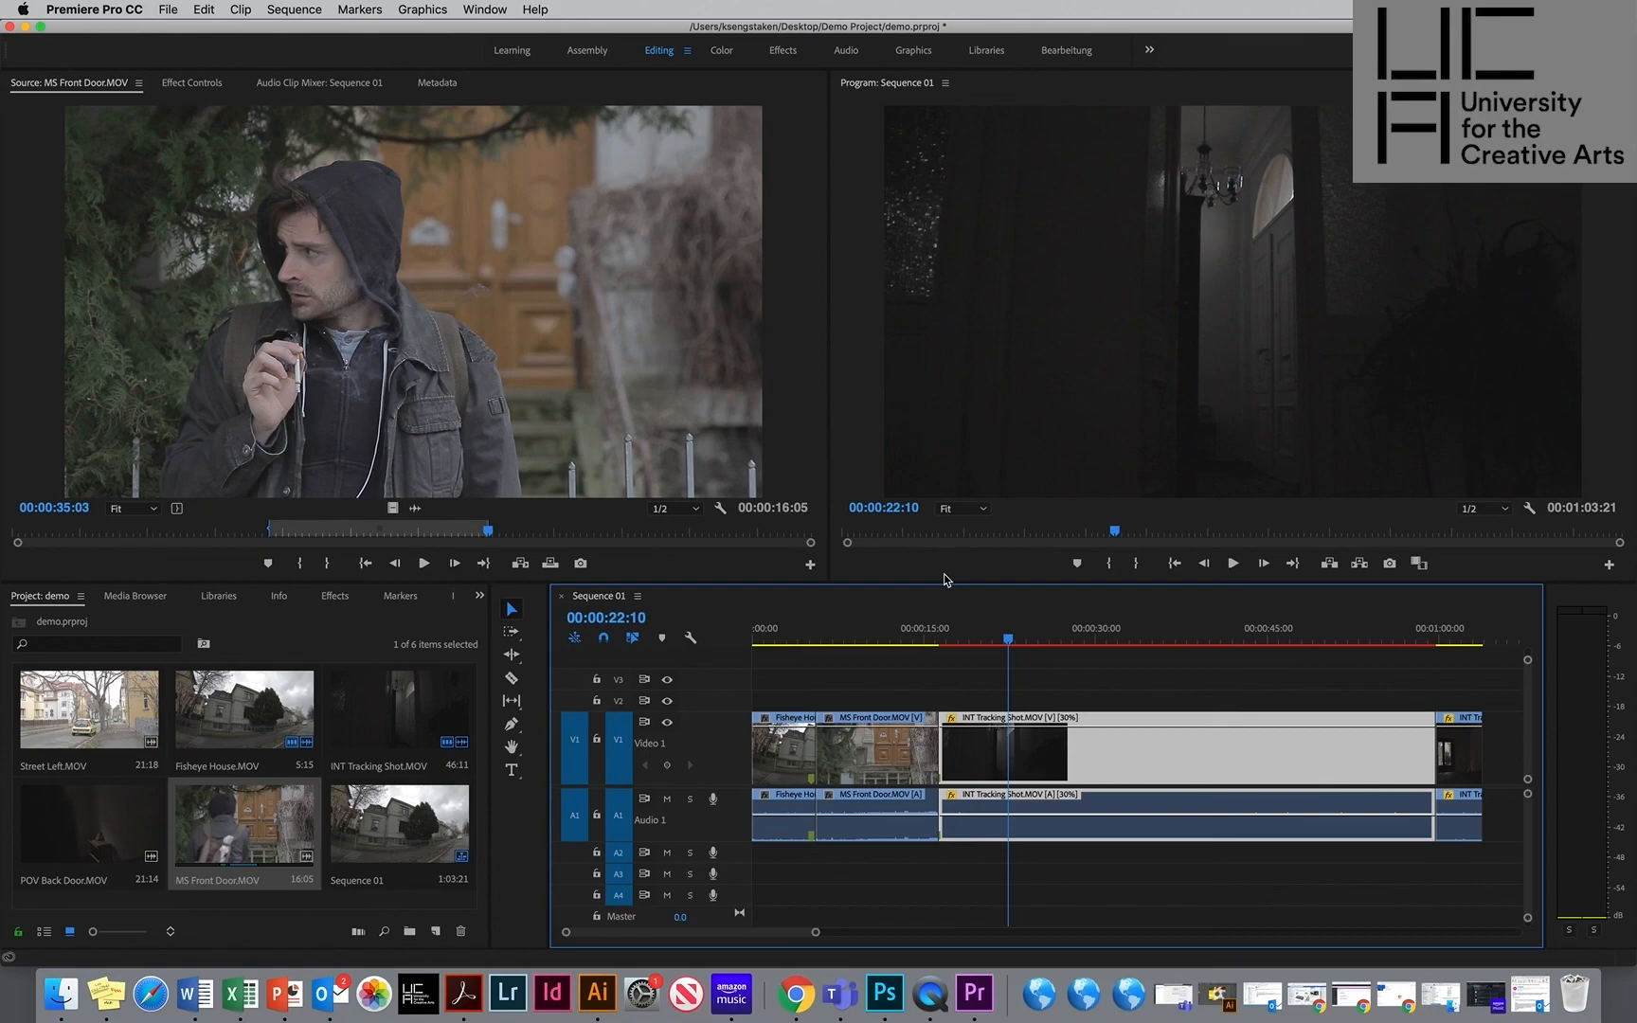
Undo the 30% speed change on the first INT Tracking Shot part.
{"action": "key", "text": "super+z"}
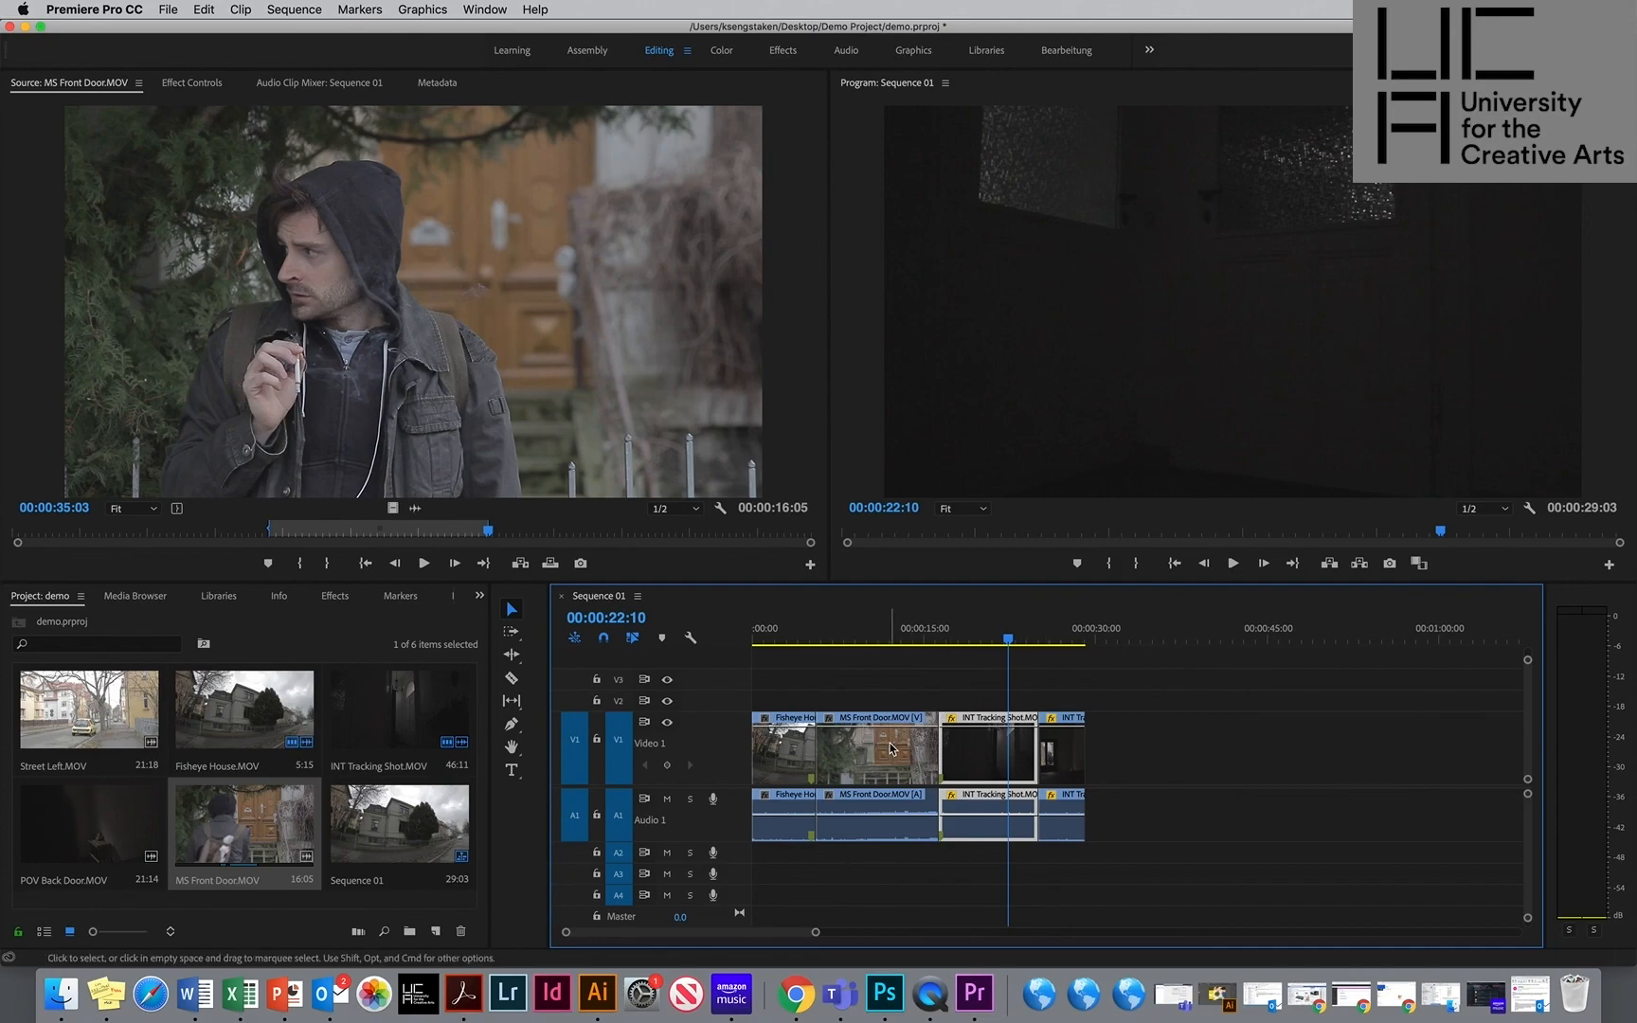
Try moving the MS Front Door clip's video to V2 behind the last clip and shifting it to overlap the second INT Tracking Shot part.
{"action": "left_click_drag", "start_coordinate": [895, 737], "coordinate": [1166, 705]}
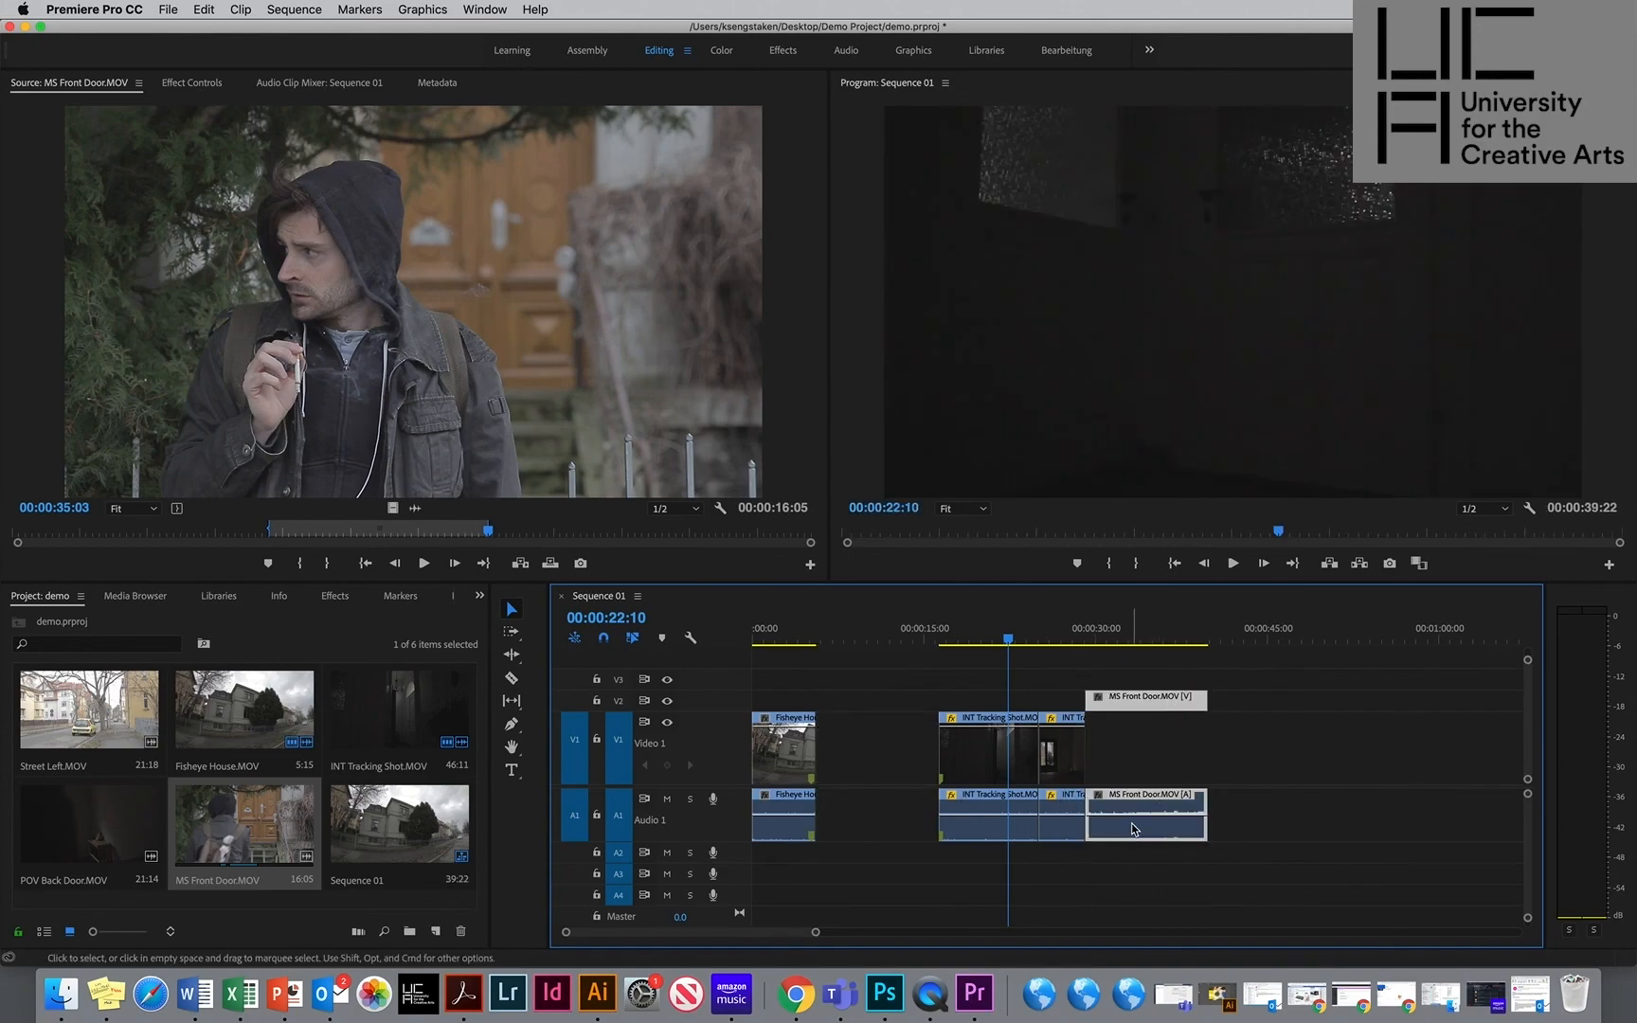
{"action": "left_click_drag", "start_coordinate": [1130, 830], "coordinate": [1085, 833]}
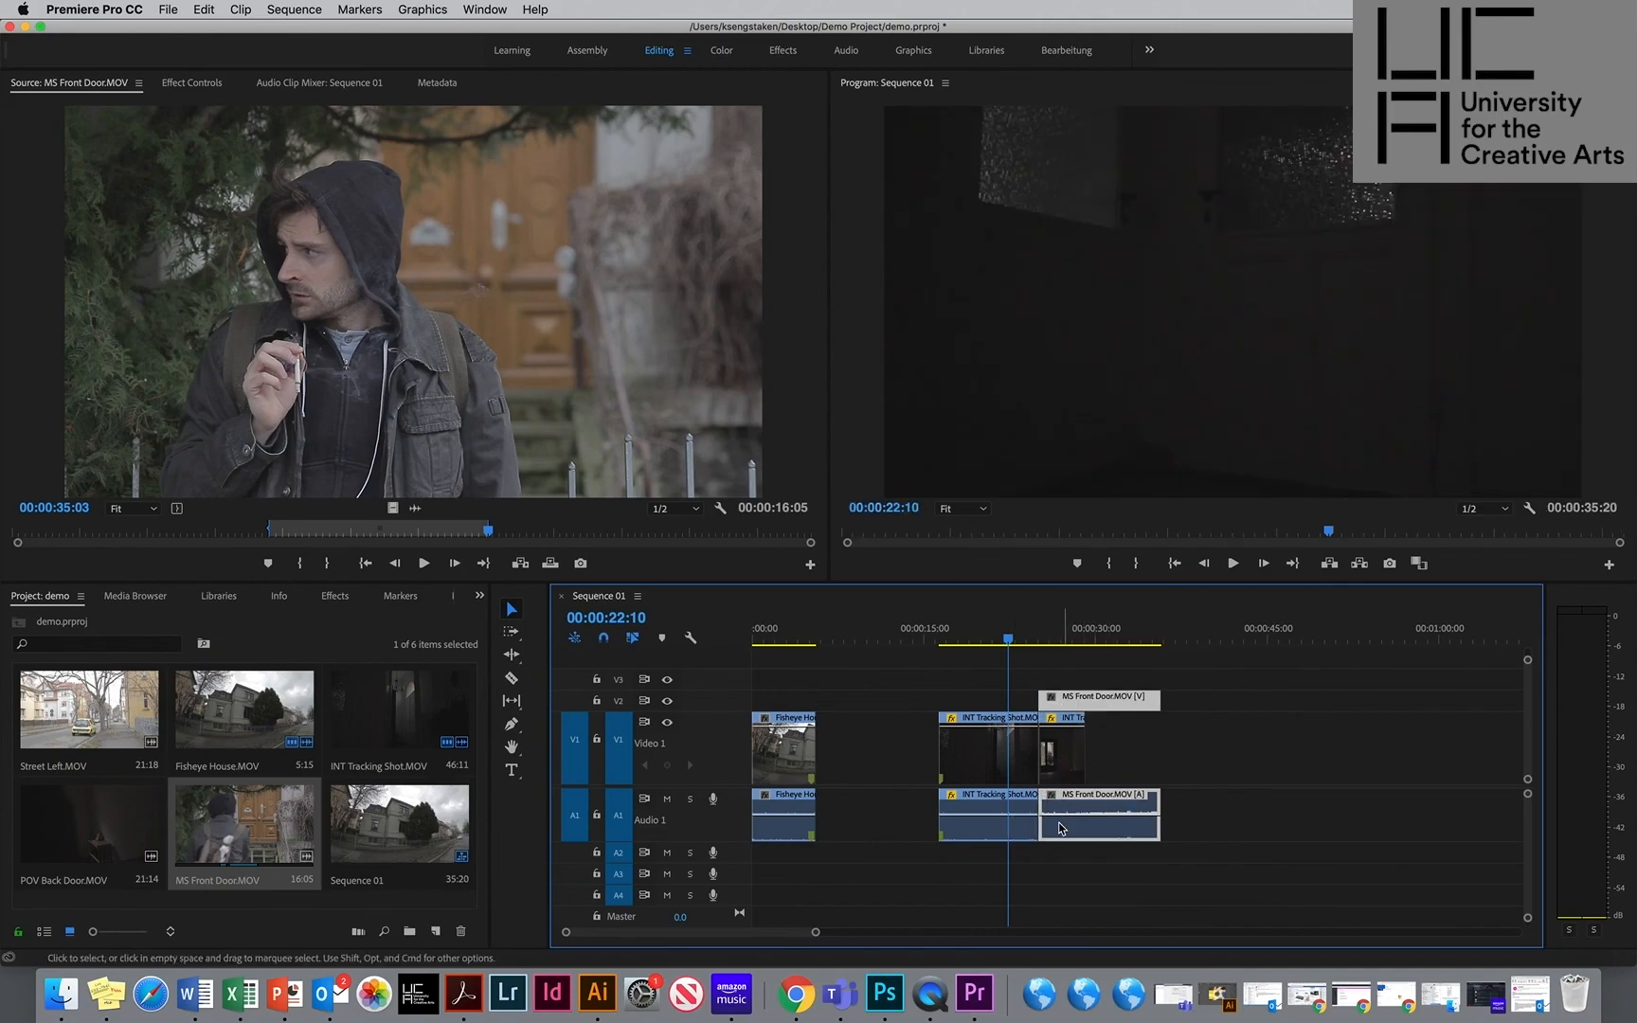
{"action": "key", "text": "super+z"}
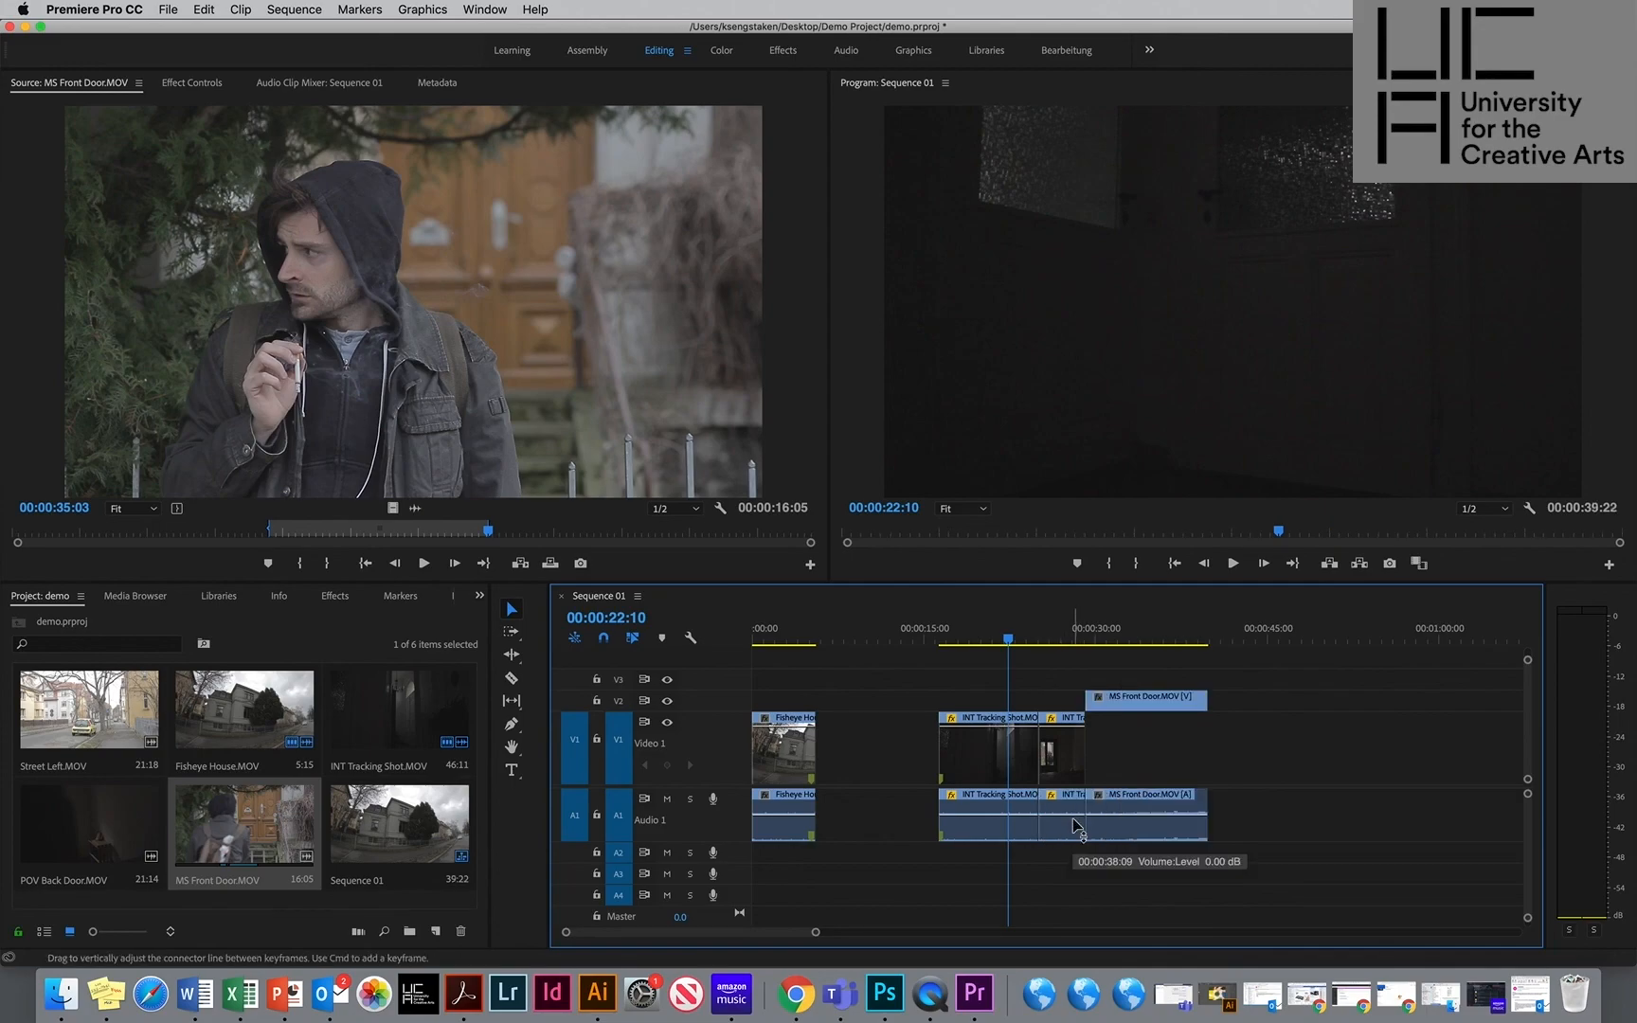
{"action": "key", "text": "super+z"}
Try lifting the first INT Tracking Shot part's video to V2 and moving the clip by its audio.
{"action": "left_click_drag", "start_coordinate": [960, 738], "coordinate": [972, 703]}
{"action": "left_click_drag", "start_coordinate": [979, 831], "coordinate": [1123, 853]}
{"action": "key", "text": "super+z"}
{"action": "key", "text": "super+z"}
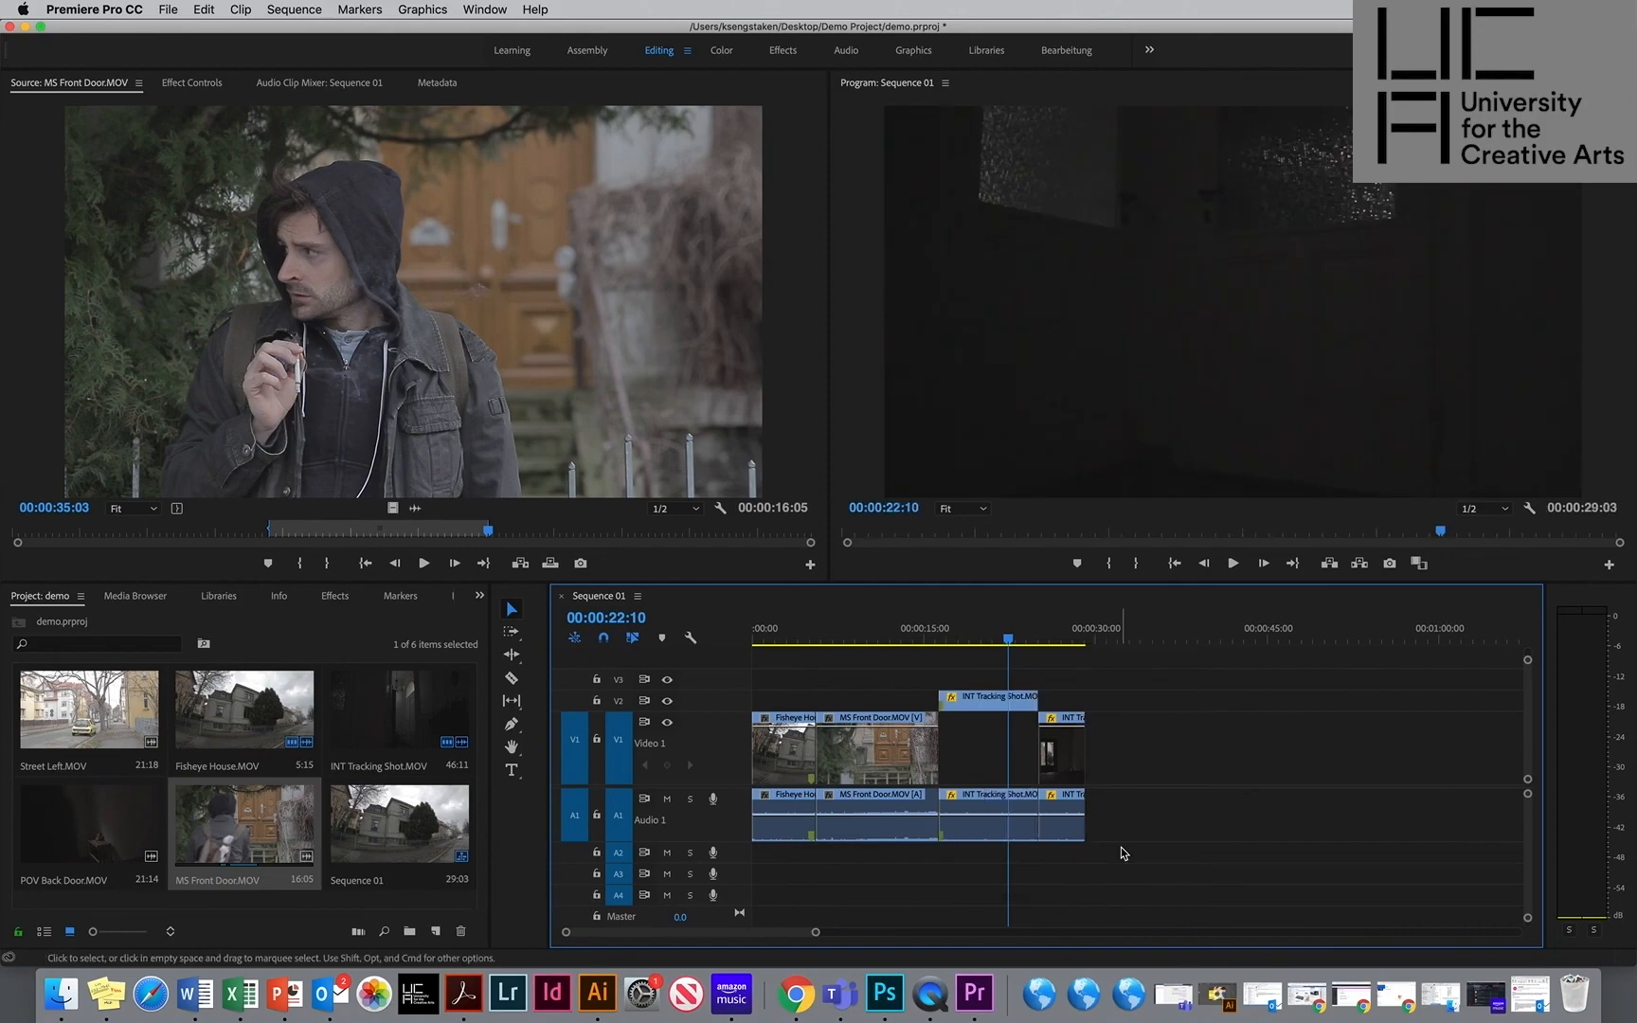
{"action": "key", "text": "super+z"}
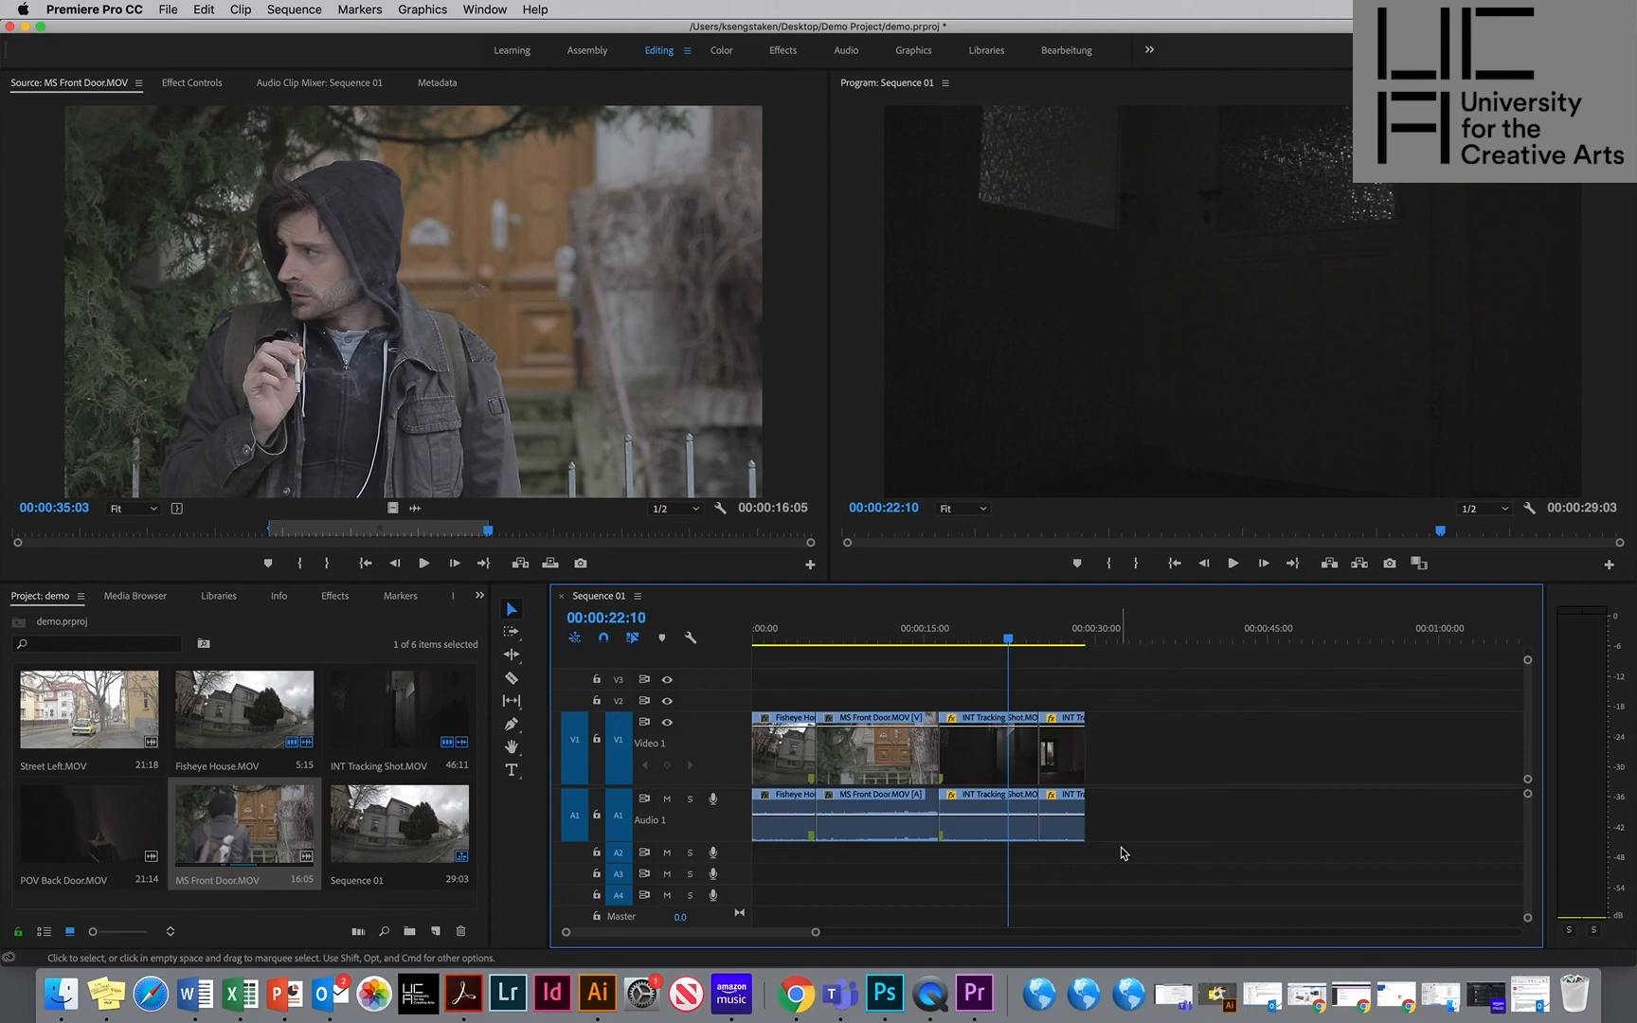
Scrub through the INT Tracking Shot parts in the sequence, leaving the playhead at 00:00:25:08.
{"action": "left_click", "coordinate": [964, 642]}
{"action": "left_click_drag", "start_coordinate": [964, 642], "coordinate": [1012, 689]}
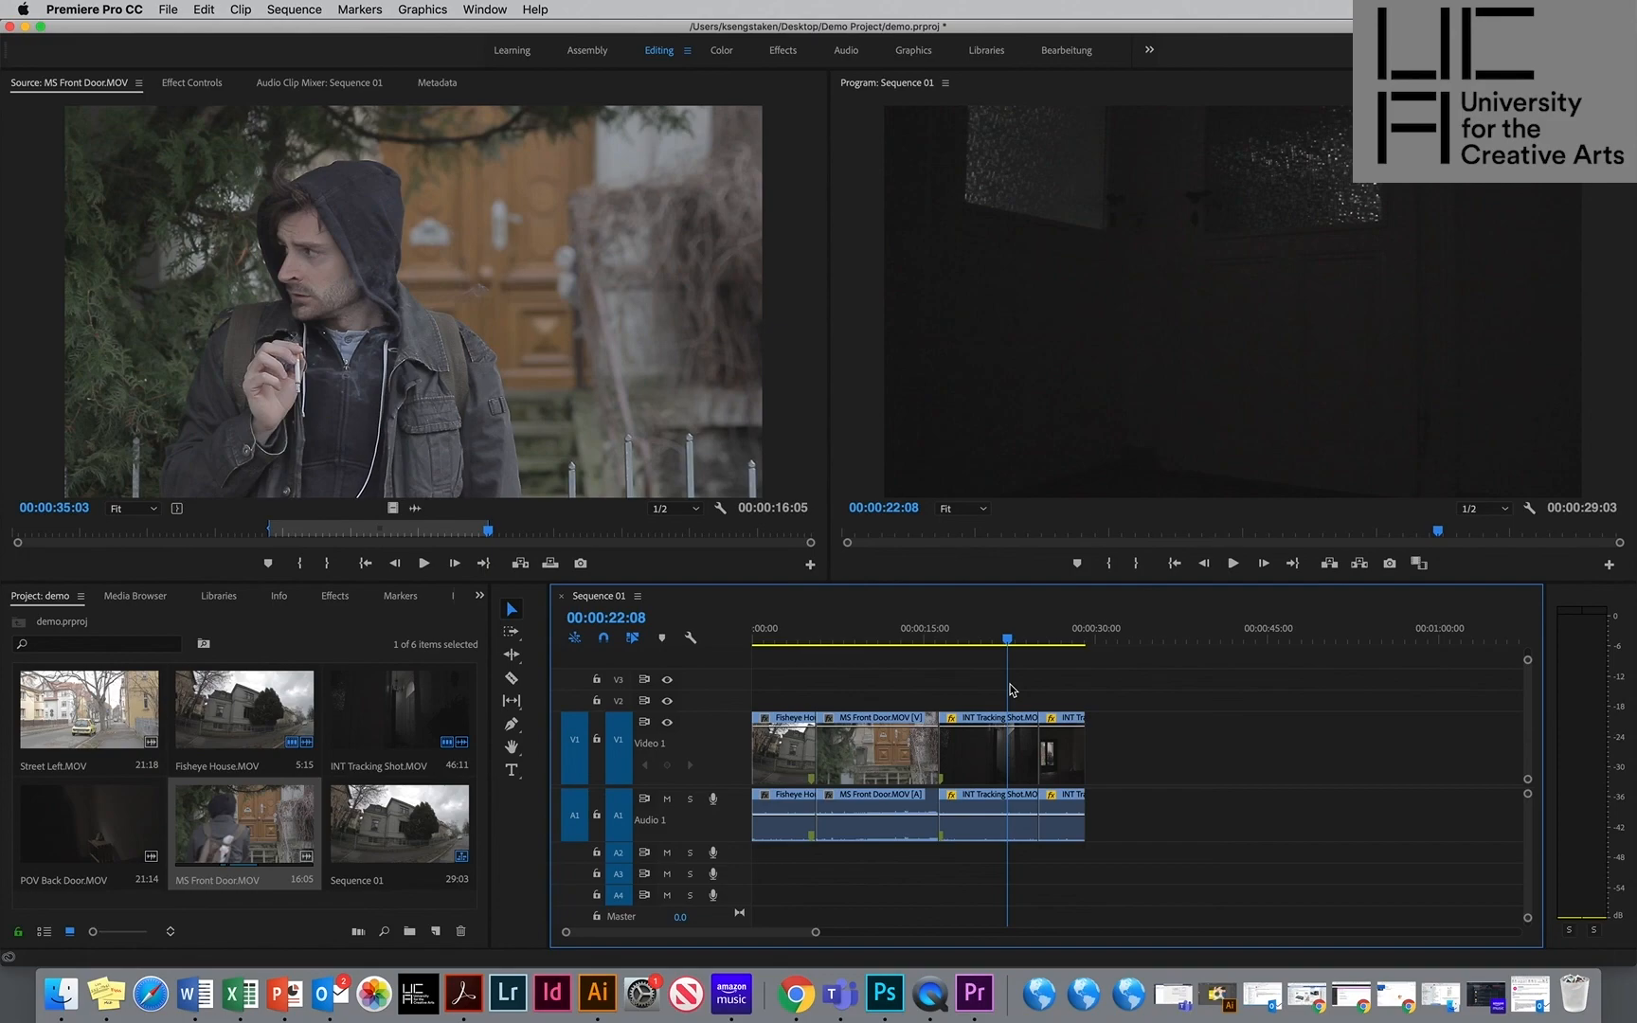
{"action": "left_click_drag", "start_coordinate": [1008, 641], "coordinate": [1046, 637]}
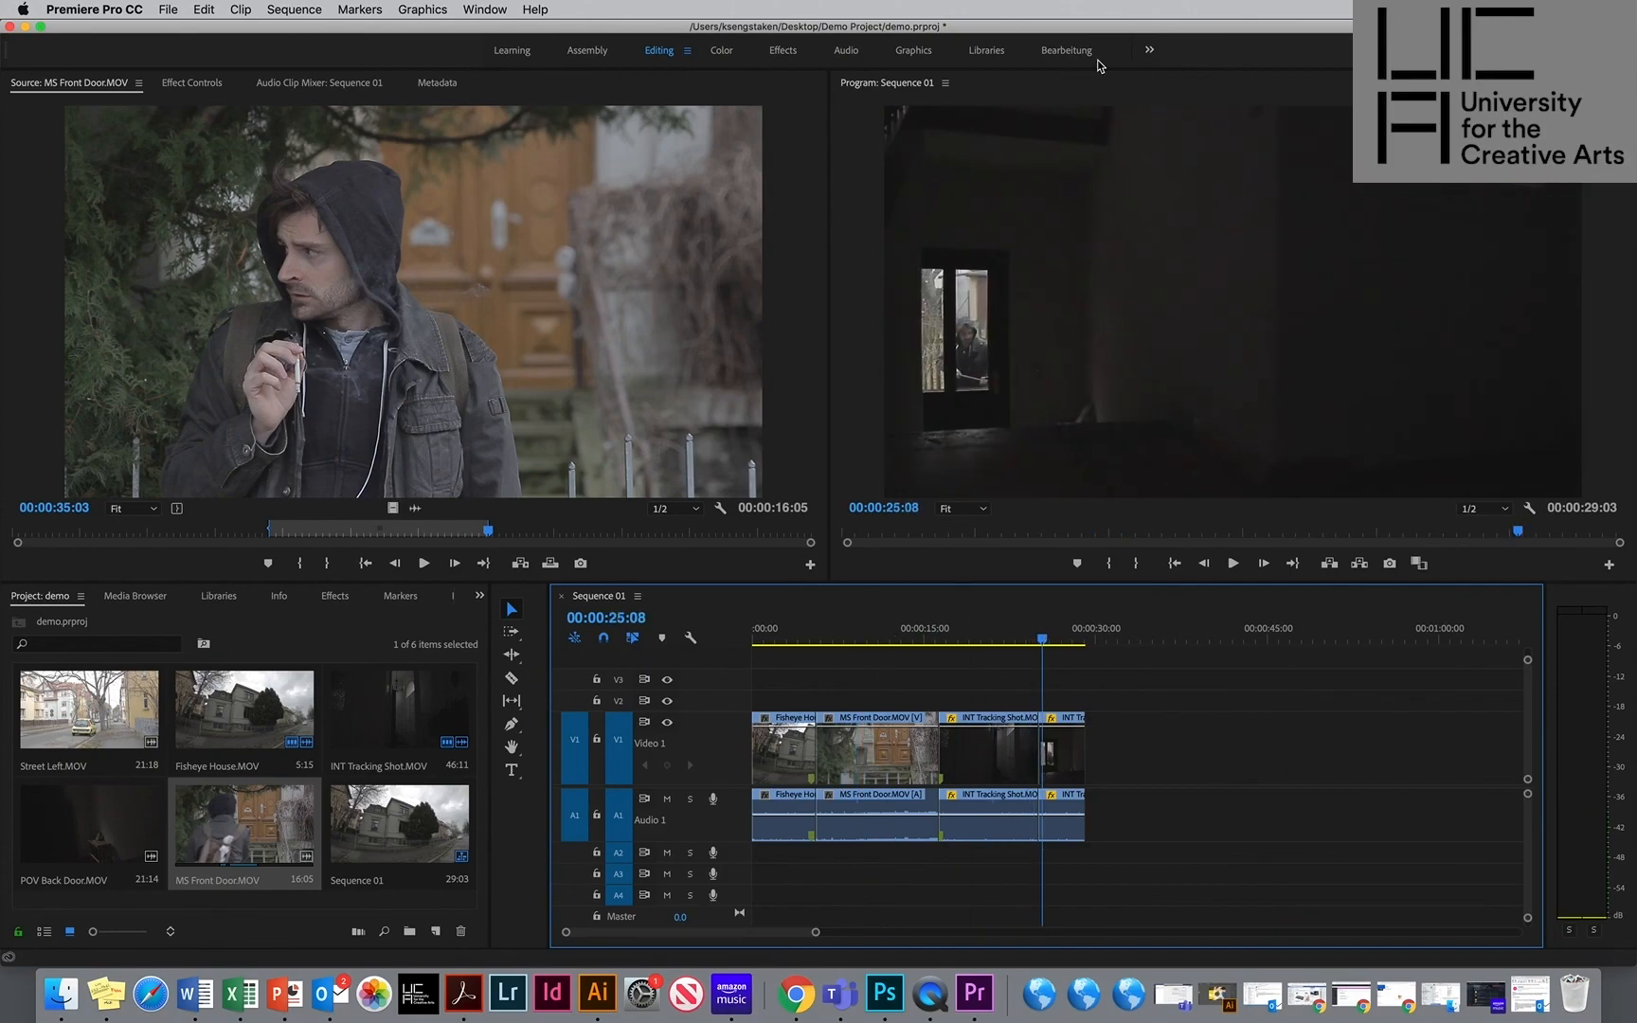